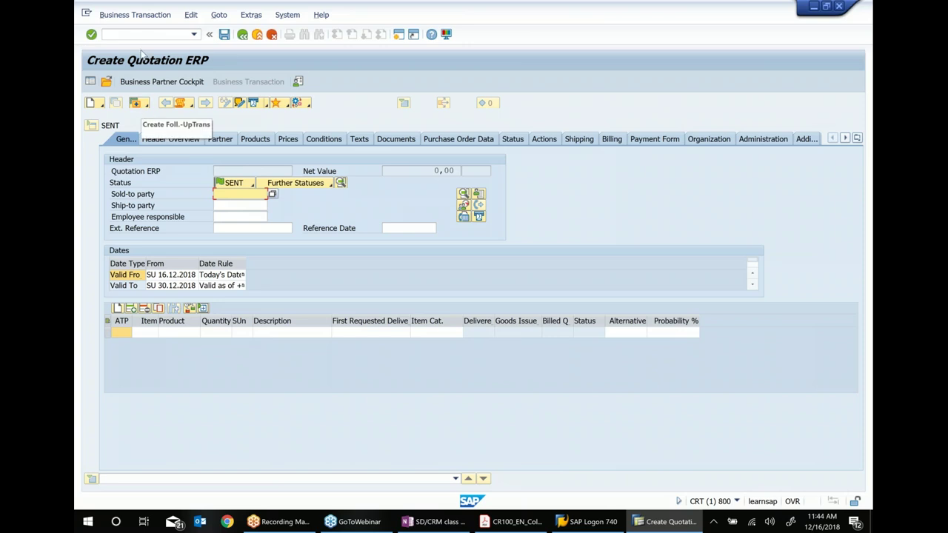
Switch to the SD/CRM class notes in OneNote and copy the quotation number from the standard doc type AG exercise
{"action": "left_click", "coordinate": [436, 521]}
{"action": "scroll", "coordinate": [437, 308], "scroll_direction": "up", "scroll_amount": 4}
{"action": "scroll", "coordinate": [437, 308], "scroll_direction": "up", "scroll_amount": 5}
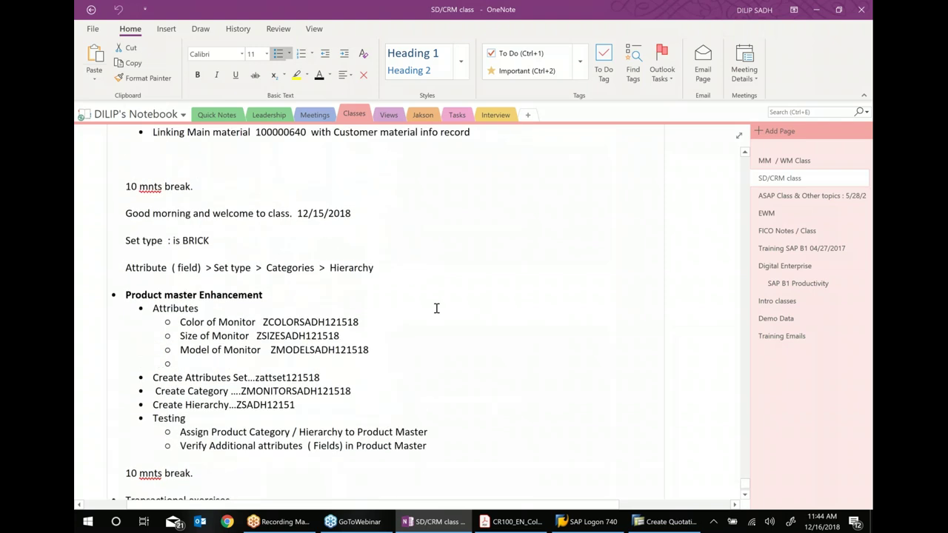
{"action": "scroll", "coordinate": [436, 308], "scroll_direction": "up", "scroll_amount": 3}
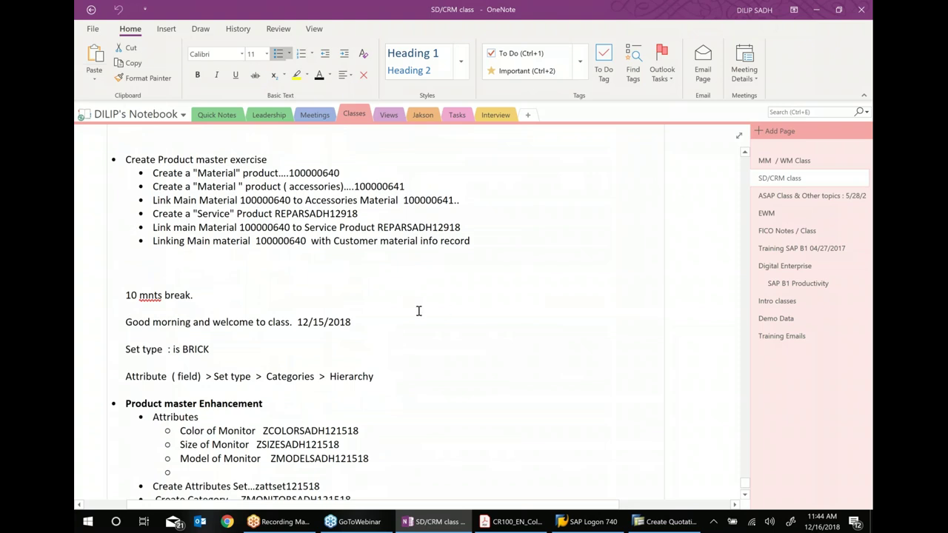
{"action": "scroll", "coordinate": [419, 311], "scroll_direction": "up", "scroll_amount": 9}
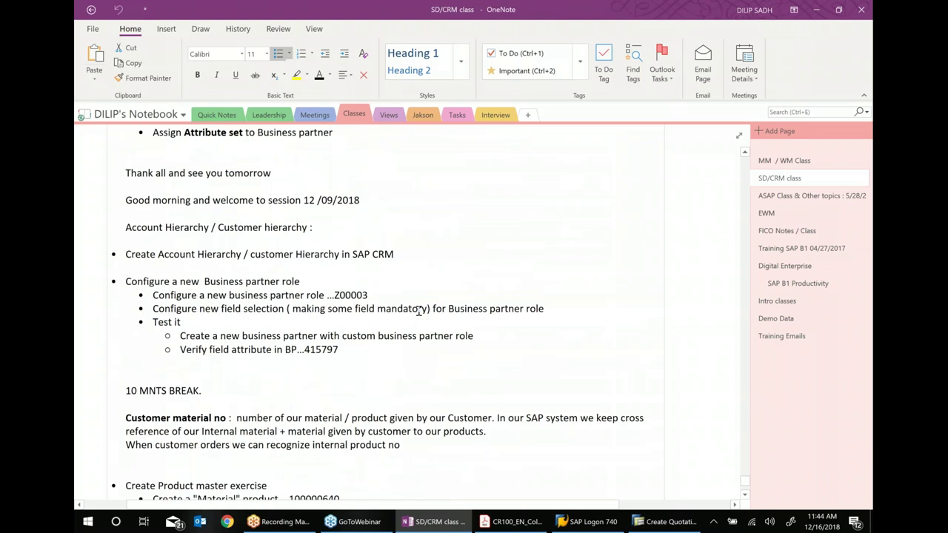
{"action": "scroll", "coordinate": [341, 284], "scroll_direction": "down", "scroll_amount": 3}
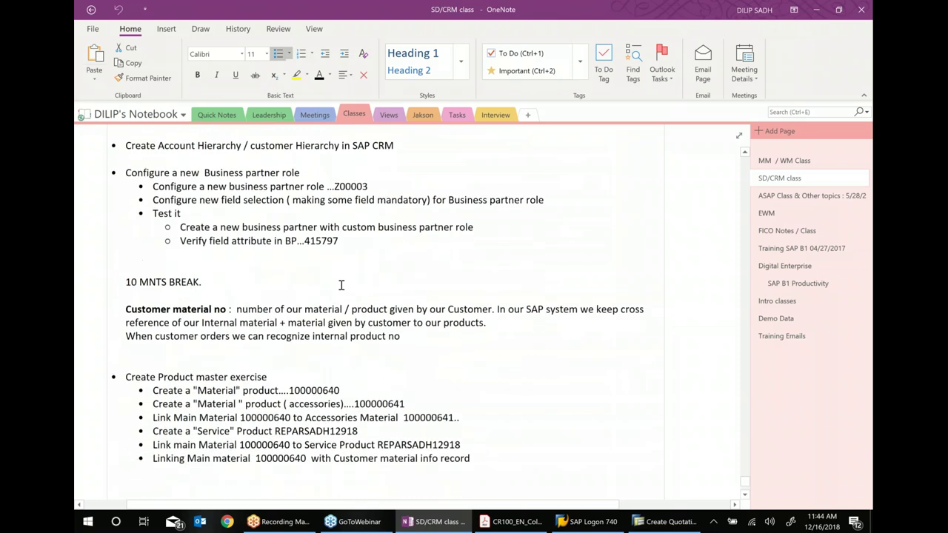
{"action": "scroll", "coordinate": [349, 300], "scroll_direction": "down", "scroll_amount": 6}
{"action": "scroll", "coordinate": [351, 300], "scroll_direction": "down", "scroll_amount": 4}
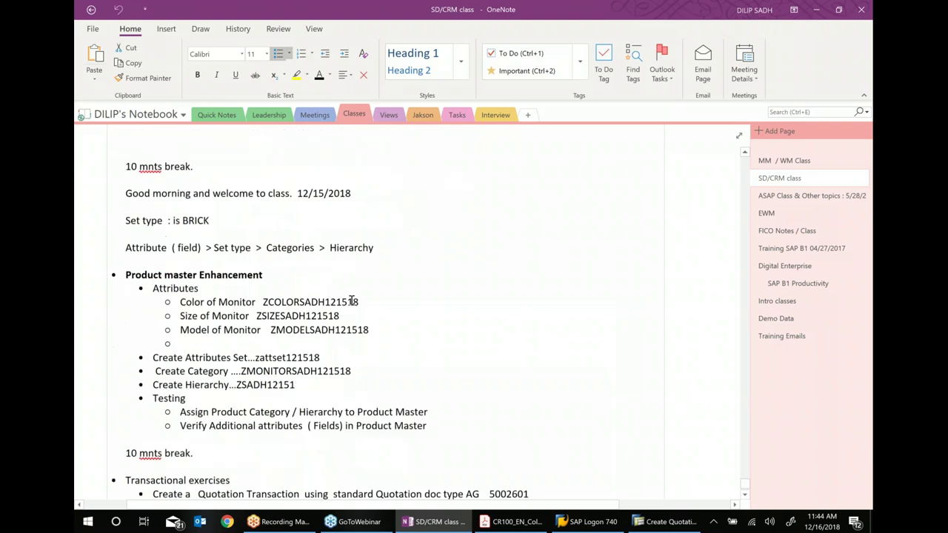
{"action": "left_click", "coordinate": [465, 370]}
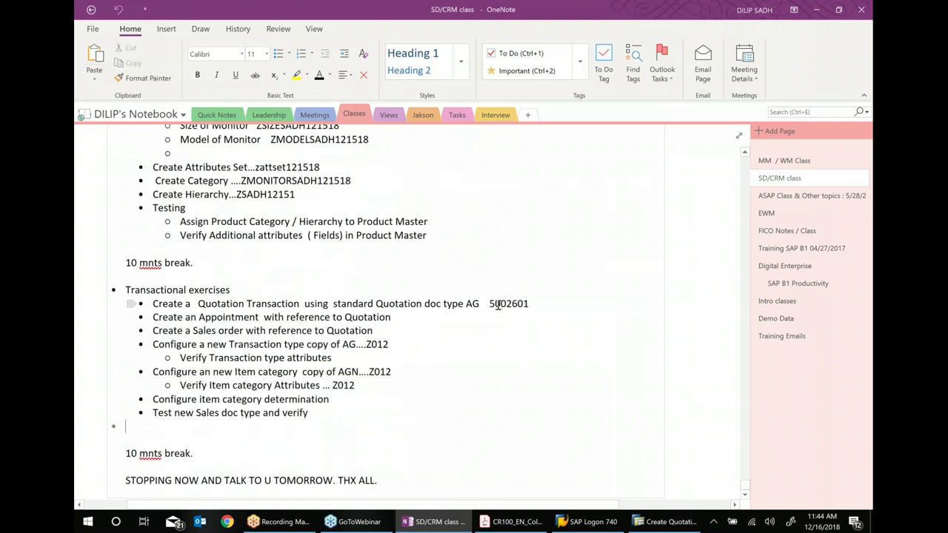
{"action": "double_click", "coordinate": [527, 304]}
{"action": "key", "text": "ctrl+c"}
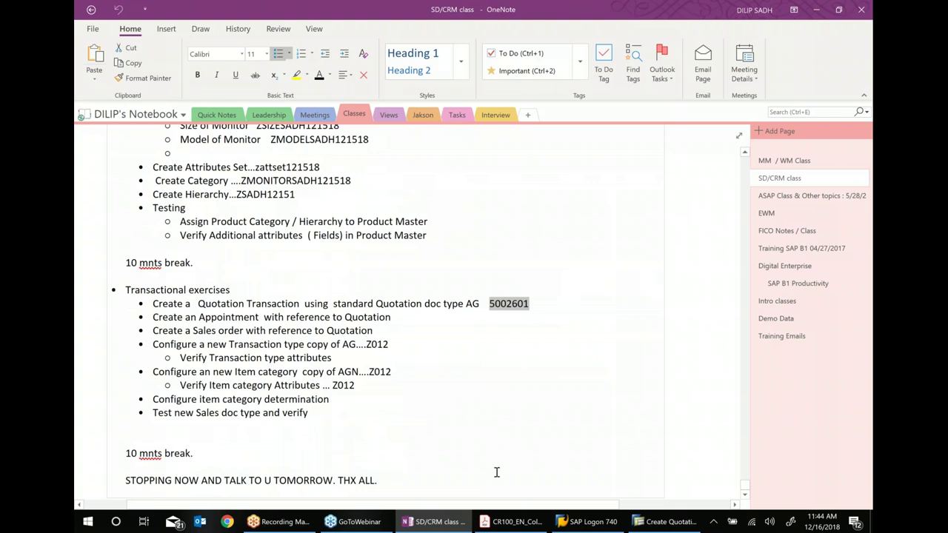
Switch back to SAP, open the business transaction with the copied quotation number and put it in edit mode
{"action": "left_click", "coordinate": [637, 522]}
{"action": "left_click", "coordinate": [141, 15]}
{"action": "left_click", "coordinate": [146, 59]}
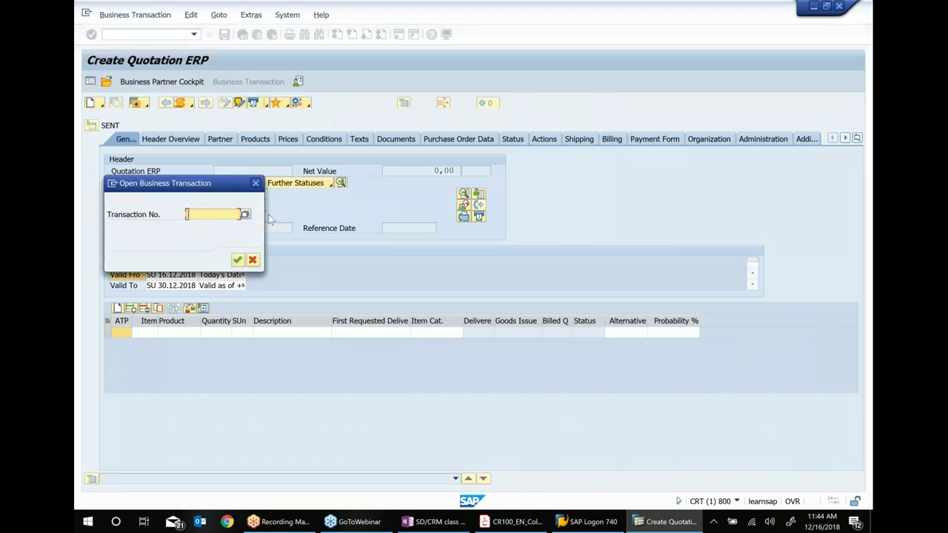
{"action": "key", "text": "ctrl+v"}
{"action": "key", "text": "Return"}
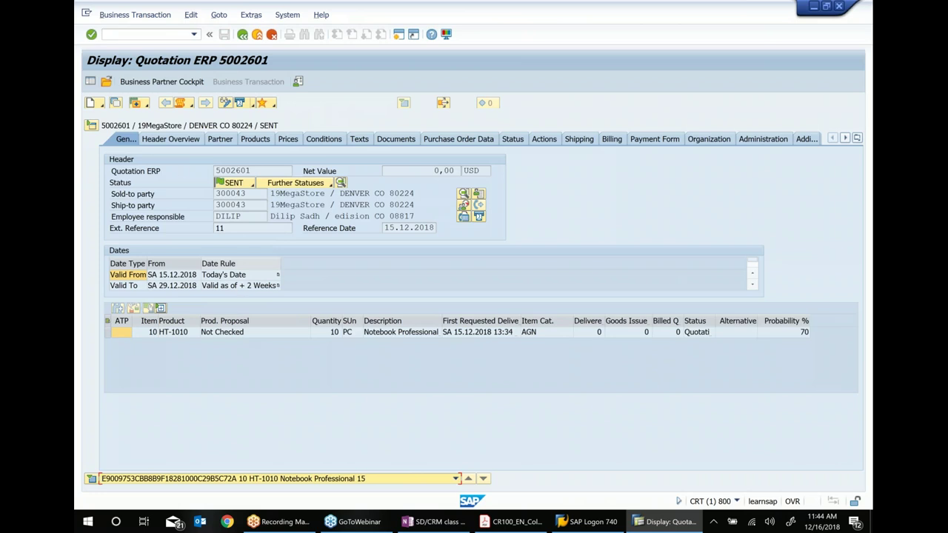
{"action": "left_click", "coordinate": [225, 104]}
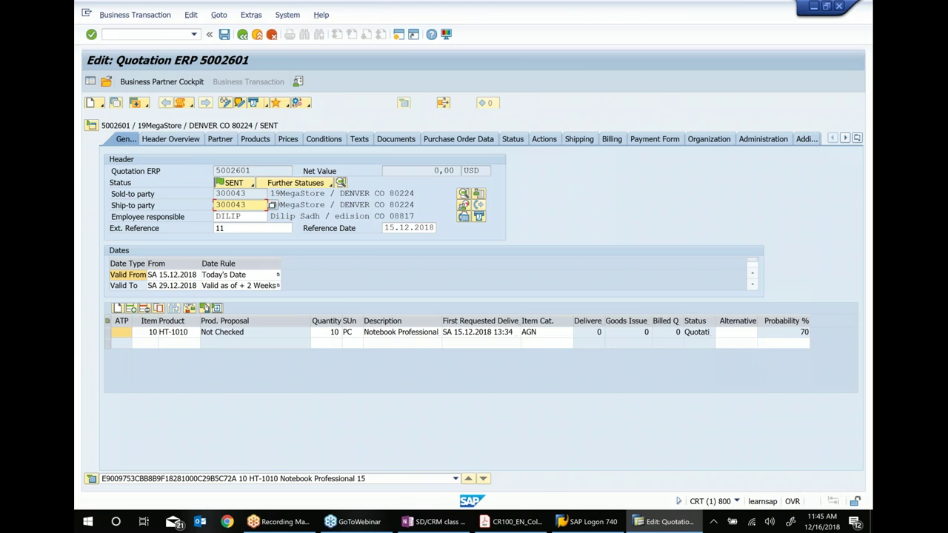
Switch to OneNote and add the bullet "Create follow up transaction" at the end of the class notes
{"action": "left_click", "coordinate": [461, 523]}
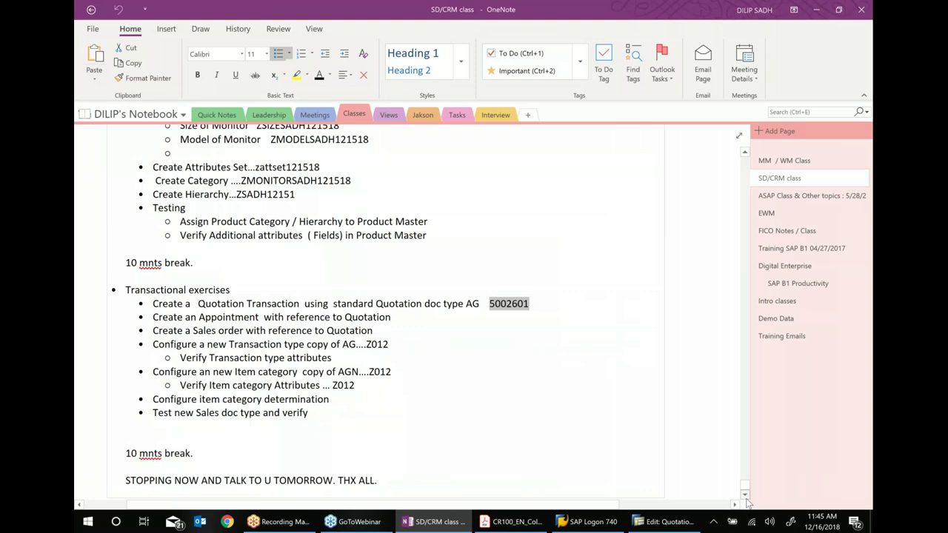
{"action": "scroll", "coordinate": [419, 257], "scroll_direction": "down", "scroll_amount": 5}
{"action": "left_click", "coordinate": [419, 257]}
{"action": "key", "text": "Return"}
{"action": "key", "text": "ctrl+period"}
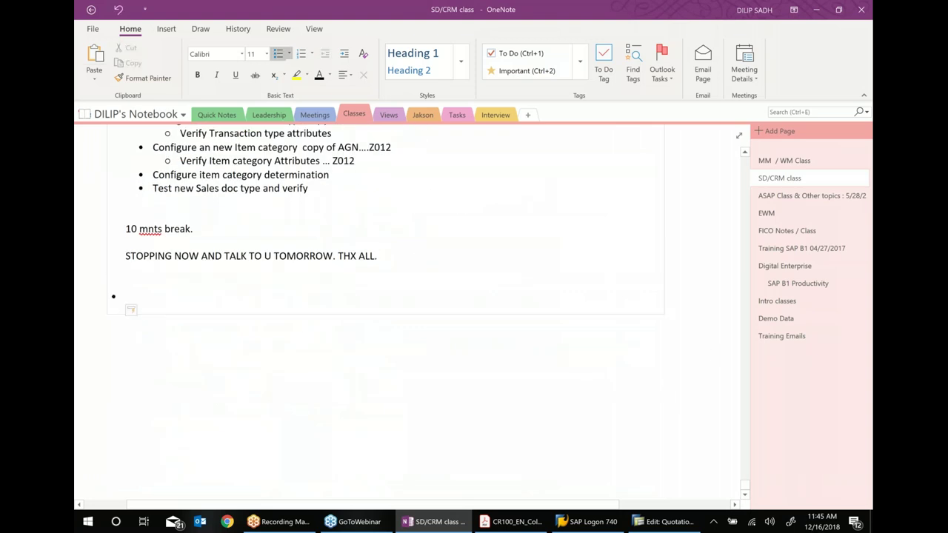
{"action": "type", "text": "Create fol"}
{"action": "type", "text": "low up tr"}
{"action": "type", "text": "ansfer"}
{"action": "key", "text": "BackSpace"}
{"action": "key", "text": "BackSpace"}
{"action": "type", "text": "ction"}
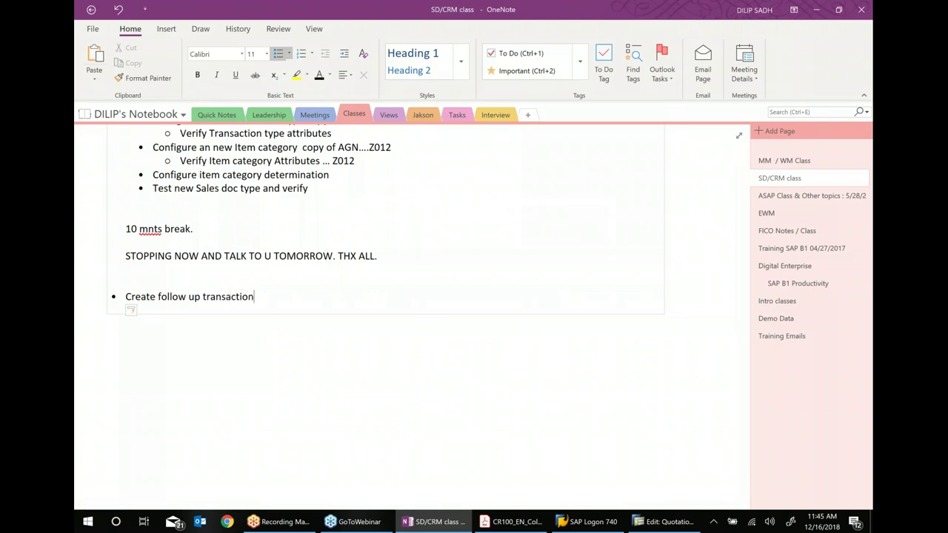
Add the indented sub-bullet "Create a Quottaion" under the follow-up transaction bullet
{"action": "key", "text": "Return"}
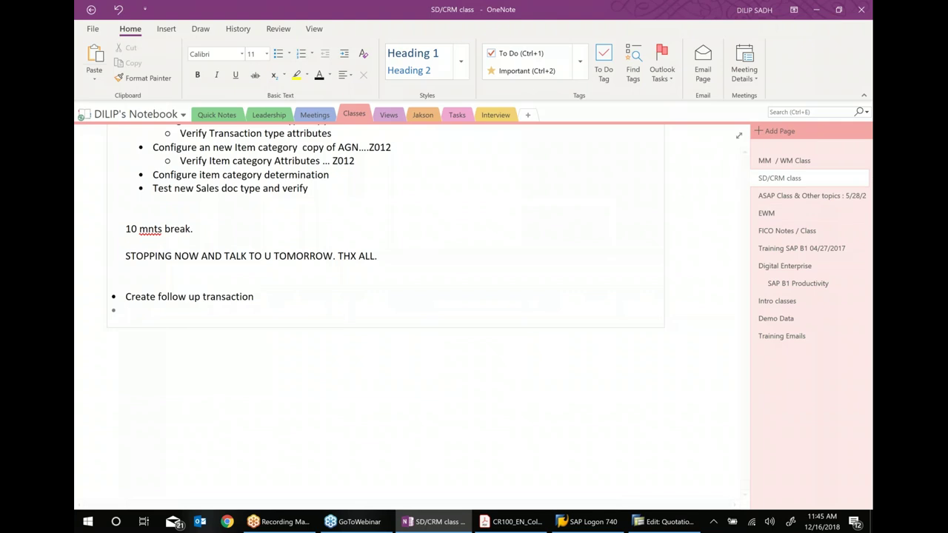
{"action": "left_click", "coordinate": [344, 54]}
{"action": "type", "text": "C"}
{"action": "type", "text": "a"}
{"action": "key", "text": "BackSpace"}
{"action": "type", "text": "er=="}
{"action": "key", "text": "BackSpace"}
{"action": "key", "text": "BackSpace"}
{"action": "key", "text": "BackSpace"}
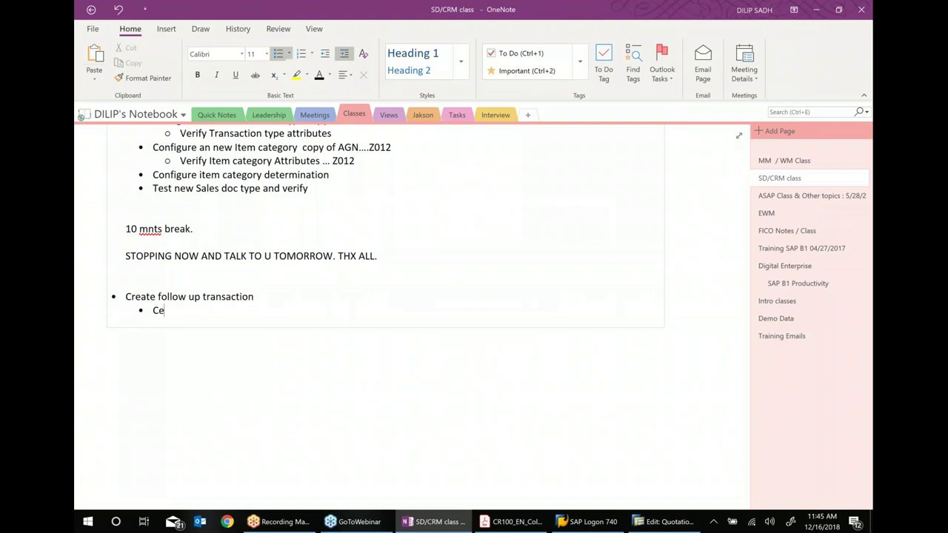
{"action": "key", "text": "BackSpace"}
{"action": "type", "text": "reate a Quottaion"}
{"action": "key", "text": "Return"}
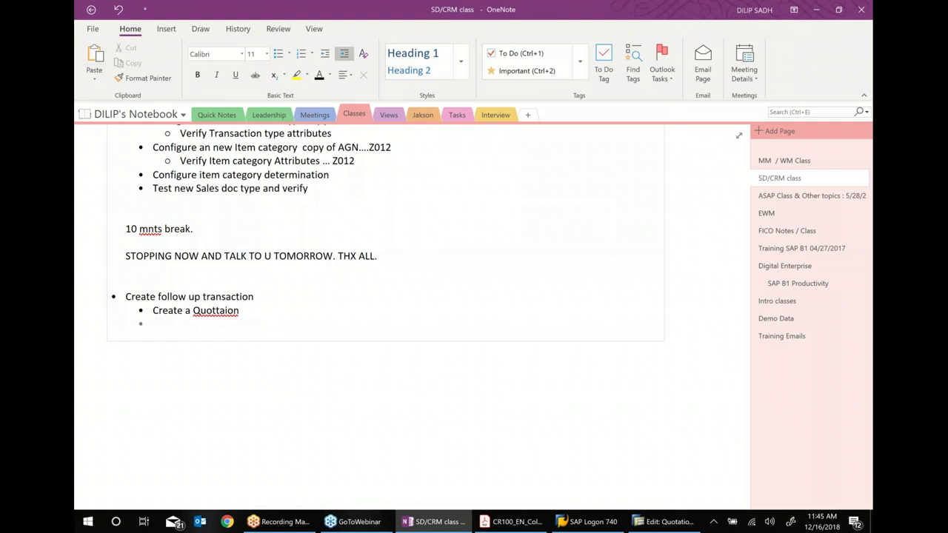
Write the second sub-bullet "Create a Sales order using Creat with reference Transaction"
{"action": "type", "text": "nj"}
{"action": "key", "text": "BackSpace"}
{"action": "key", "text": "BackSpace"}
{"action": "type", "text": "Create a Sales order using"}
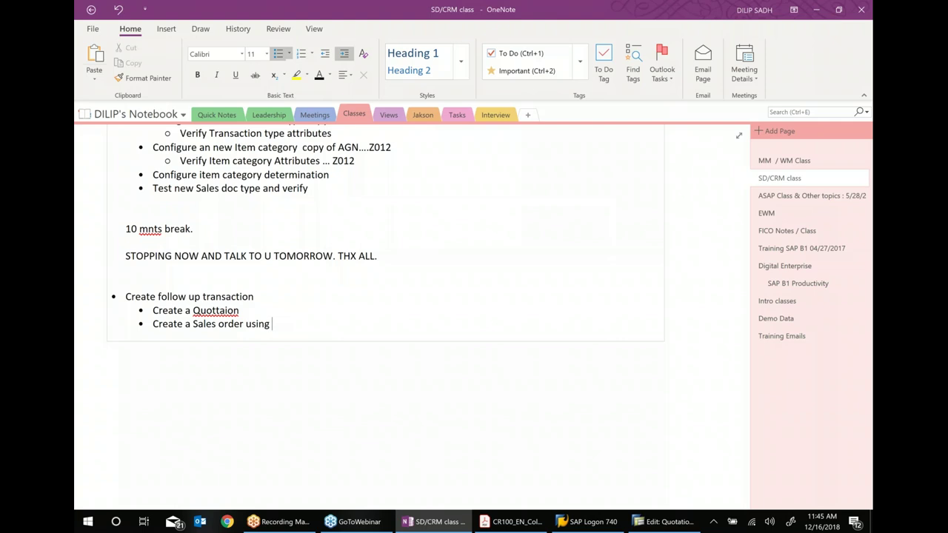
{"action": "type", "text": " Creat with reference Transaction"}
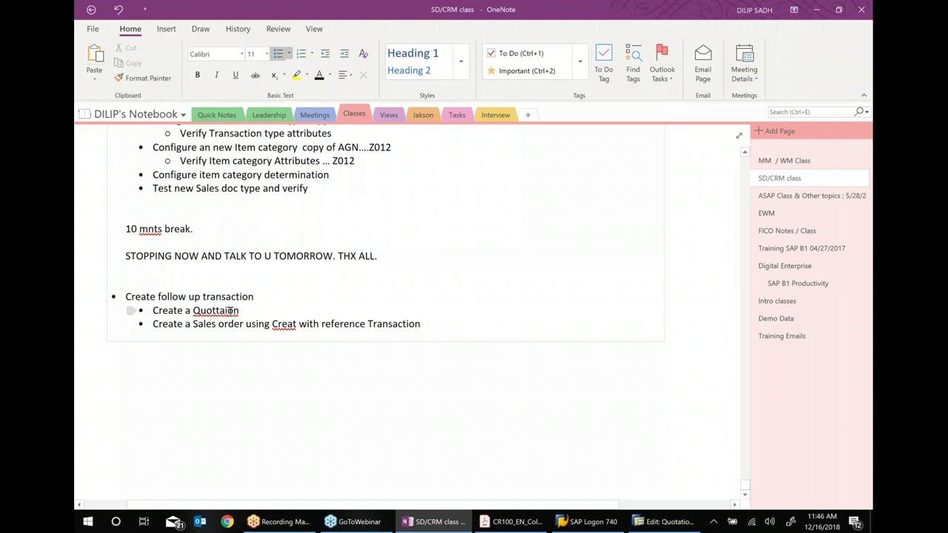
Correct the two misspelled words in the sub-bullets to "Quotation" and "Create" using the spelling suggestions
{"action": "double_click", "coordinate": [256, 323]}
{"action": "right_click", "coordinate": [231, 312]}
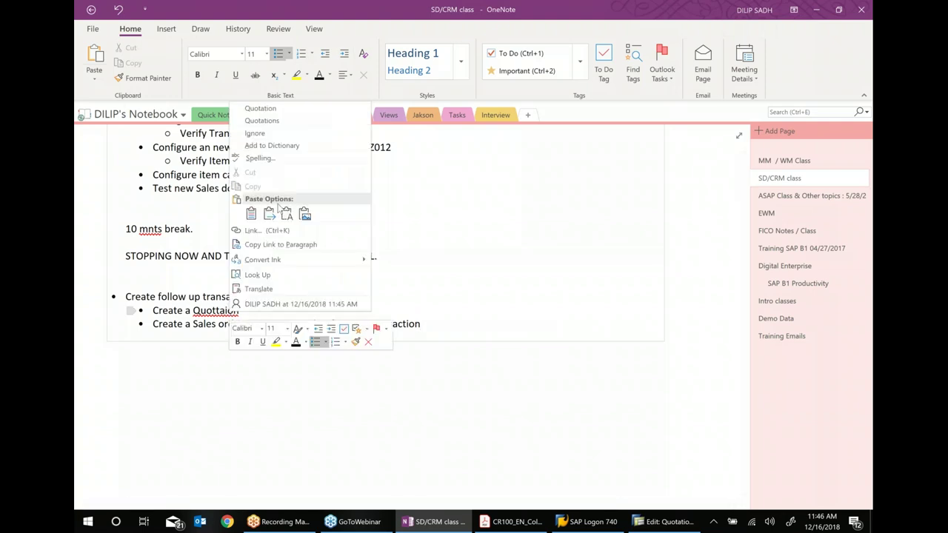
{"action": "left_click", "coordinate": [294, 108]}
{"action": "right_click", "coordinate": [292, 324]}
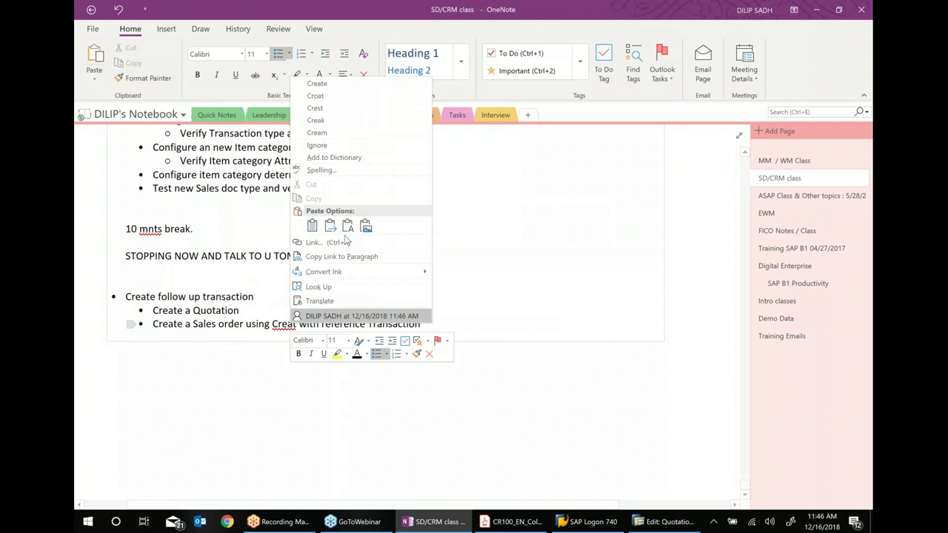
{"action": "left_click", "coordinate": [319, 84]}
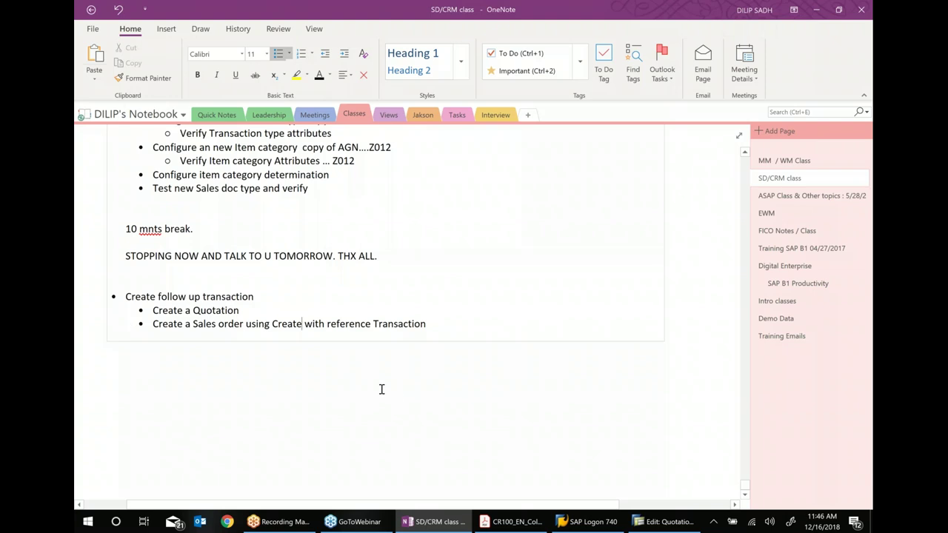
Switch to SAP, start a new ERP quotation through Maintain Sales Orders and enter the 19MegaStore customer number as sold-to party
{"action": "left_click", "coordinate": [666, 522]}
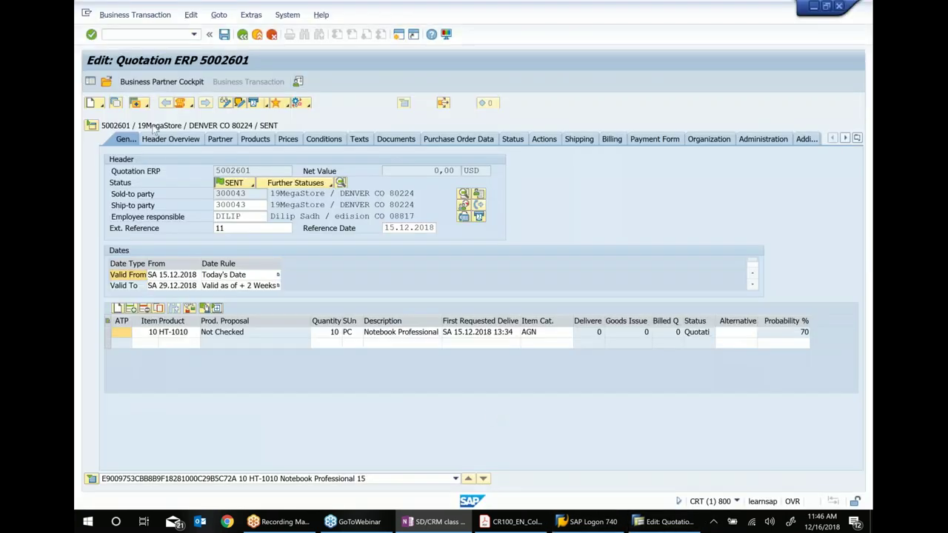
{"action": "left_click", "coordinate": [244, 36]}
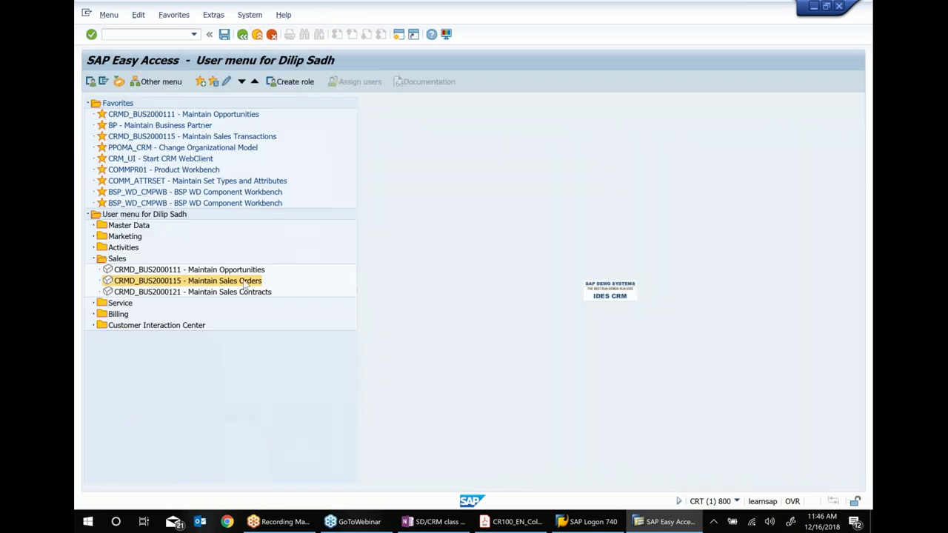
{"action": "double_click", "coordinate": [246, 284]}
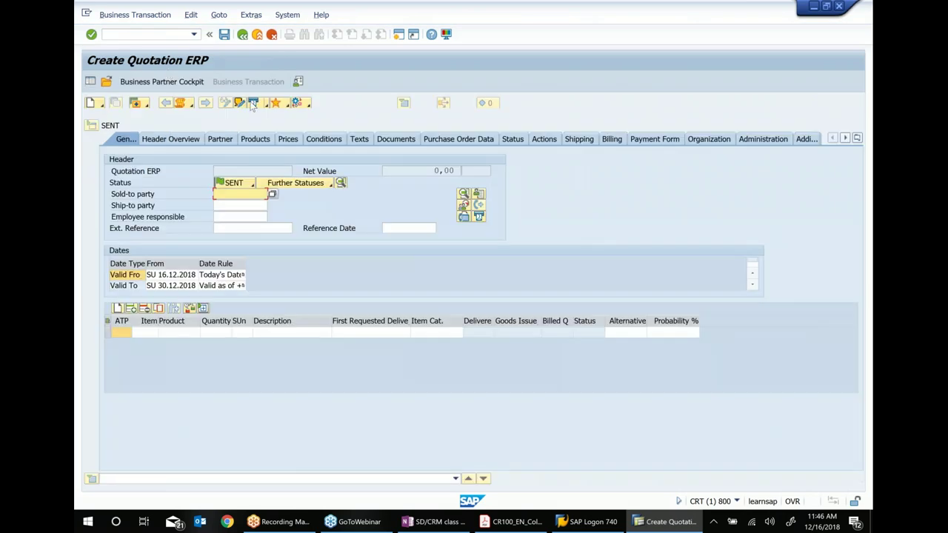
{"action": "type", "text": "300043"}
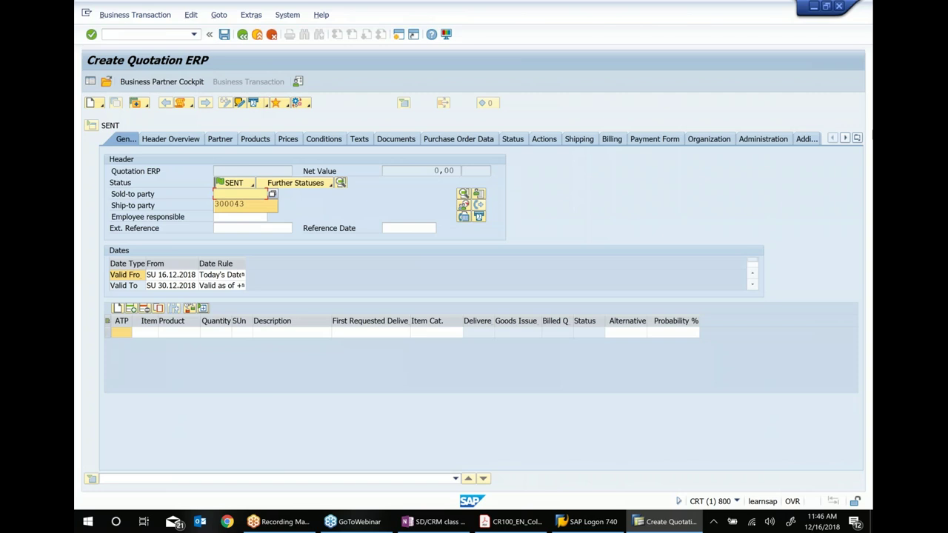
{"action": "key", "text": "Return"}
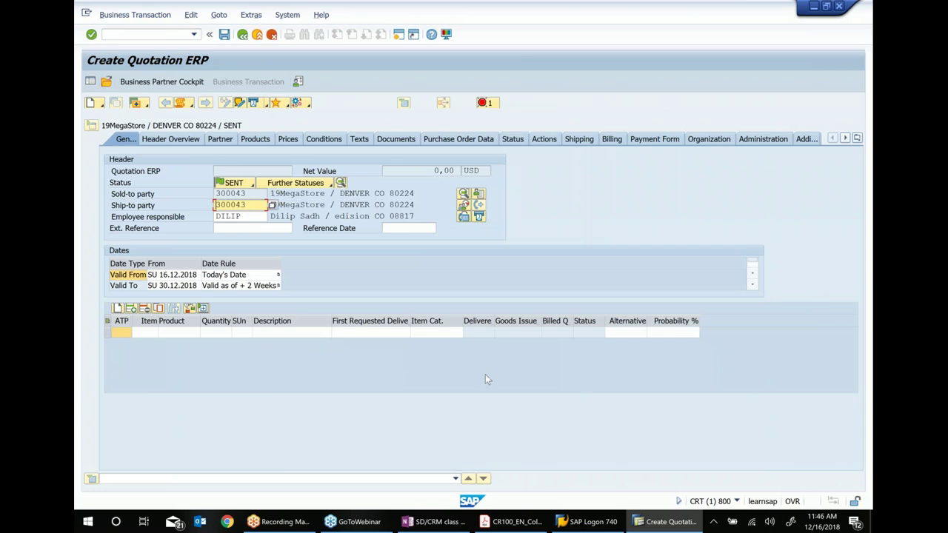
Add product HT-1010 with quantity 10 as the quotation's first item
{"action": "left_click_drag", "start_coordinate": [197, 320], "coordinate": [217, 321]}
{"action": "left_click", "coordinate": [185, 333]}
{"action": "type", "text": "ht-1010"}
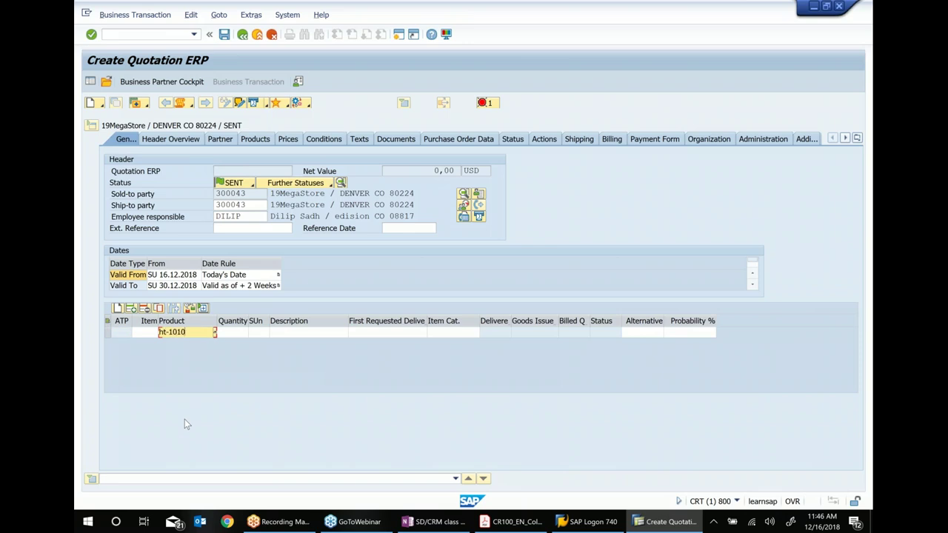
{"action": "key", "text": "Tab"}
{"action": "type", "text": "10"}
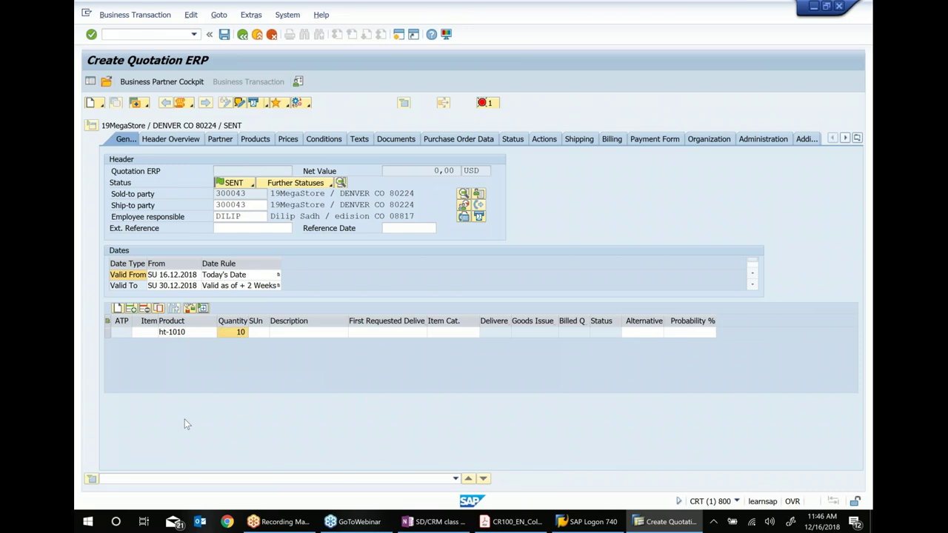
{"action": "key", "text": "Return"}
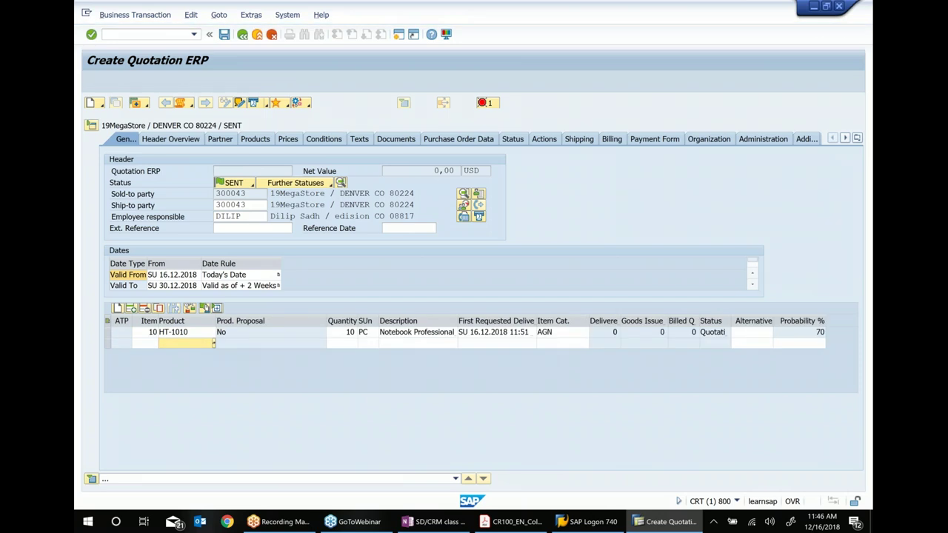
Set the quotation's external reference to 11 and the reference date to 15.12.2018
{"action": "left_click", "coordinate": [256, 229]}
{"action": "type", "text": "11"}
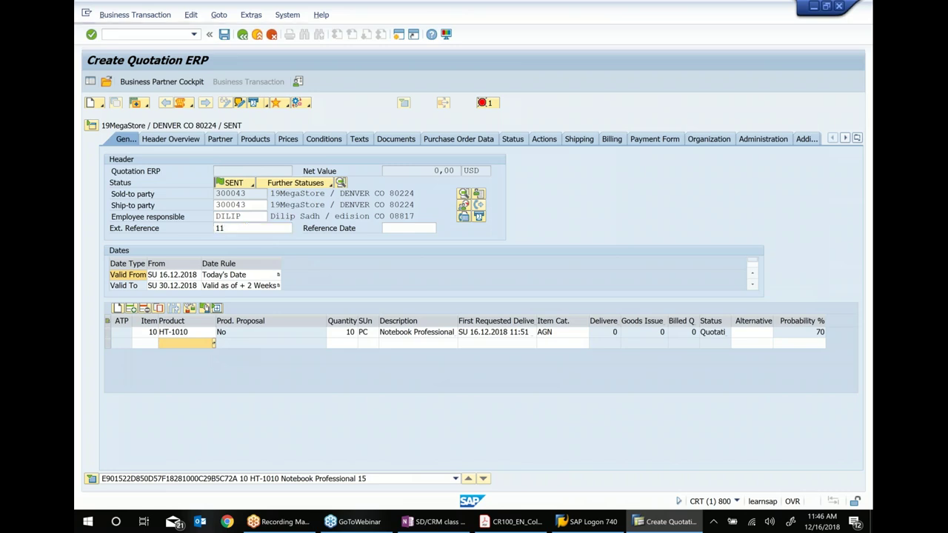
{"action": "left_click", "coordinate": [234, 205]}
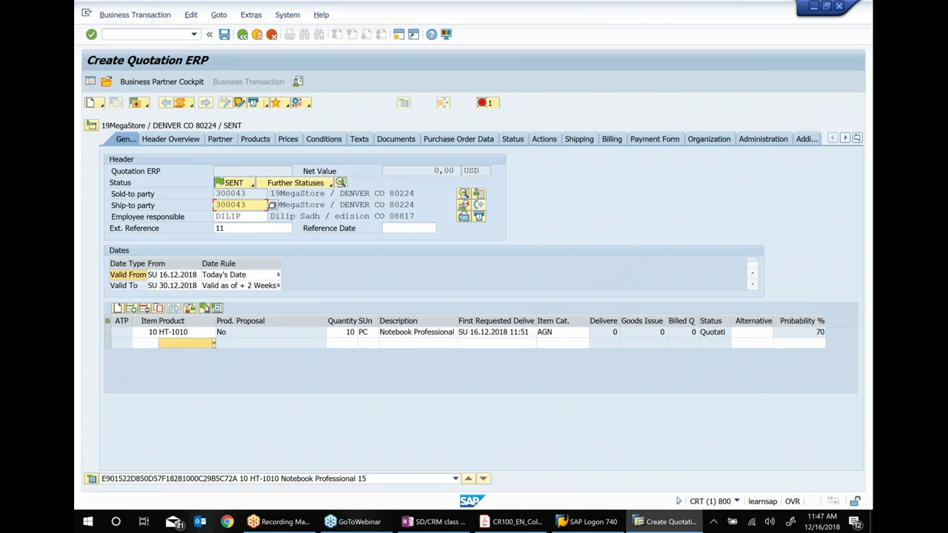
{"action": "left_click", "coordinate": [412, 228]}
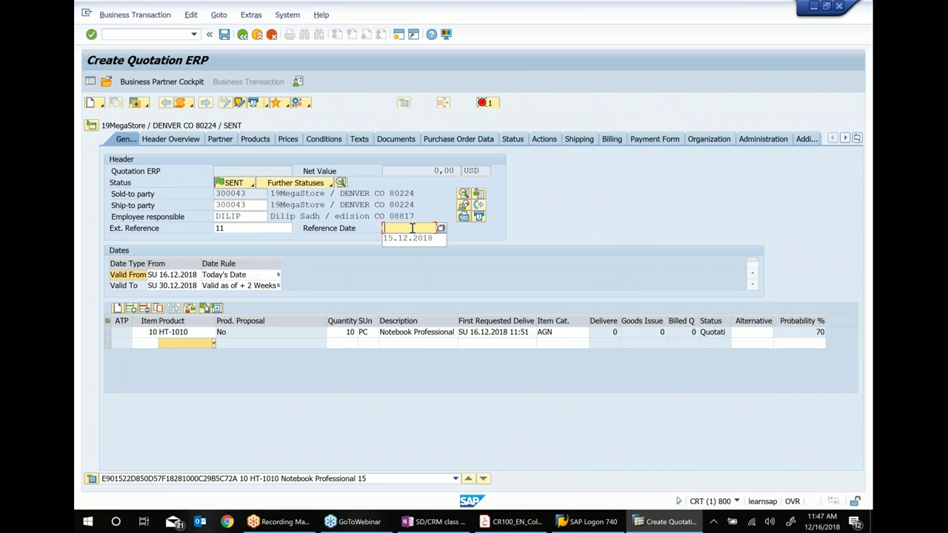
{"action": "left_click", "coordinate": [407, 238]}
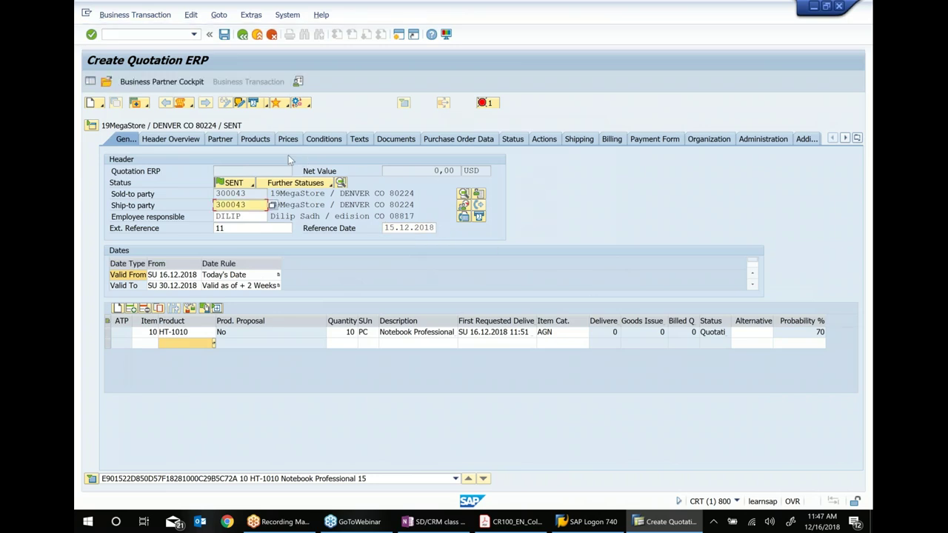
Add a Sales employee to the quotation's partners using the employee's partner name, and save the quotation
{"action": "left_click", "coordinate": [224, 146]}
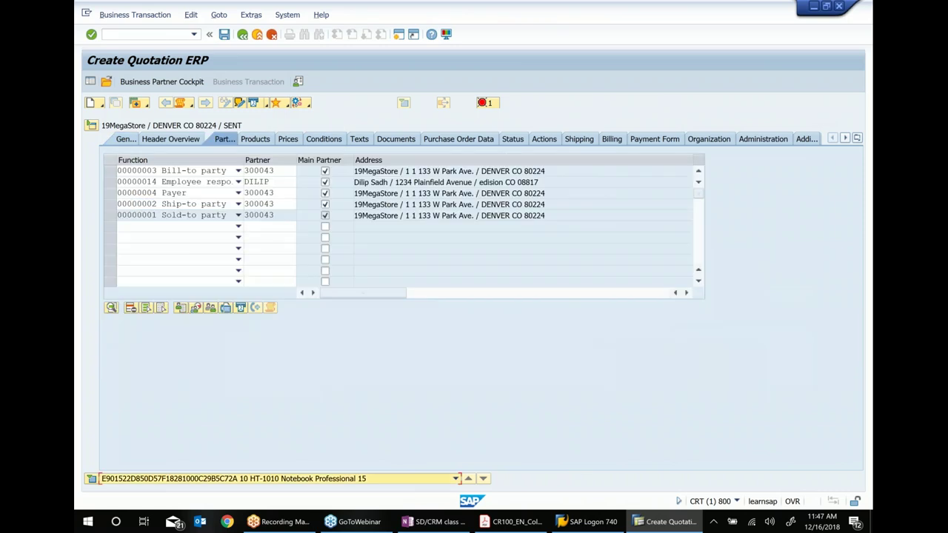
{"action": "left_click", "coordinate": [238, 226]}
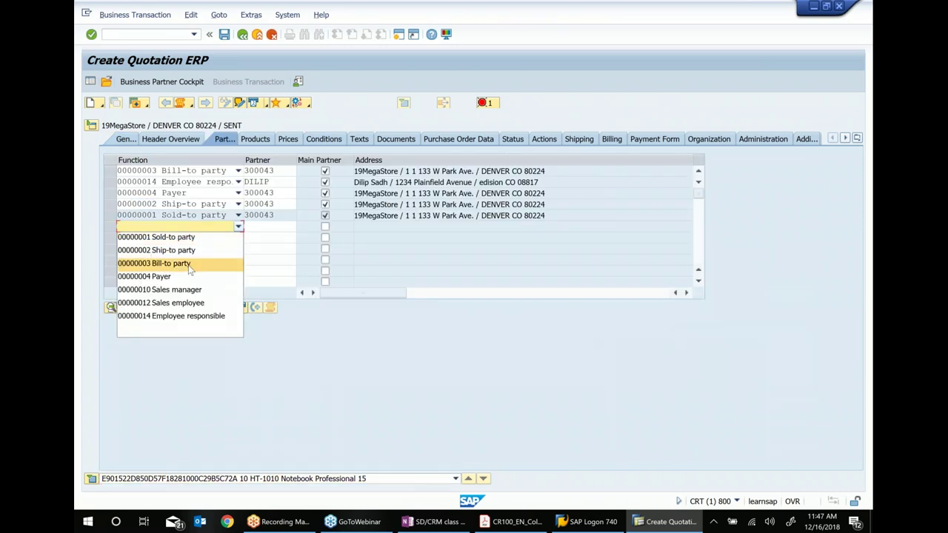
{"action": "left_click", "coordinate": [189, 306]}
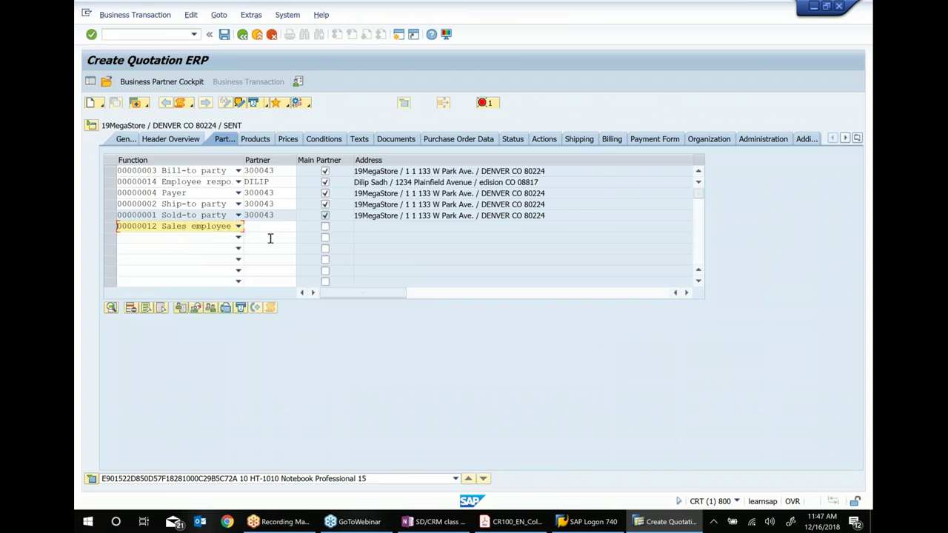
{"action": "left_click", "coordinate": [271, 226]}
{"action": "type", "text": "dilip"}
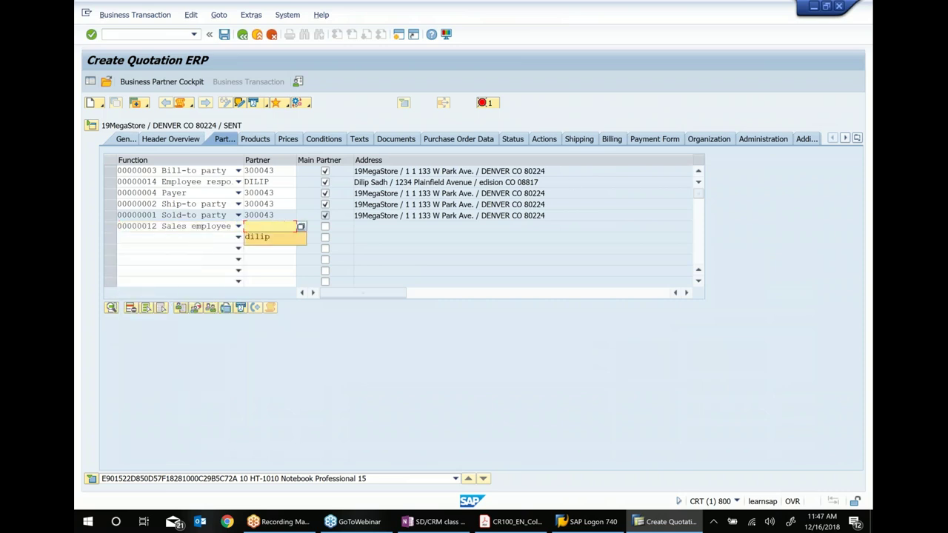
{"action": "key", "text": "Return"}
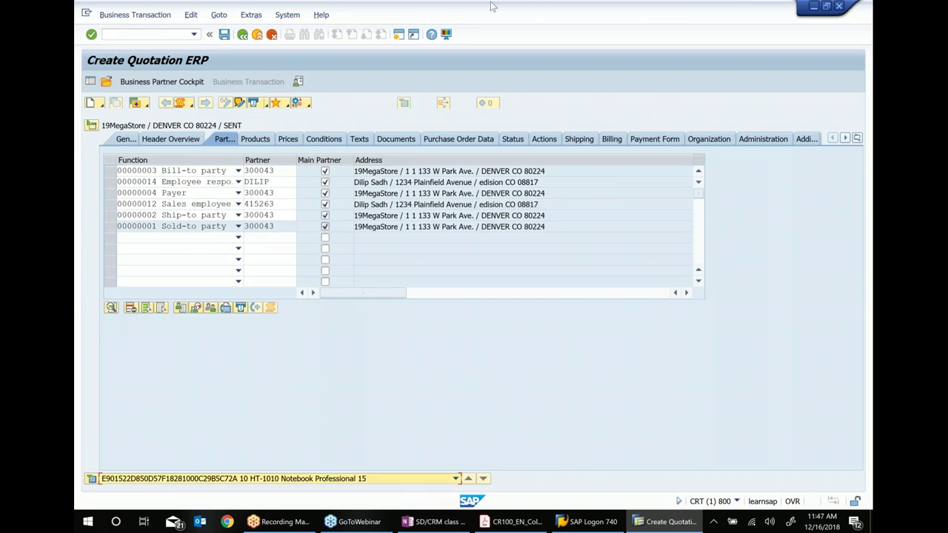
{"action": "left_click", "coordinate": [126, 141]}
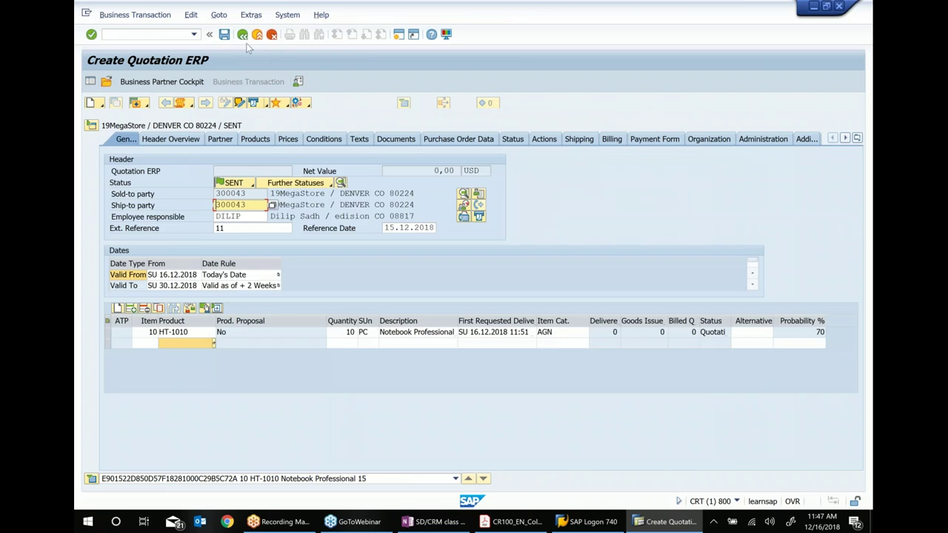
{"action": "left_click", "coordinate": [224, 35]}
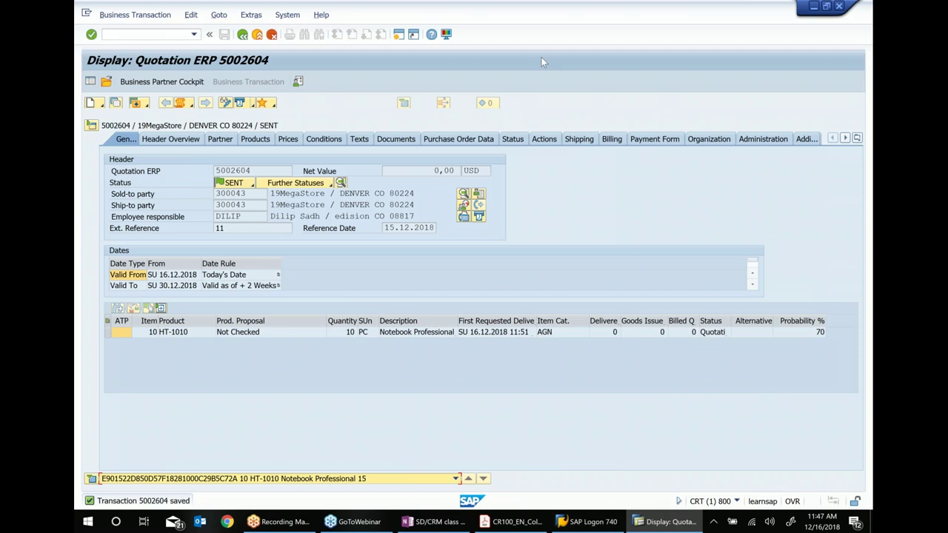
Copy the saved quotation's number and append it after dots to the "Create a Quotation" bullet in OneNote
{"action": "left_click_drag", "start_coordinate": [252, 170], "coordinate": [190, 170]}
{"action": "key", "text": "ctrl+c"}
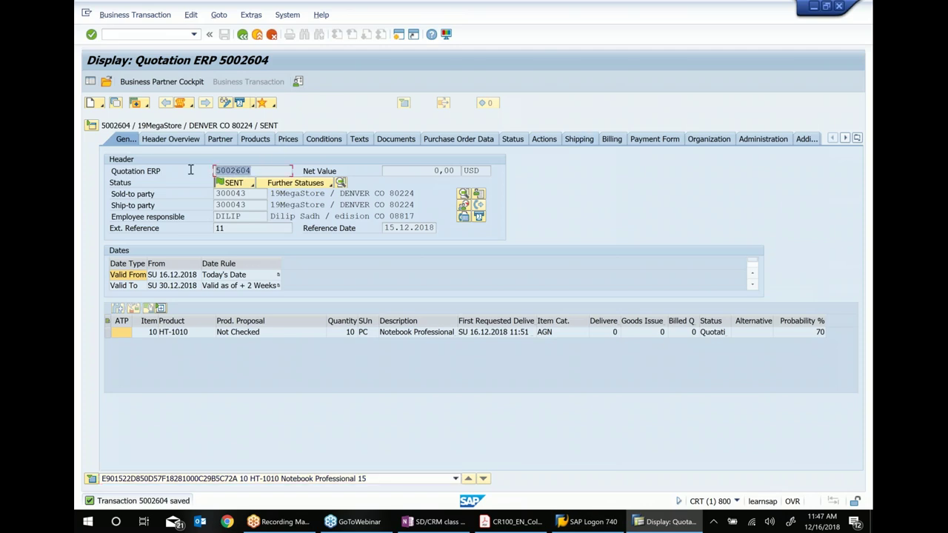
{"action": "left_click", "coordinate": [436, 522]}
{"action": "left_click", "coordinate": [461, 311]}
{"action": "type", "text": "..."}
{"action": "key", "text": "ctrl+v"}
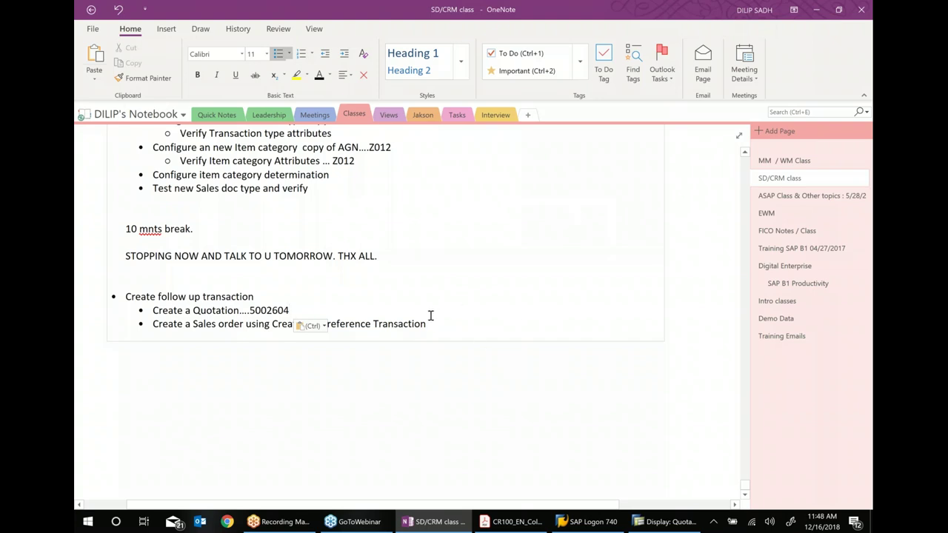
{"action": "left_click", "coordinate": [695, 334]}
Switch to SAP, put the quotation in change mode and create a Telesales sales follow-up transaction from it
{"action": "left_click", "coordinate": [667, 521]}
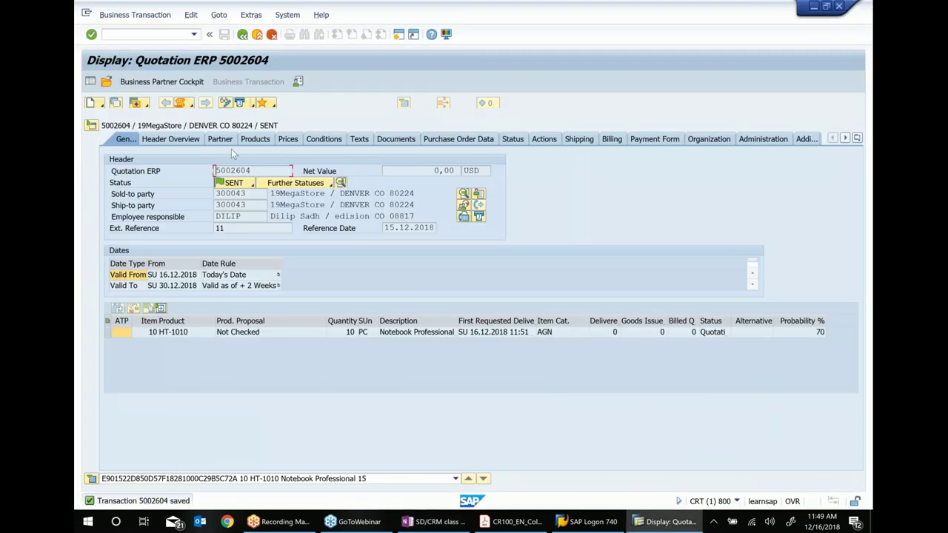
{"action": "left_click", "coordinate": [225, 103]}
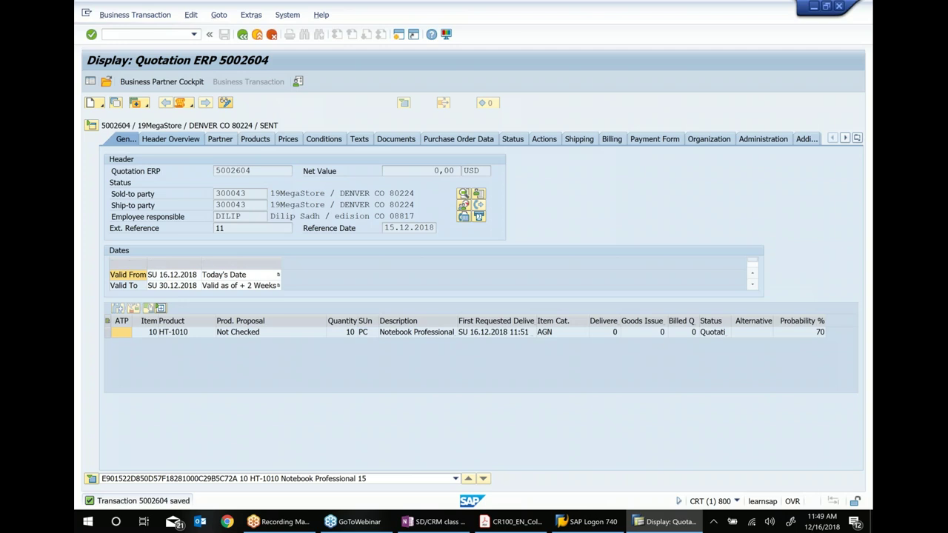
{"action": "left_click", "coordinate": [147, 108]}
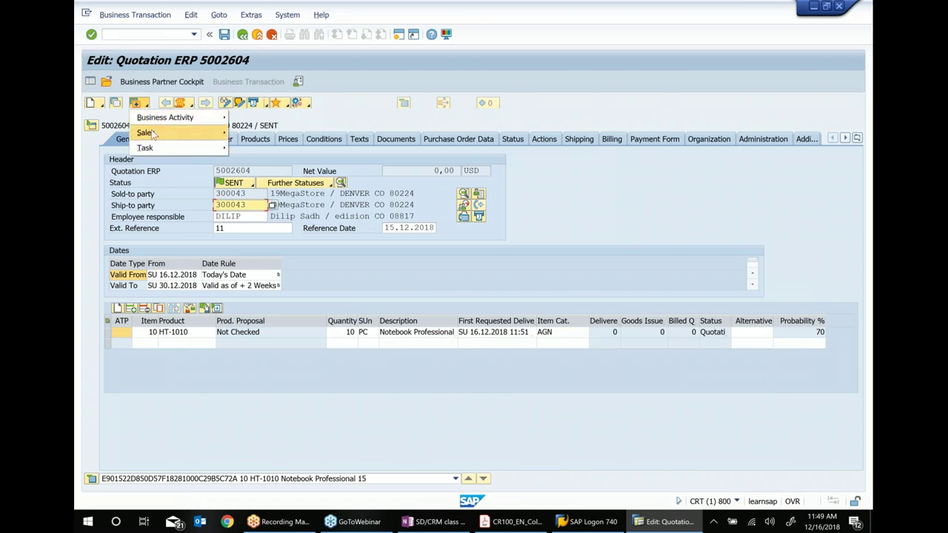
{"action": "mouse_move", "coordinate": [151, 133]}
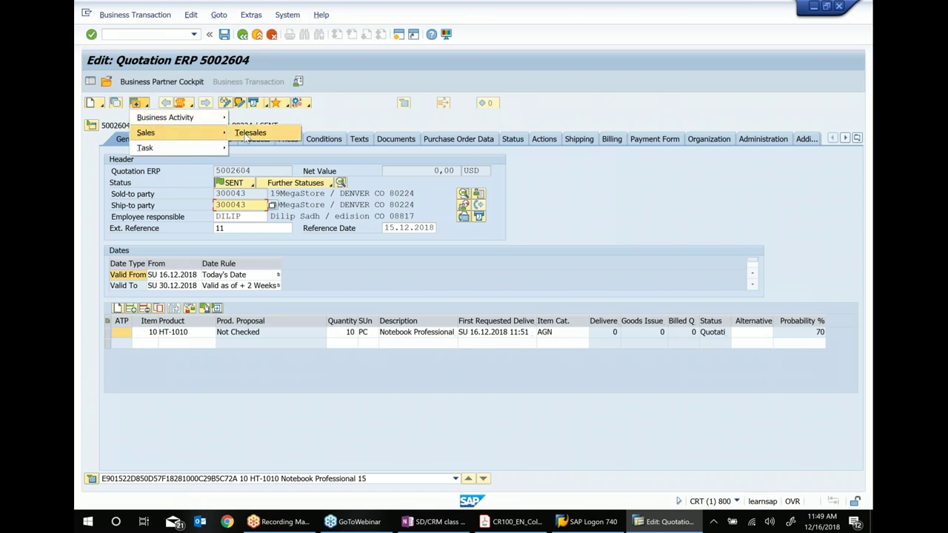
{"action": "left_click", "coordinate": [248, 132]}
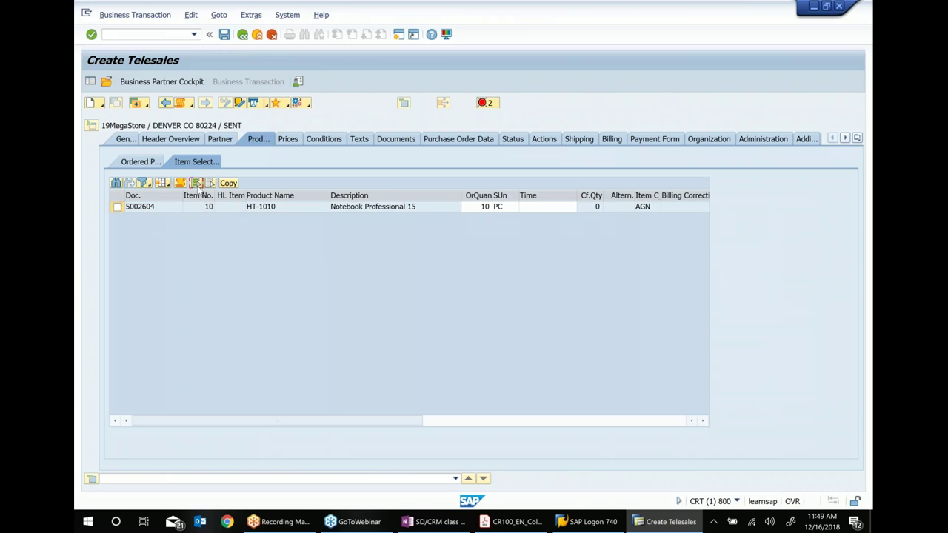
Copy all of the quotation's items into the Telesales order and save the order
{"action": "left_click", "coordinate": [197, 182]}
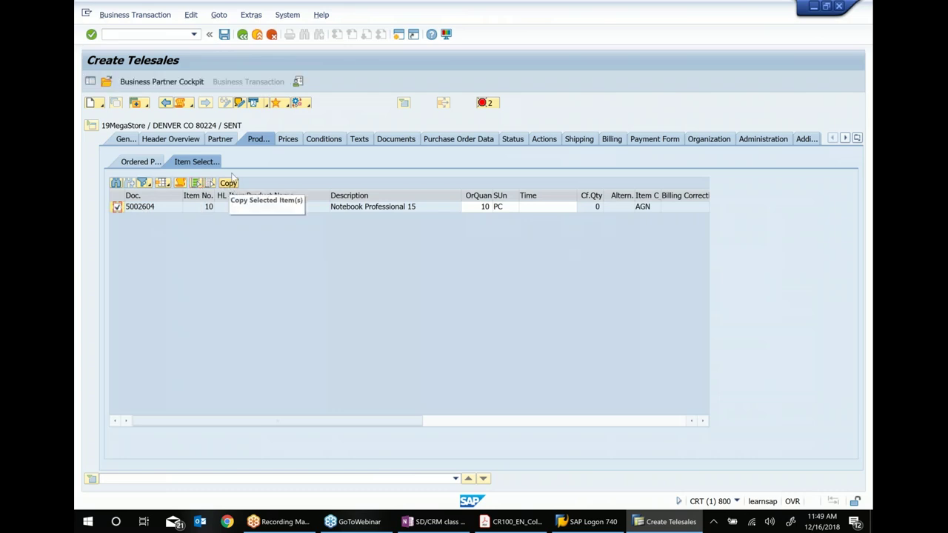
{"action": "left_click", "coordinate": [228, 183]}
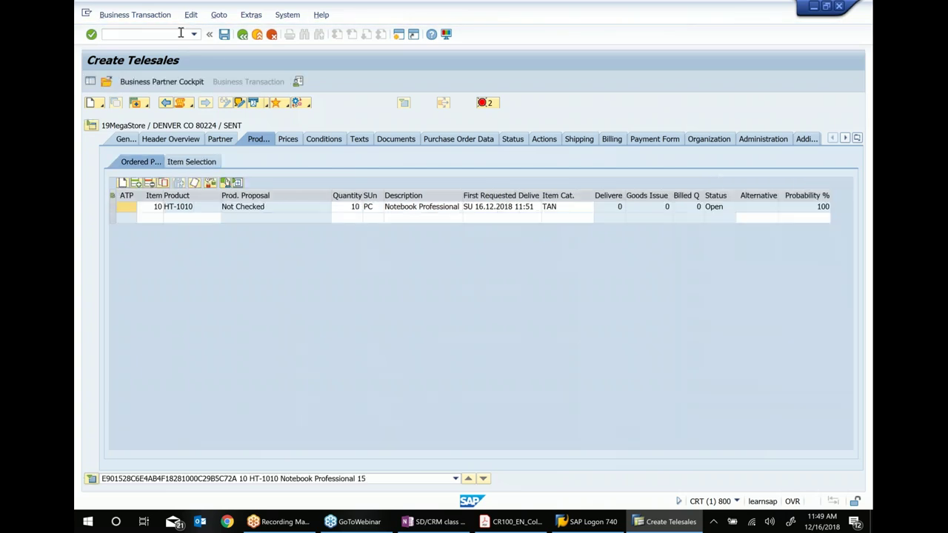
{"action": "left_click", "coordinate": [224, 34]}
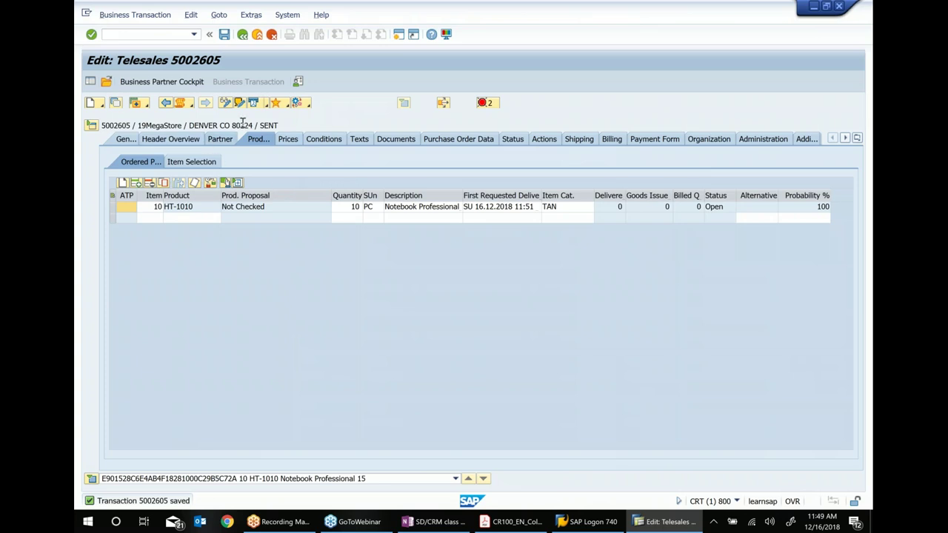
Display the Telesales order's document relationships in the overview and examine its link to the quotation
{"action": "left_click", "coordinate": [443, 103]}
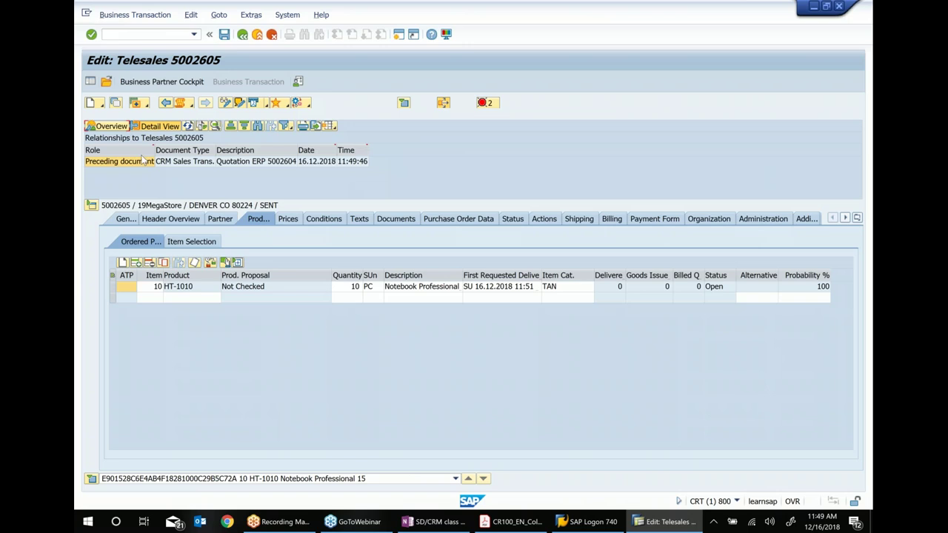
{"action": "left_click", "coordinate": [109, 126]}
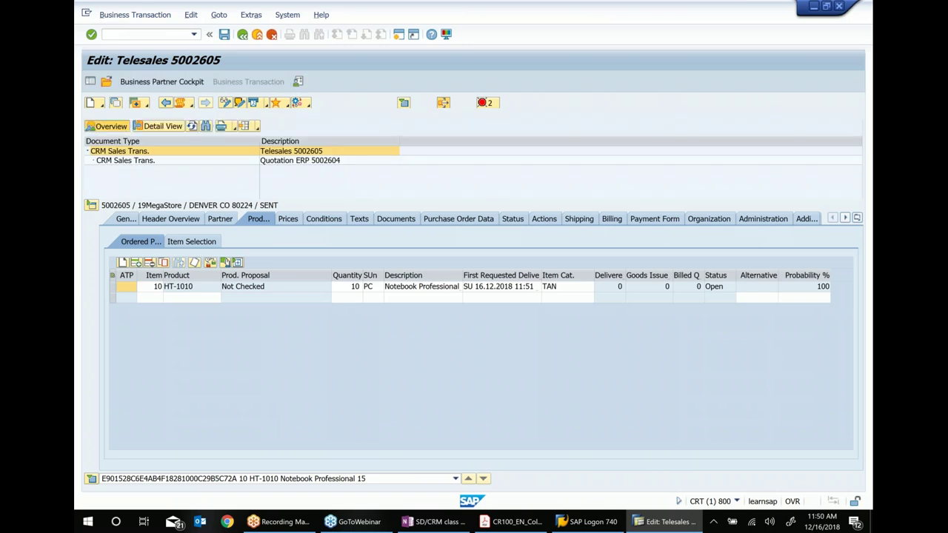
{"action": "left_click", "coordinate": [297, 161]}
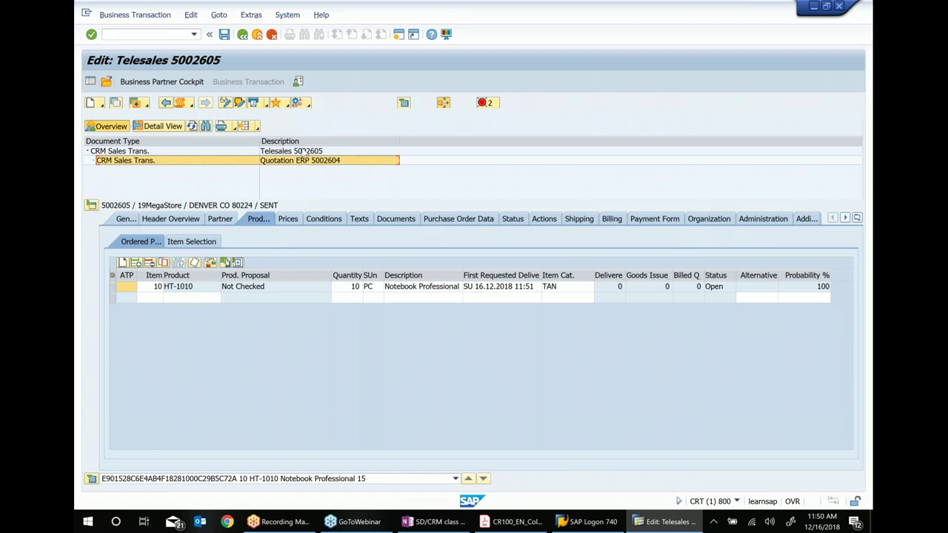
{"action": "left_click", "coordinate": [292, 155]}
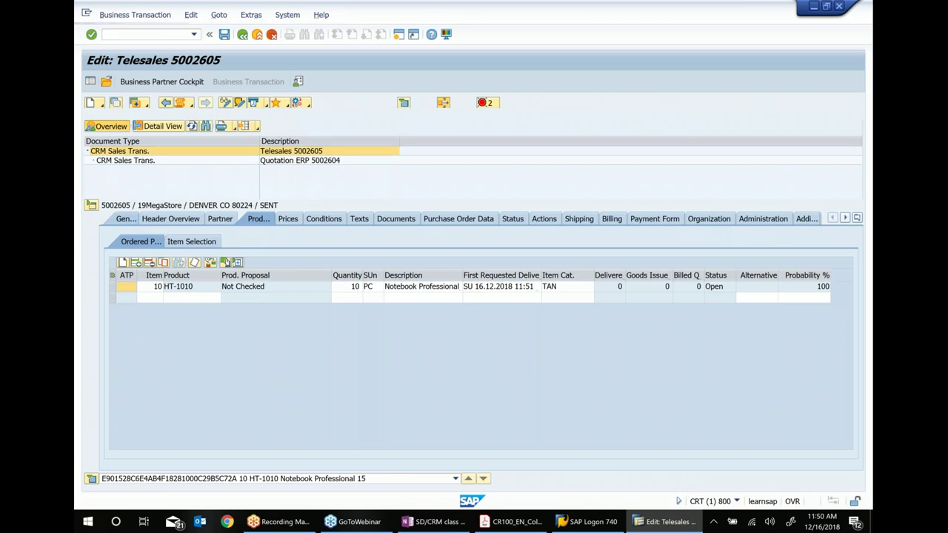
Set the Telesales order's external reference to 11 and its reference date to 15.12.2018
{"action": "left_click", "coordinate": [127, 219]}
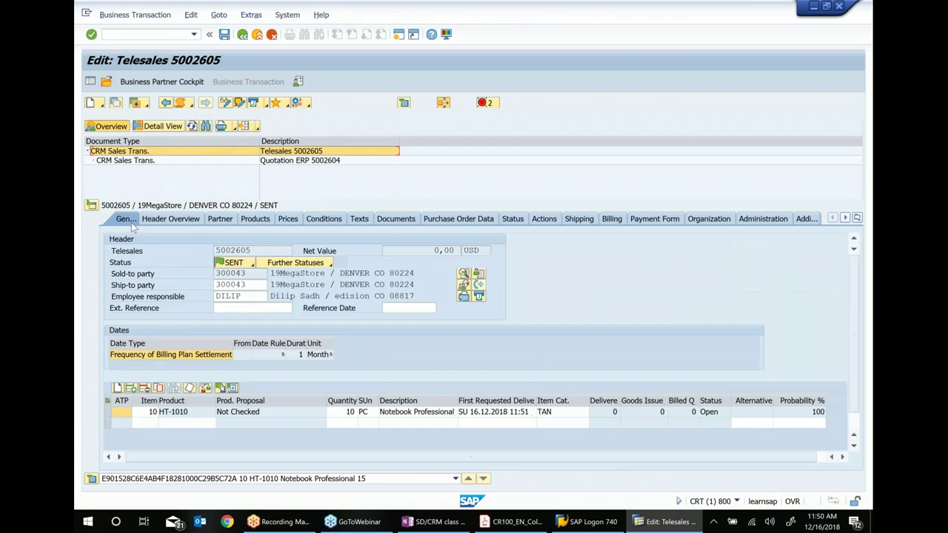
{"action": "left_click", "coordinate": [259, 308]}
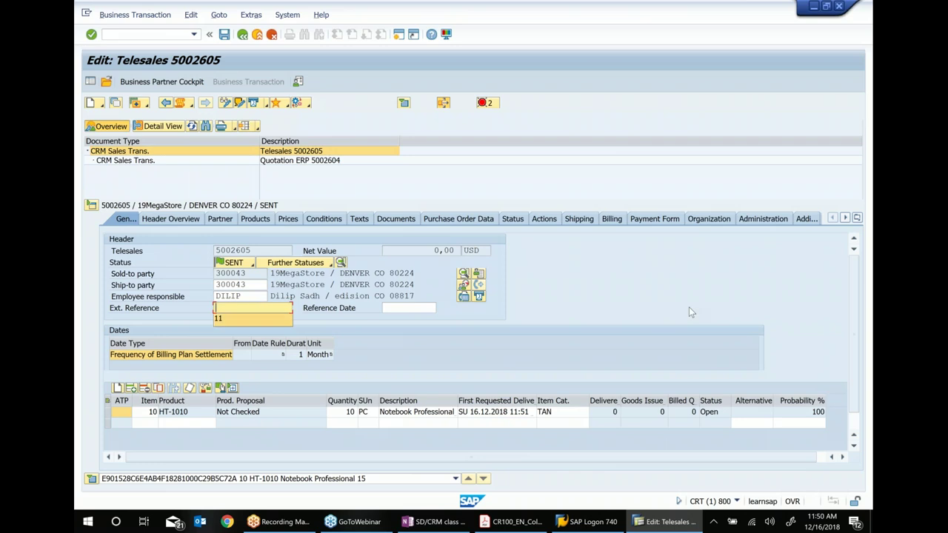
{"action": "type", "text": "11"}
{"action": "key", "text": "Tab"}
{"action": "left_click", "coordinate": [408, 317]}
{"action": "key", "text": "Return"}
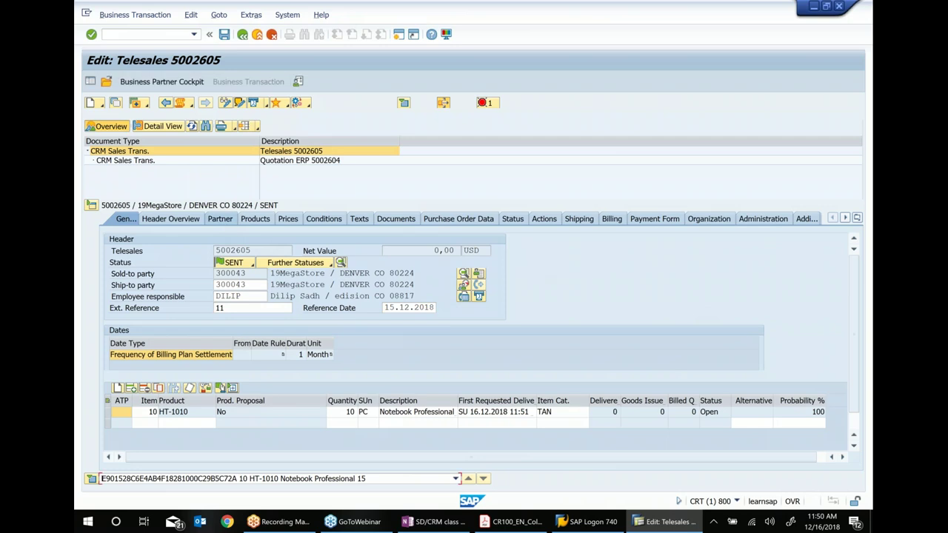
Add a Sales employee to the Telesales order's partners using the employee's partner name, and save the order
{"action": "left_click", "coordinate": [238, 305]}
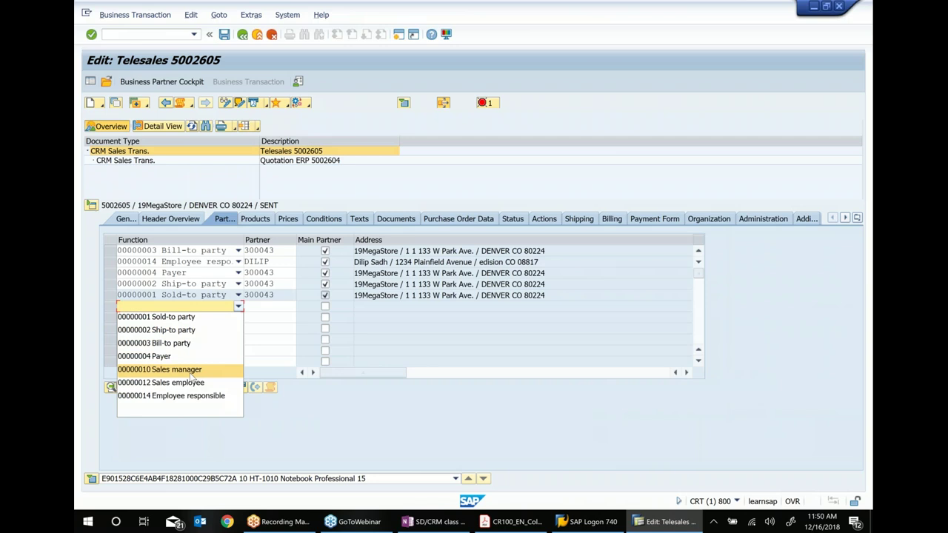
{"action": "left_click", "coordinate": [191, 382]}
{"action": "left_click", "coordinate": [280, 307]}
{"action": "type", "text": "dilip"}
{"action": "left_click", "coordinate": [310, 304]}
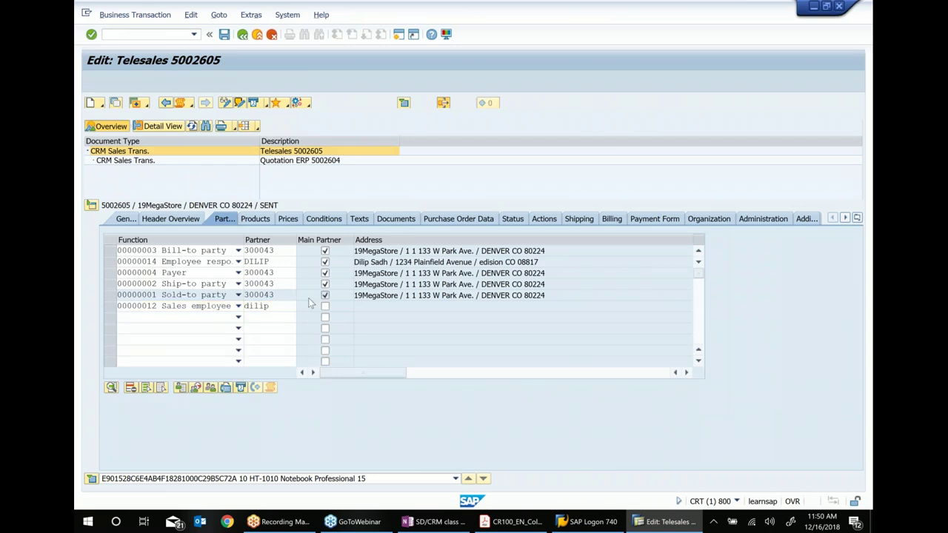
{"action": "left_click", "coordinate": [224, 34]}
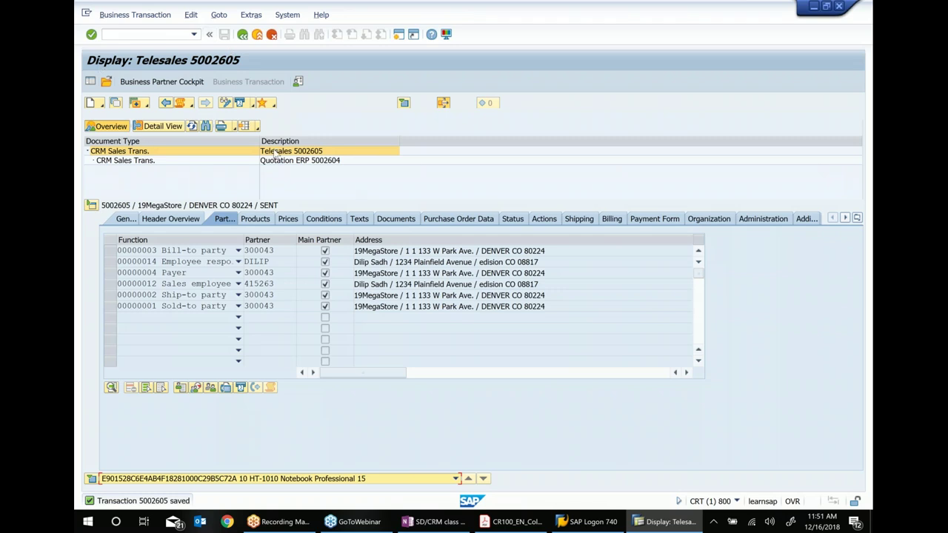
Consult the comparison of Create Follow-Up Transaction and Copy in the CR100 course PDF in Acrobat Reader, and return to SAP
{"action": "left_click", "coordinate": [292, 161]}
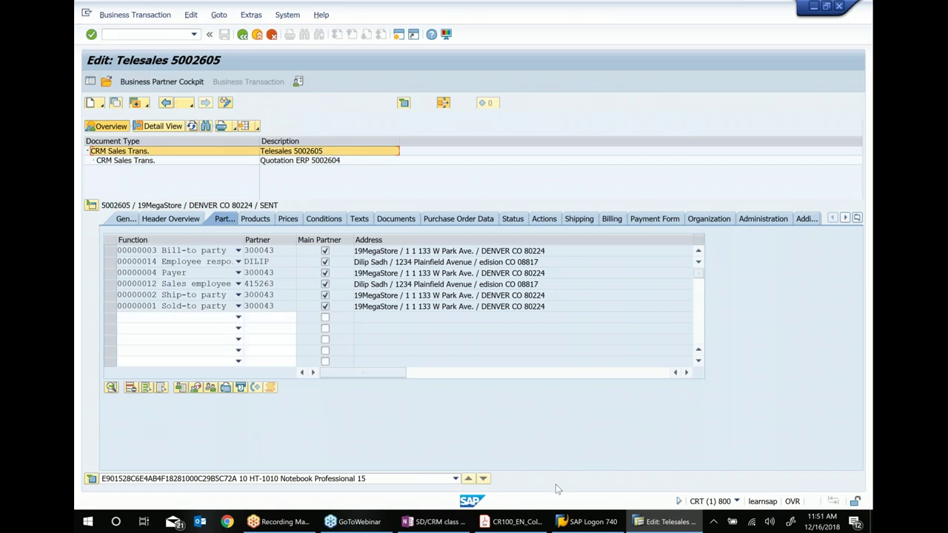
{"action": "left_click", "coordinate": [512, 521]}
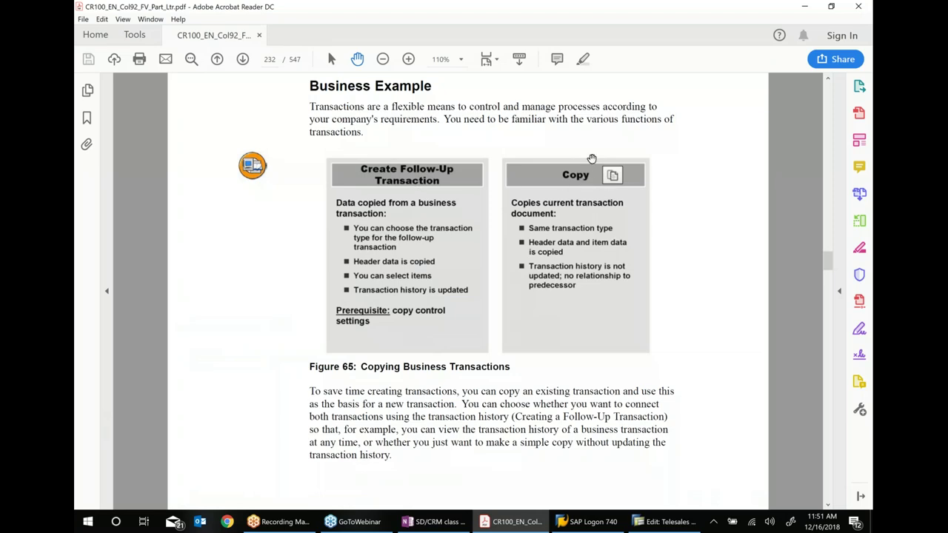
{"action": "left_click", "coordinate": [661, 525]}
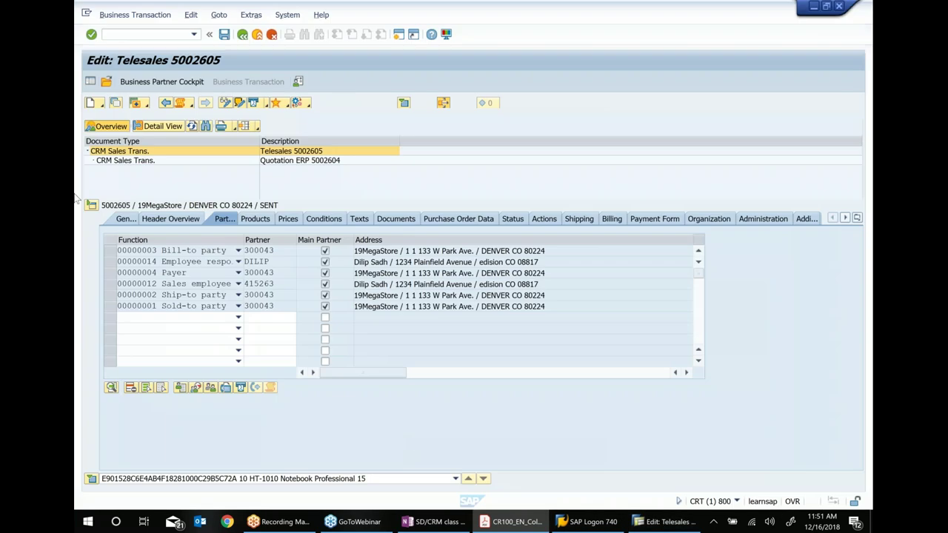
Copy the Telesales order as a new transaction and fill in external reference 11 and the reference date
{"action": "left_click", "coordinate": [115, 103]}
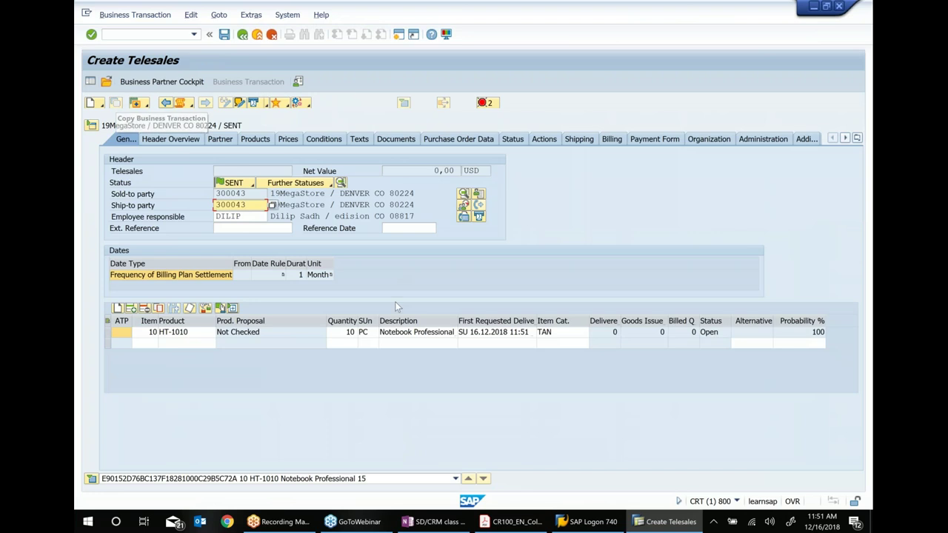
{"action": "left_click", "coordinate": [241, 228]}
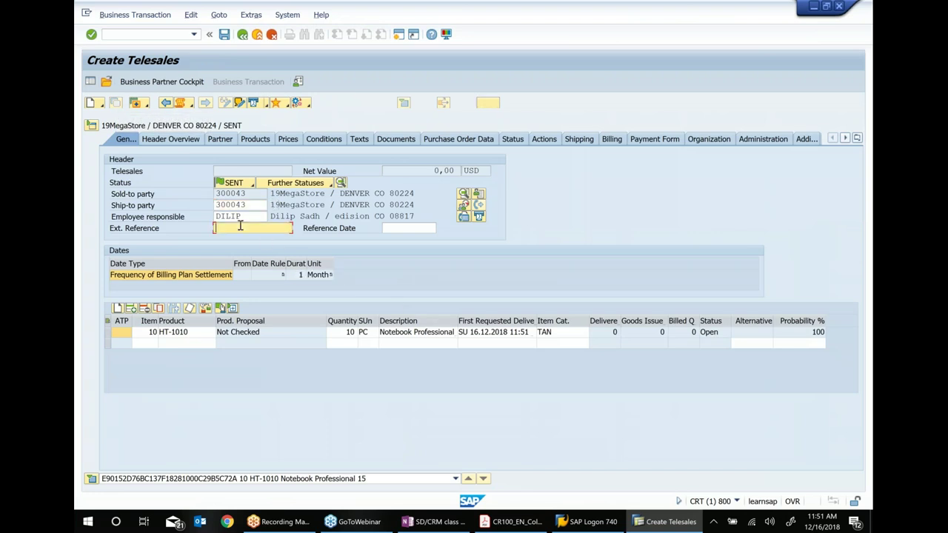
{"action": "key", "text": "BackSpace"}
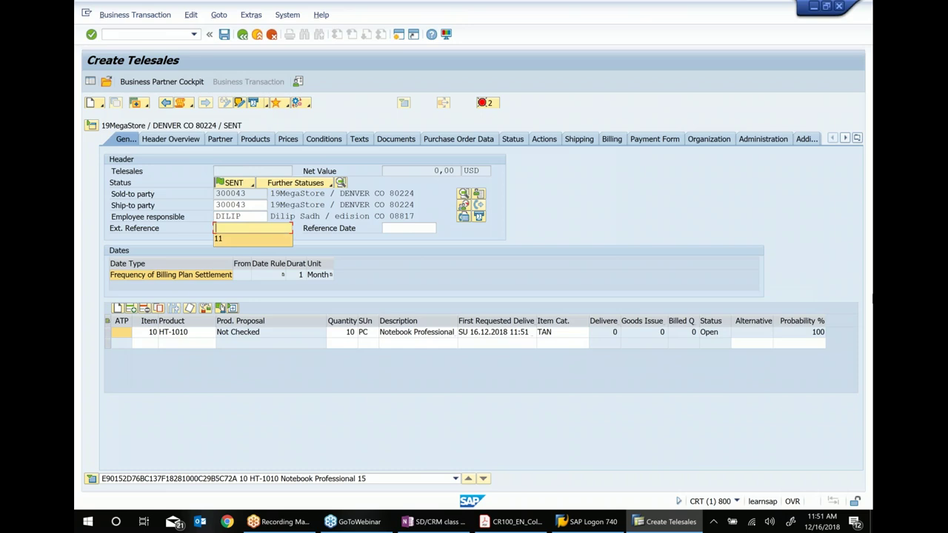
{"action": "type", "text": "11"}
{"action": "key", "text": "Tab"}
{"action": "key", "text": "BackSpace"}
{"action": "key", "text": "Down"}
{"action": "key", "text": "Return"}
{"action": "key", "text": "Return"}
Add a Sales employee to the copied Telesales order's partners using the employee's partner entry
{"action": "left_click", "coordinate": [218, 141]}
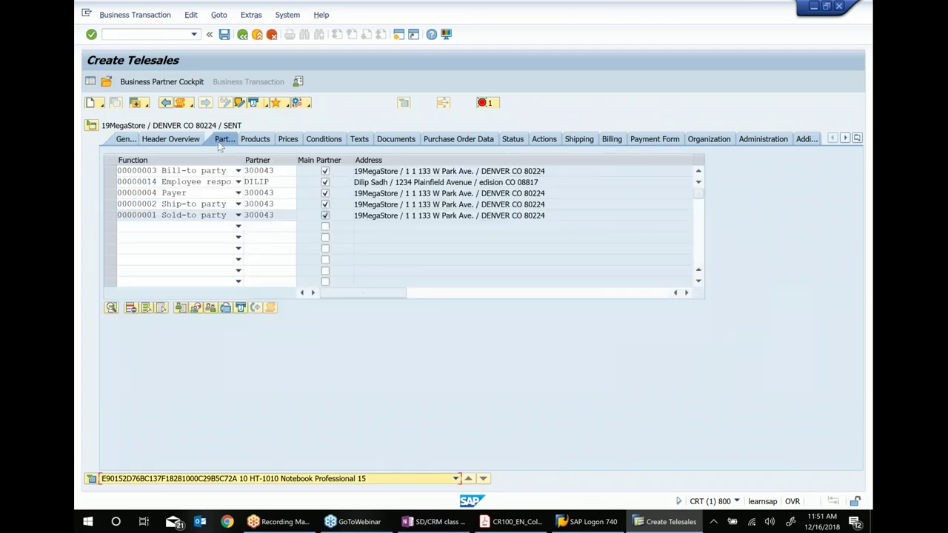
{"action": "left_click", "coordinate": [238, 226]}
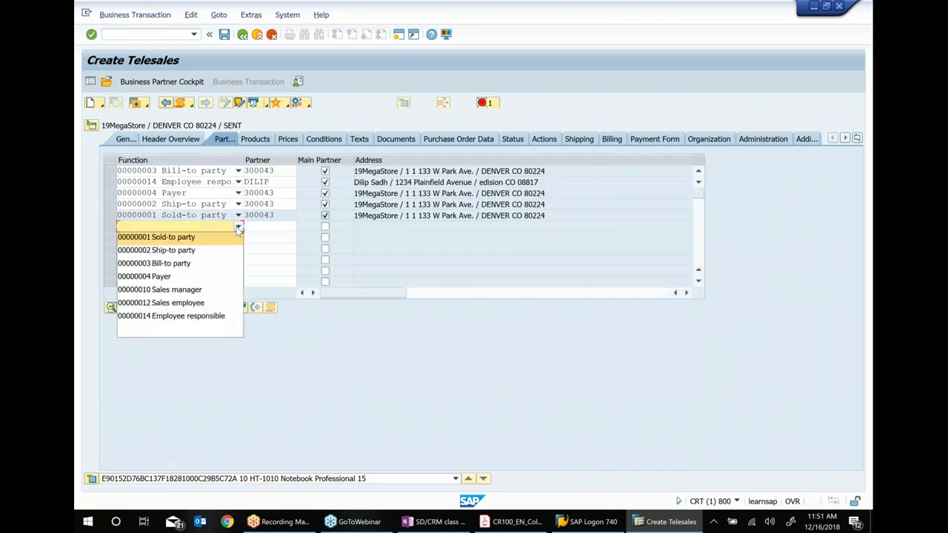
{"action": "left_click", "coordinate": [180, 303]}
{"action": "left_click", "coordinate": [272, 226]}
{"action": "key", "text": "Down"}
{"action": "key", "text": "Return"}
{"action": "key", "text": "Return"}
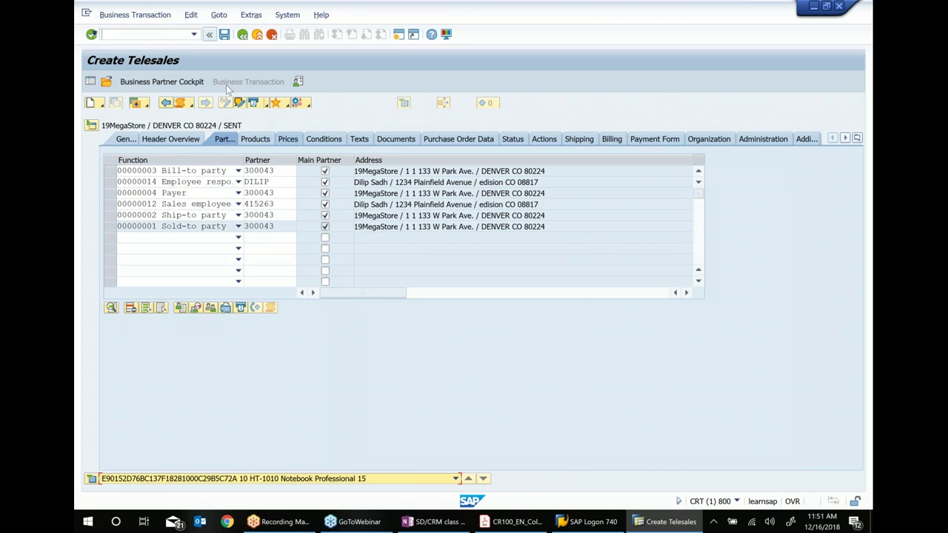
Return to the copied Telesales order's general data and save the order
{"action": "left_click", "coordinate": [126, 141]}
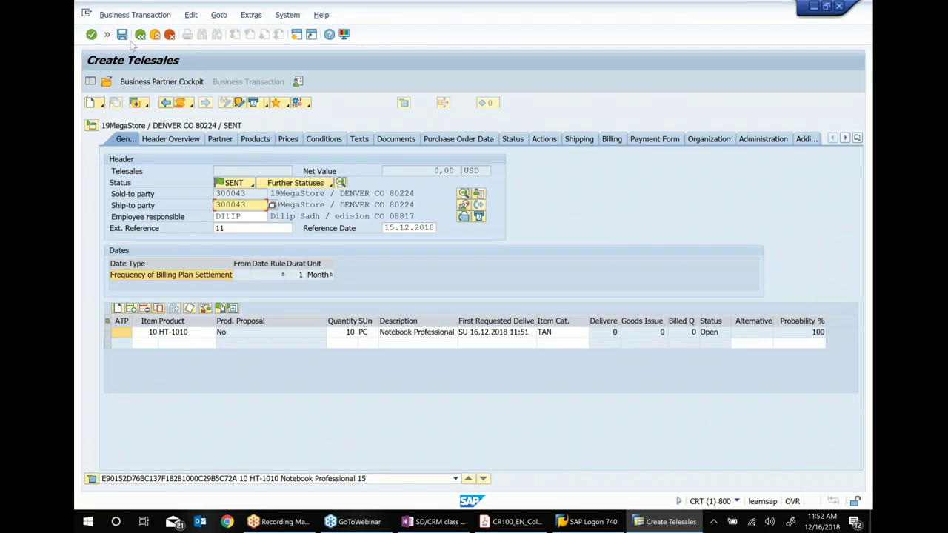
{"action": "left_click", "coordinate": [107, 35]}
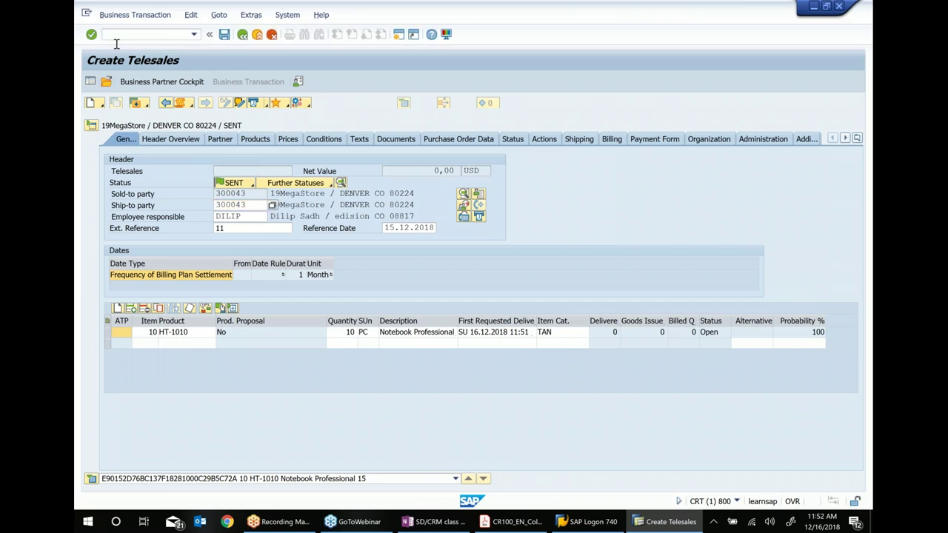
{"action": "left_click", "coordinate": [227, 36]}
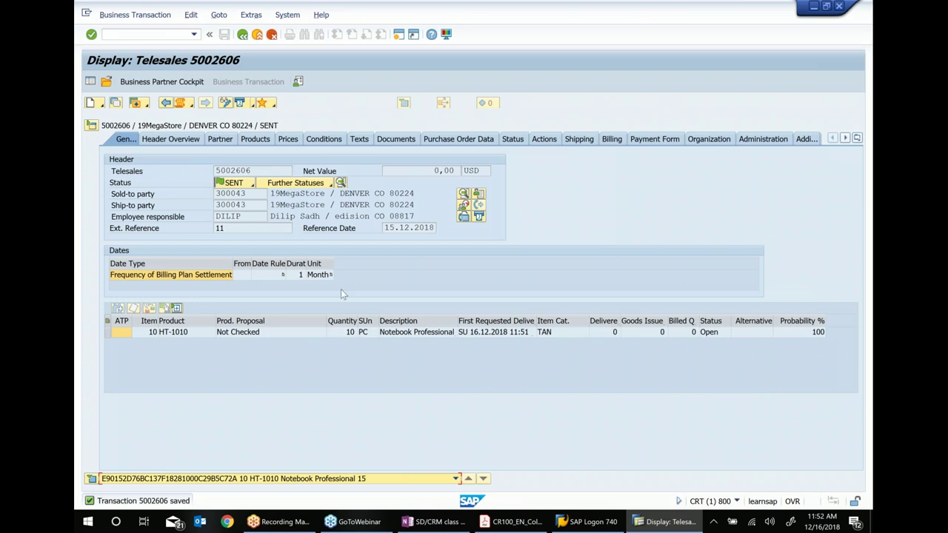
{"action": "left_click", "coordinate": [443, 104]}
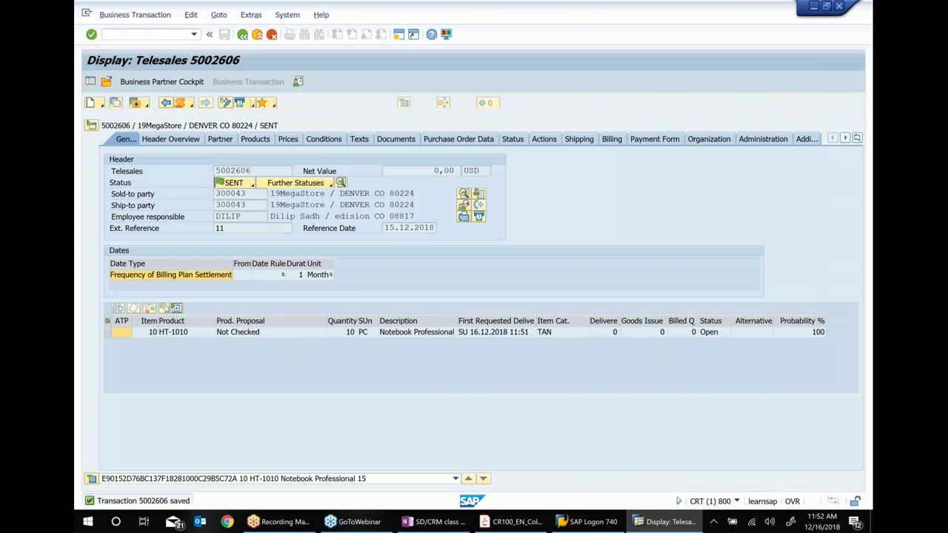
In OneNote, add a "Copy function" bullet with the sub-bullet "Created a new Sales order by copying an existing sales order" below the follow-up notes
{"action": "left_click", "coordinate": [455, 524]}
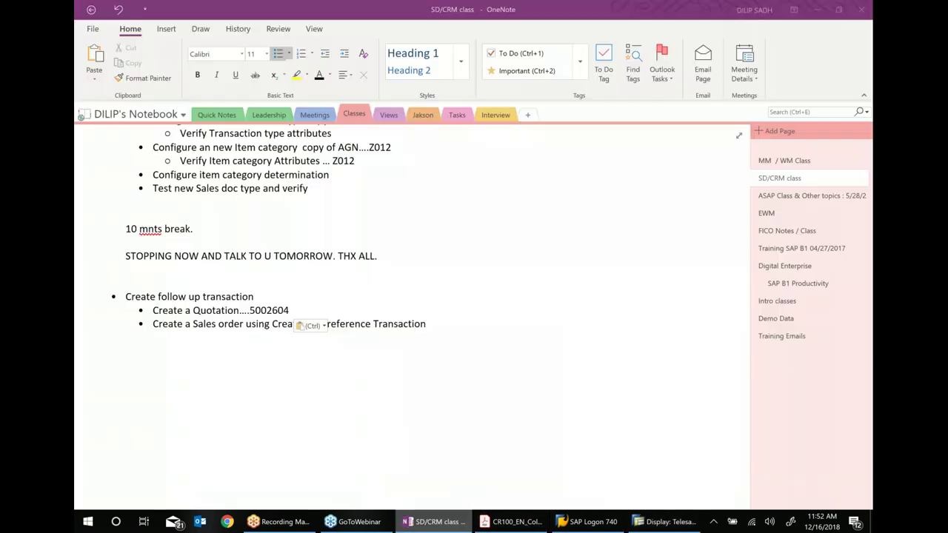
{"action": "key", "text": "Return"}
{"action": "key", "text": "shift+Tab"}
{"action": "type", "text": "Copy function"}
{"action": "key", "text": "Return"}
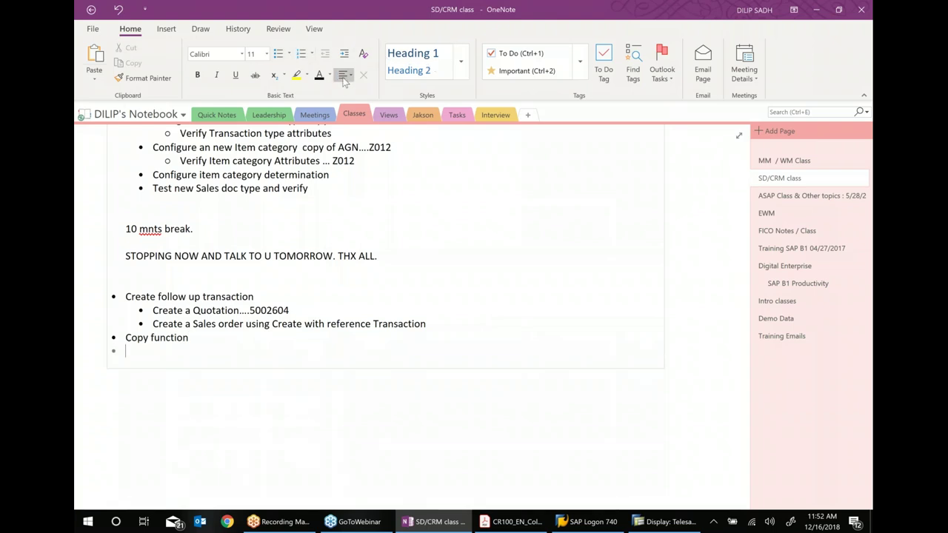
{"action": "left_click", "coordinate": [345, 53]}
{"action": "type", "text": "Cr"}
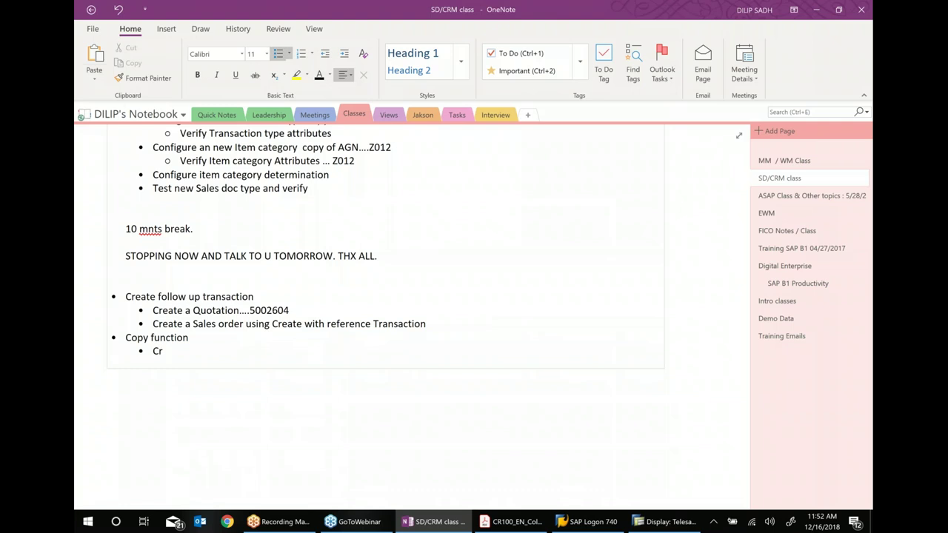
{"action": "type", "text": "eated a new Sales order "}
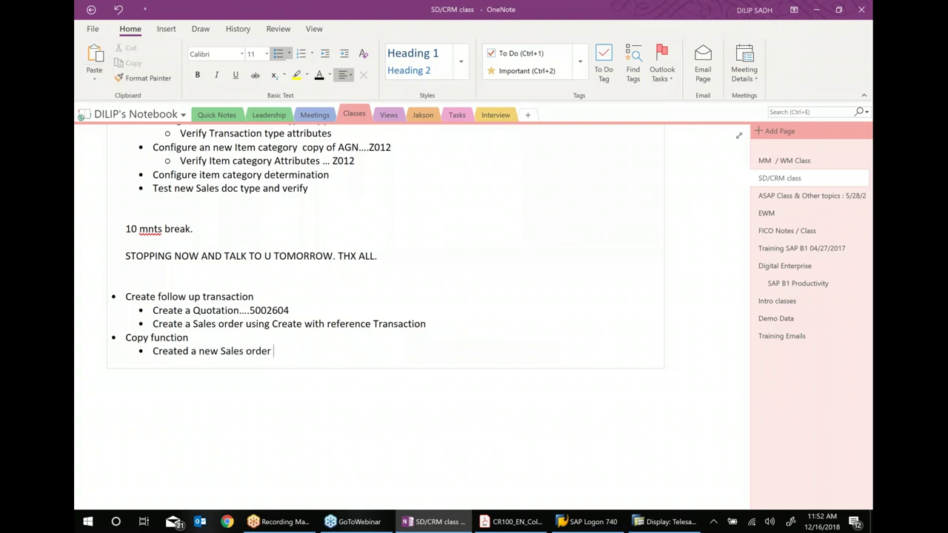
{"action": "type", "text": "by copyi ng an exisiting sales order"}
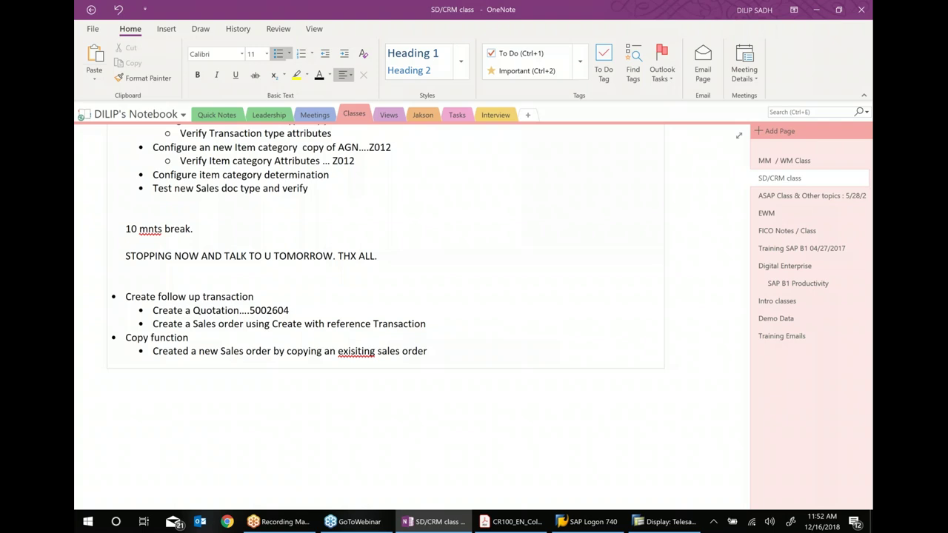
Add the sub-bullet "Copy control" at the end of the Create follow up transaction list
{"action": "left_click", "coordinate": [459, 319]}
{"action": "key", "text": "Return"}
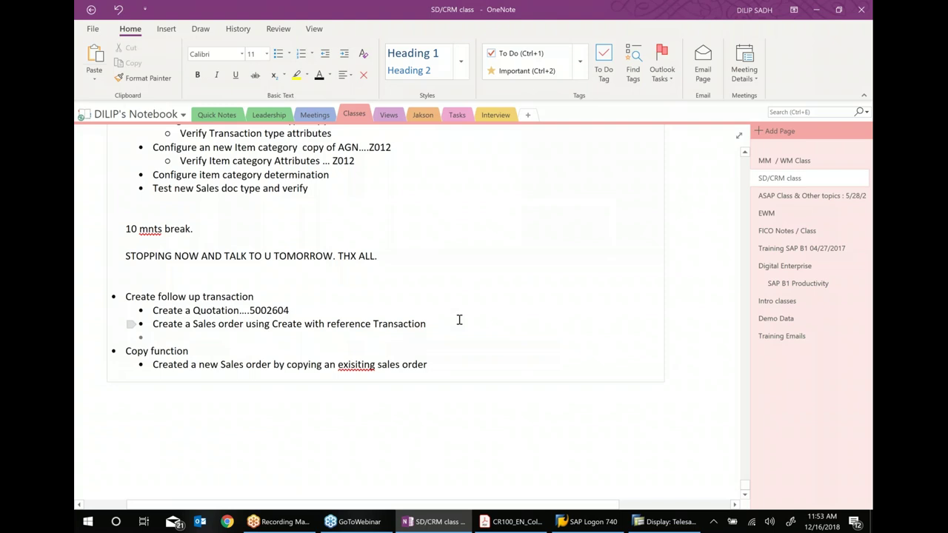
{"action": "type", "text": "copy control"}
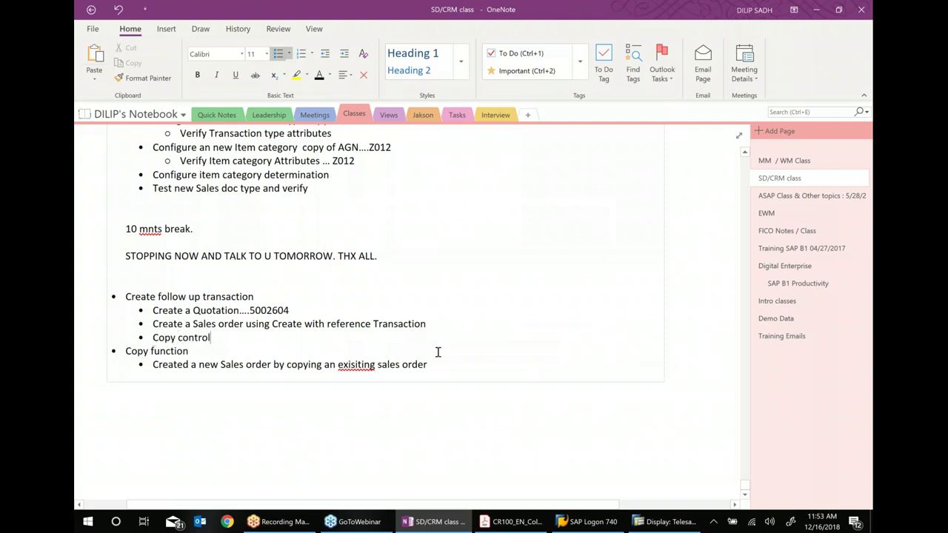
Correct the misspelled word "existing" under Copy function and add the sub-bullet "There is NO copy Control"
{"action": "left_click", "coordinate": [375, 366]}
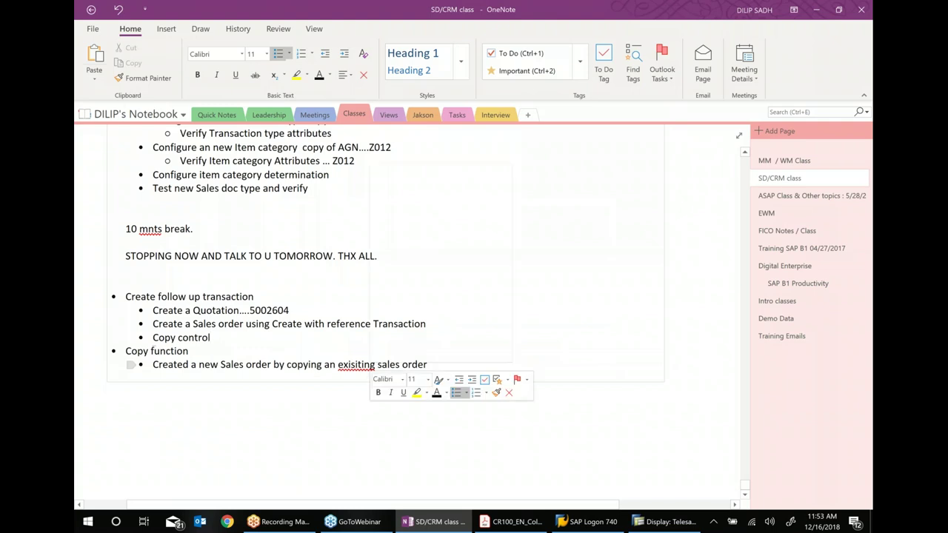
{"action": "right_click", "coordinate": [374, 366]}
{"action": "left_click", "coordinate": [393, 173]}
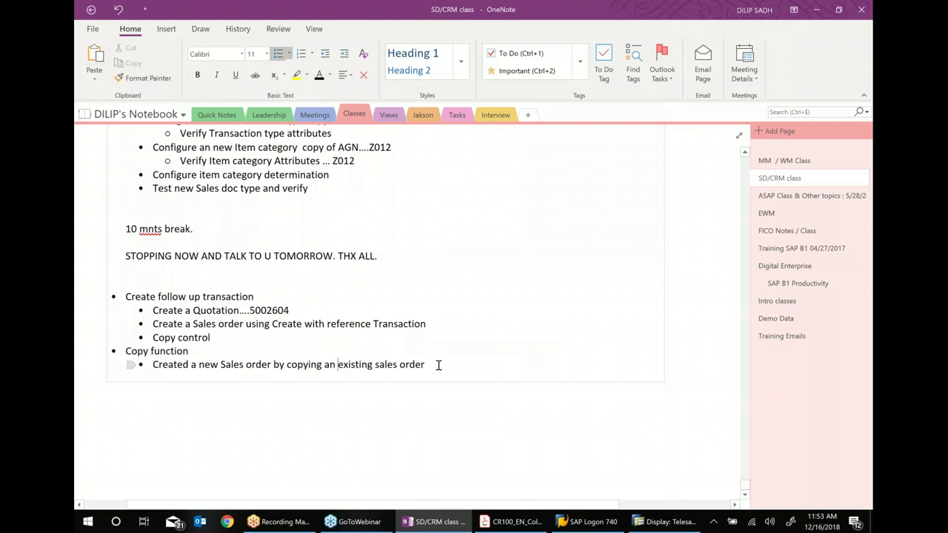
{"action": "left_click", "coordinate": [454, 363]}
{"action": "key", "text": "Return"}
{"action": "type", "text": "There is NO"}
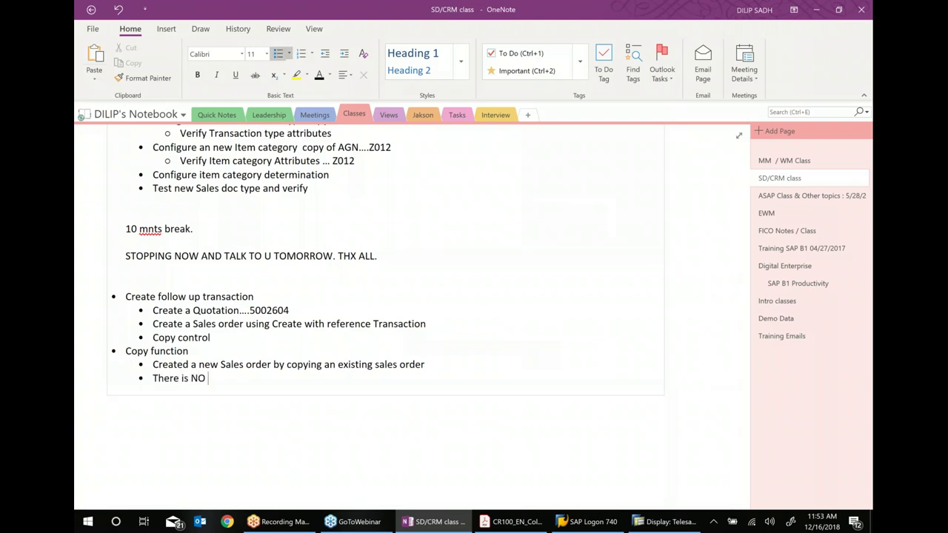
{"action": "type", "text": " copy Co ntrol"}
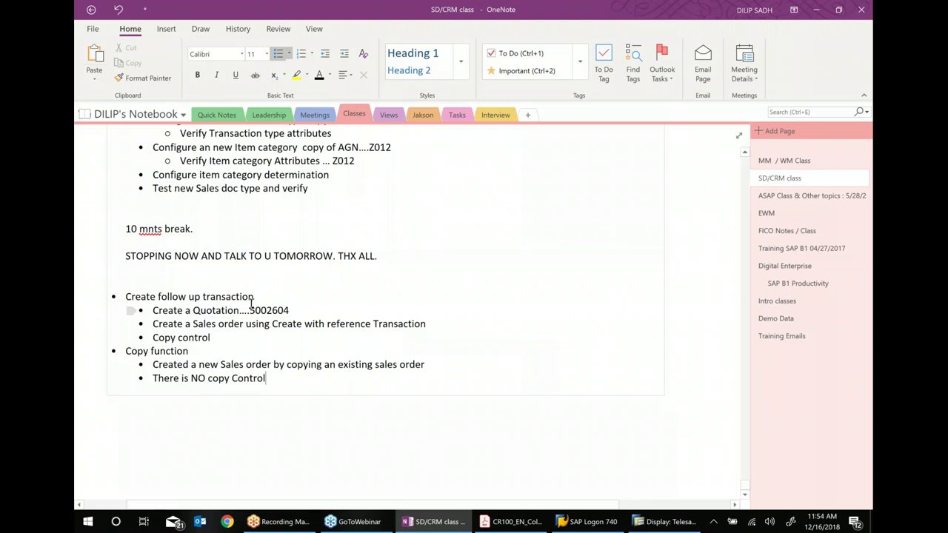
Make the headings "Create follow up transaction" and "Copy function" bold
{"action": "left_click_drag", "start_coordinate": [250, 296], "coordinate": [126, 296]}
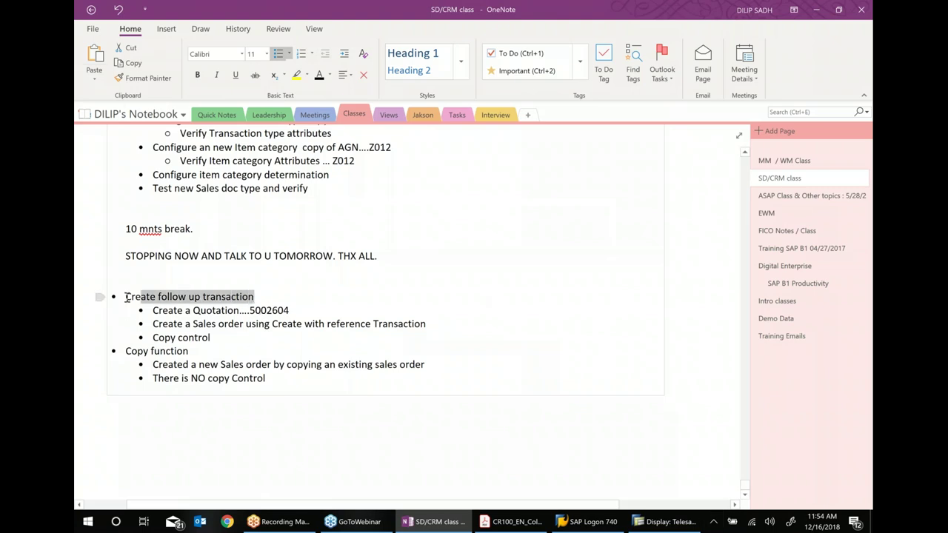
{"action": "left_click", "coordinate": [134, 280]}
{"action": "left_click", "coordinate": [98, 352]}
{"action": "key", "text": "ctrl+b"}
{"action": "left_click", "coordinate": [370, 380]}
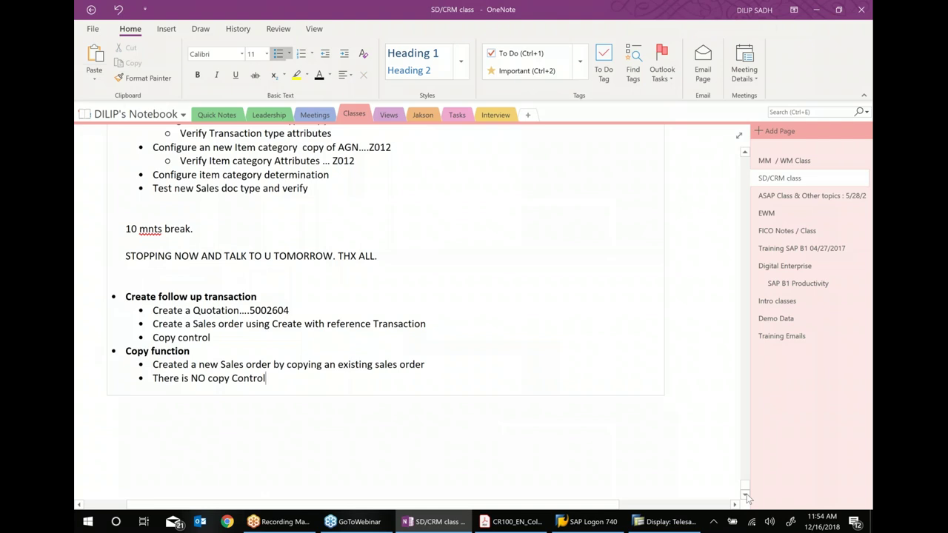
{"action": "scroll", "coordinate": [747, 498], "scroll_direction": "down", "scroll_amount": 3}
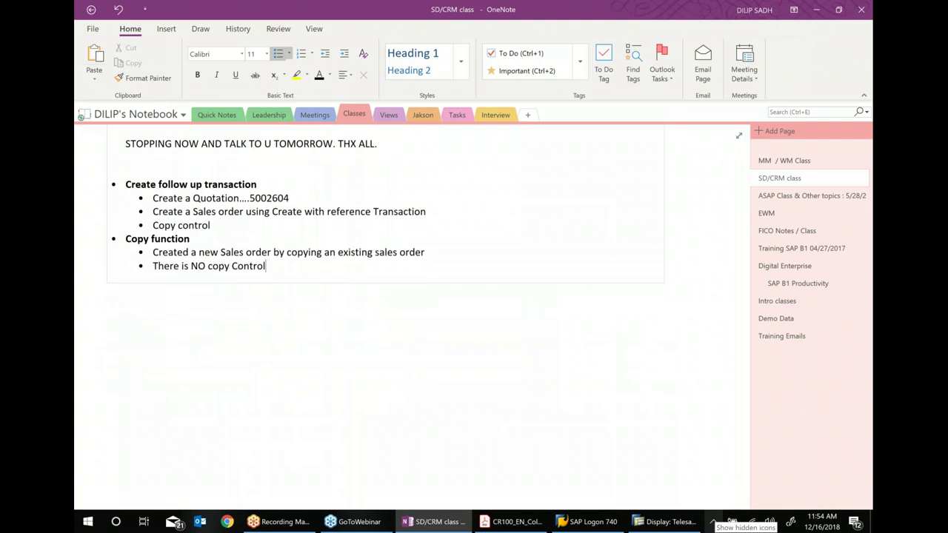
Examine the copy control Customizing settings for follow-up transactions in the CR100 PDF in Acrobat Reader, selecting the three listed settings
{"action": "left_click", "coordinate": [522, 523]}
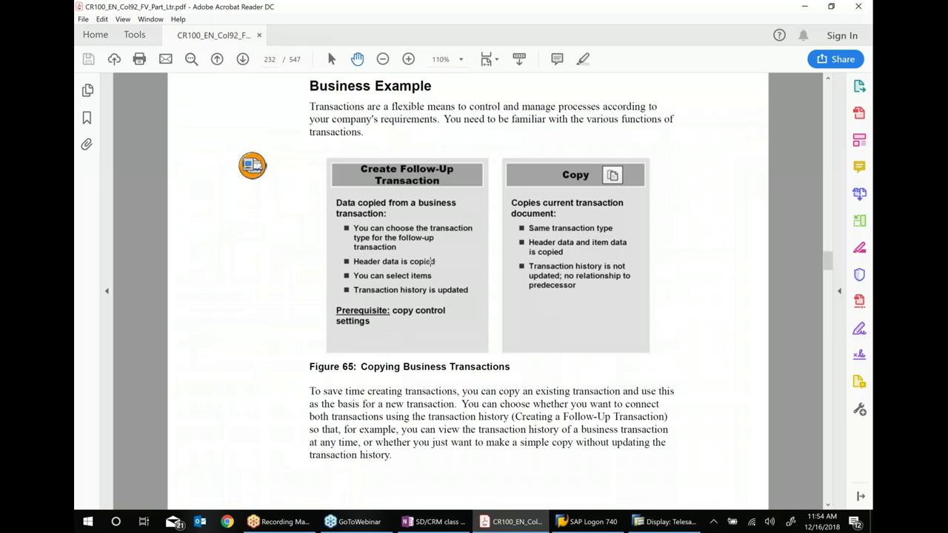
{"action": "scroll", "coordinate": [561, 331], "scroll_direction": "down", "scroll_amount": 9}
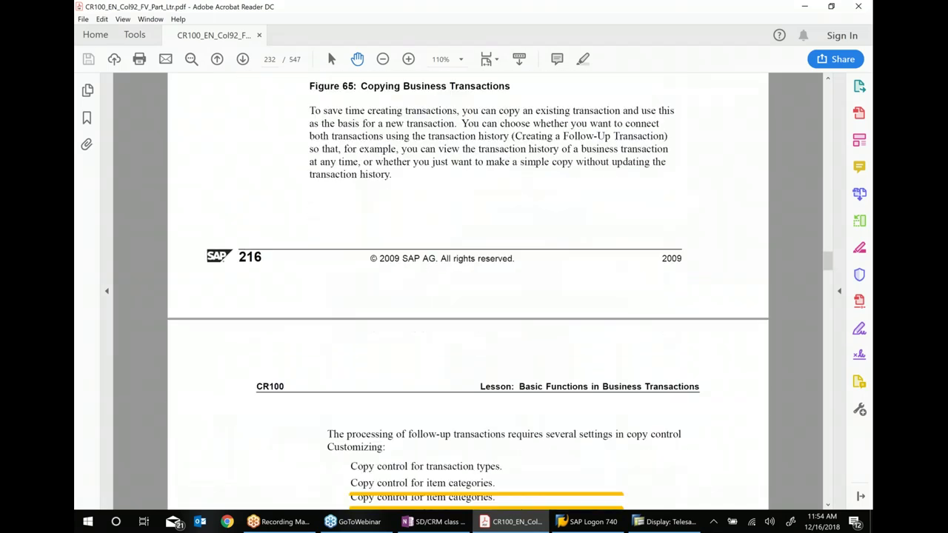
{"action": "scroll", "coordinate": [561, 331], "scroll_direction": "down", "scroll_amount": 5}
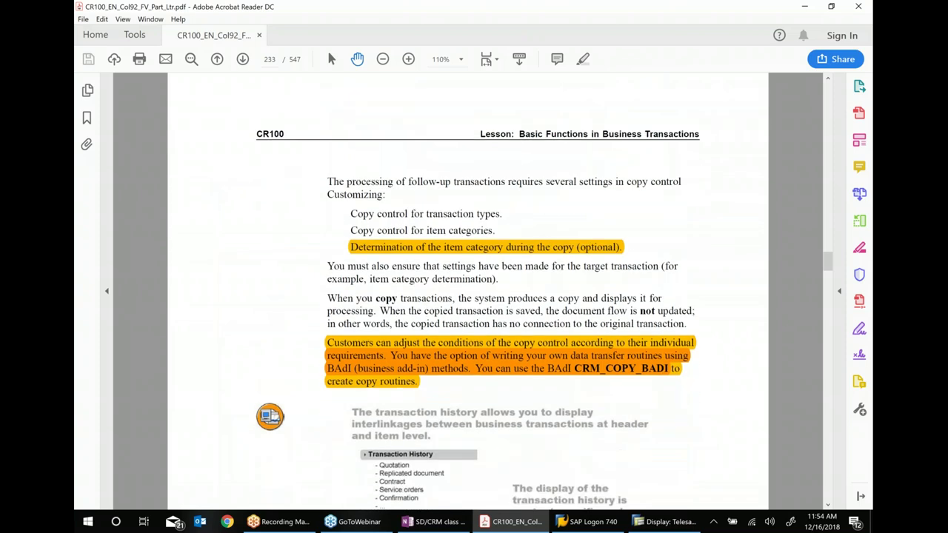
{"action": "scroll", "coordinate": [359, 218], "scroll_direction": "down", "scroll_amount": 1}
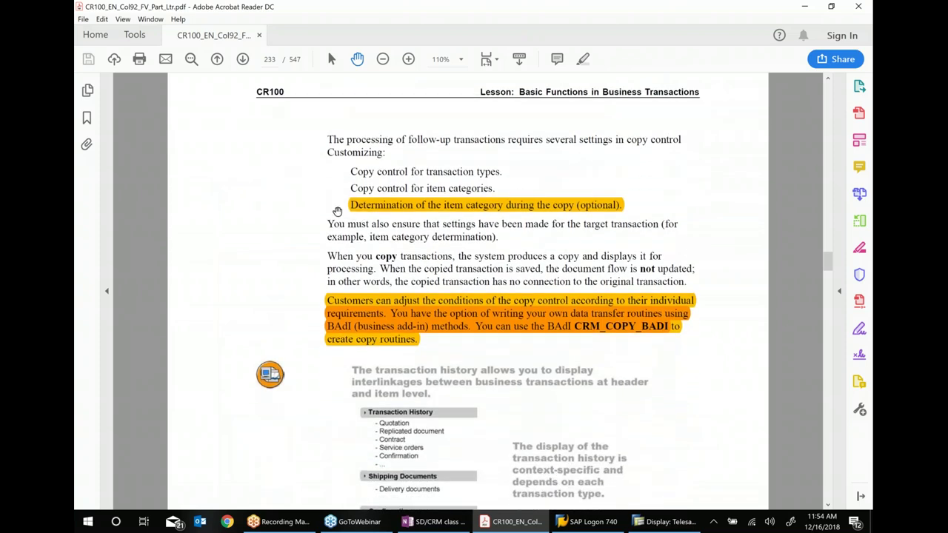
{"action": "left_click_drag", "start_coordinate": [351, 172], "coordinate": [620, 203]}
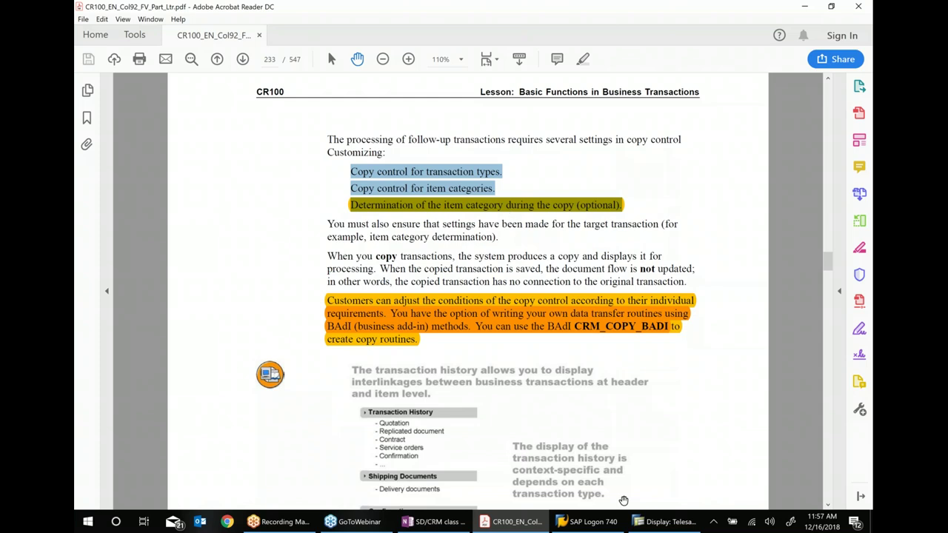
Back in OneNote, add a separate "Copy control exercise" bullet below the notes and start an indented sub-bullet beneath it
{"action": "mouse_move", "coordinate": [487, 524]}
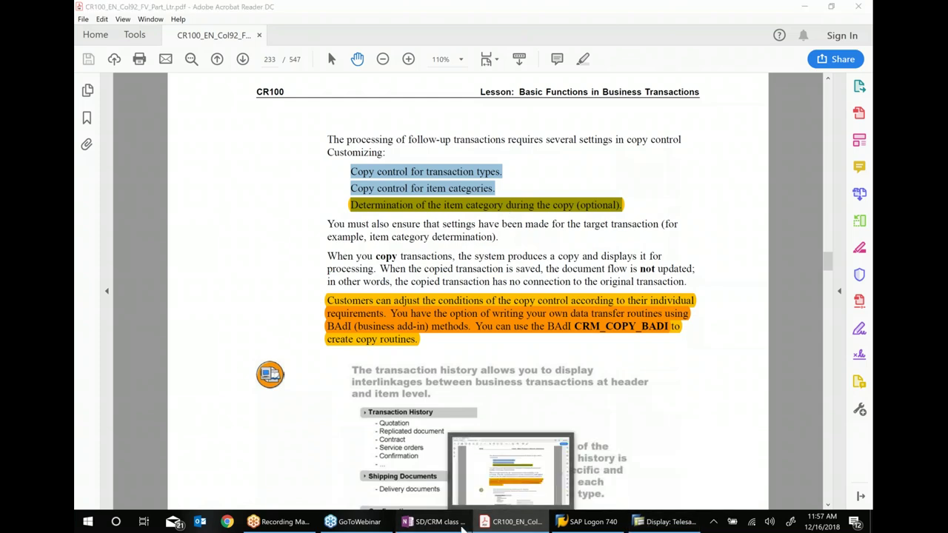
{"action": "left_click", "coordinate": [435, 521]}
{"action": "key", "text": "Return"}
{"action": "key", "text": "Return"}
{"action": "key", "text": "Return"}
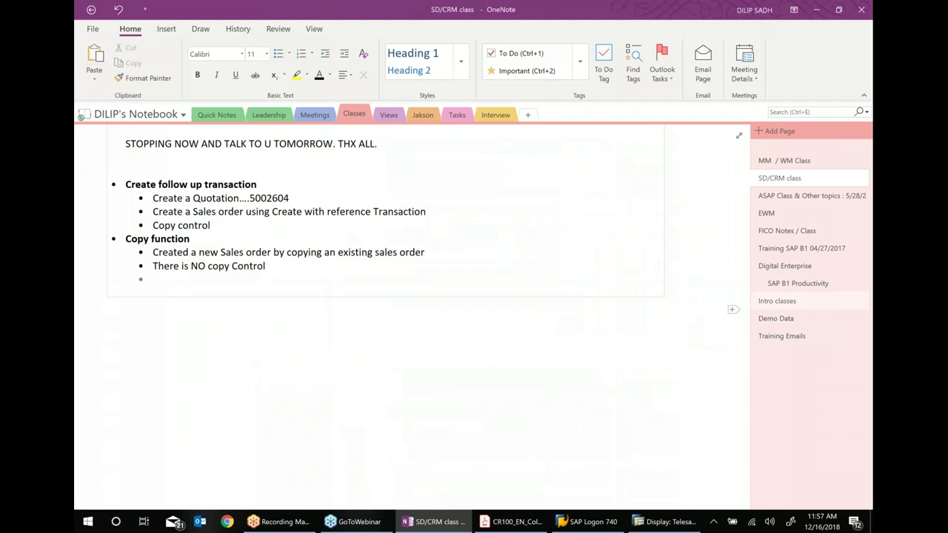
{"action": "type", "text": "* cop"}
{"action": "type", "text": "y "}
{"action": "type", "text": "co"}
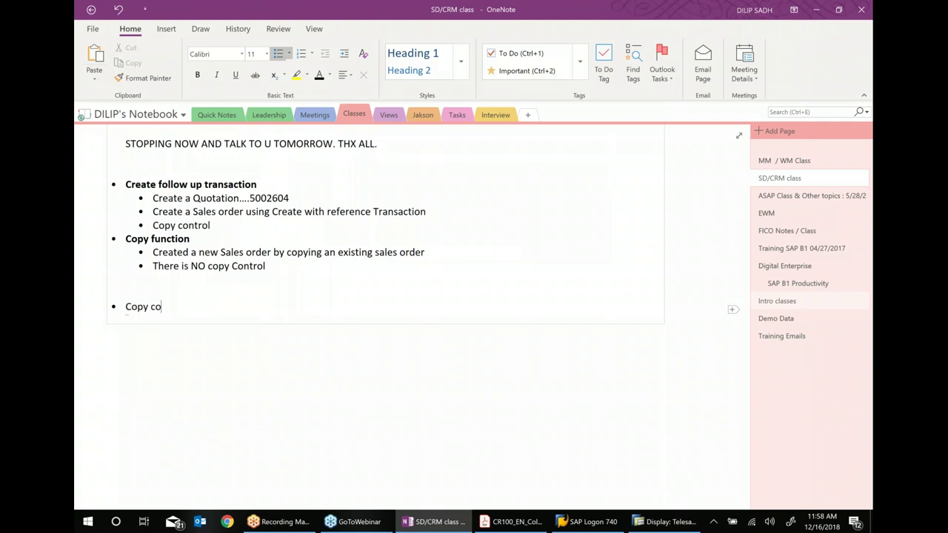
{"action": "type", "text": "ntr ol exercise"}
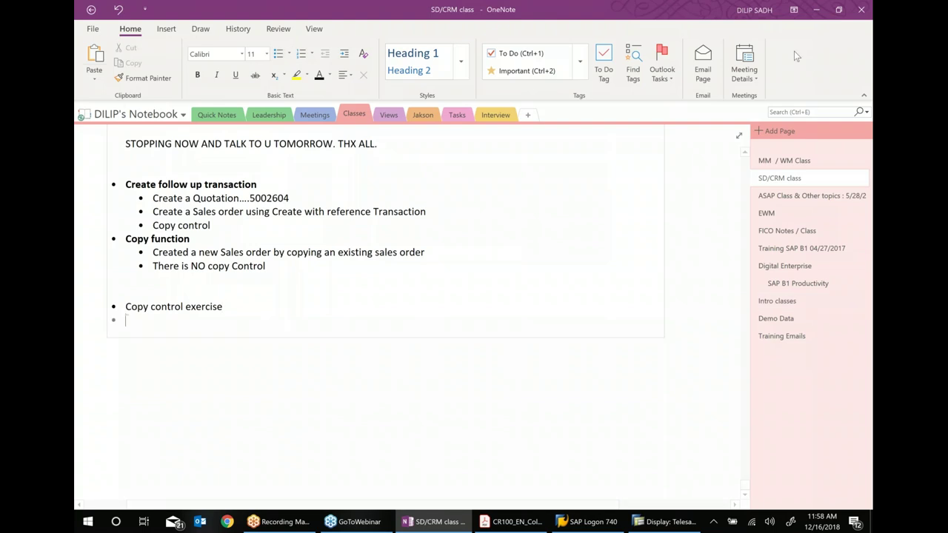
{"action": "left_click", "coordinate": [344, 54]}
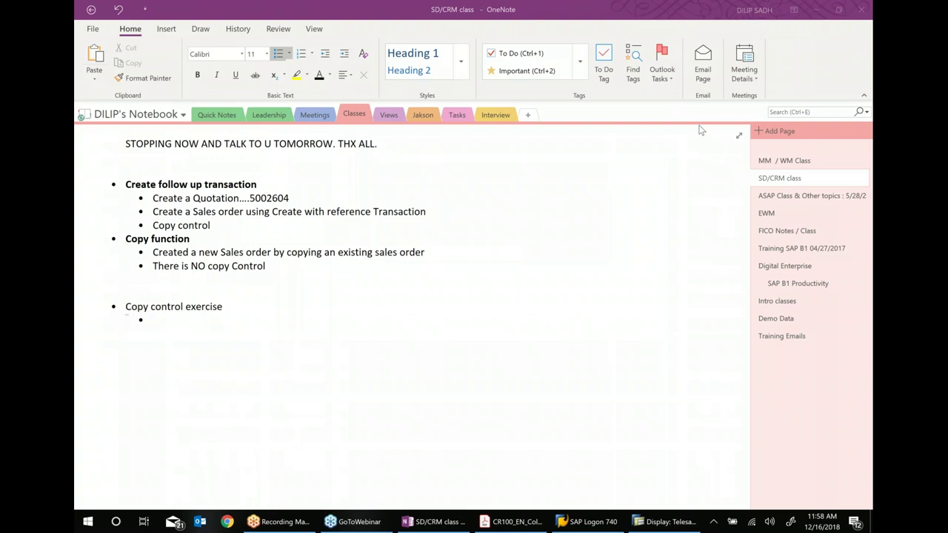
{"action": "left_click", "coordinate": [161, 322]}
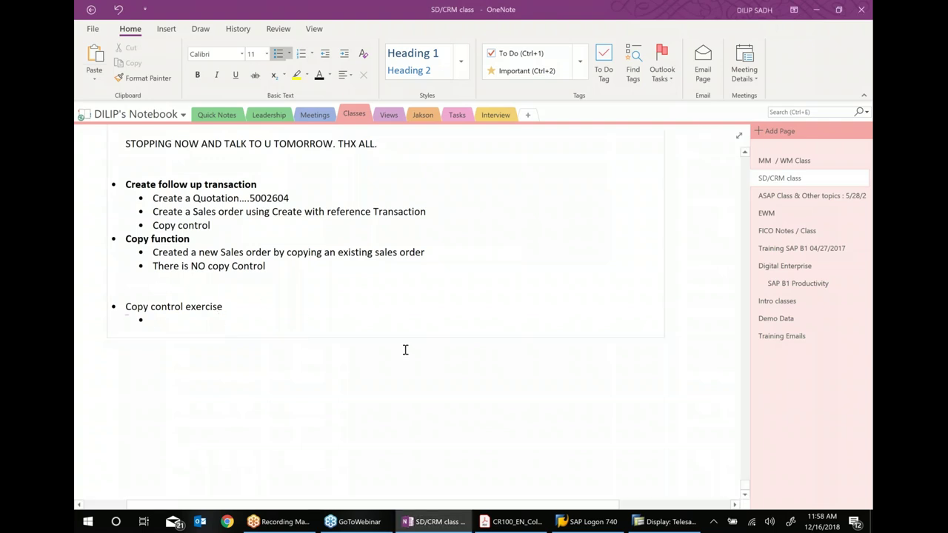
Switch to the SAP Telesales display and open the business transaction numbered one below the displayed order
{"action": "left_click", "coordinate": [664, 522]}
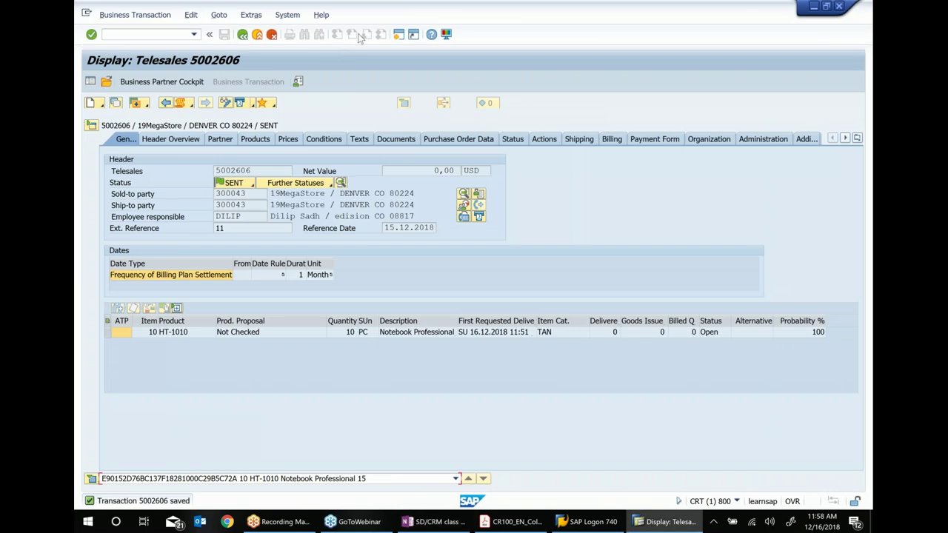
{"action": "left_click", "coordinate": [156, 17]}
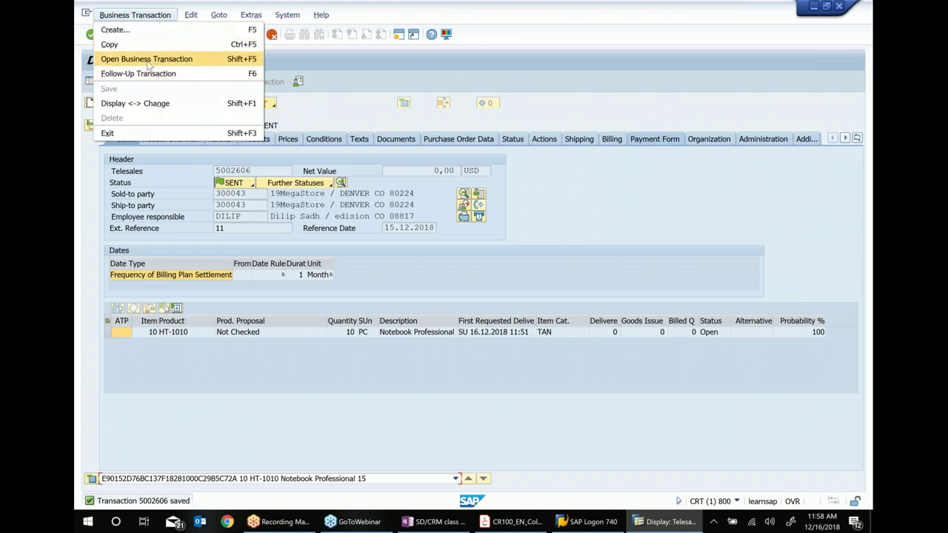
{"action": "left_click", "coordinate": [140, 59]}
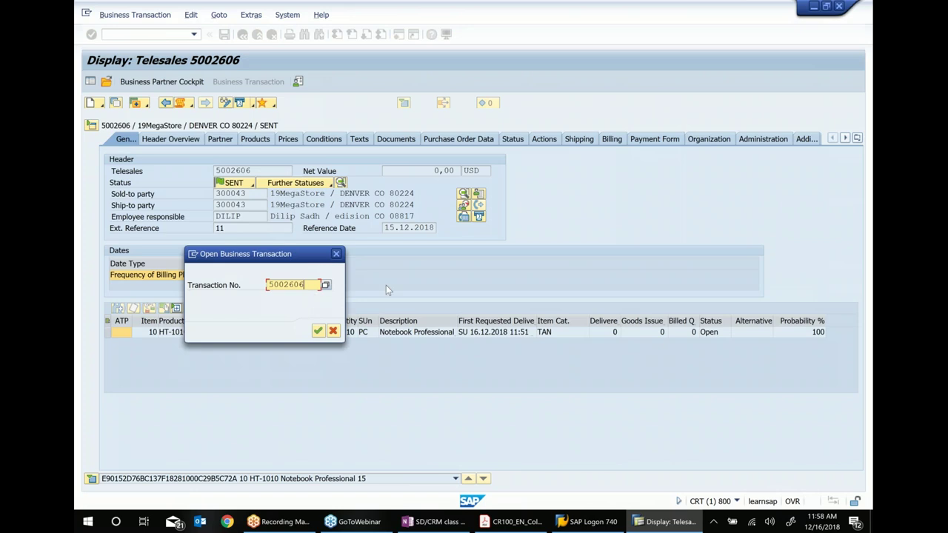
{"action": "key", "text": "BackSpace"}
{"action": "type", "text": "5"}
{"action": "key", "text": "Return"}
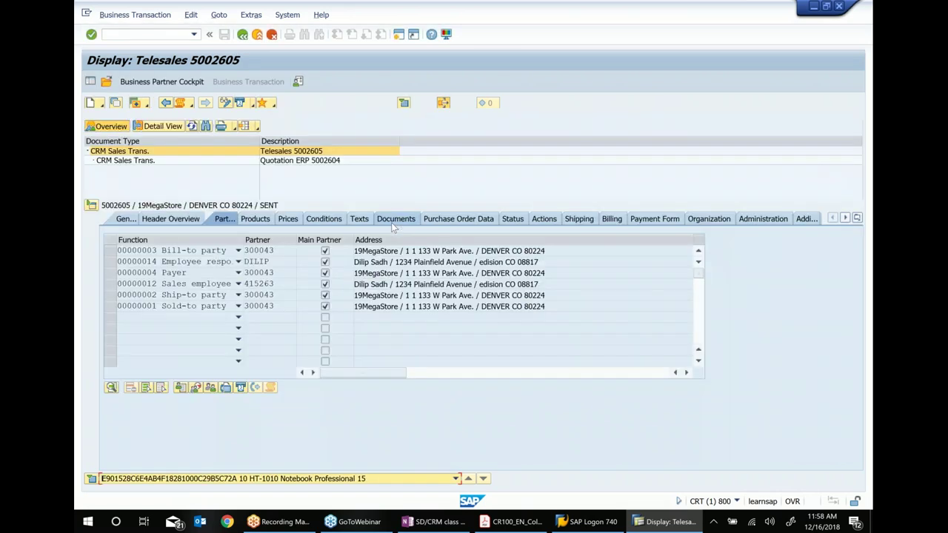
Examine the order's general header data and its document flow, selecting the linked Quotation ERP entry
{"action": "left_click", "coordinate": [443, 103]}
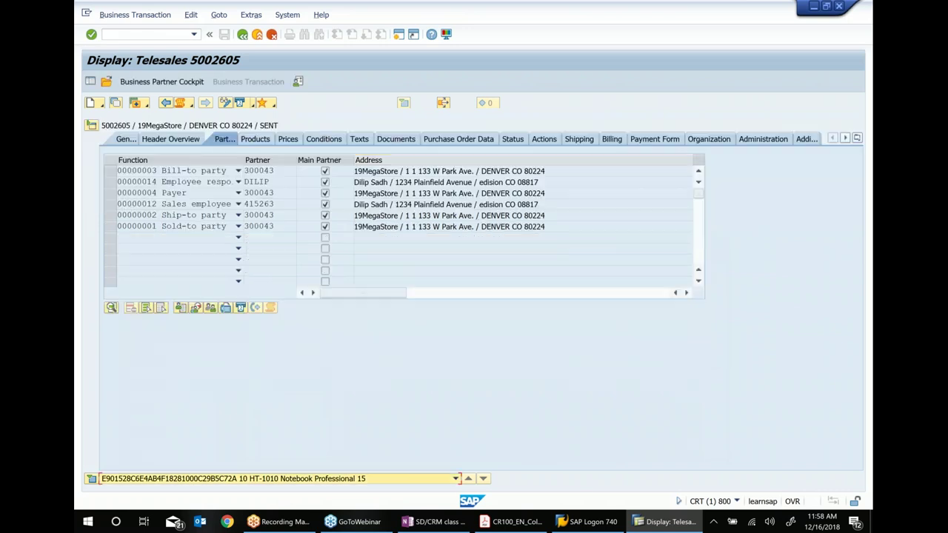
{"action": "left_click", "coordinate": [124, 140]}
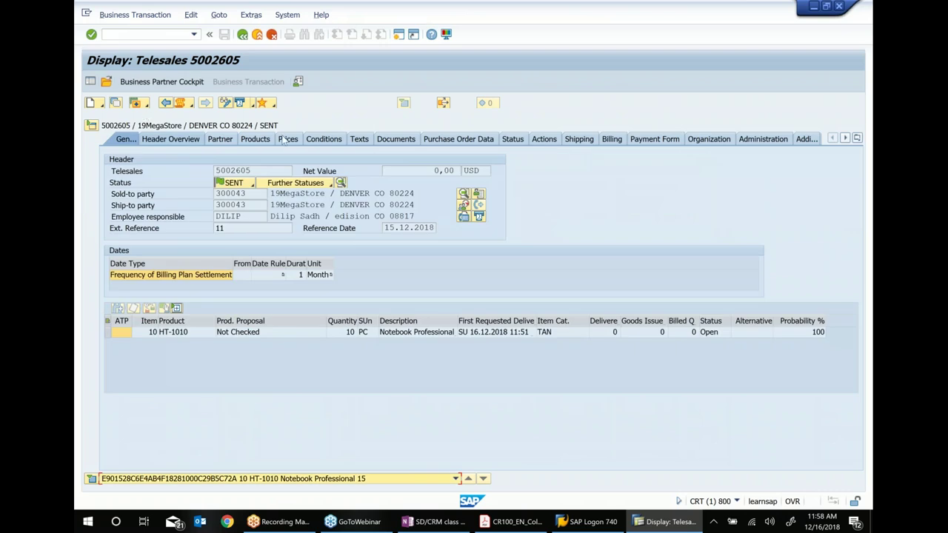
{"action": "left_click", "coordinate": [403, 103]}
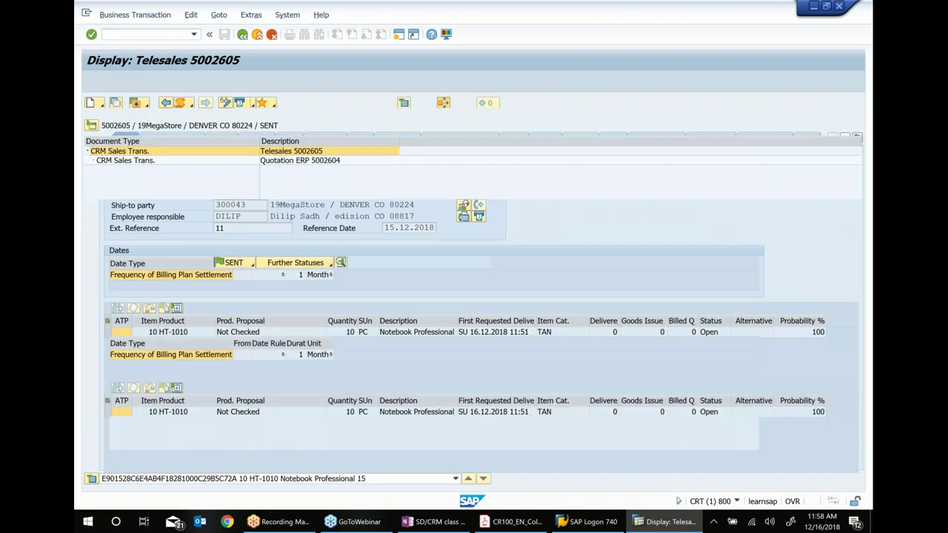
{"action": "left_click", "coordinate": [290, 162]}
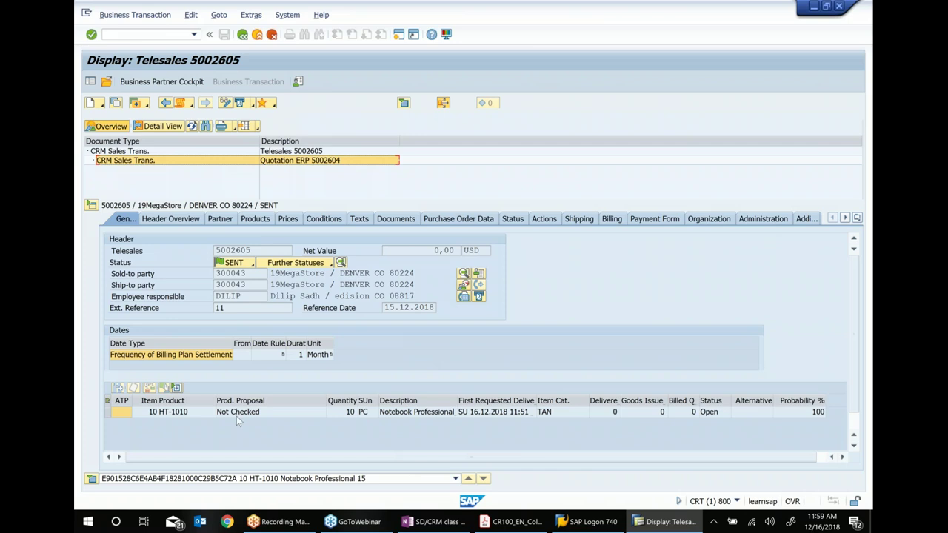
Leave the order display, start Maintain Sales Orders and begin creating a new Telesales transaction
{"action": "left_click", "coordinate": [243, 34]}
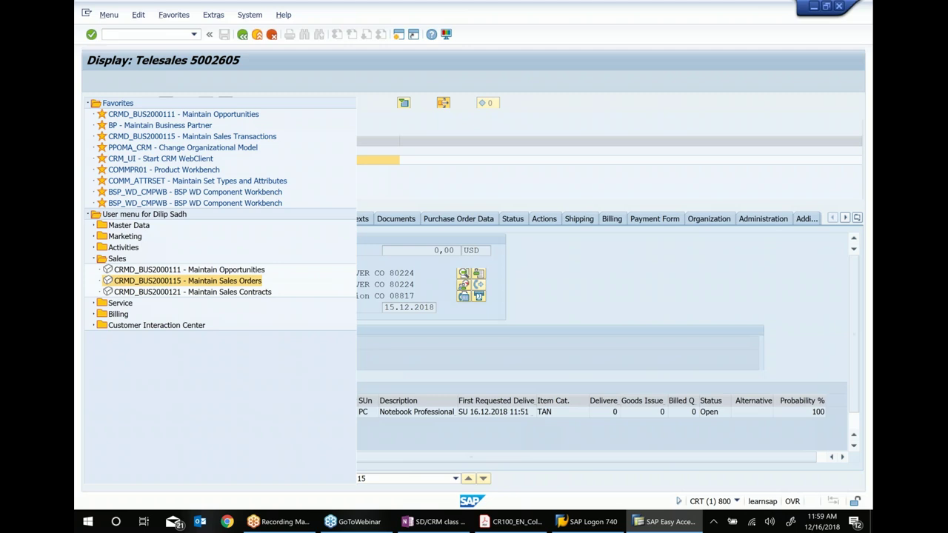
{"action": "double_click", "coordinate": [222, 282]}
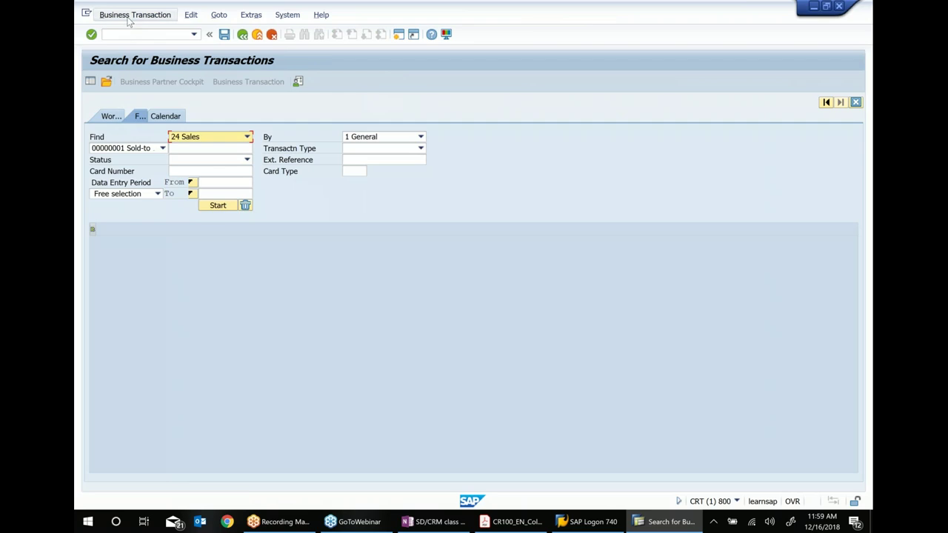
{"action": "left_click", "coordinate": [133, 15]}
{"action": "left_click", "coordinate": [117, 30]}
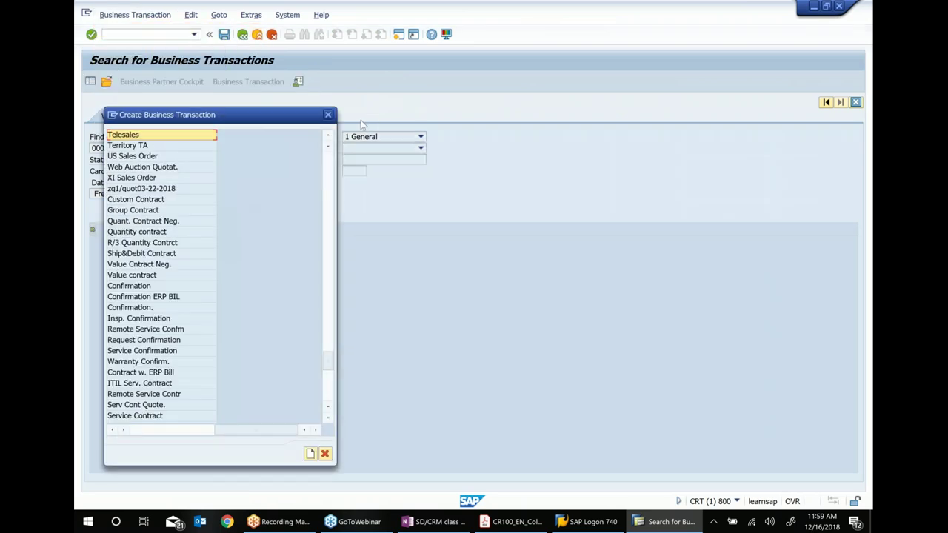
{"action": "left_click", "coordinate": [327, 116]}
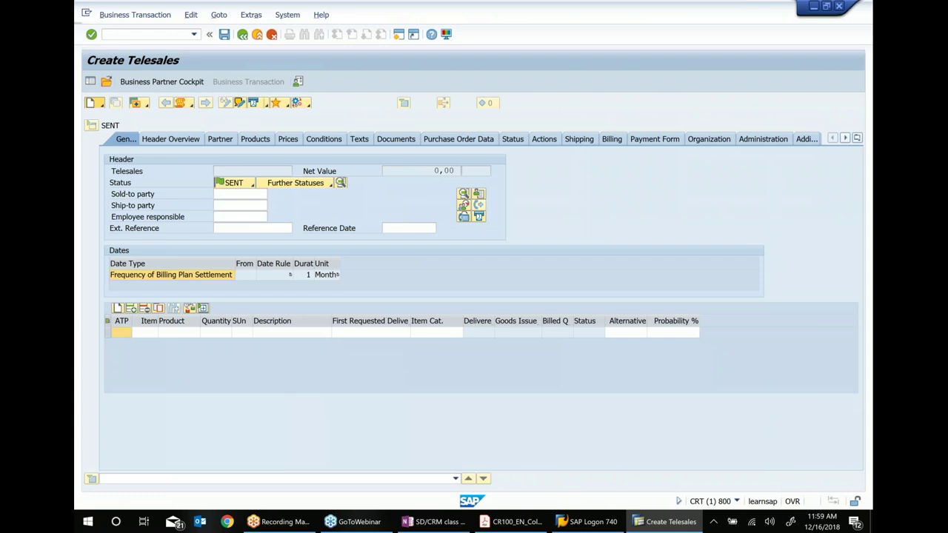
Create a Sales transaction of type Quotation ERP instead, check its header overview and return to the general data
{"action": "left_click", "coordinate": [99, 104]}
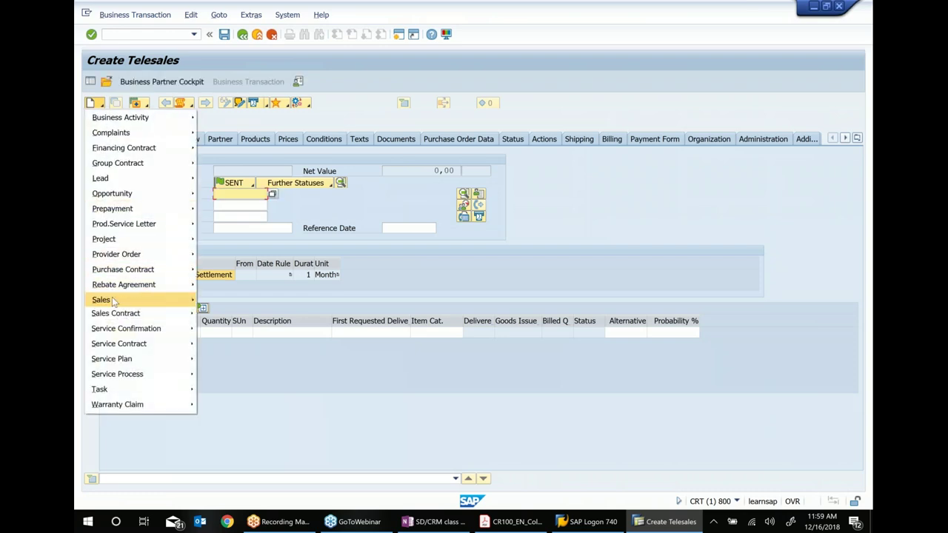
{"action": "mouse_move", "coordinate": [113, 300]}
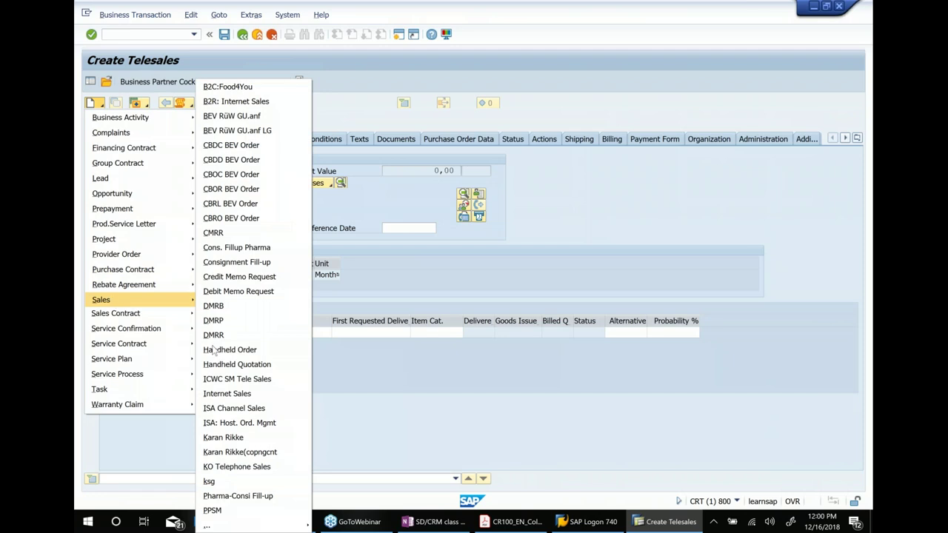
{"action": "mouse_move", "coordinate": [233, 526]}
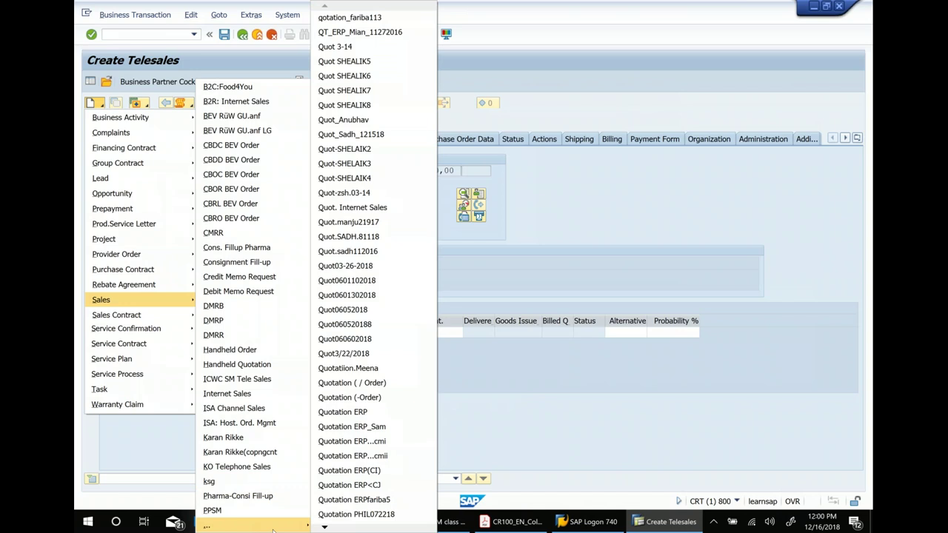
{"action": "left_click", "coordinate": [383, 414]}
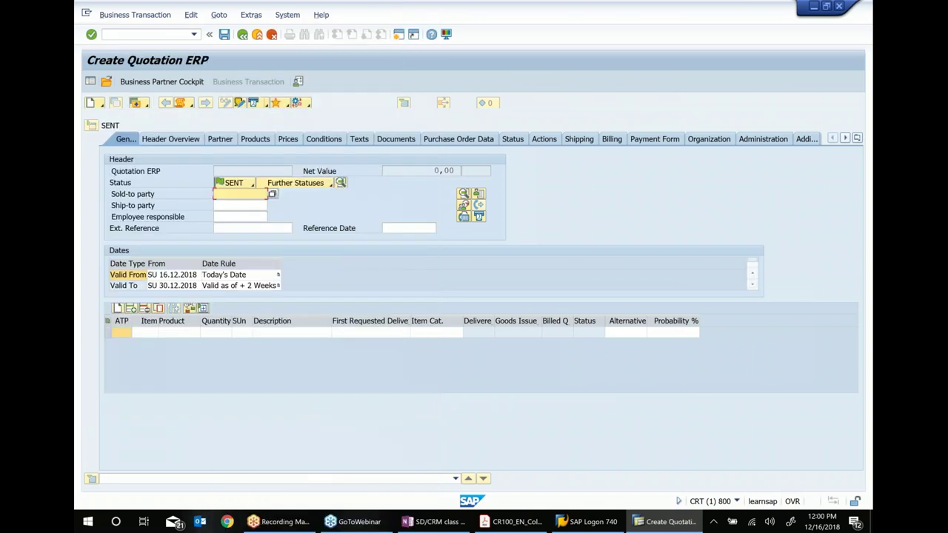
{"action": "left_click", "coordinate": [183, 147]}
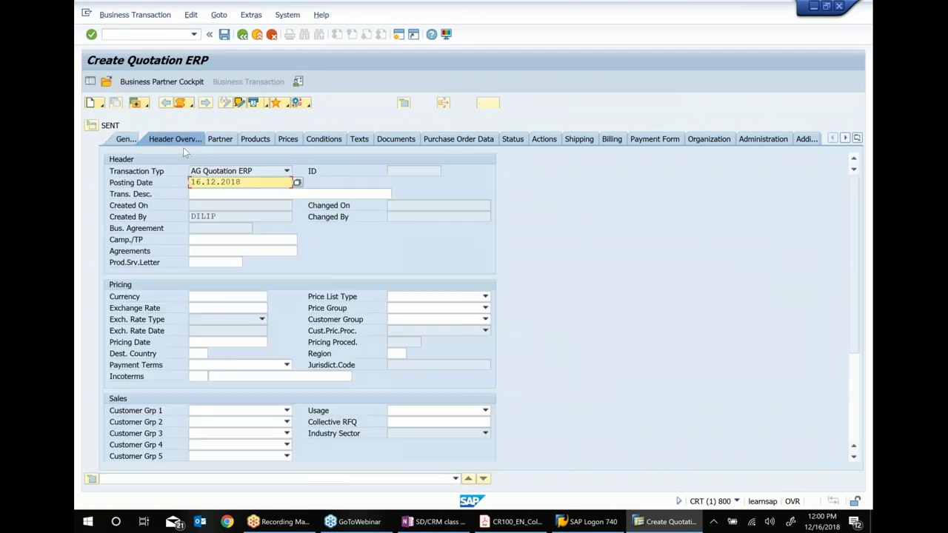
{"action": "left_click", "coordinate": [127, 141]}
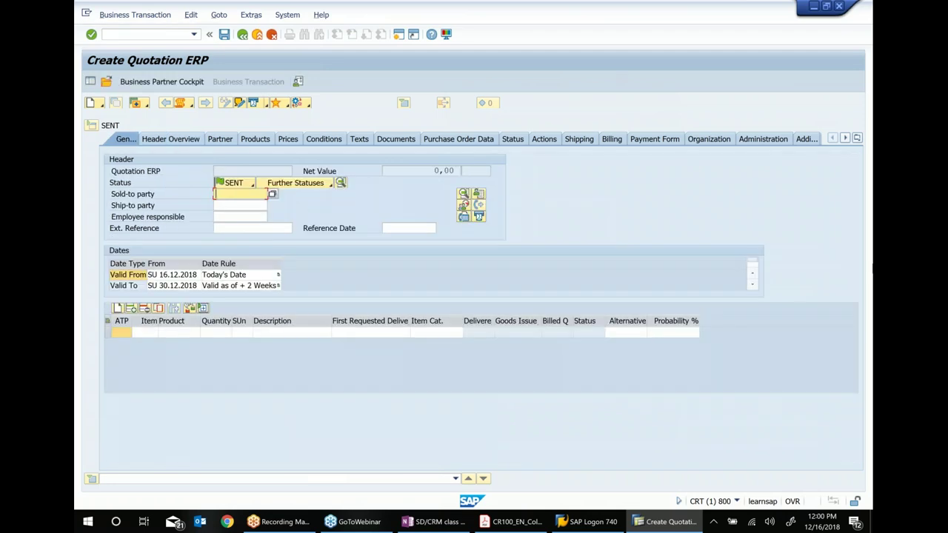
Enter 19MegaStore's customer number as sold-to party, with external reference 11 and reference date 15.12.2018
{"action": "key", "text": "BackSpace"}
{"action": "key", "text": "Down"}
{"action": "key", "text": "Return"}
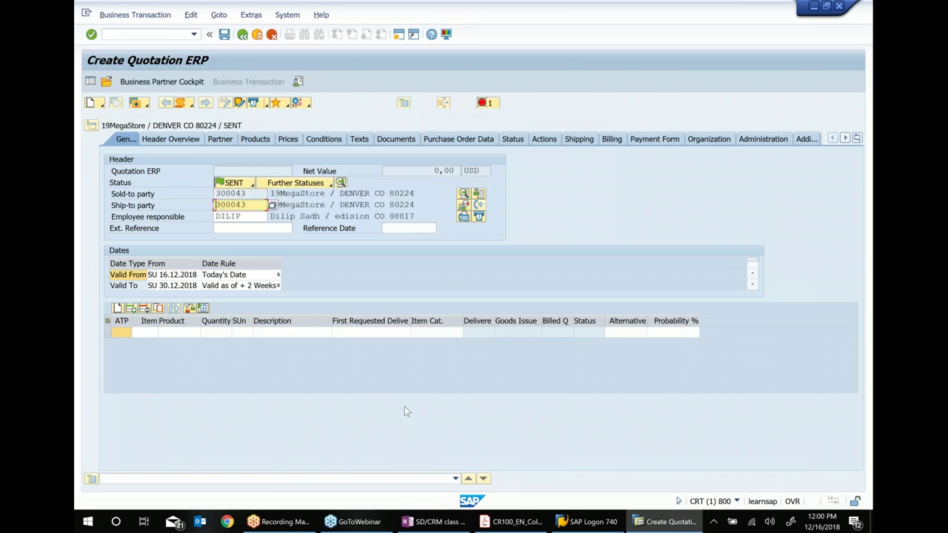
{"action": "left_click", "coordinate": [256, 227]}
{"action": "type", "text": "11"}
{"action": "key", "text": "Tab"}
{"action": "left_click", "coordinate": [400, 228]}
{"action": "left_click", "coordinate": [409, 237]}
{"action": "key", "text": "Return"}
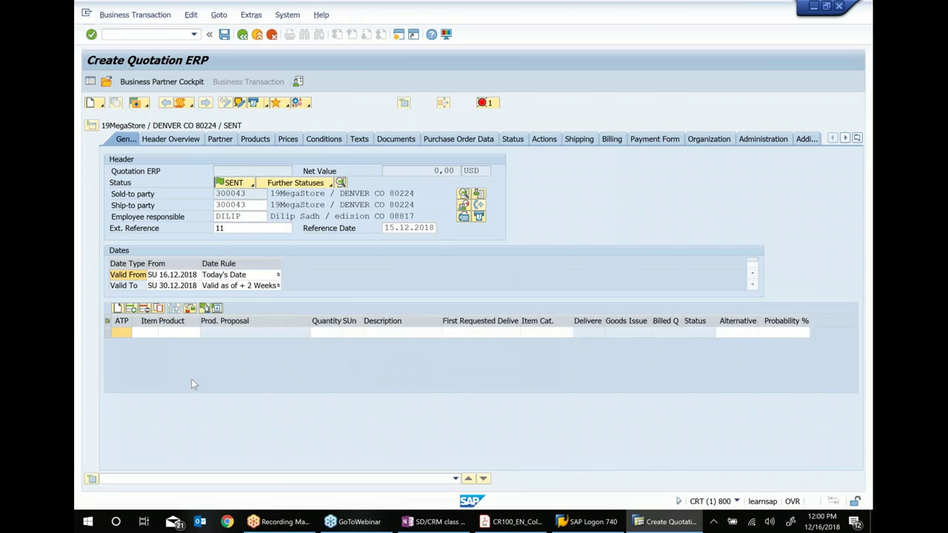
Add product HT-1010 with quantity 10 as the quotation's first item
{"action": "left_click", "coordinate": [179, 338]}
{"action": "type", "text": "ht-1010"}
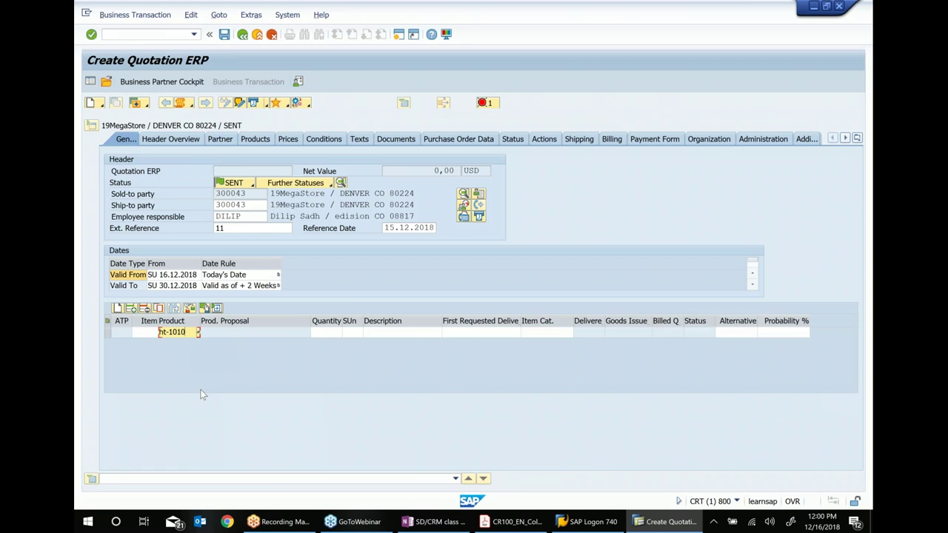
{"action": "key", "text": "Tab"}
{"action": "type", "text": "10"}
{"action": "key", "text": "Return"}
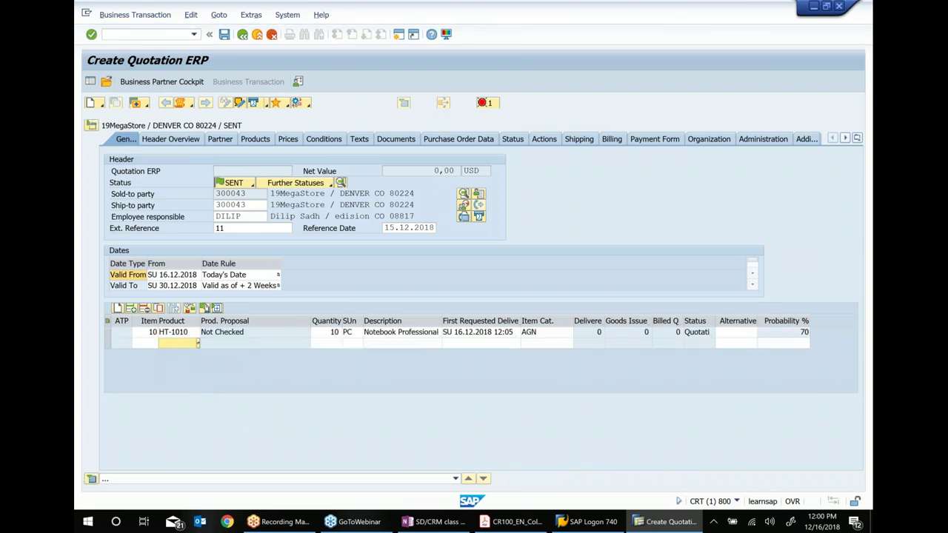
Add a Sales employee partner function to the quotation and enter the employee's partner number
{"action": "left_click", "coordinate": [223, 140]}
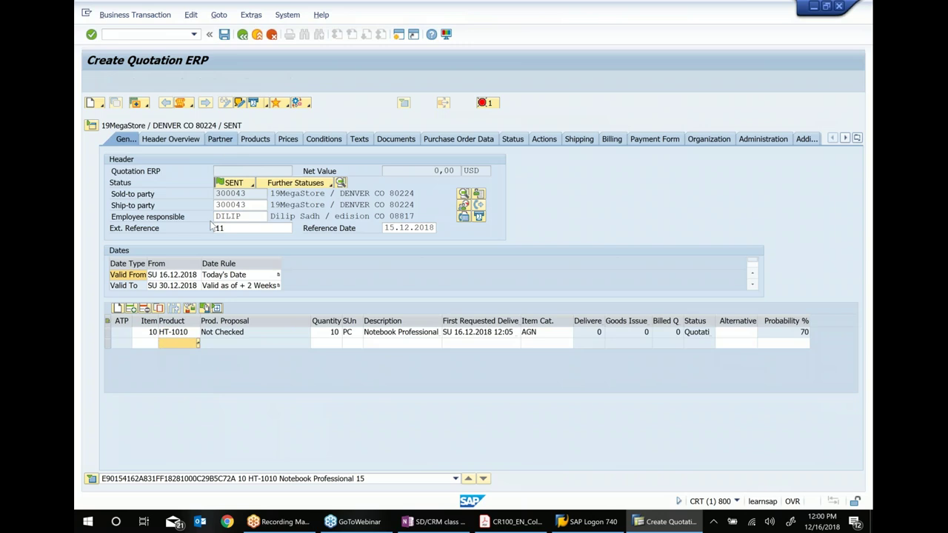
{"action": "left_click", "coordinate": [236, 228]}
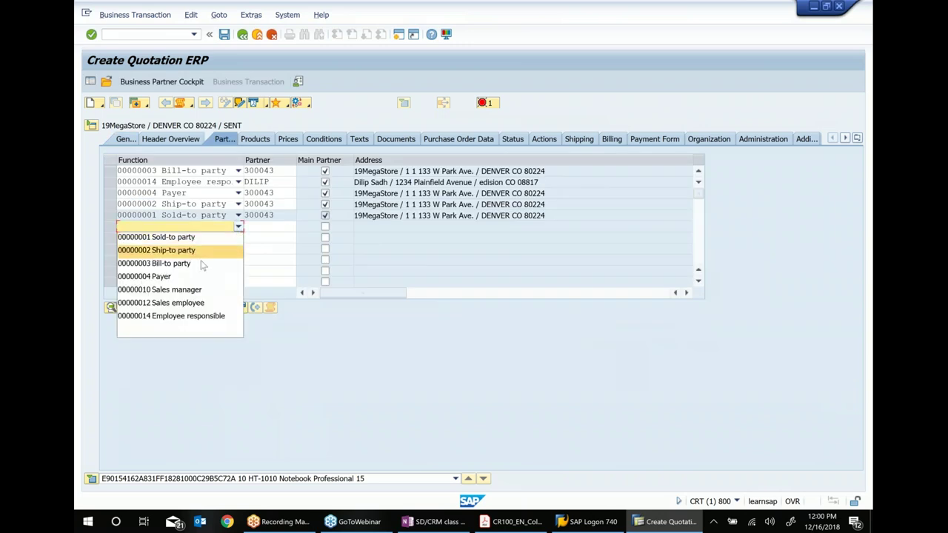
{"action": "left_click", "coordinate": [187, 303]}
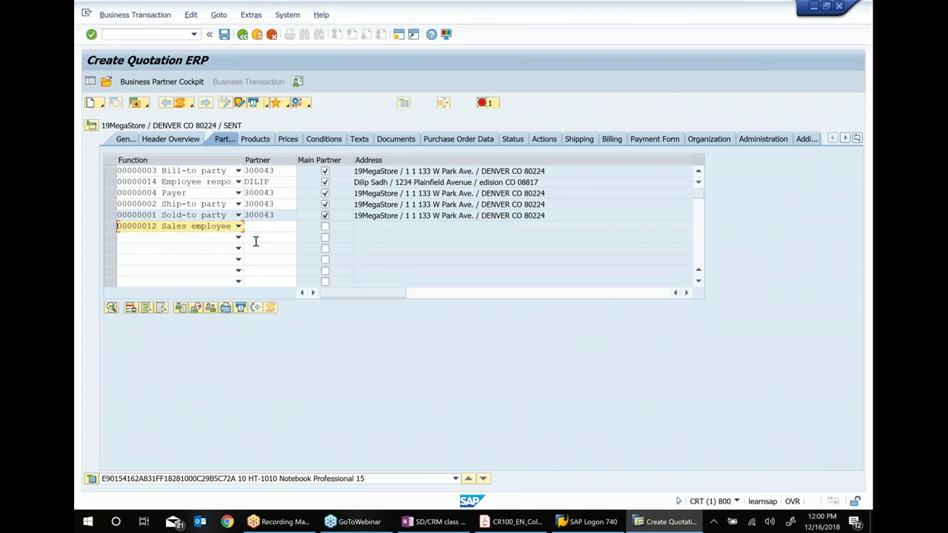
{"action": "left_click", "coordinate": [265, 226]}
{"action": "type", "text": "d"}
{"action": "key", "text": "Down"}
{"action": "key", "text": "Return"}
{"action": "key", "text": "Return"}
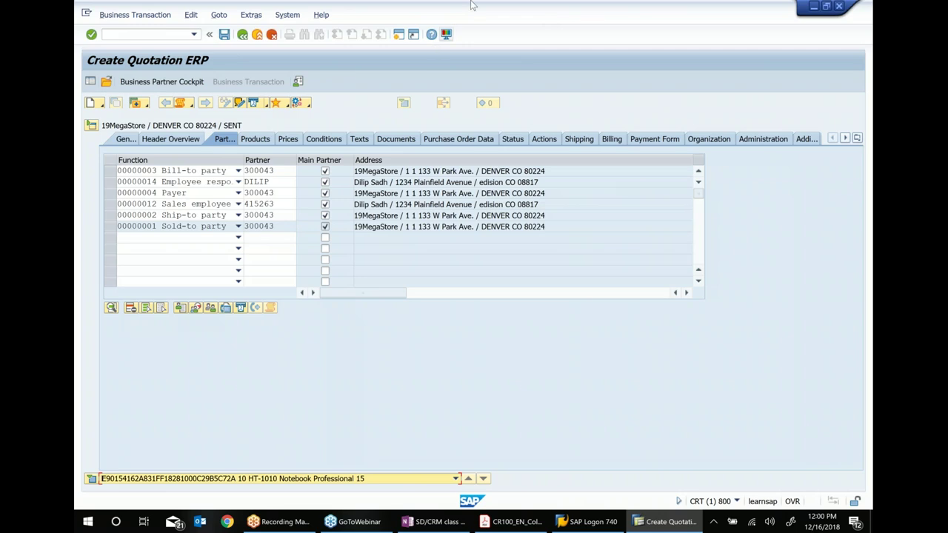
Return to the quotation's general data, save it and switch it to change mode
{"action": "left_click", "coordinate": [126, 141]}
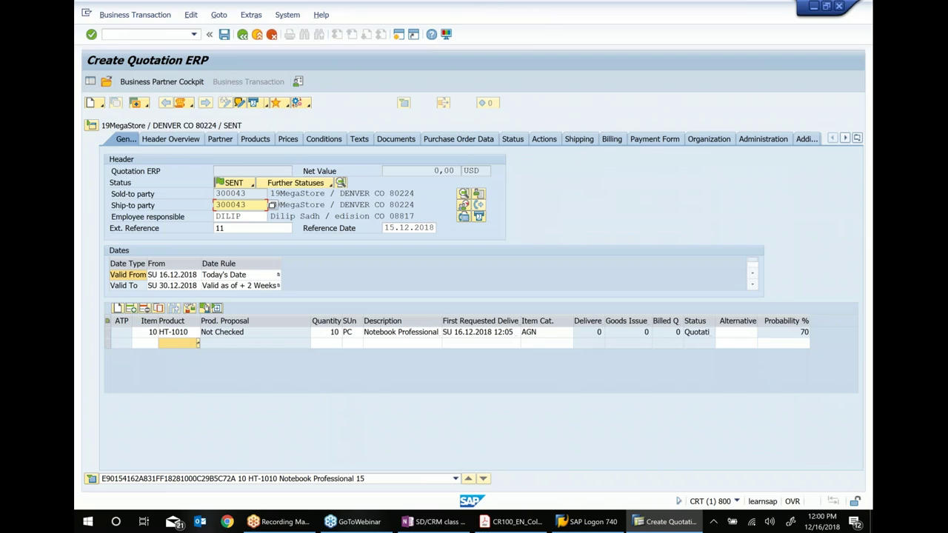
{"action": "left_click", "coordinate": [225, 36]}
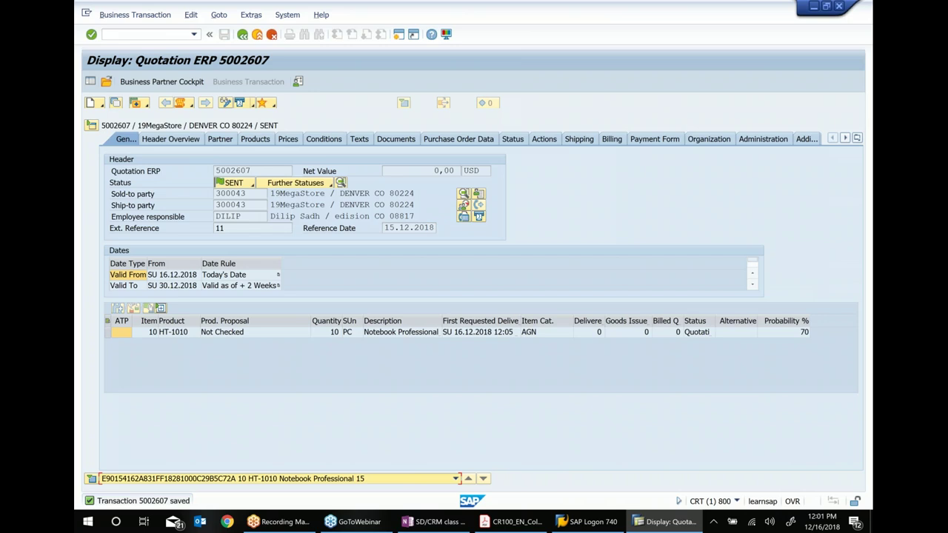
{"action": "left_click", "coordinate": [225, 102]}
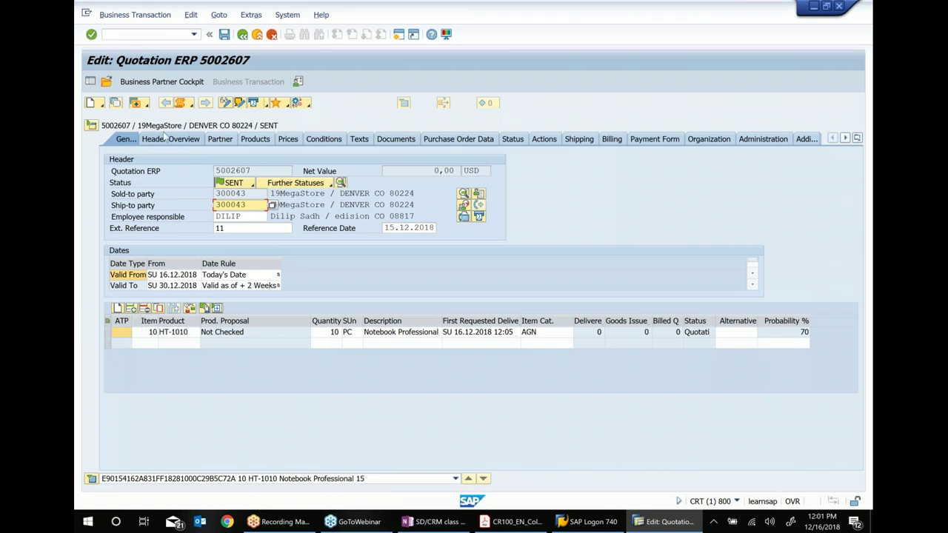
Review the available follow-up transaction categories for the quotation and create a Telesales follow-up from Sales
{"action": "left_click", "coordinate": [148, 108]}
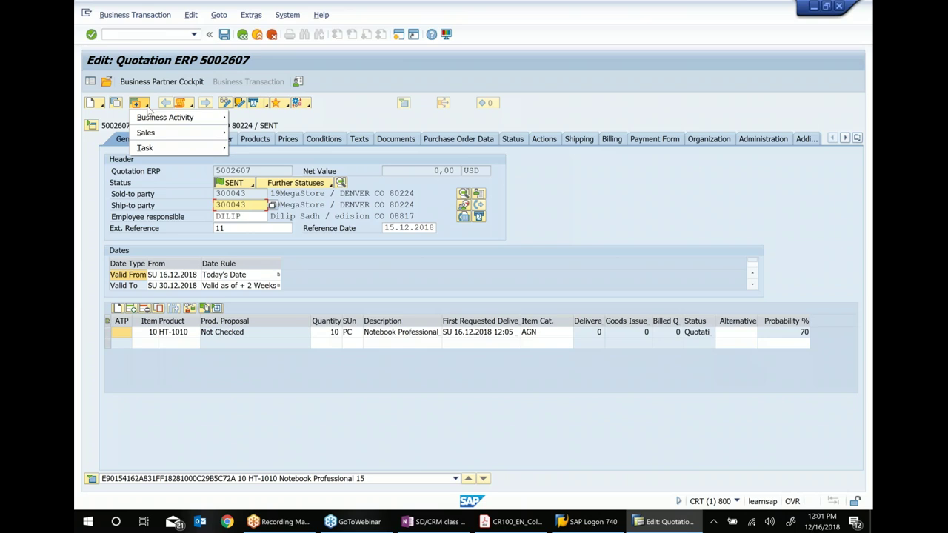
{"action": "mouse_move", "coordinate": [157, 120]}
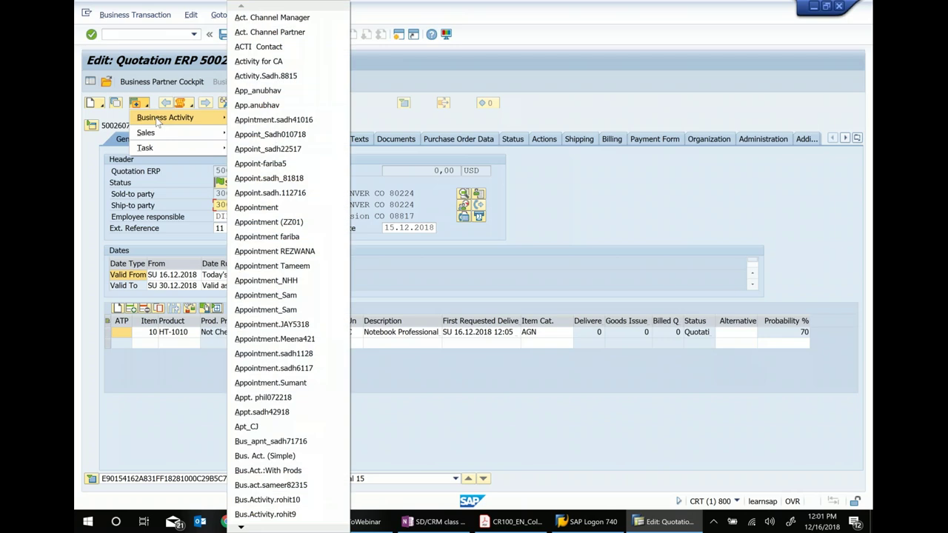
{"action": "mouse_move", "coordinate": [158, 139]}
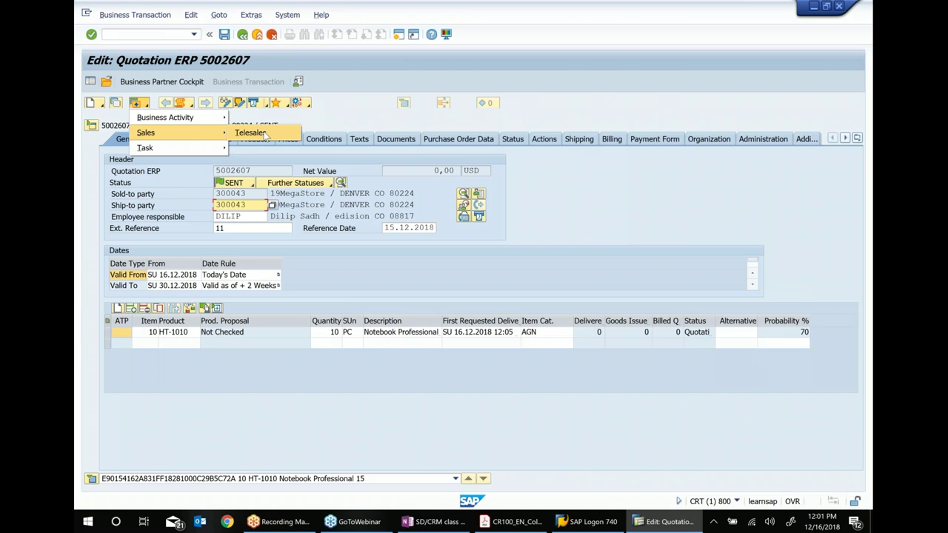
{"action": "mouse_move", "coordinate": [178, 151]}
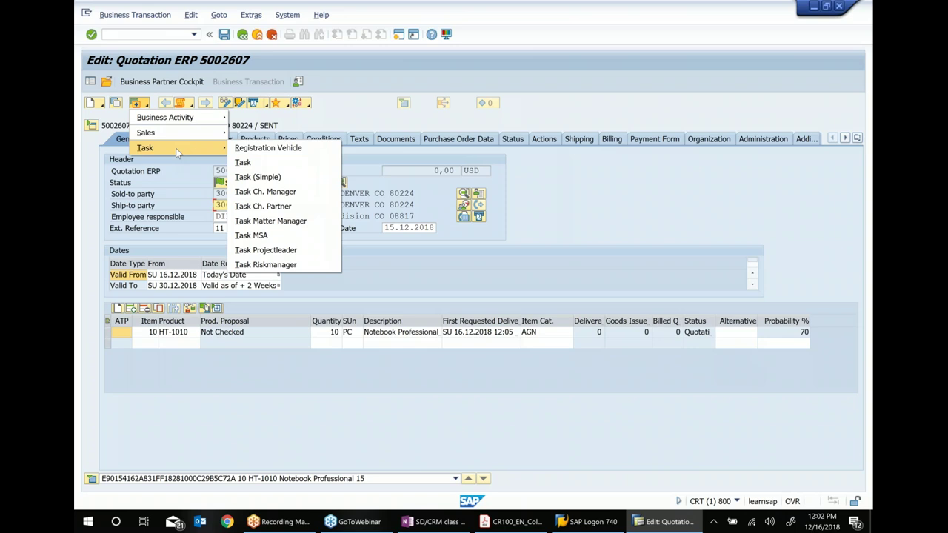
{"action": "mouse_move", "coordinate": [179, 133]}
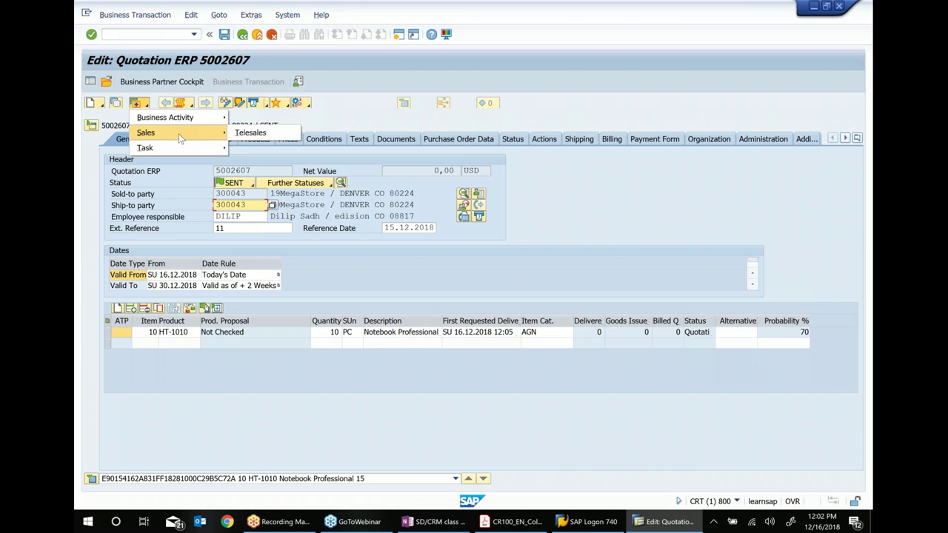
{"action": "left_click", "coordinate": [275, 136]}
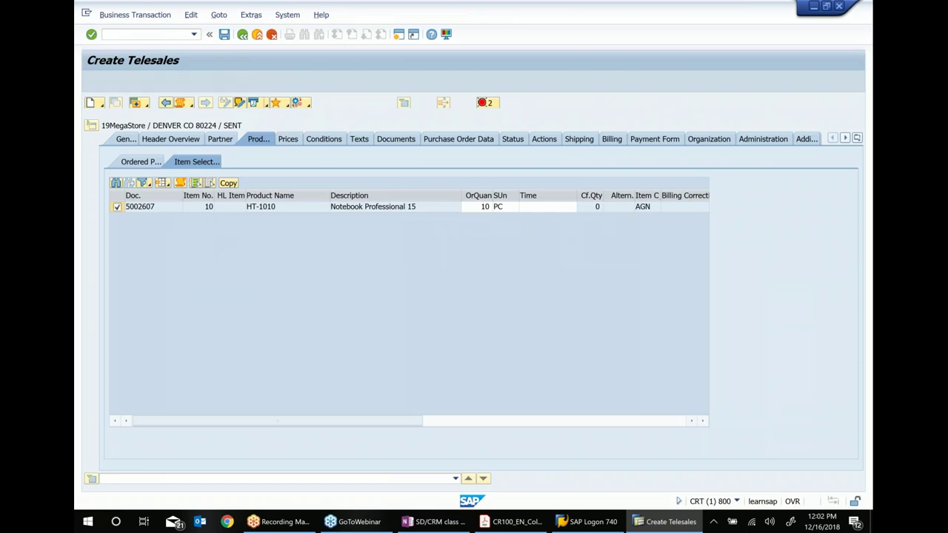
Copy the selected quotation item into the Telesales order, save it and show the overview of its document relationships
{"action": "left_click", "coordinate": [234, 184]}
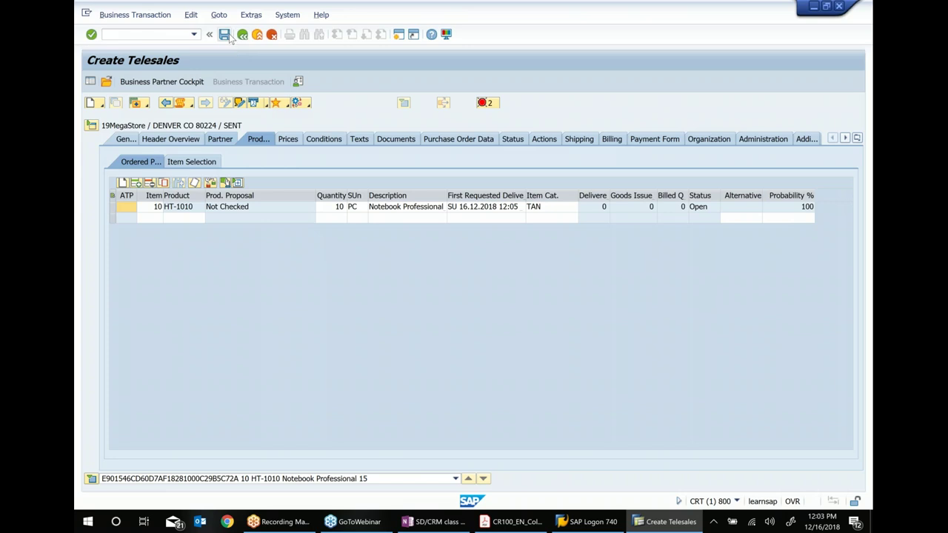
{"action": "key", "text": "ctrl+s"}
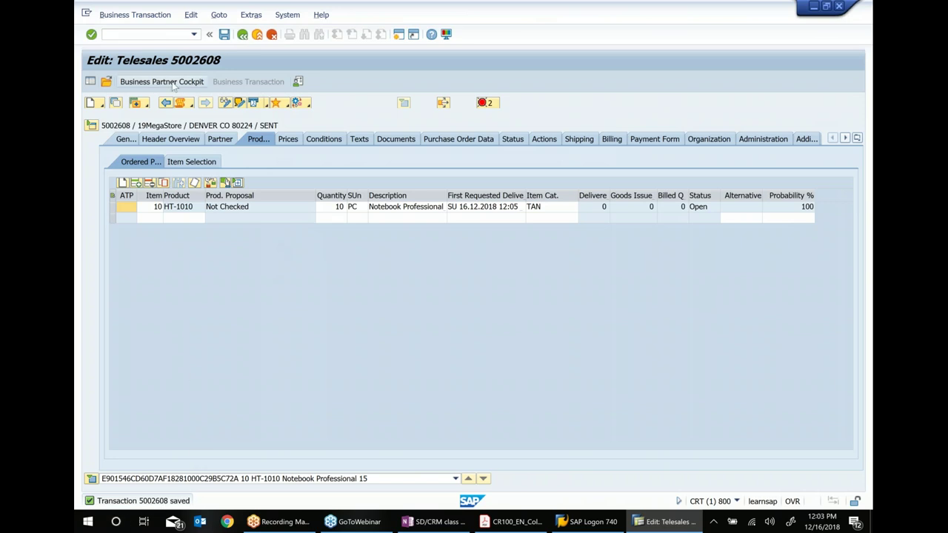
{"action": "double_click", "coordinate": [455, 202]}
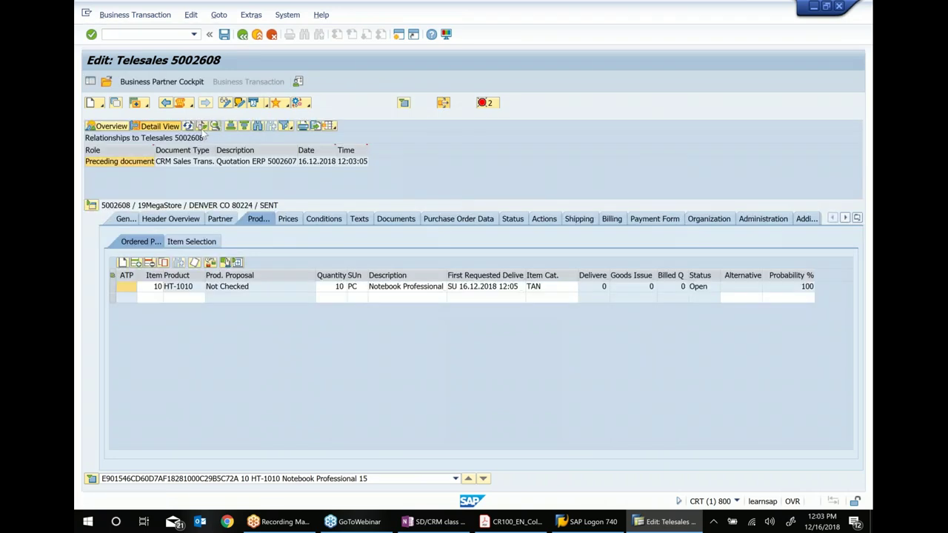
{"action": "left_click", "coordinate": [107, 126]}
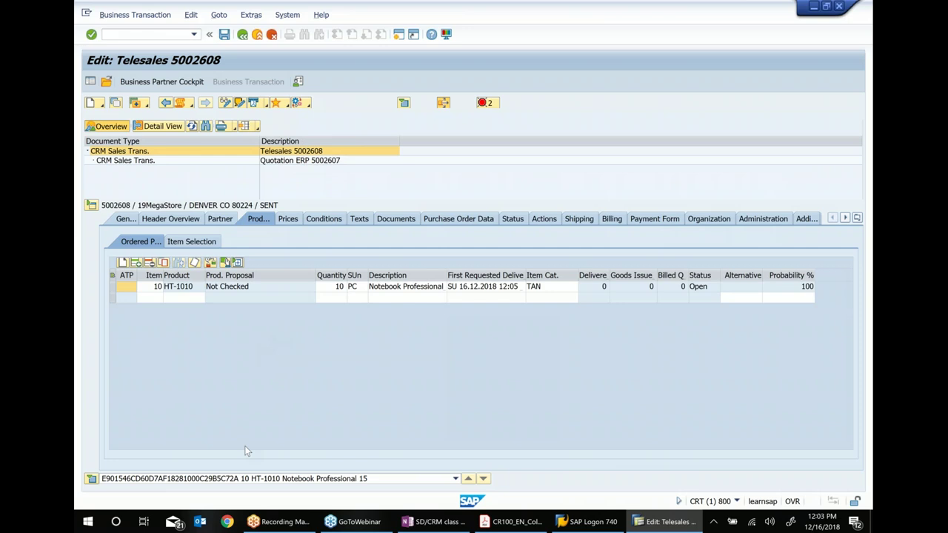
Switch to OneNote and add the note "created Quotation with standard Quotation doc type = AG" under Copy control exercise
{"action": "left_click", "coordinate": [510, 521]}
{"action": "left_click", "coordinate": [511, 522]}
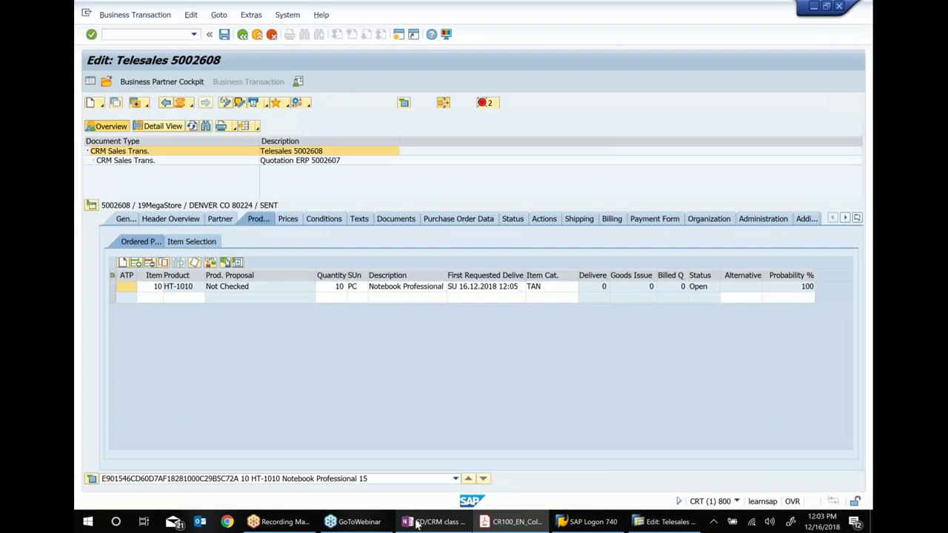
{"action": "left_click", "coordinate": [416, 523]}
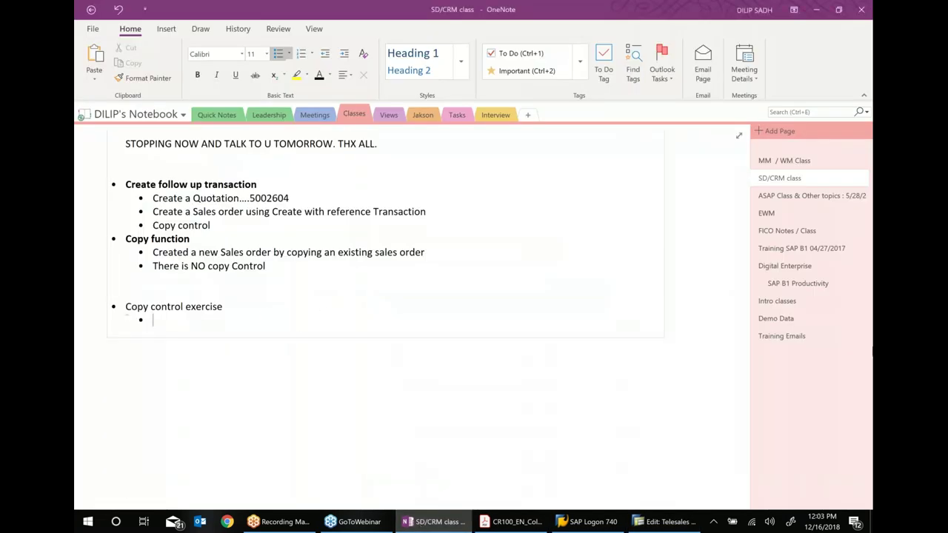
{"action": "type", "text": "craated Quotatio"}
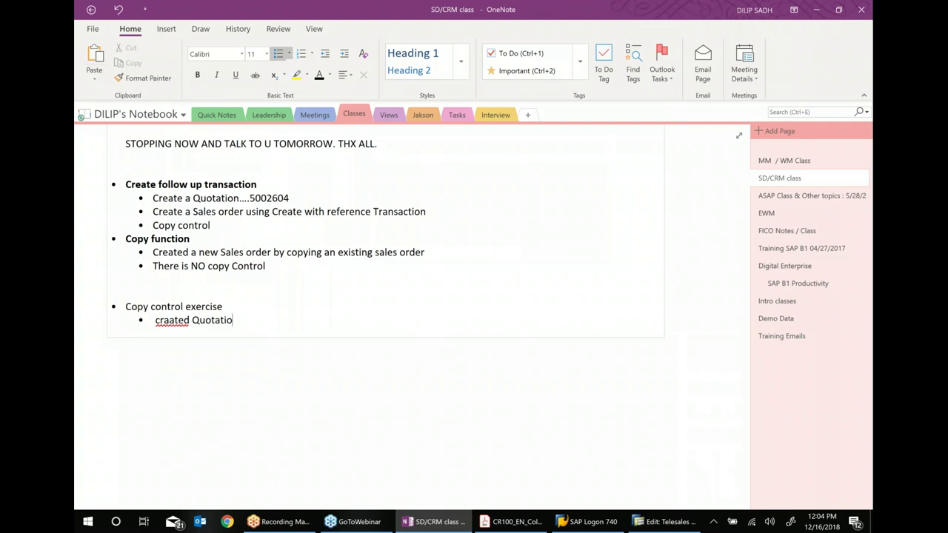
{"action": "type", "text": "n with standad"}
{"action": "key", "text": "BackSpace"}
{"action": "type", "text": "rd Quotation doc type "}
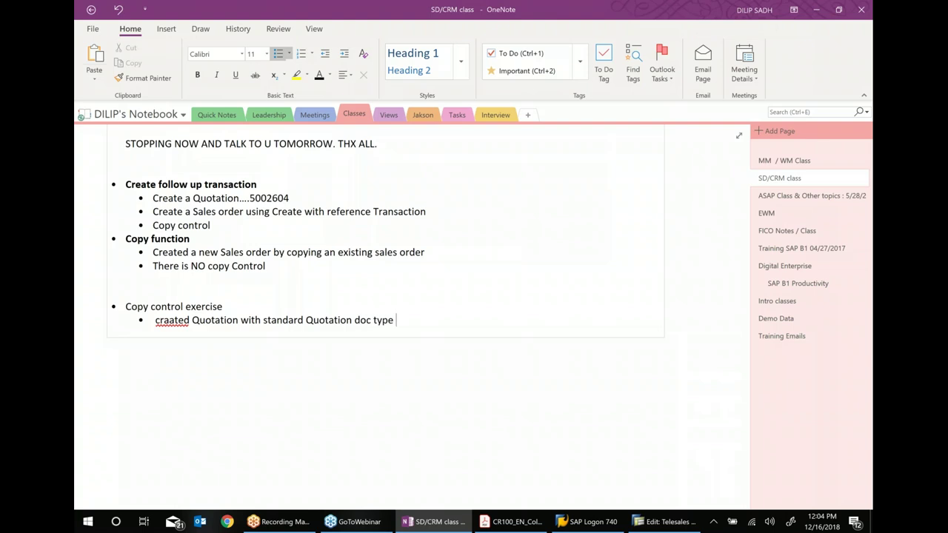
{"action": "type", "text": "= AG"}
Add a second bullet noting "Created Sales order TA with reference to Quotation"
{"action": "key", "text": "Return"}
{"action": "type", "text": "C"}
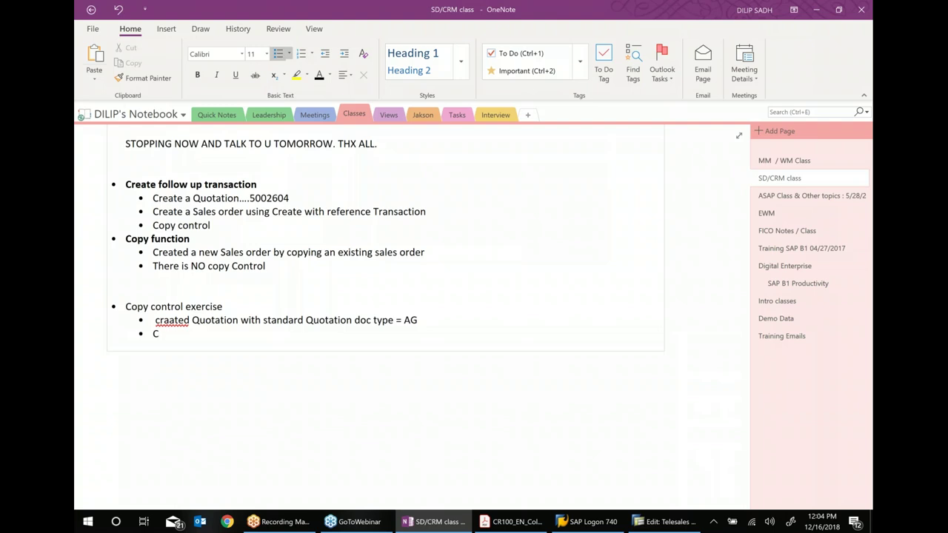
{"action": "type", "text": "reated Sales order with "}
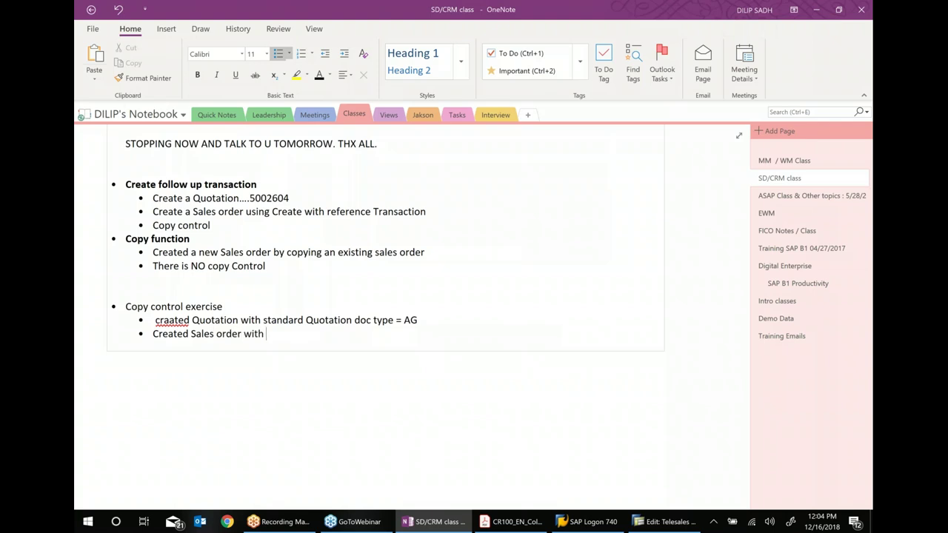
{"action": "type", "text": "referebce to Quo"}
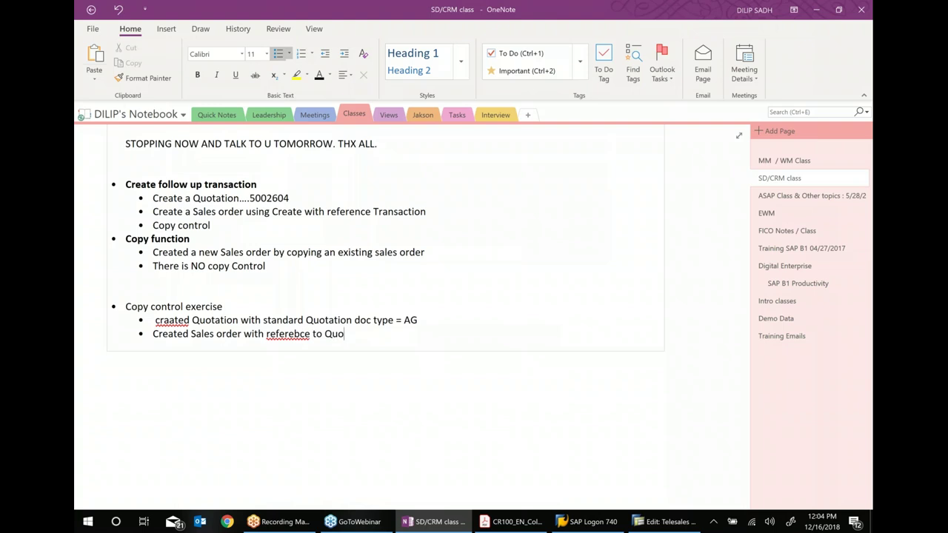
{"action": "type", "text": "ation"}
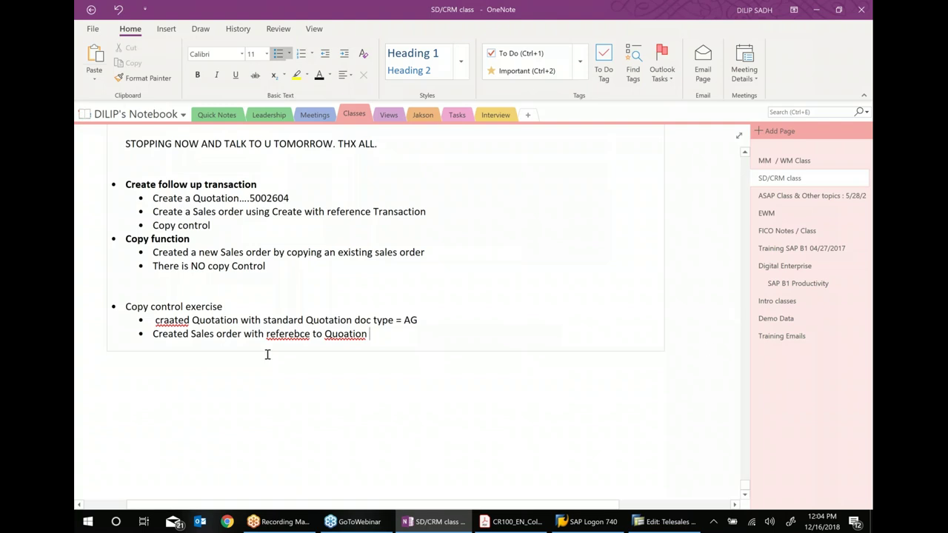
{"action": "left_click", "coordinate": [244, 333]}
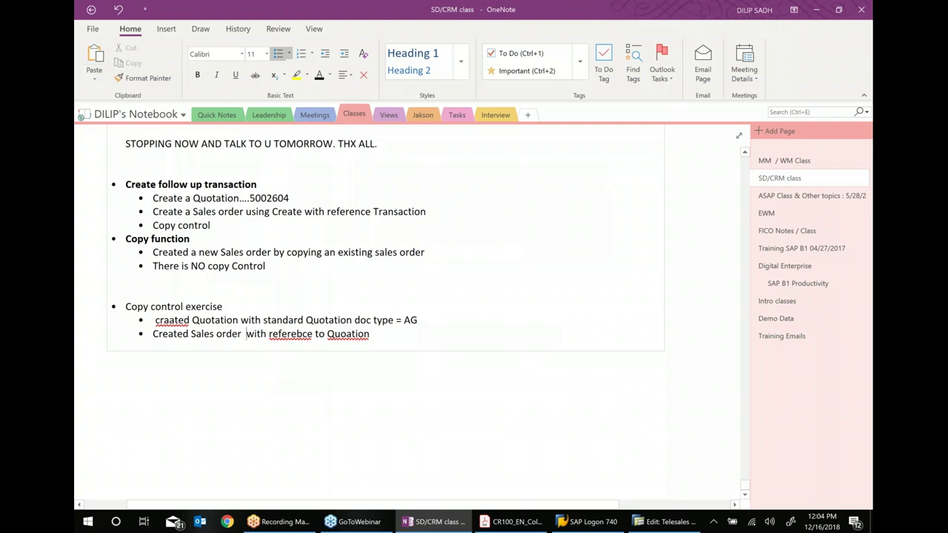
{"action": "type", "text": "TA"}
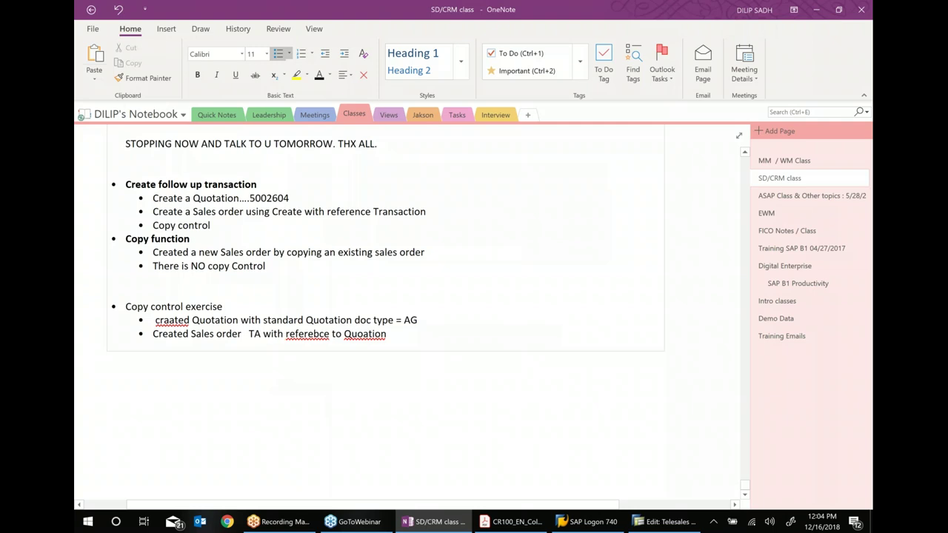
Correct the misspelled words in the two exercise bullets to "reference", "Quotation" and "created"
{"action": "right_click", "coordinate": [319, 334]}
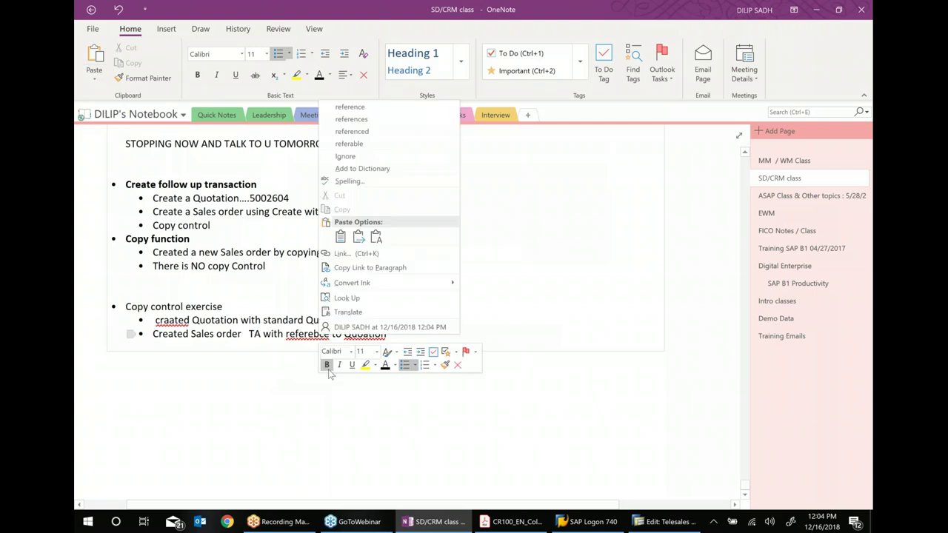
{"action": "left_click", "coordinate": [349, 107]}
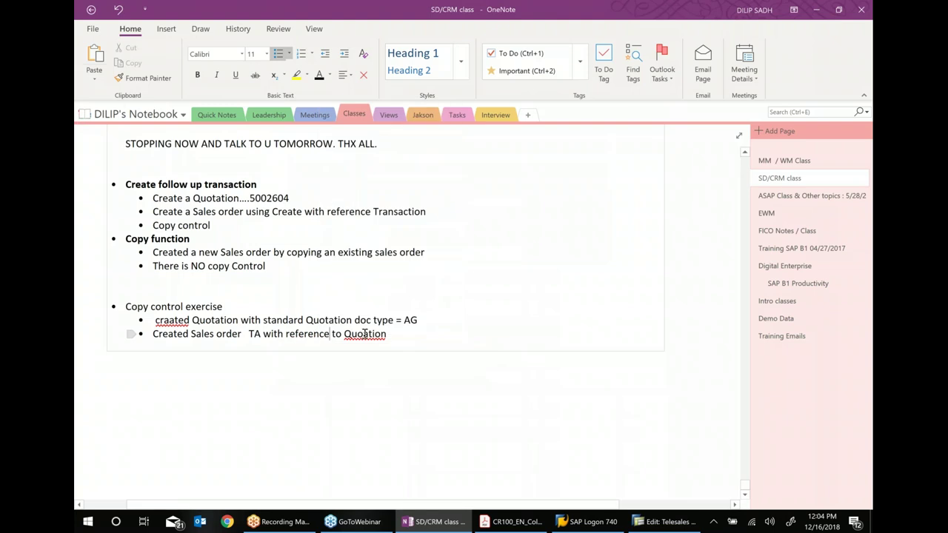
{"action": "right_click", "coordinate": [364, 334]}
{"action": "left_click", "coordinate": [407, 119]}
{"action": "right_click", "coordinate": [176, 320]}
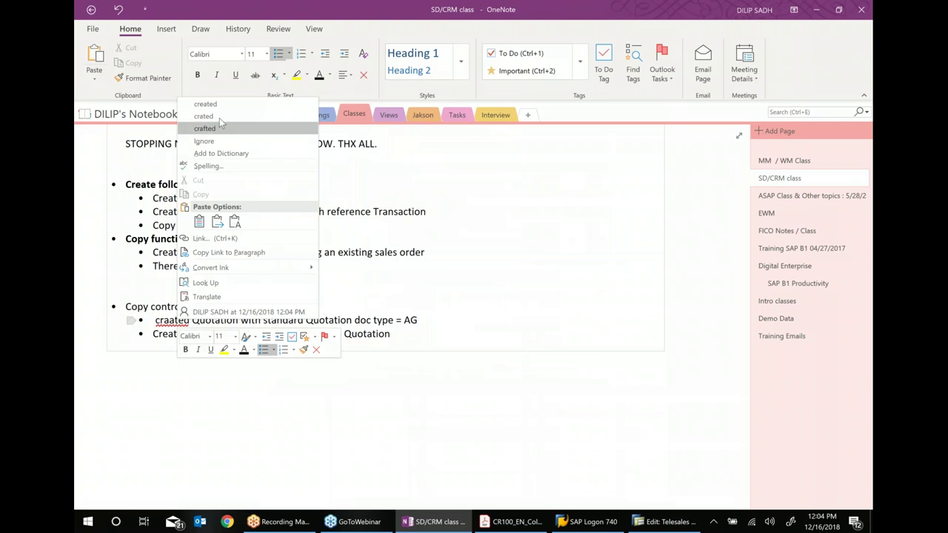
{"action": "left_click", "coordinate": [215, 109]}
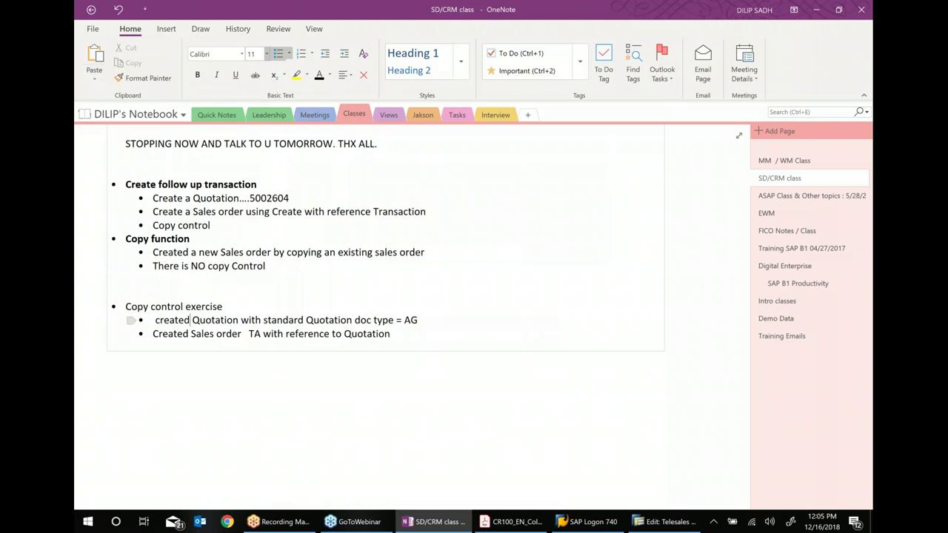
Add a third bullet reading "Create a Quotation with reference to our custom Quot doc type Z012"
{"action": "left_click", "coordinate": [404, 333]}
{"action": "key", "text": "Return"}
{"action": "type", "text": "cRET"}
{"action": "key", "text": "BackSpace"}
{"action": "key", "text": "BackSpace"}
{"action": "key", "text": "BackSpace"}
{"action": "key", "text": "BackSpace"}
{"action": "type", "text": "Create"}
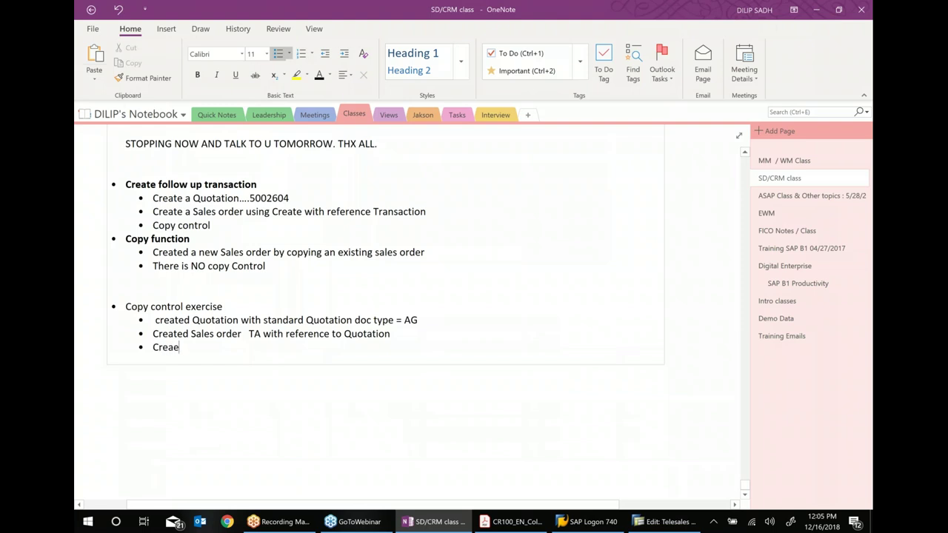
{"action": "type", "text": " a Quo"}
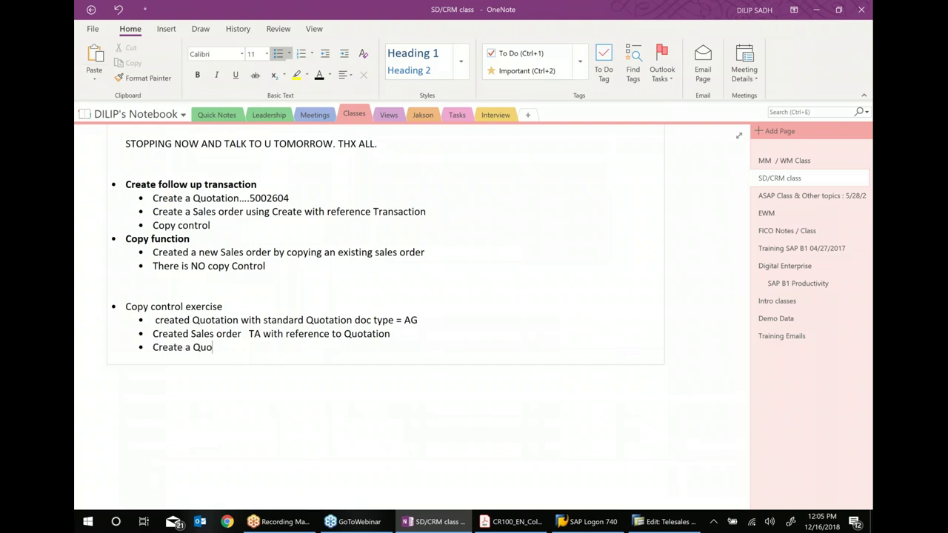
{"action": "type", "text": "tation with reference to"}
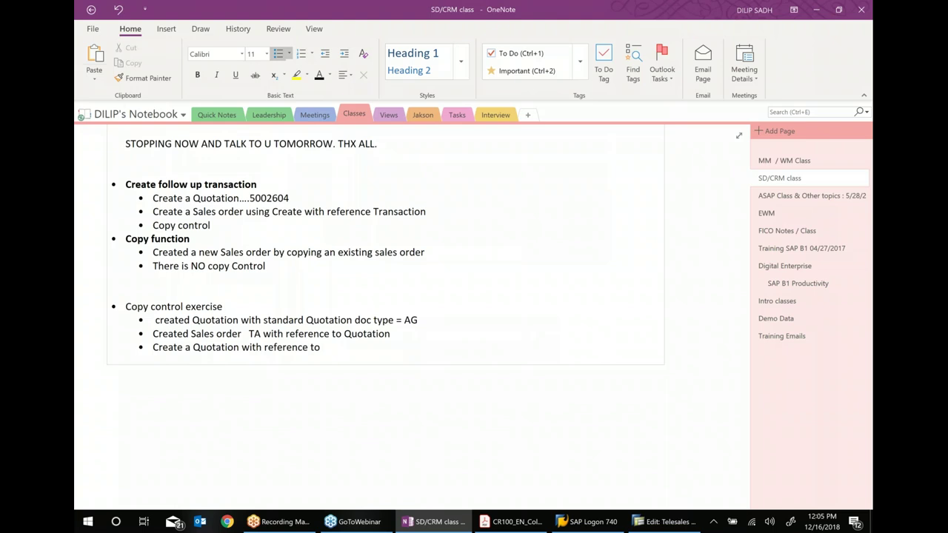
{"action": "type", "text": " ou"}
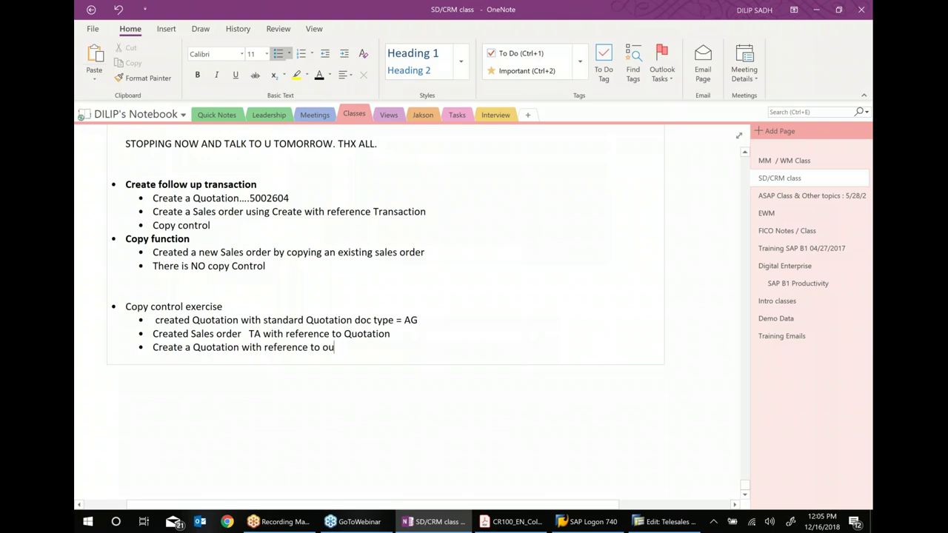
{"action": "type", "text": "r custom Quot doc type"}
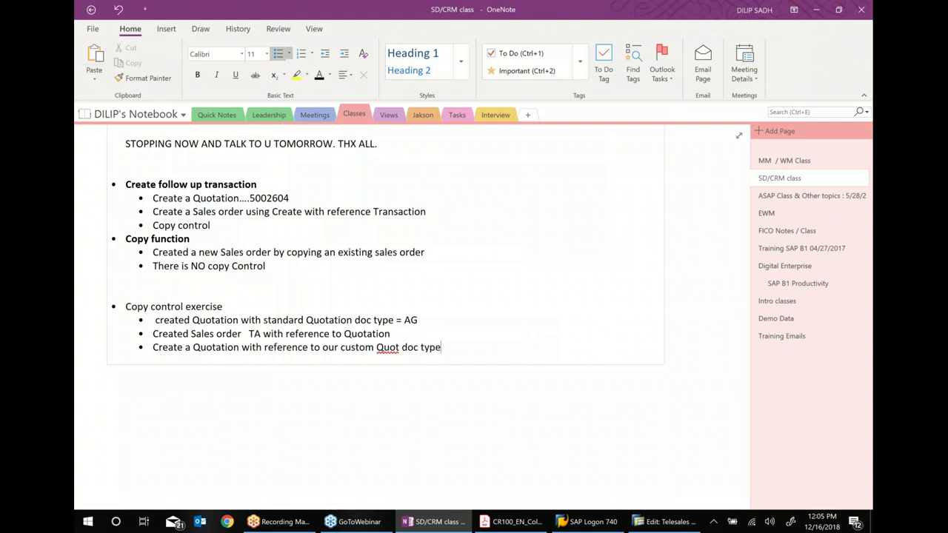
{"action": "type", "text": " Z012"}
Switch to SAP, leave the Telesales order, reopen Maintain Sales Orders and create a Sales transaction of the custom quotation type Z012 ending in 121518
{"action": "left_click", "coordinate": [667, 521]}
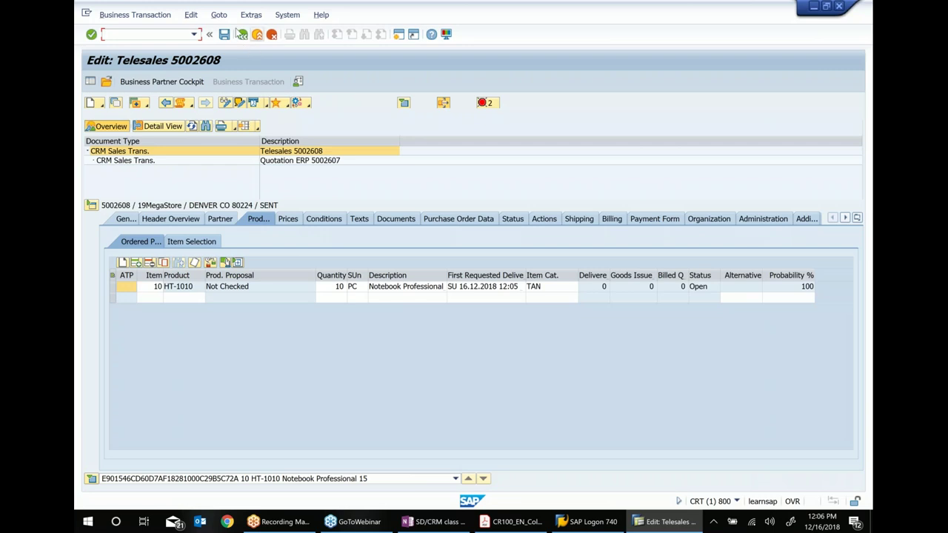
{"action": "left_click", "coordinate": [240, 34]}
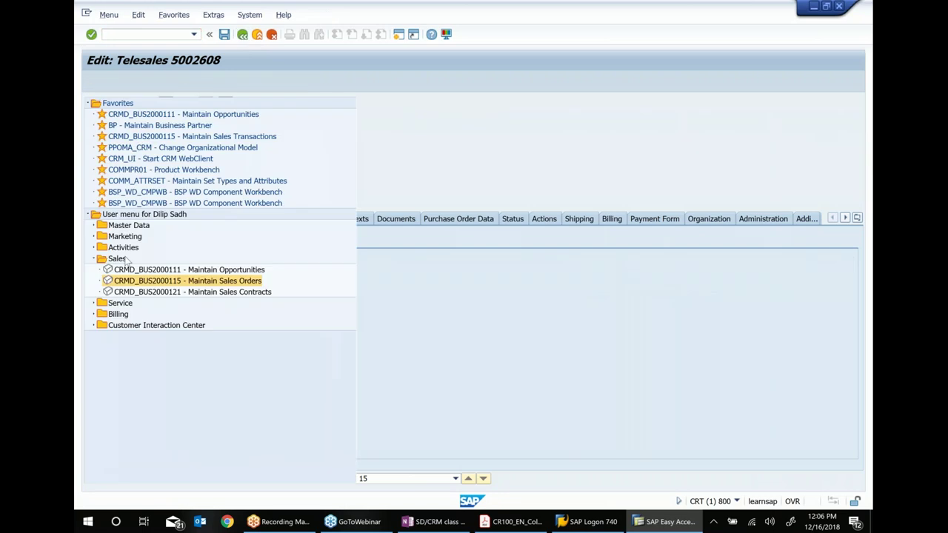
{"action": "double_click", "coordinate": [153, 284]}
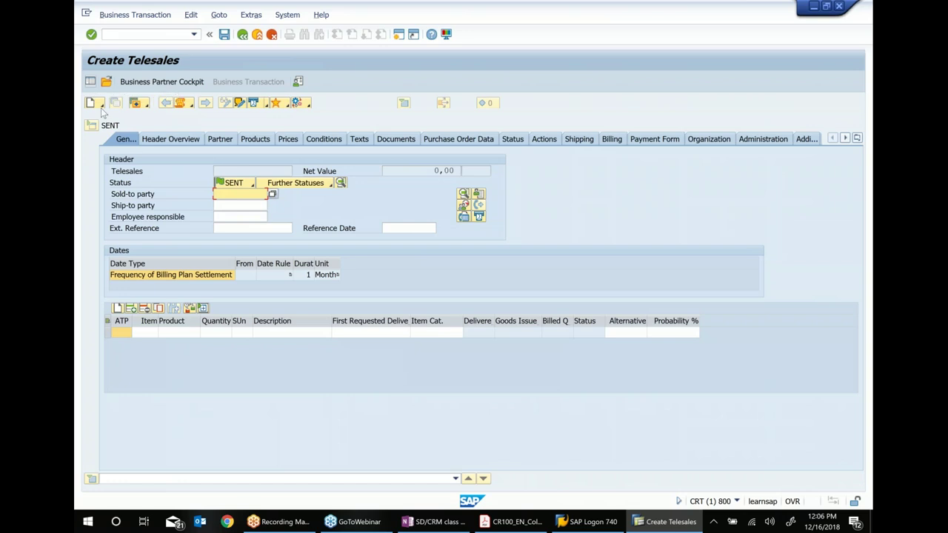
{"action": "left_click", "coordinate": [102, 107]}
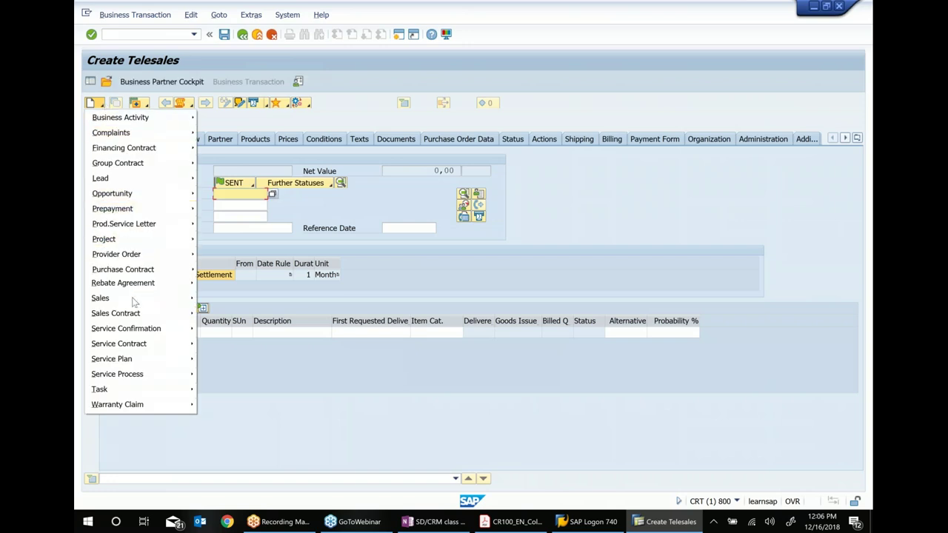
{"action": "mouse_move", "coordinate": [119, 299]}
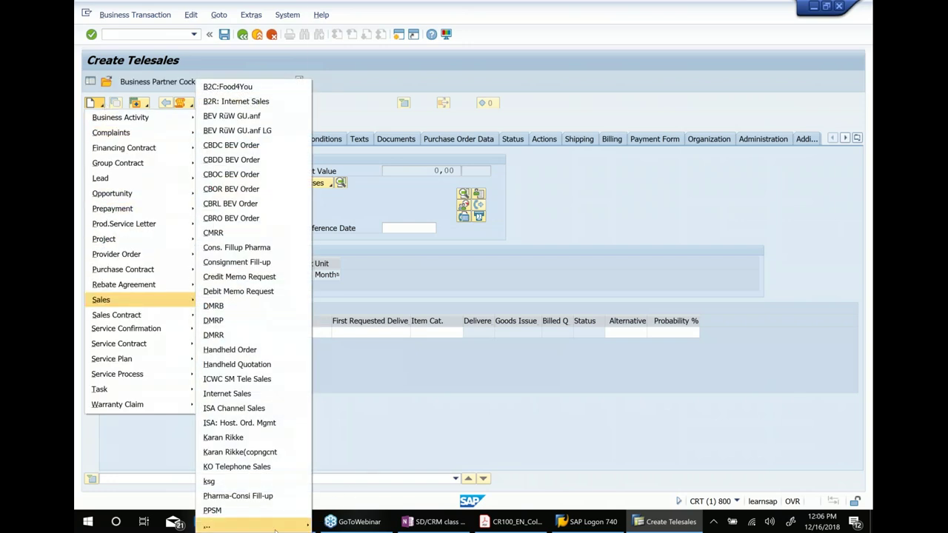
{"action": "mouse_move", "coordinate": [276, 527]}
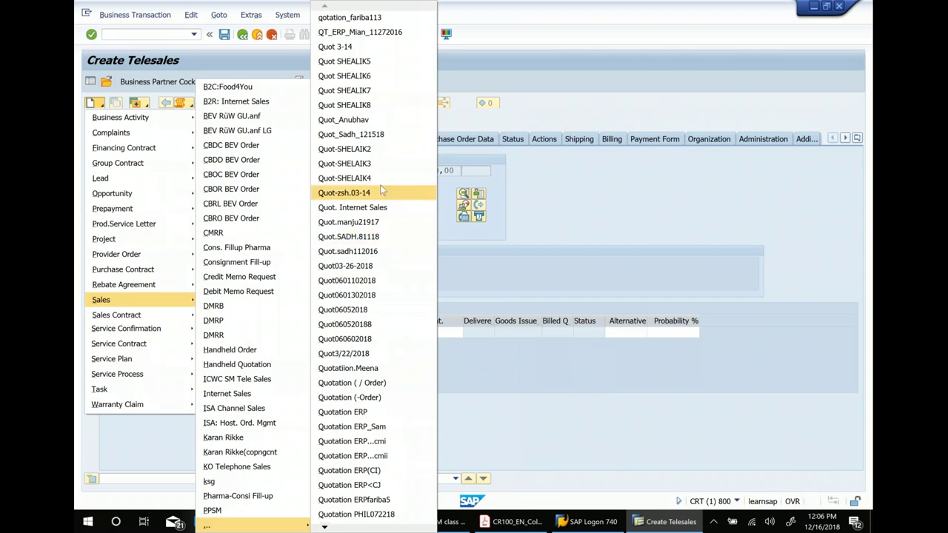
{"action": "left_click", "coordinate": [381, 140]}
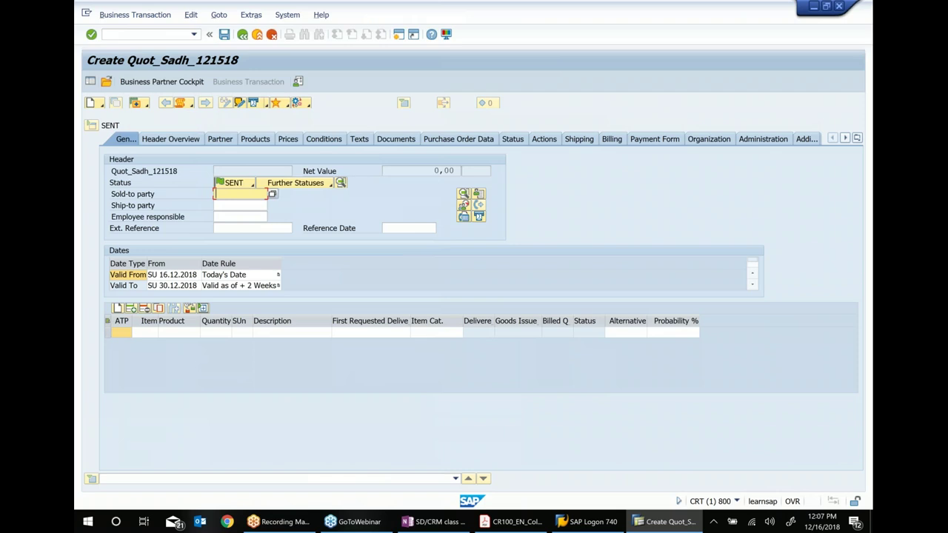
Check the transaction type in the header overview, and enter 19MegaStore's partner number as sold-to party in the general data
{"action": "left_click", "coordinate": [178, 140]}
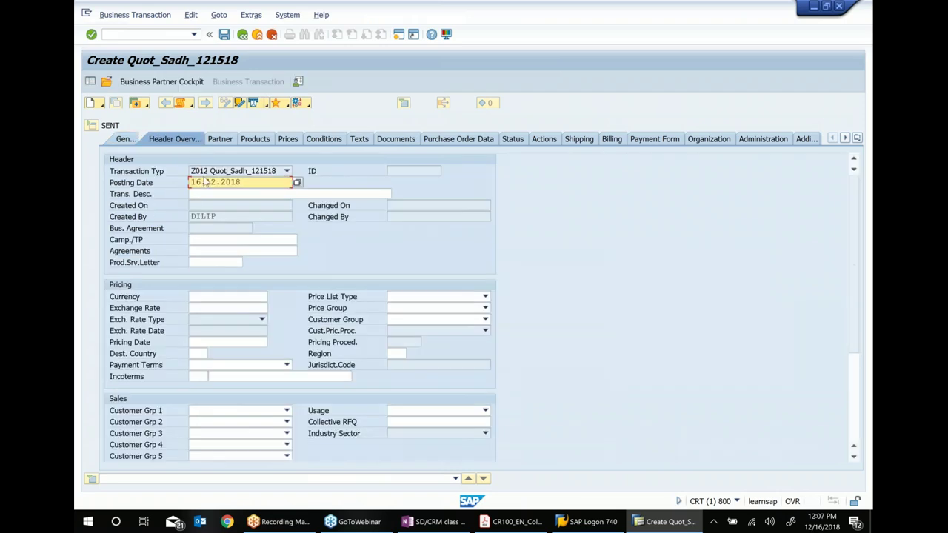
{"action": "left_click", "coordinate": [125, 139]}
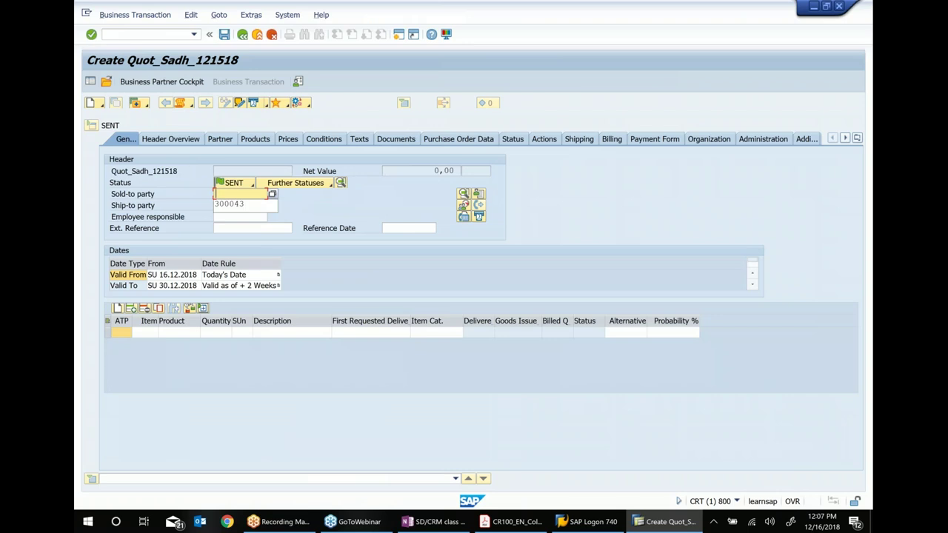
{"action": "key", "text": "Down"}
{"action": "key", "text": "Return"}
{"action": "key", "text": "Return"}
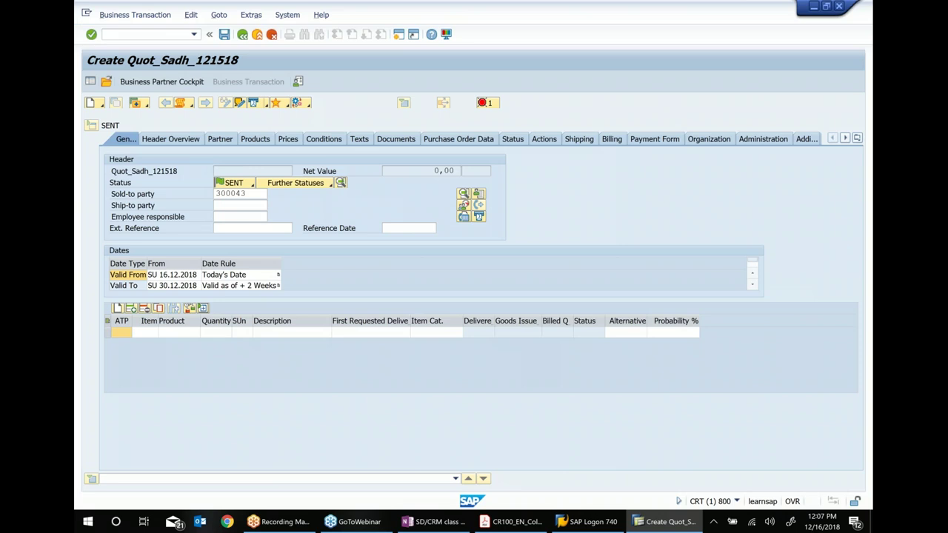
Add product HT-1010 with quantity 10 as the first item of the custom Z012 quotation
{"action": "left_click", "coordinate": [179, 332]}
{"action": "type", "text": "HT-1010"}
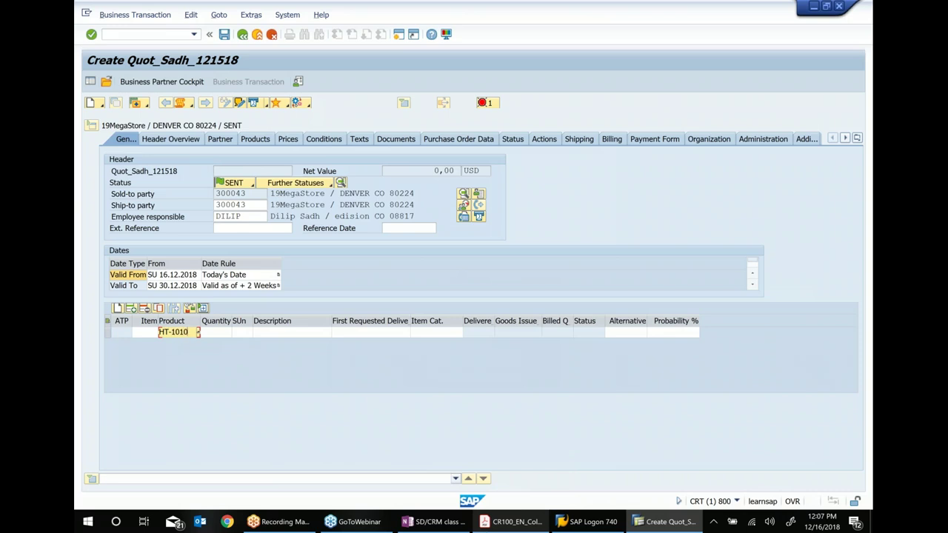
{"action": "key", "text": "Tab"}
{"action": "type", "text": "10"}
{"action": "key", "text": "Return"}
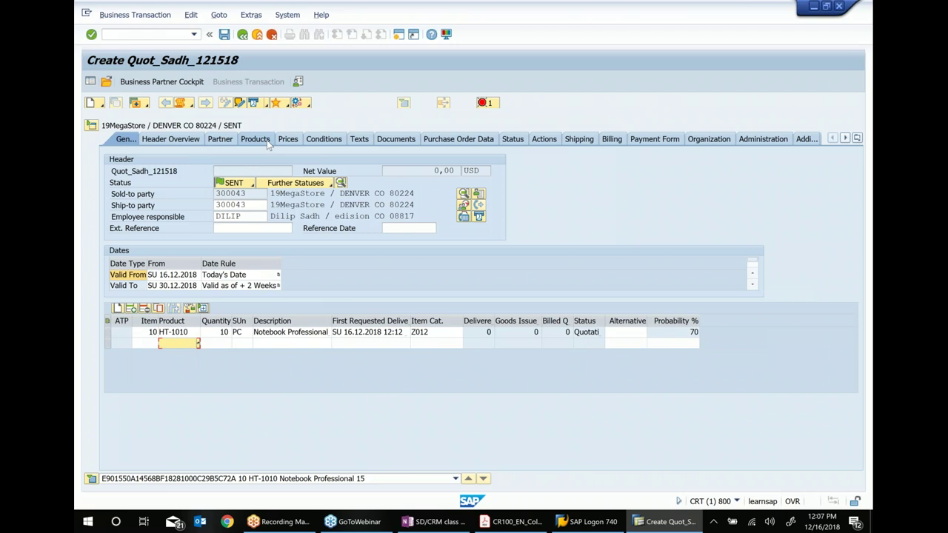
Add a Sales employee partner function to the custom quotation's partners and enter the responsible employee's partner ID for it
{"action": "left_click", "coordinate": [220, 139]}
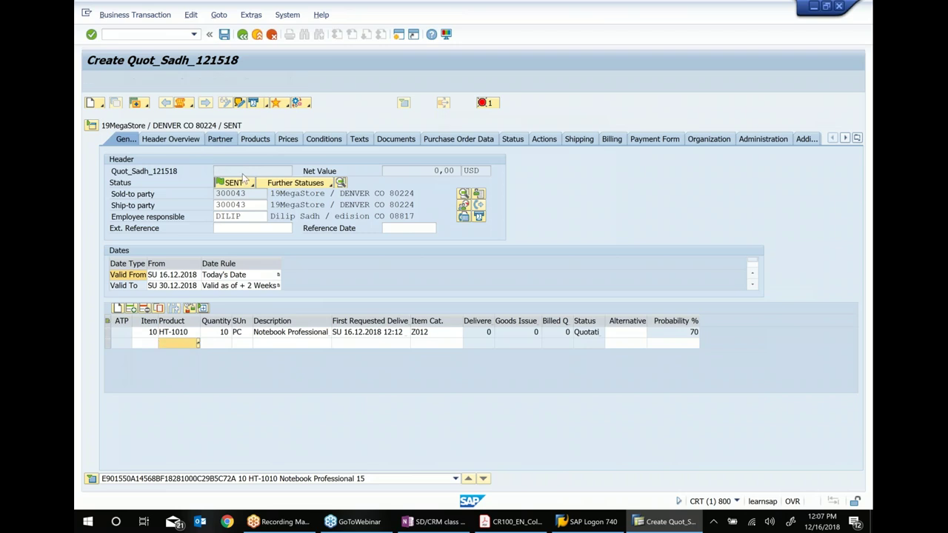
{"action": "left_click", "coordinate": [238, 226]}
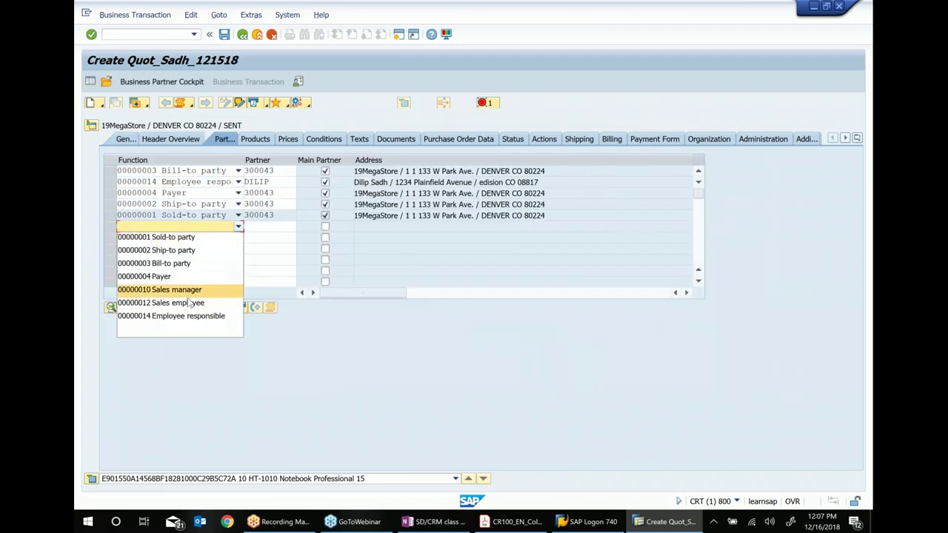
{"action": "left_click", "coordinate": [189, 304]}
{"action": "left_click", "coordinate": [268, 217]}
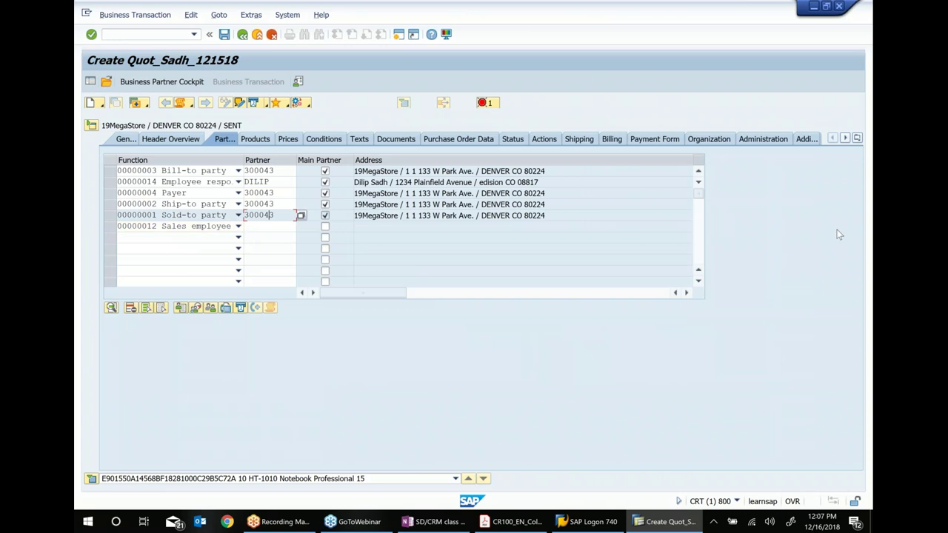
{"action": "left_click", "coordinate": [286, 225]}
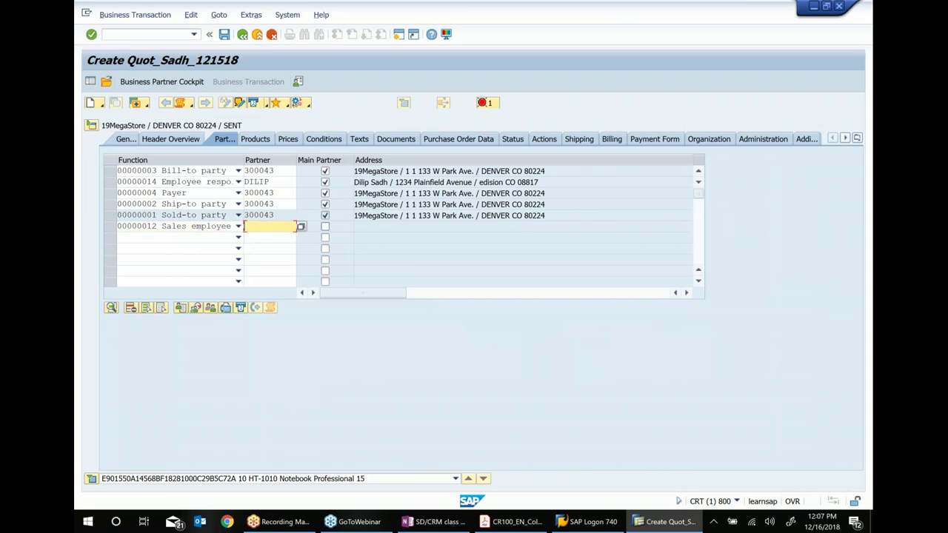
{"action": "key", "text": "Down"}
{"action": "key", "text": "Return"}
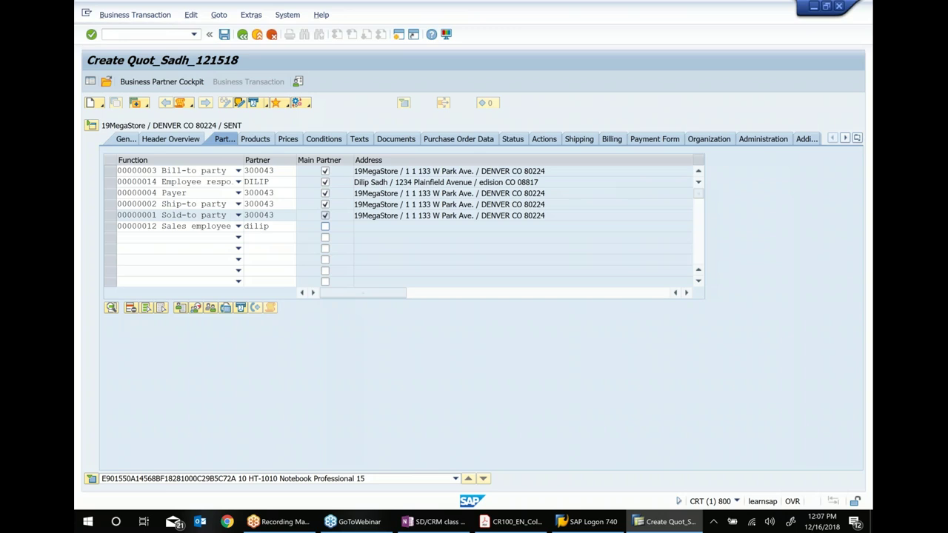
Return to the quotation's general data, save the transaction and switch the saved quotation to edit mode
{"action": "left_click", "coordinate": [126, 138]}
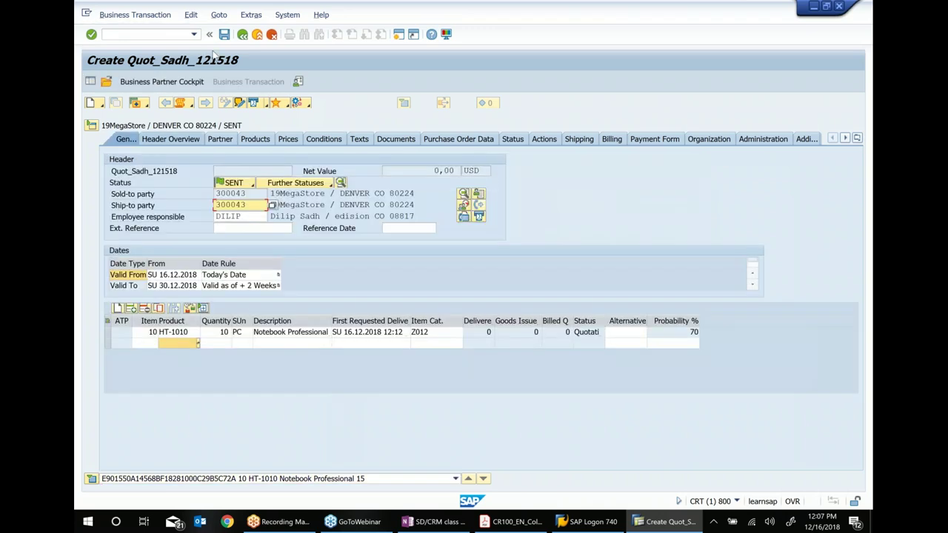
{"action": "left_click", "coordinate": [225, 34]}
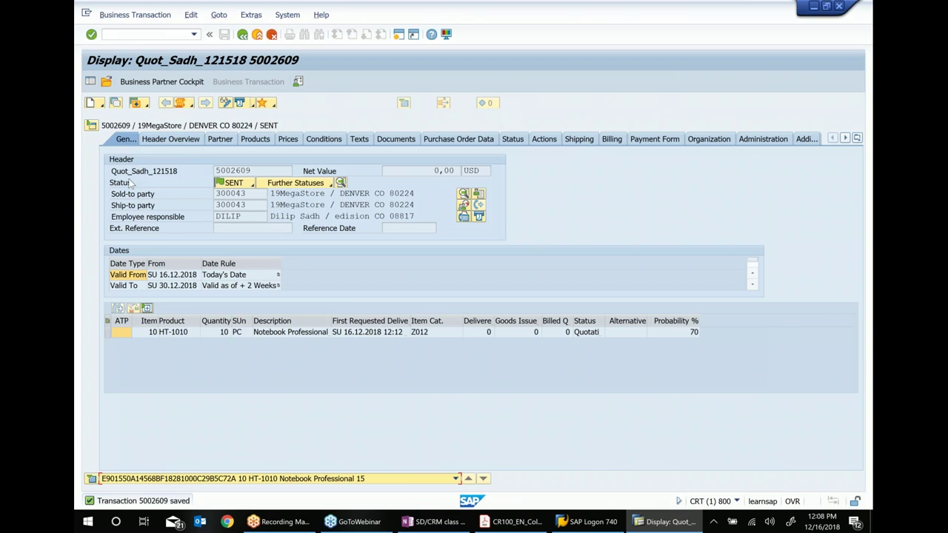
{"action": "left_click", "coordinate": [225, 104]}
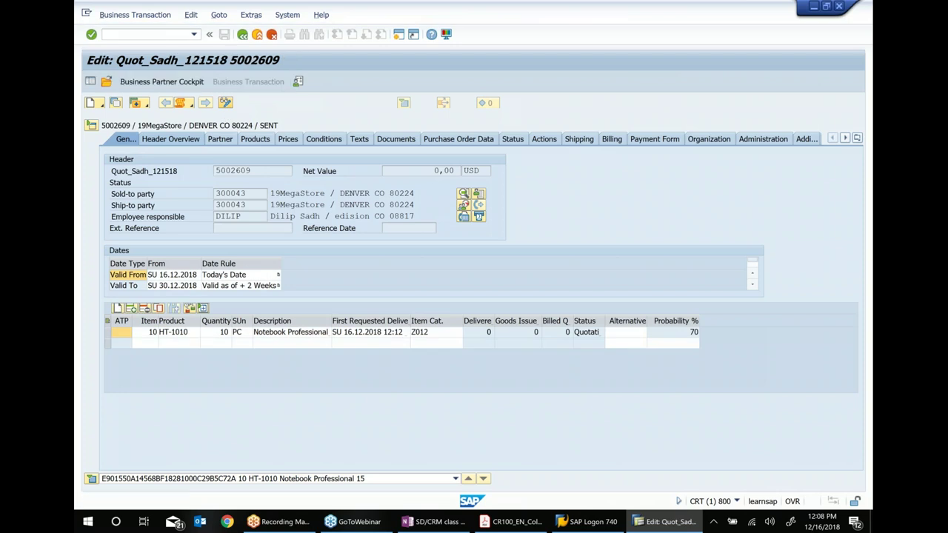
Check which follow-up transaction categories are offered for the saved Z012 quotation
{"action": "left_click", "coordinate": [147, 107]}
{"action": "mouse_move", "coordinate": [154, 133]}
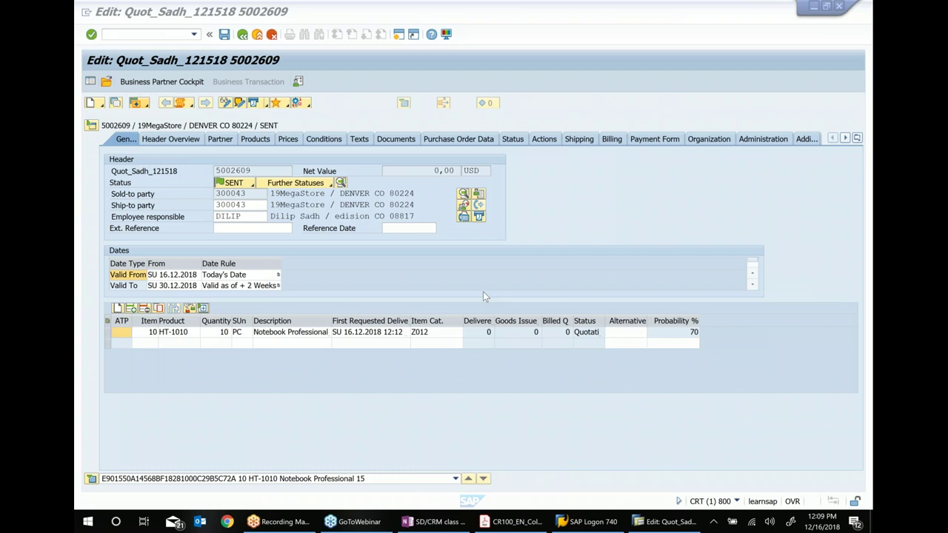
{"action": "left_click", "coordinate": [783, 400]}
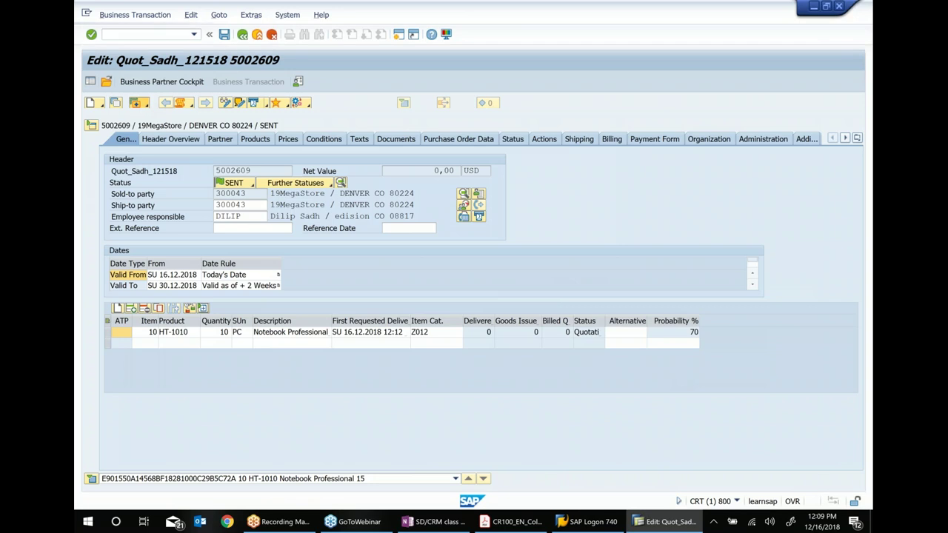
{"action": "left_click", "coordinate": [145, 105]}
{"action": "mouse_move", "coordinate": [168, 136]}
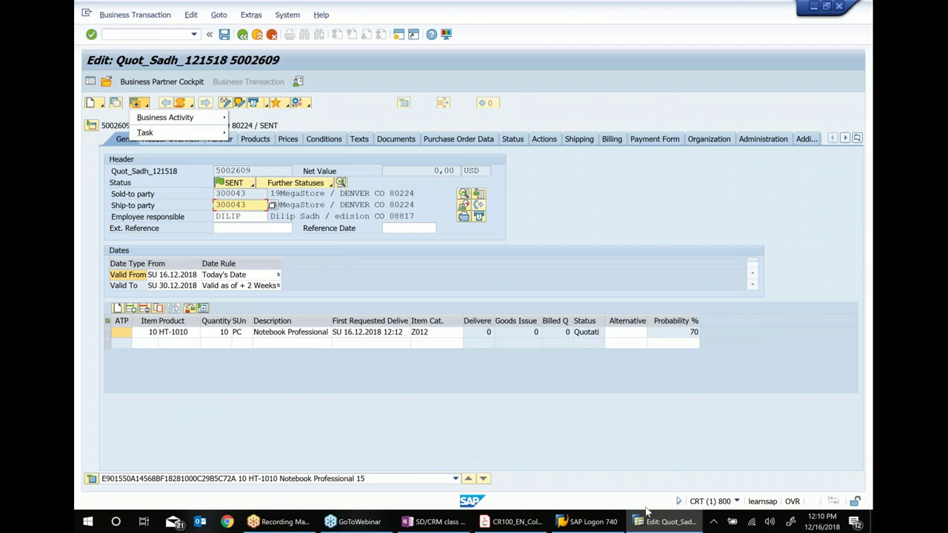
Switch to OneNote and add a fourth exercise bullet reading "Configuration of copy copy between doc type Z012 and TA"
{"action": "left_click", "coordinate": [435, 521]}
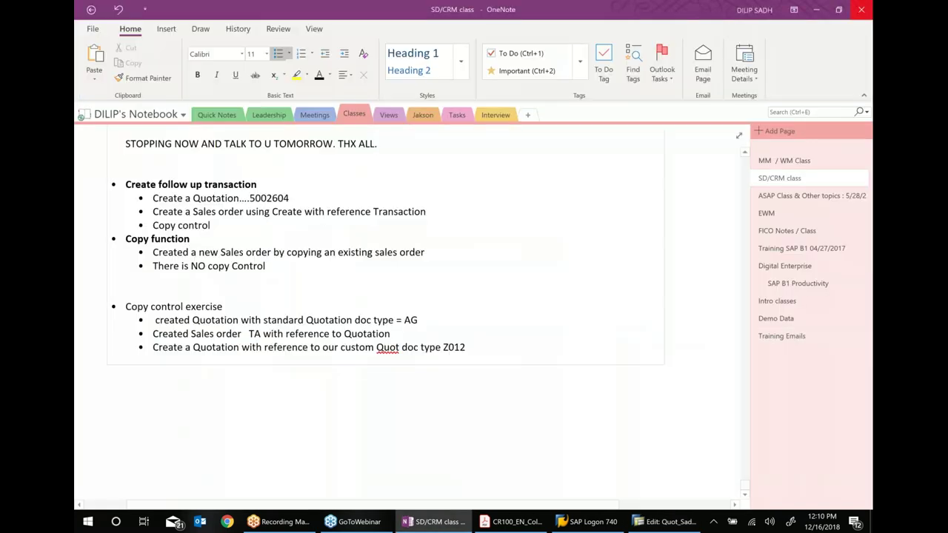
{"action": "key", "text": "Return"}
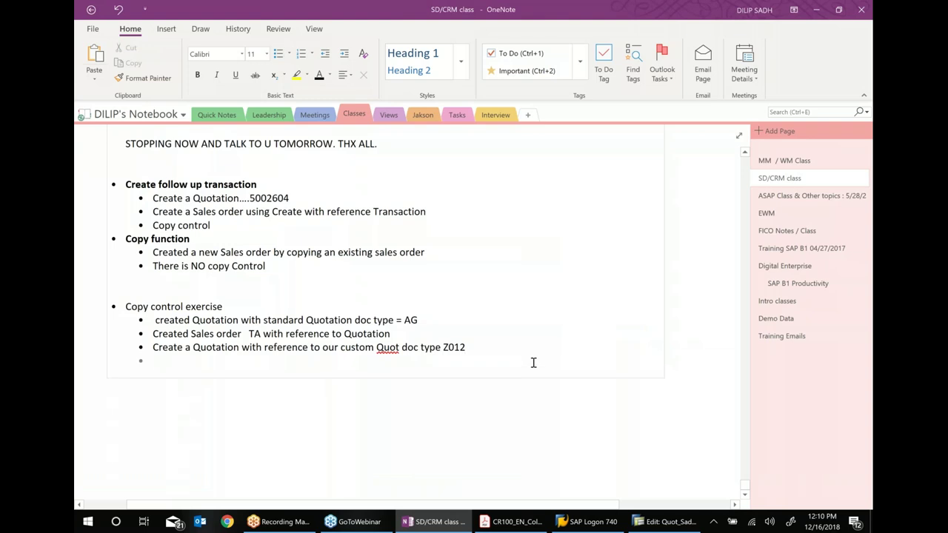
{"action": "type", "text": "cONFIGURA"}
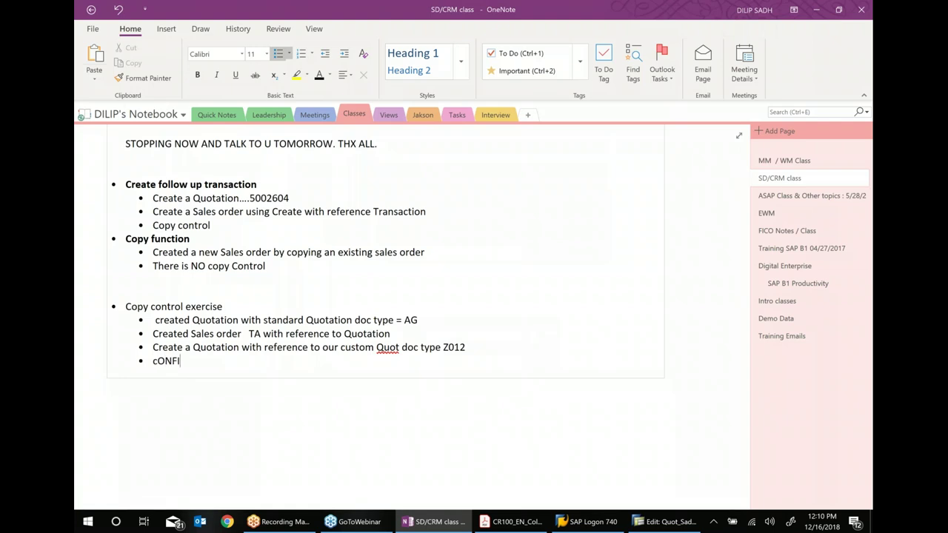
{"action": "type", "text": "ON of copy"}
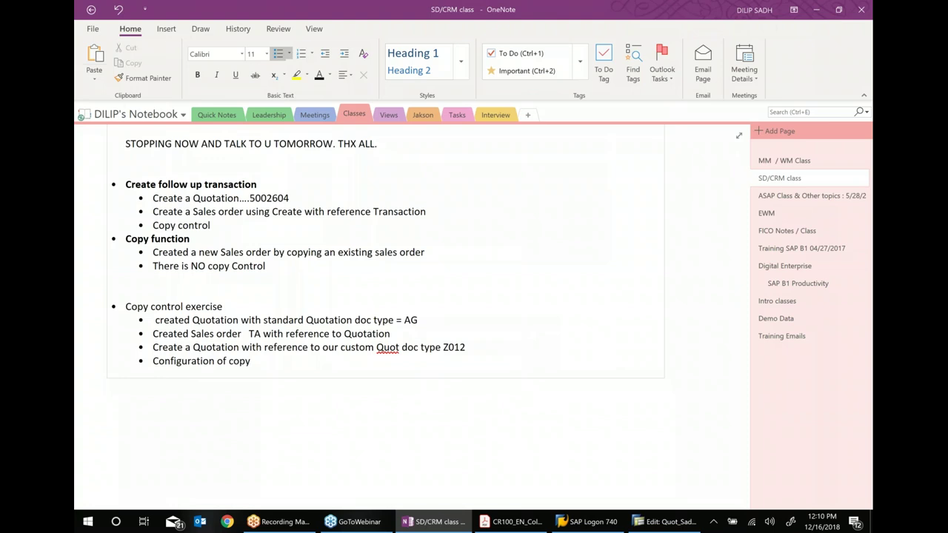
{"action": "type", "text": " copy between doc type Z01"}
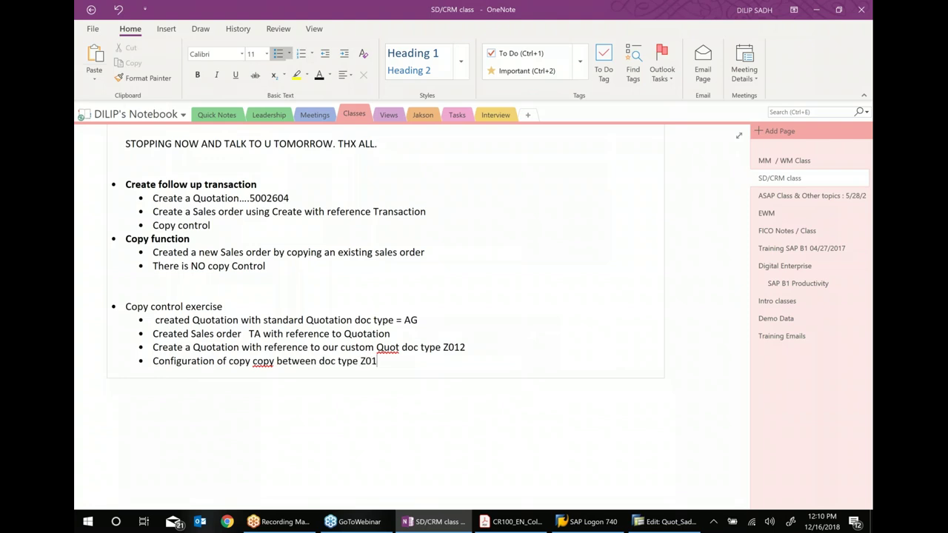
{"action": "type", "text": "2 and  TA"}
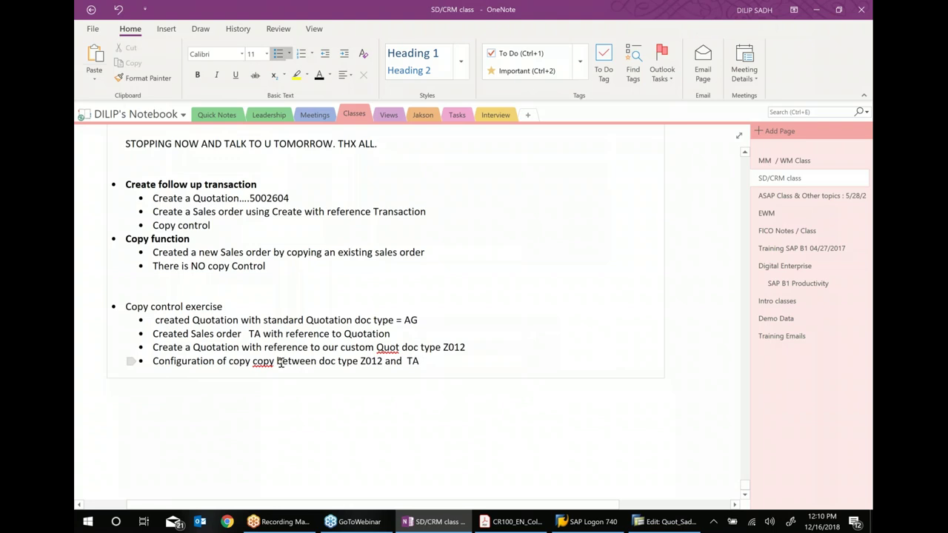
{"action": "left_click", "coordinate": [276, 361]}
{"action": "key", "text": "Return"}
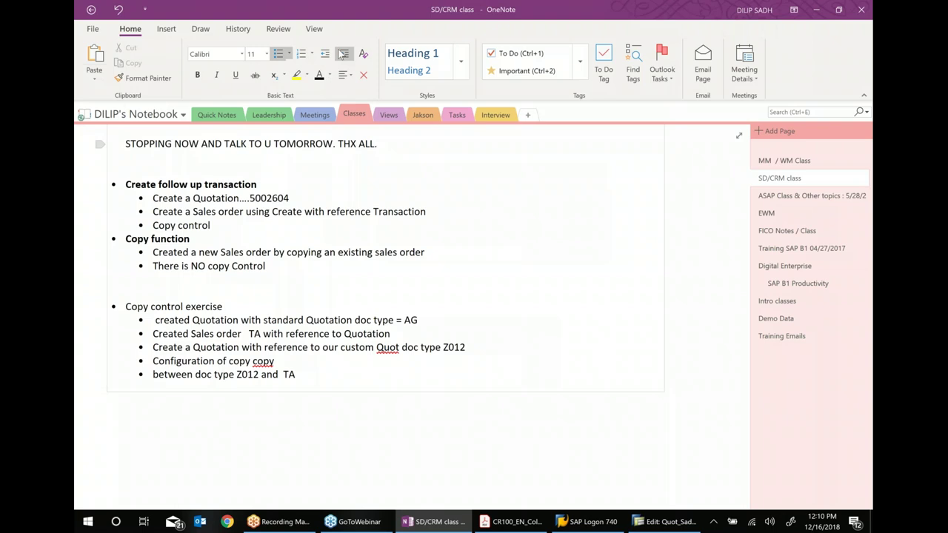
{"action": "left_click", "coordinate": [343, 53]}
Correct the duplicated word in the fourth exercise bullet so that it reads "Configuration of copy control"
{"action": "left_click", "coordinate": [282, 361]}
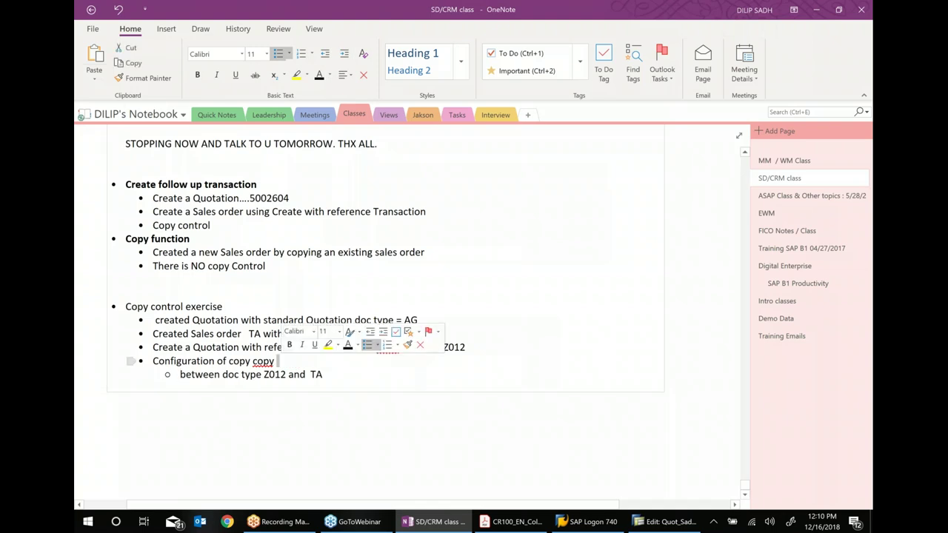
{"action": "key", "text": "Delete"}
{"action": "key", "text": "BackSpace"}
{"action": "key", "text": "BackSpace"}
{"action": "type", "text": "NTROL between doc type Z012 and  TA"}
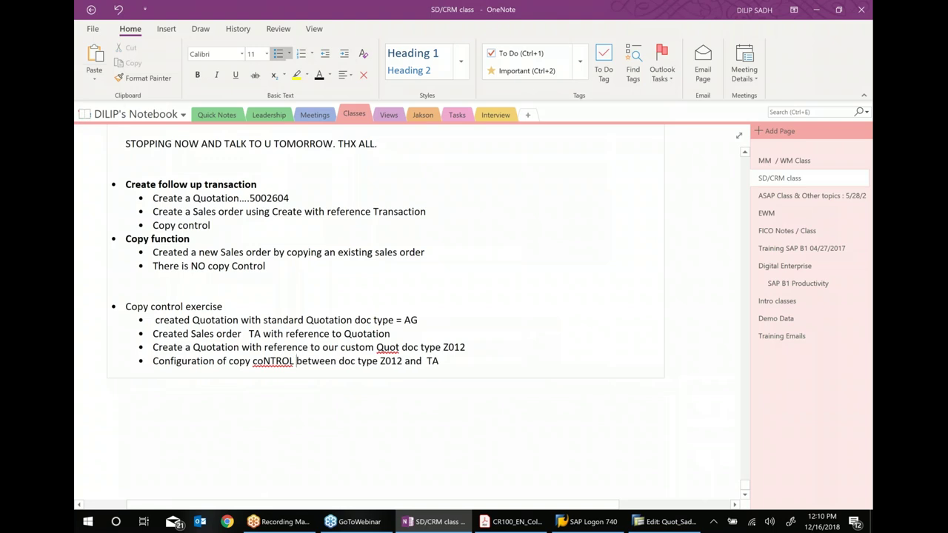
{"action": "key", "text": "BackSpace"}
{"action": "key", "text": "BackSpace"}
{"action": "key", "text": "BackSpace"}
{"action": "key", "text": "BackSpace"}
{"action": "key", "text": "BackSpace"}
{"action": "key", "text": "BackSpace"}
{"action": "type", "text": "ntrol"}
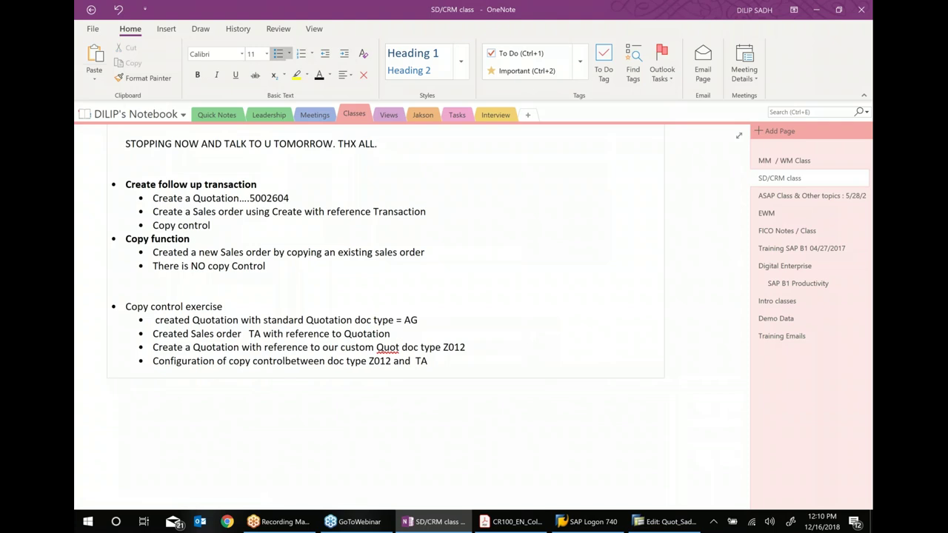
Put "between doc type Z012 and TA" in an indented sub-bullet and add a second one reading "Between Item category Z012 and TAN"
{"action": "key", "text": "Return"}
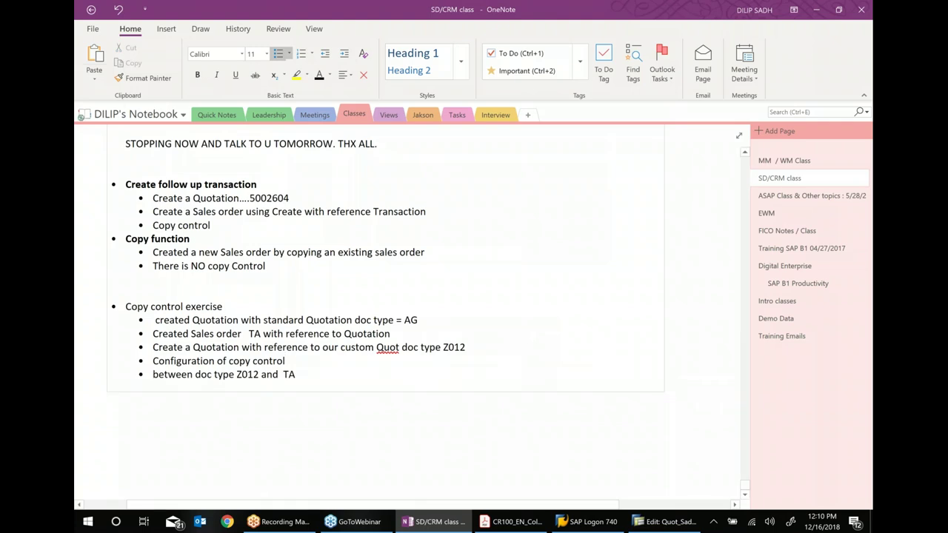
{"action": "left_click", "coordinate": [344, 53]}
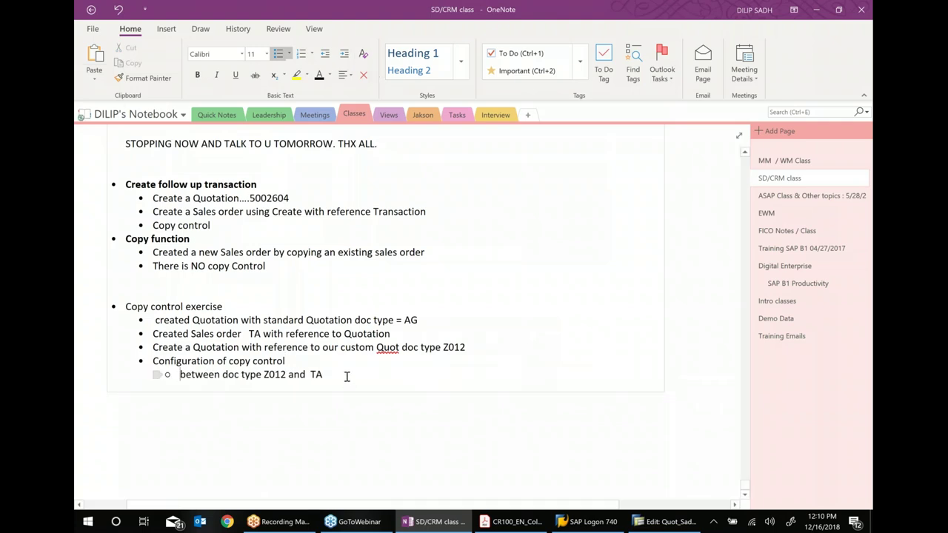
{"action": "key", "text": "Return"}
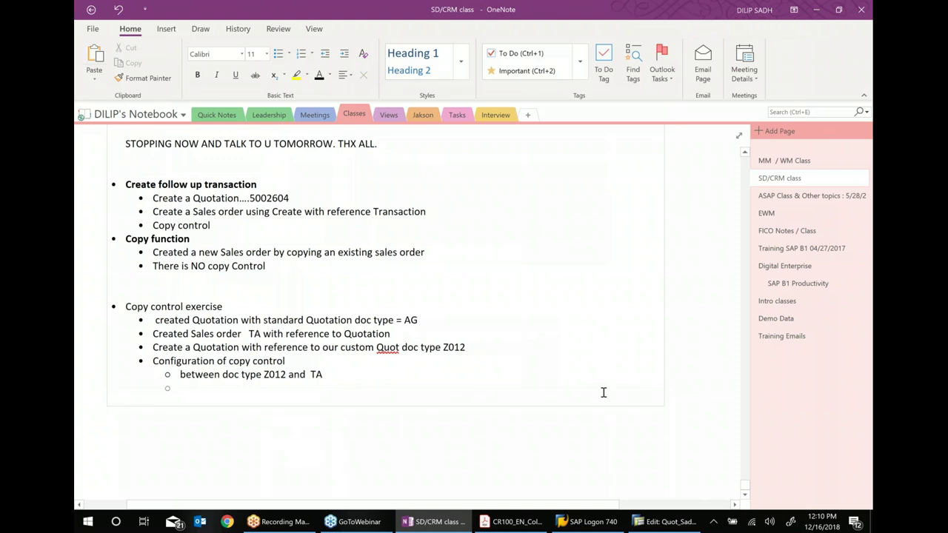
{"action": "type", "text": "Between Ite"}
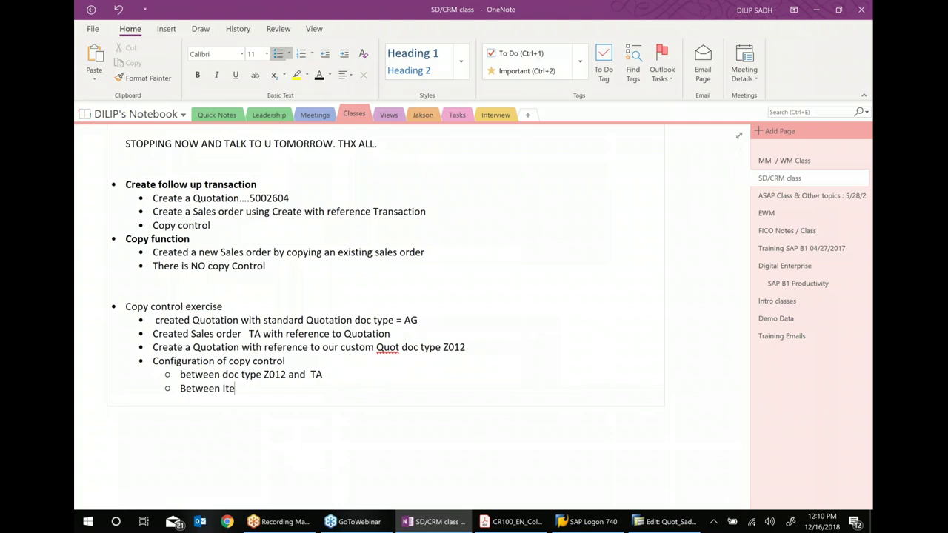
{"action": "type", "text": "m category"}
{"action": "type", "text": " Z10"}
{"action": "key", "text": "BackSpace"}
{"action": "key", "text": "BackSpace"}
{"action": "type", "text": "012"}
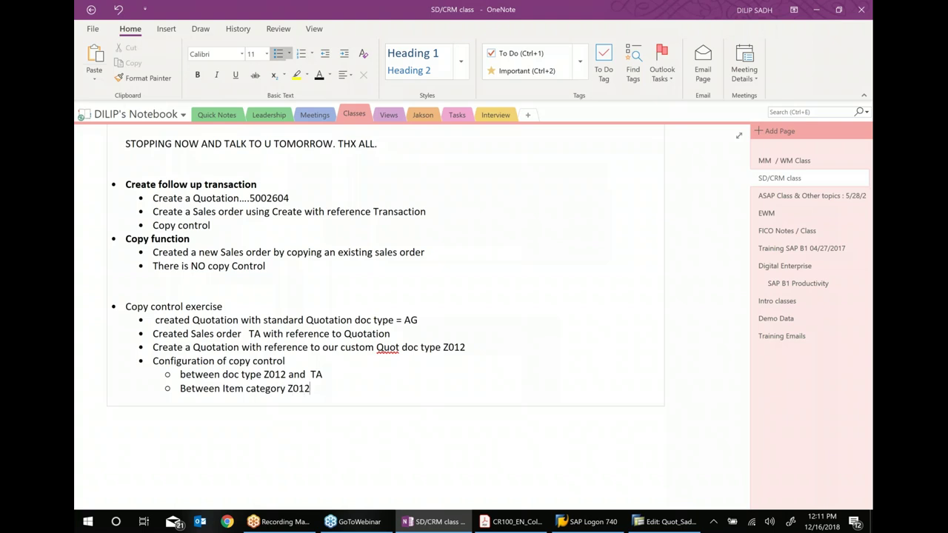
{"action": "type", "text": " and Tan"}
{"action": "key", "text": "BackSpace"}
{"action": "key", "text": "BackSpace"}
{"action": "type", "text": "AN"}
Switch to SAP, leave the quotation for transaction SPRO and display the SAP Reference IMG
{"action": "left_click", "coordinate": [670, 522]}
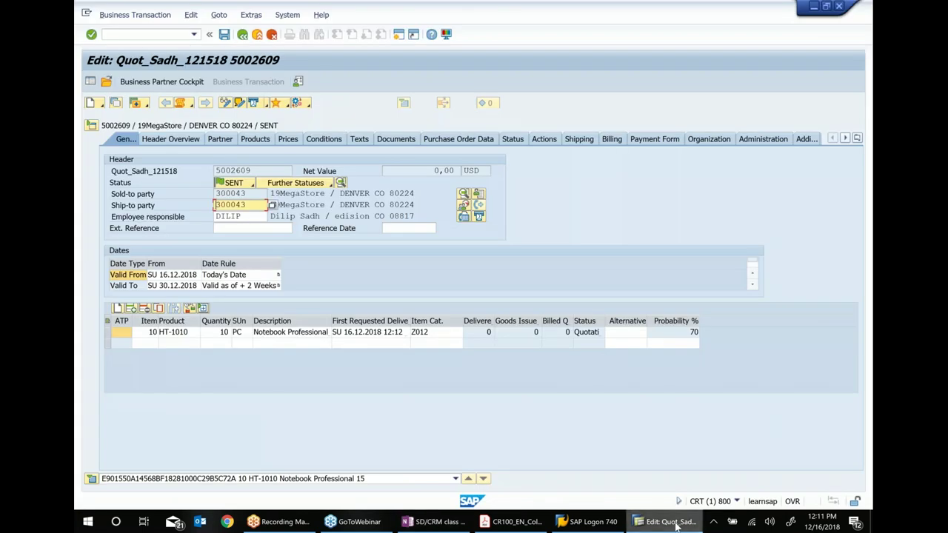
{"action": "left_click", "coordinate": [103, 34]}
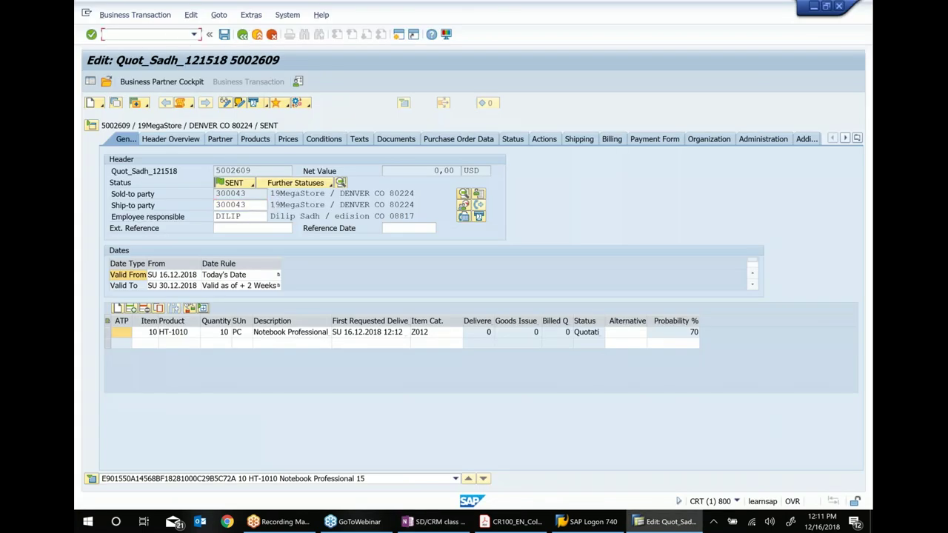
{"action": "type", "text": "/NSPRO"}
{"action": "key", "text": "Return"}
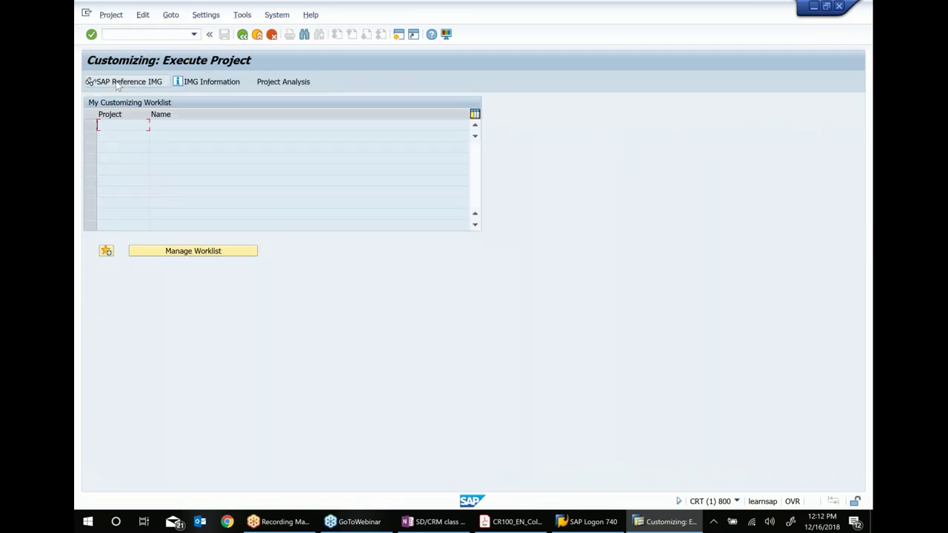
{"action": "left_click", "coordinate": [122, 82]}
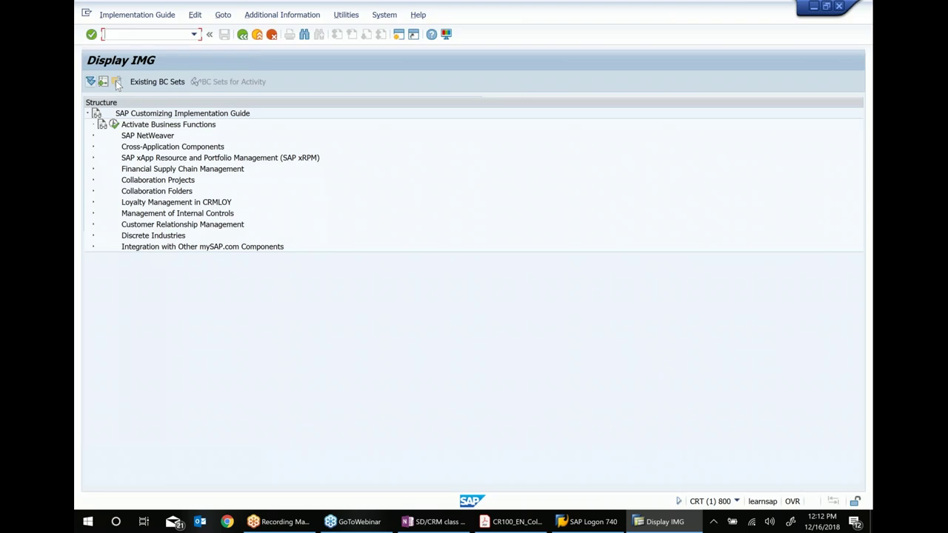
Expand the IMG through Customer Relationship Management, Transactions and Basic Settings to show the Copying Control for Business Transactions activities
{"action": "left_click", "coordinate": [157, 226]}
{"action": "left_click", "coordinate": [94, 224]}
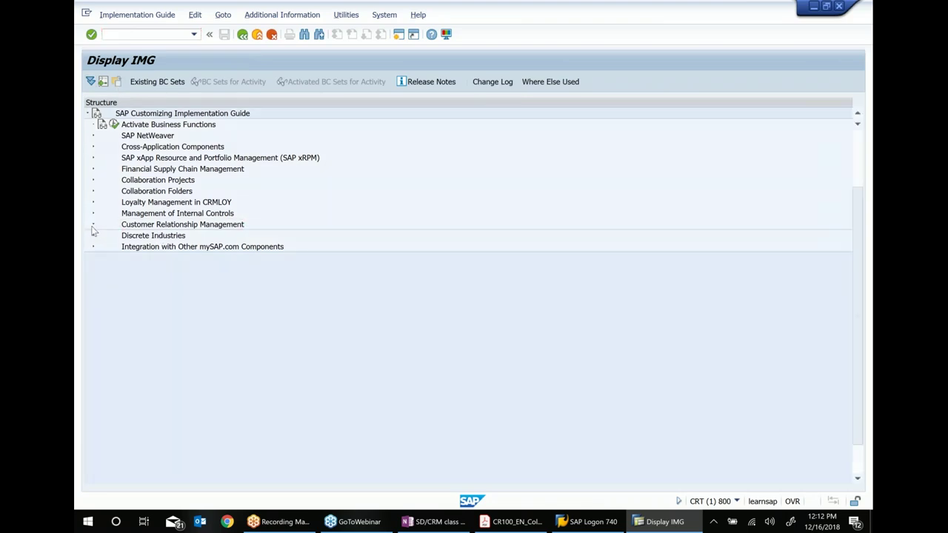
{"action": "left_click", "coordinate": [158, 281]}
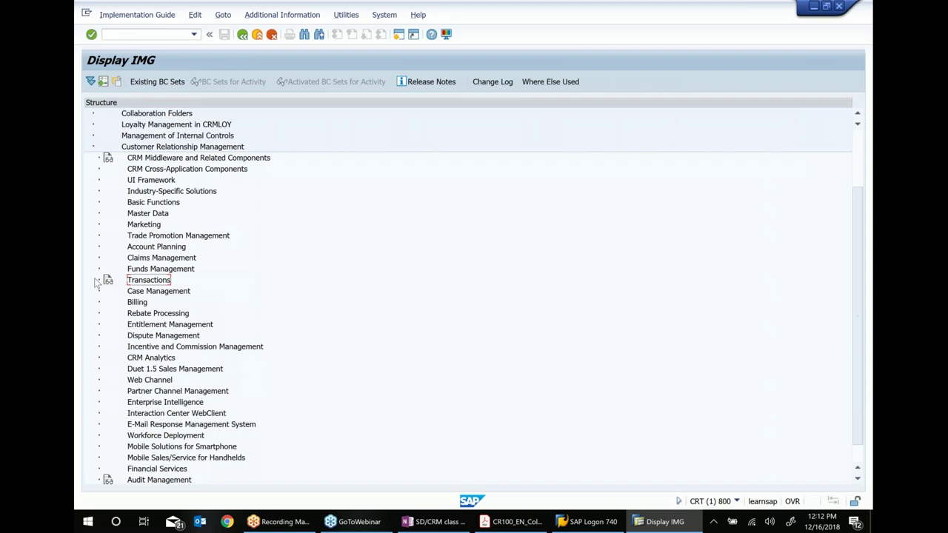
{"action": "left_click", "coordinate": [99, 280]}
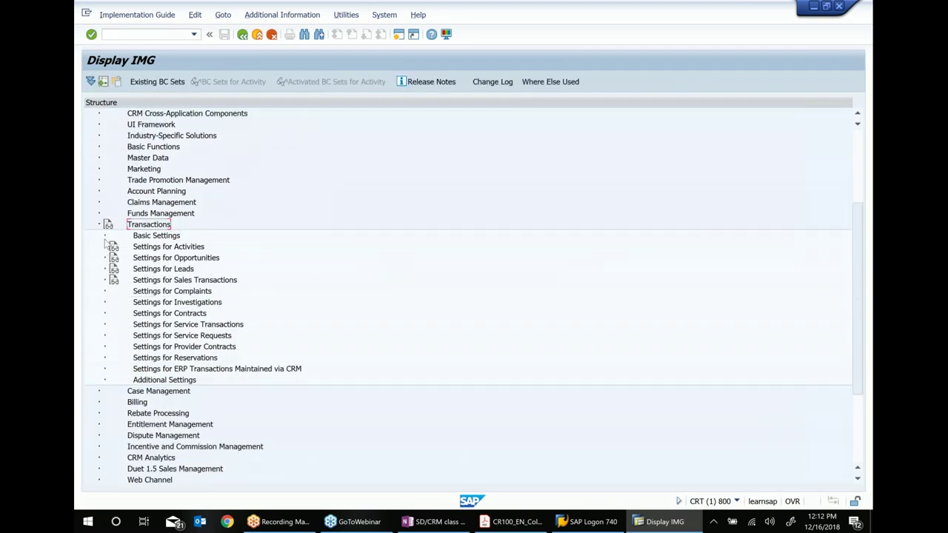
{"action": "left_click", "coordinate": [105, 235]}
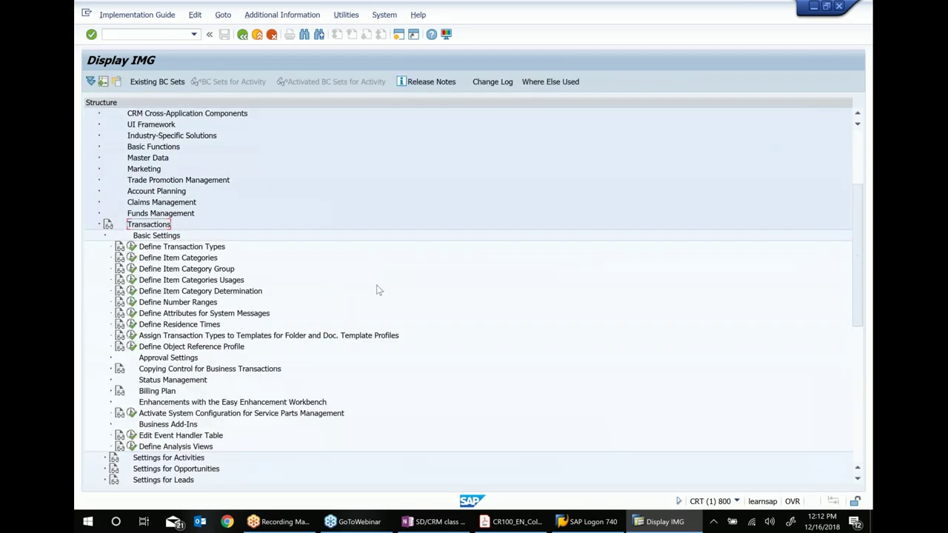
{"action": "left_click", "coordinate": [168, 369]}
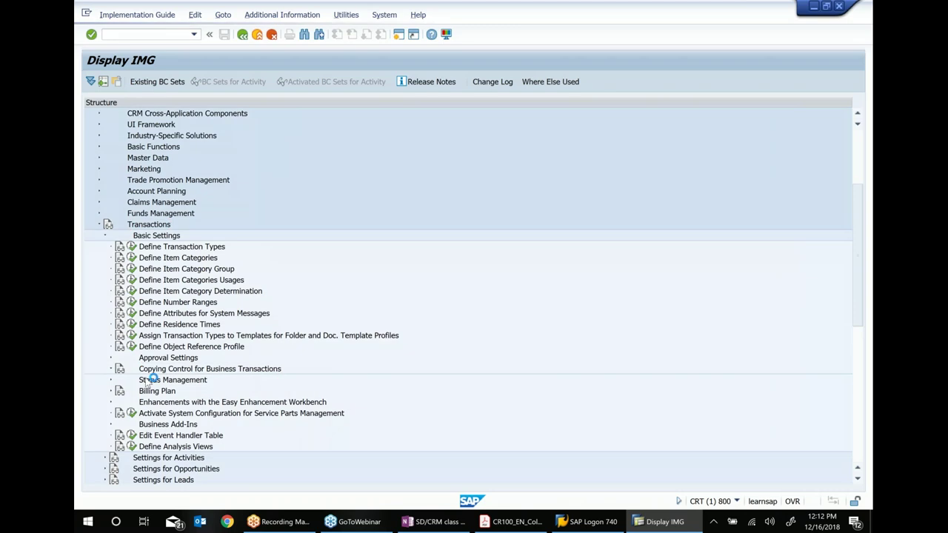
{"action": "double_click", "coordinate": [243, 368]}
Execute the IMG activity Define Copying Control for Transaction Types
{"action": "scroll", "coordinate": [243, 360], "scroll_direction": "down", "scroll_amount": 1}
{"action": "left_click", "coordinate": [234, 348]}
{"action": "scroll", "coordinate": [358, 302], "scroll_direction": "up", "scroll_amount": 2}
{"action": "scroll", "coordinate": [358, 308], "scroll_direction": "up", "scroll_amount": 1}
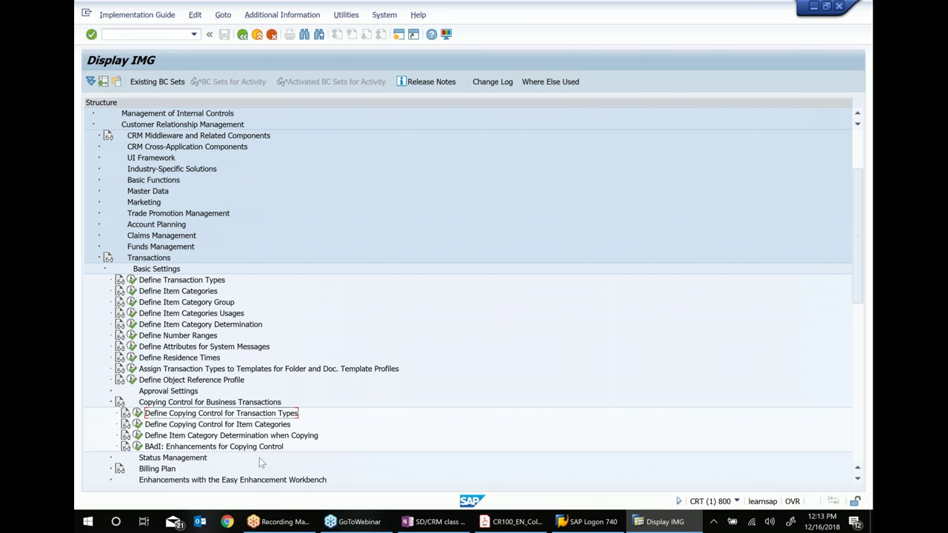
{"action": "left_click", "coordinate": [232, 427]}
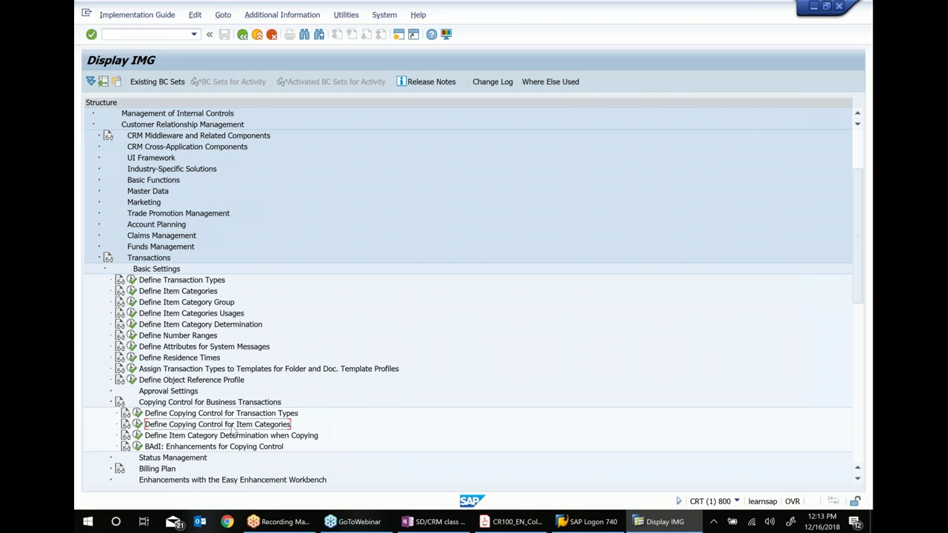
{"action": "scroll", "coordinate": [475, 357], "scroll_direction": "down", "scroll_amount": 2}
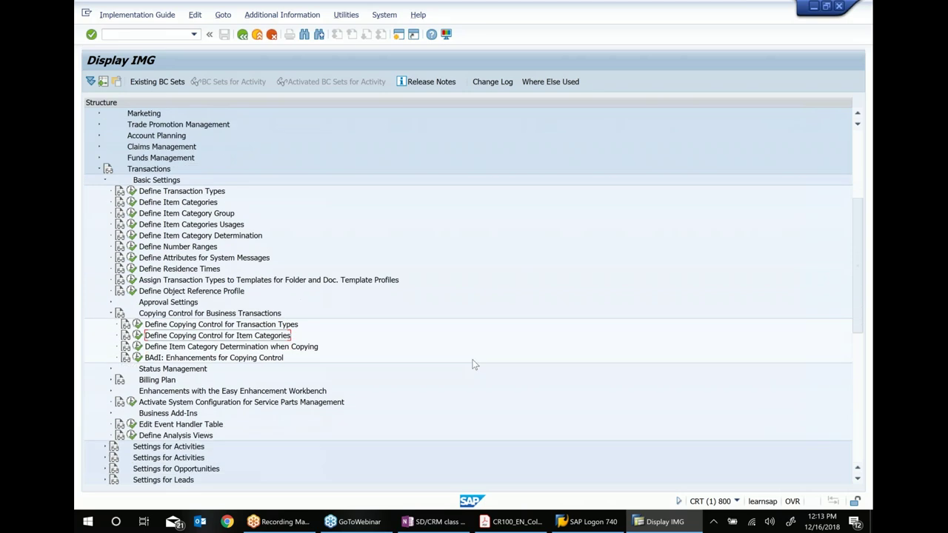
{"action": "scroll", "coordinate": [456, 358], "scroll_direction": "down", "scroll_amount": 3}
{"action": "left_click", "coordinate": [222, 257]}
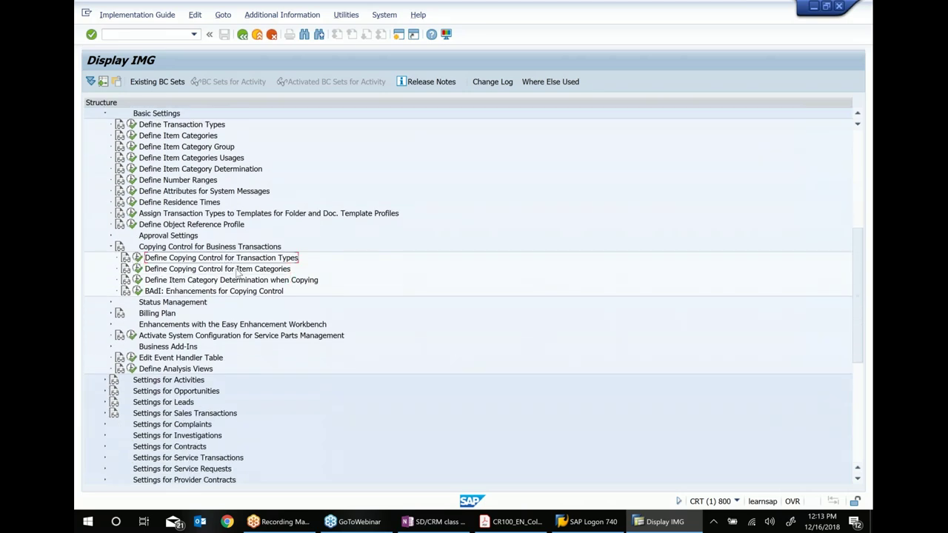
{"action": "left_click", "coordinate": [137, 258]}
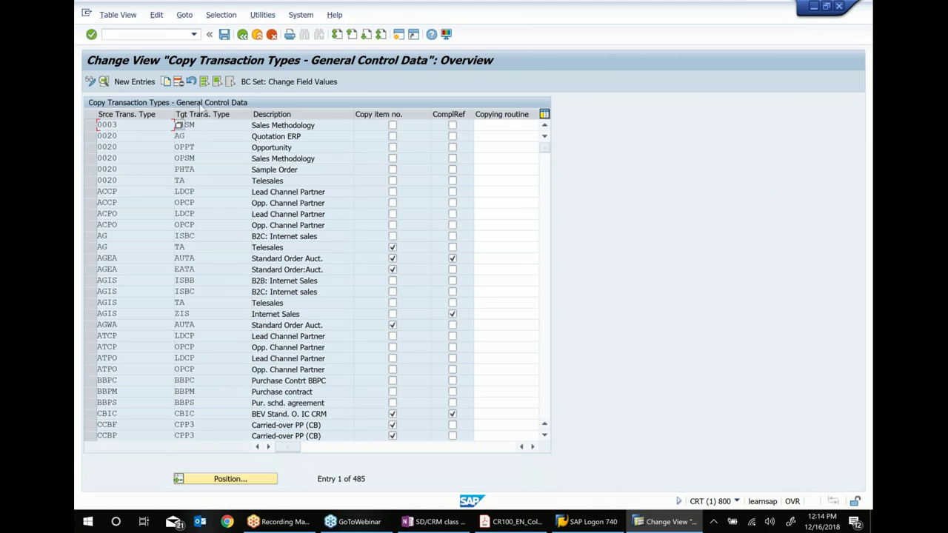
Copy the AG to TA transaction type entry as a new one with source transaction type Z012 and target TA
{"action": "left_click", "coordinate": [89, 246]}
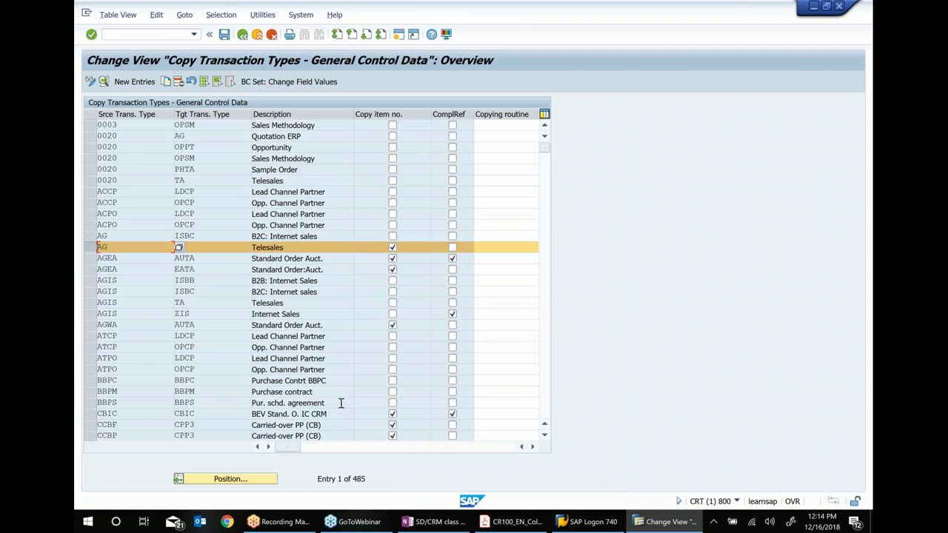
{"action": "left_click", "coordinate": [492, 249]}
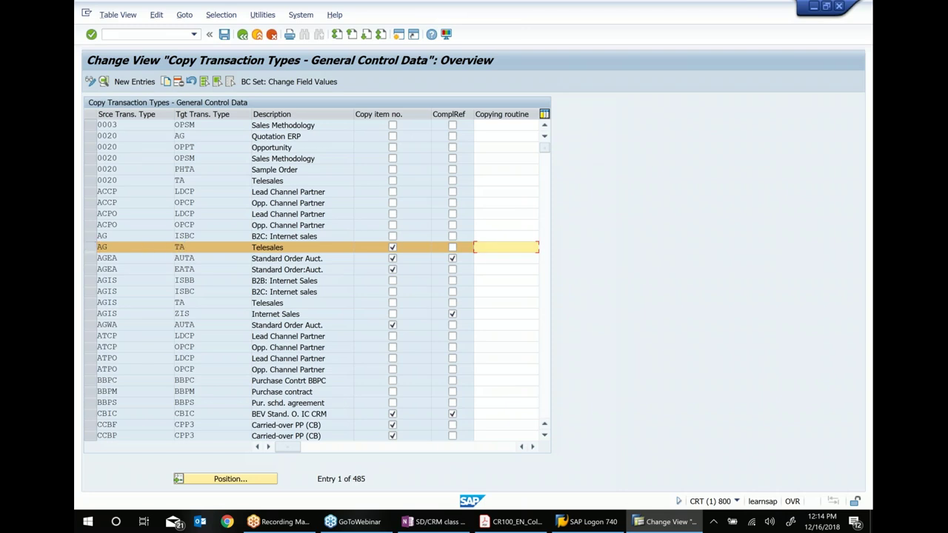
{"action": "left_click", "coordinate": [167, 83]}
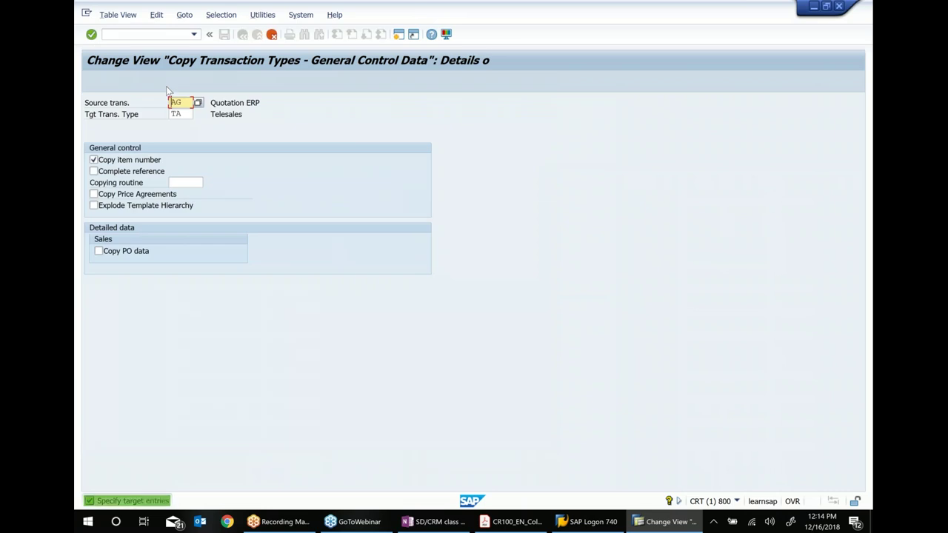
{"action": "double_click", "coordinate": [184, 102]}
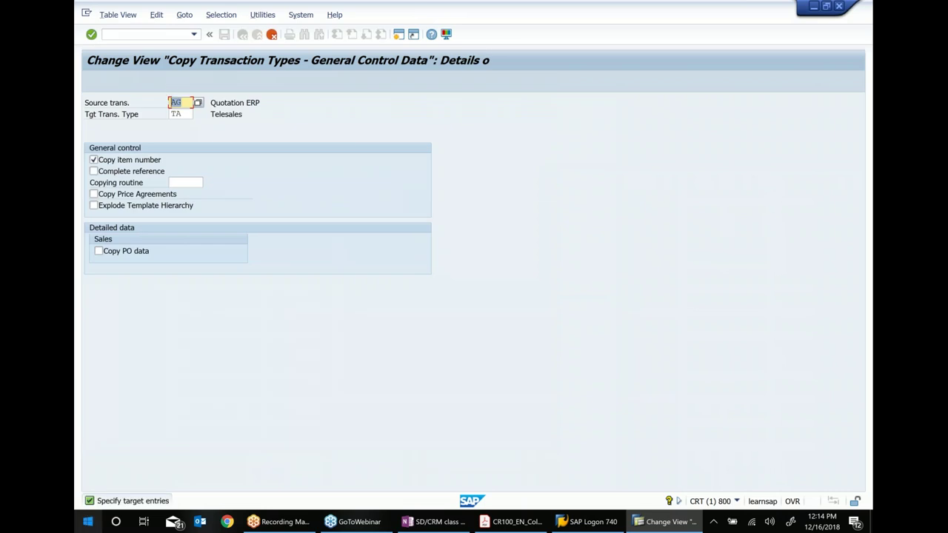
{"action": "type", "text": "Z012"}
{"action": "key", "text": "Return"}
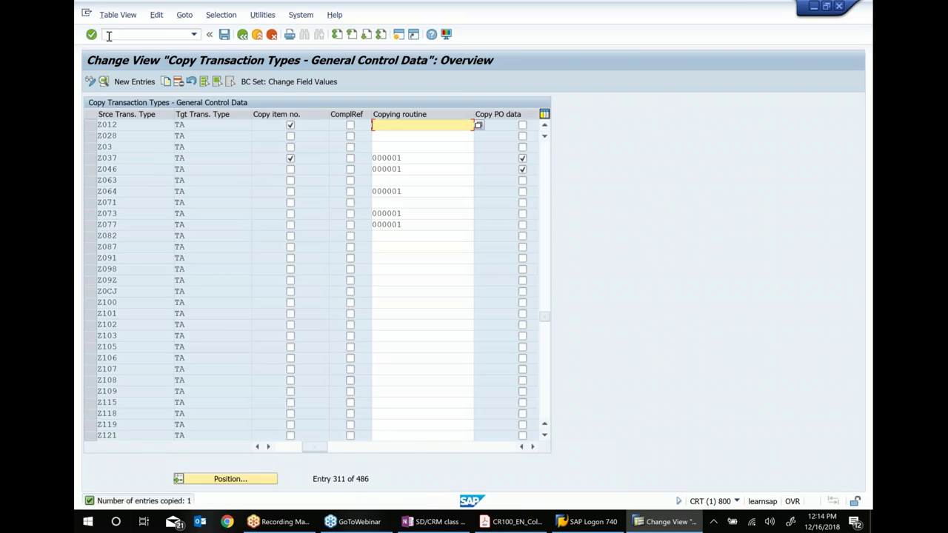
Save the transaction type copying control under the proposed customizing request and return to the IMG
{"action": "left_click", "coordinate": [224, 35]}
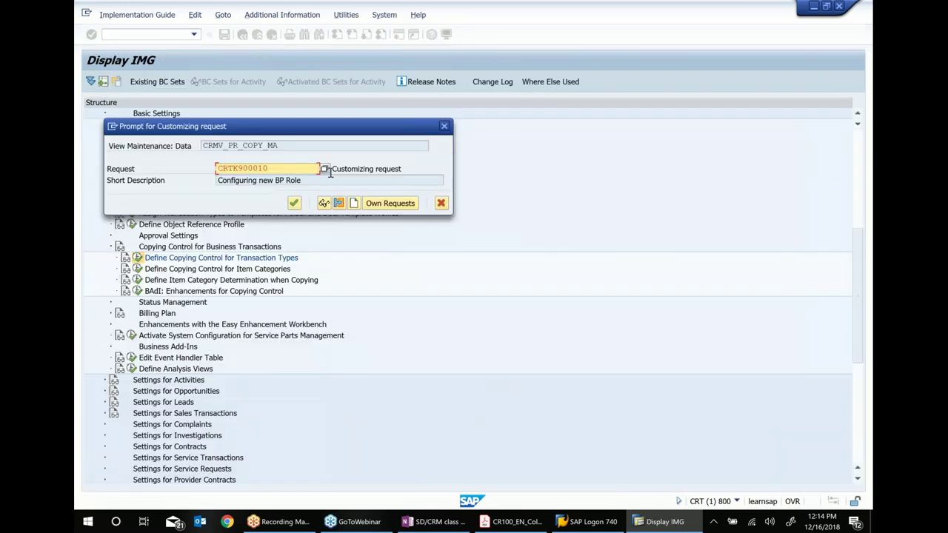
{"action": "left_click", "coordinate": [294, 202]}
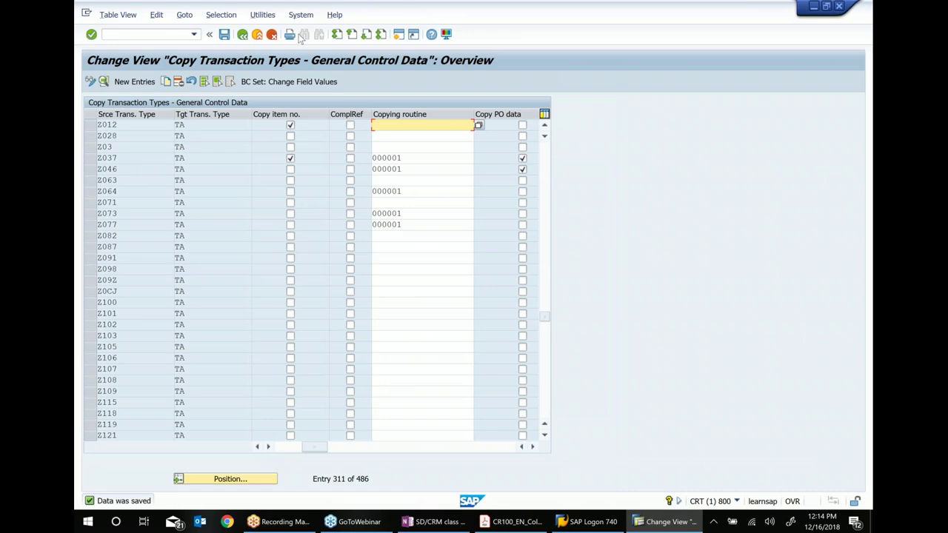
{"action": "left_click", "coordinate": [242, 35]}
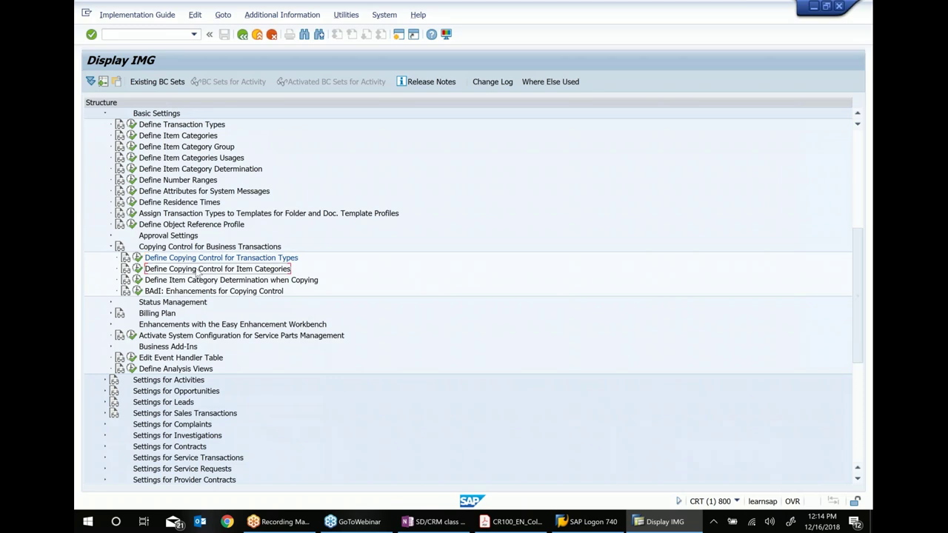
In Define Copying Control for Item Categories, copy the AGN to TAN entry with source item category Z012 and target TAN
{"action": "left_click", "coordinate": [138, 270]}
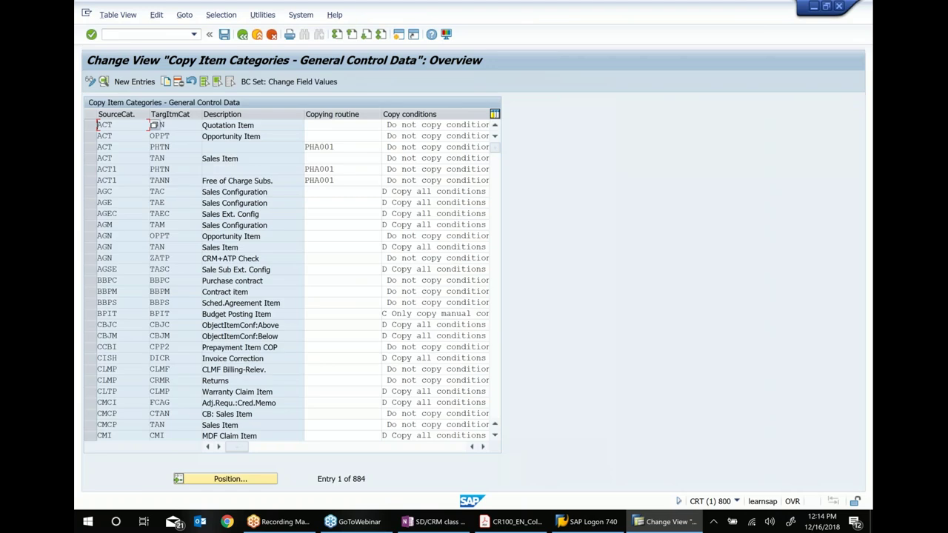
{"action": "left_click", "coordinate": [91, 247]}
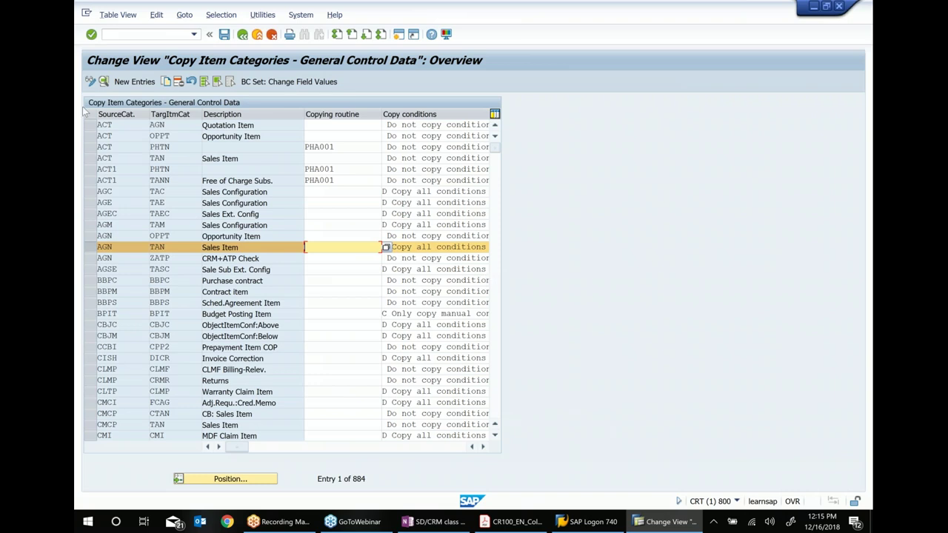
{"action": "left_click", "coordinate": [167, 82]}
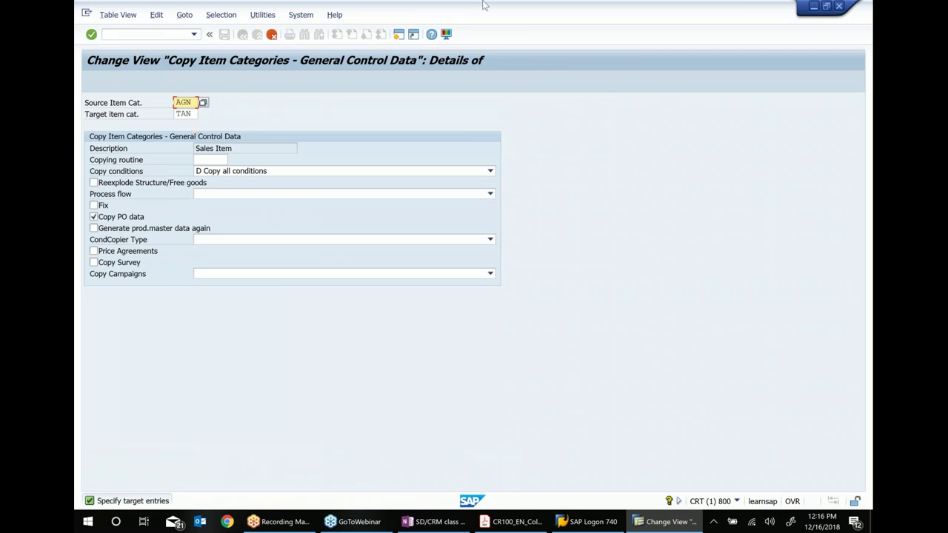
{"action": "left_click_drag", "start_coordinate": [194, 101], "coordinate": [80, 110]}
{"action": "type", "text": "Z012"}
{"action": "key", "text": "Return"}
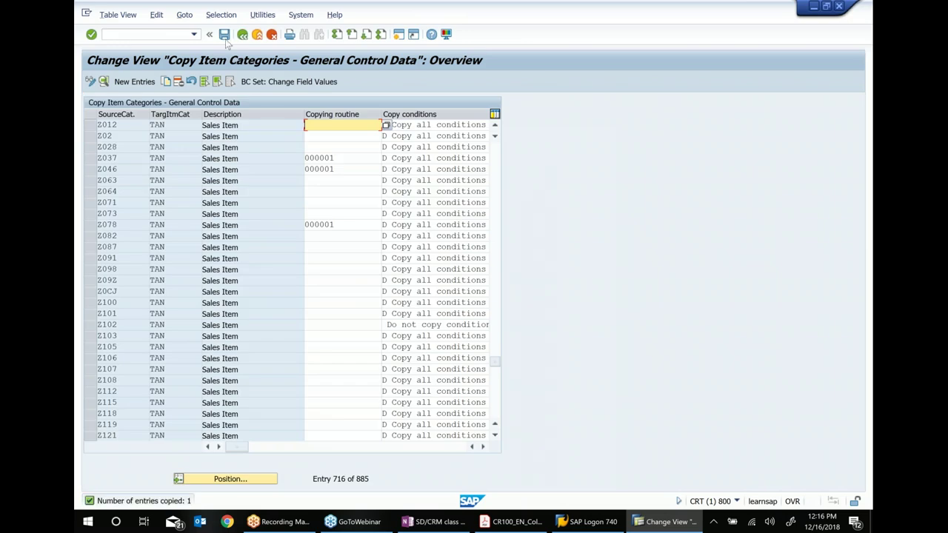
Save the item category copying control under the proposed customizing request and return to the IMG
{"action": "left_click", "coordinate": [225, 37]}
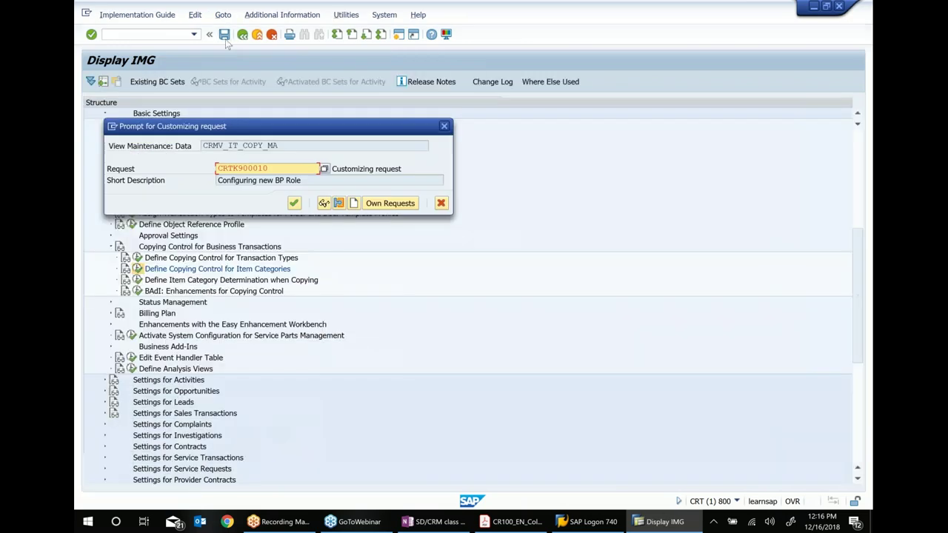
{"action": "left_click", "coordinate": [294, 203]}
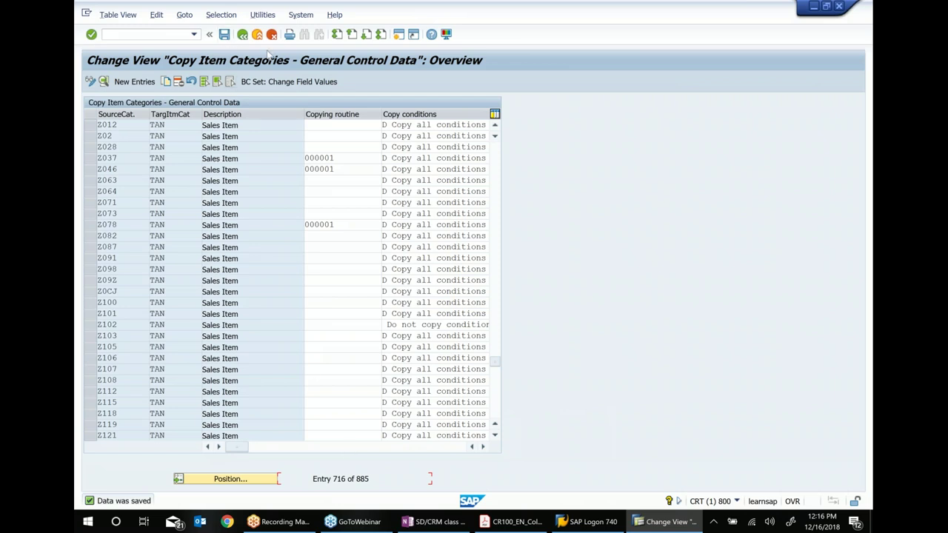
{"action": "left_click", "coordinate": [243, 36]}
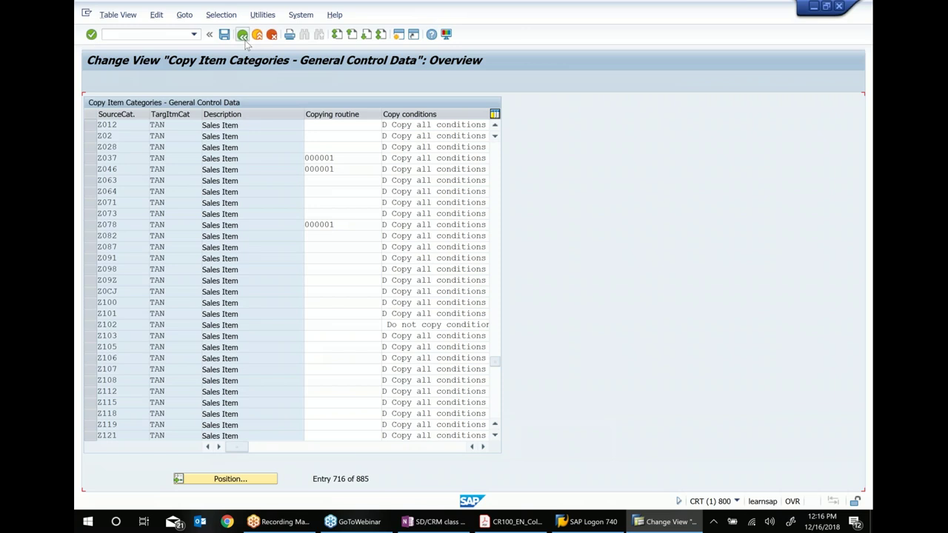
{"action": "left_click", "coordinate": [144, 36]}
Switch to OneNote and add a "Test it" sub-bullet below "Between Item category Z012 and TAN"
{"action": "left_click", "coordinate": [437, 521]}
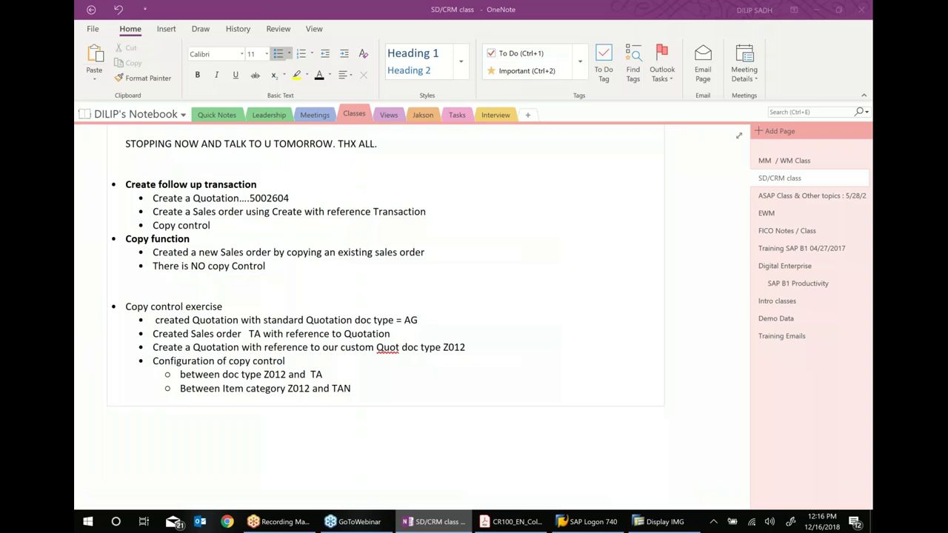
{"action": "key", "text": "Return"}
{"action": "type", "text": "tEST ot"}
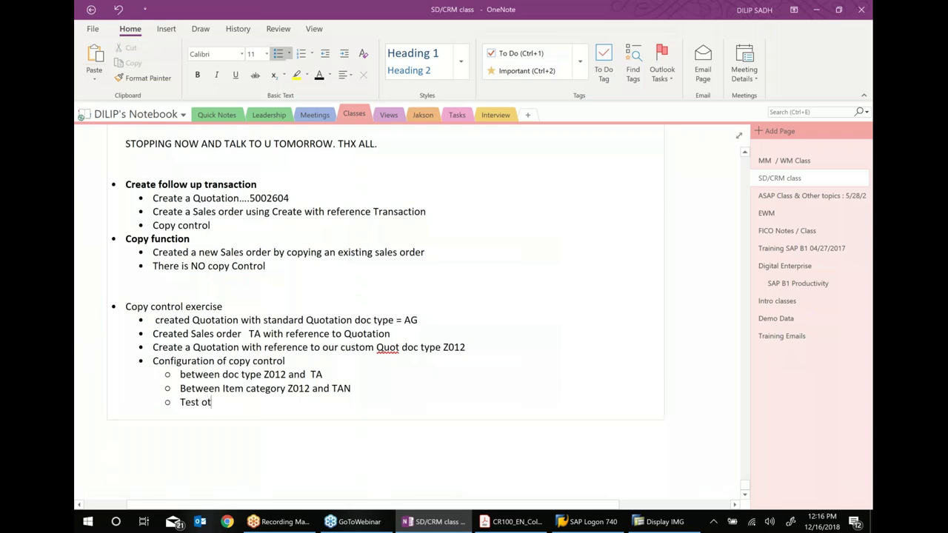
{"action": "key", "text": "BackSpace"}
{"action": "key", "text": "BackSpace"}
{"action": "type", "text": "it"}
{"action": "key", "text": "Return"}
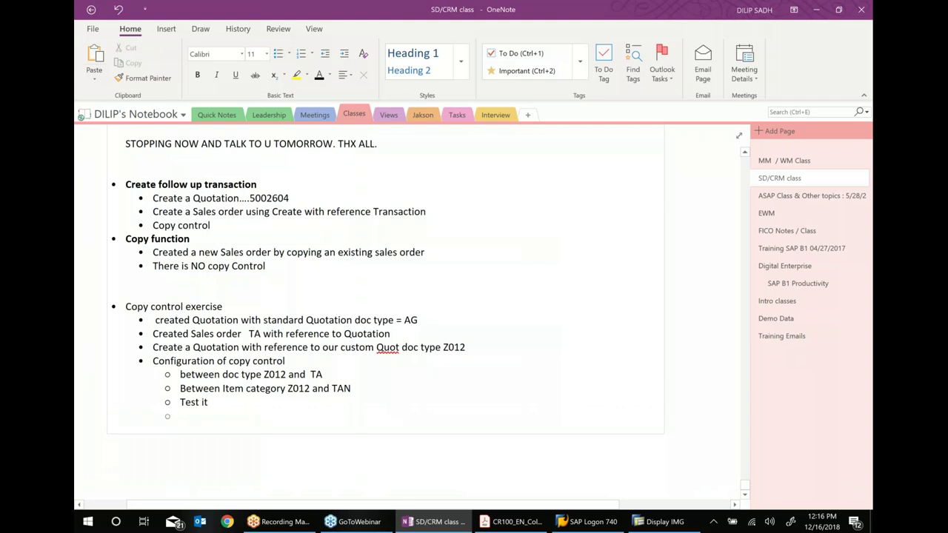
Add an indented bullet under "Test it" reading "Create a Quotation doc type"
{"action": "left_click", "coordinate": [344, 53]}
{"action": "type", "text": "Create a Q"}
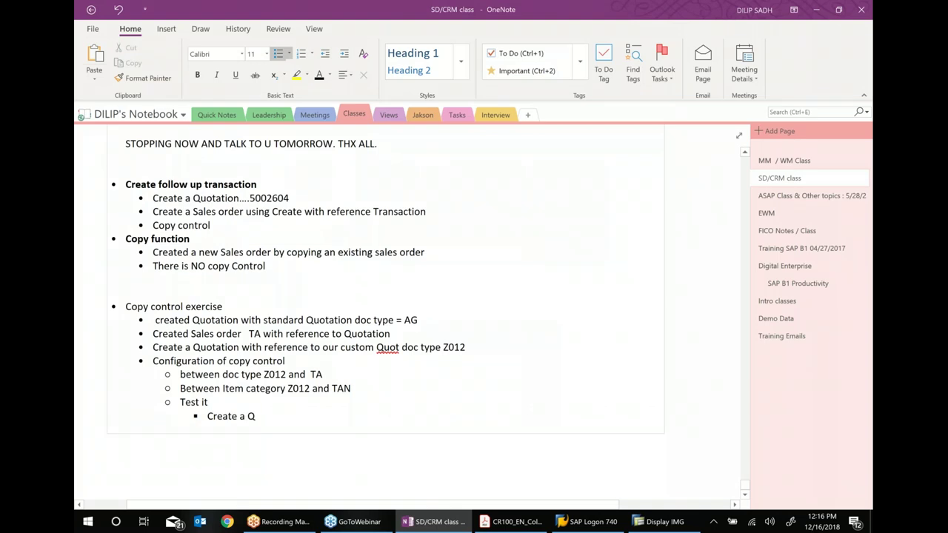
{"action": "type", "text": "uotation"}
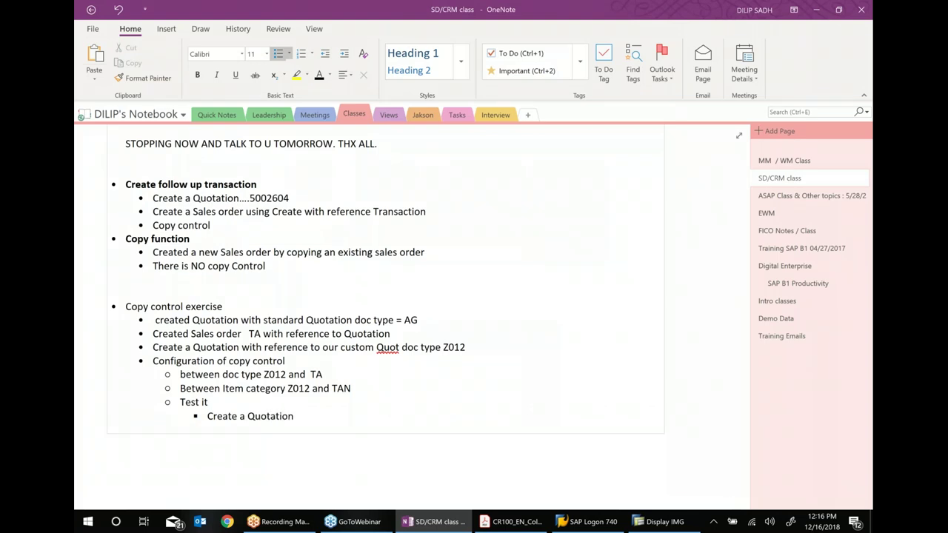
{"action": "type", "text": " doc type"}
Switch to SAP, leave the IMG for the SAP Easy Access menu and open Maintain Sales Orders with a new custom quotation
{"action": "left_click", "coordinate": [659, 521]}
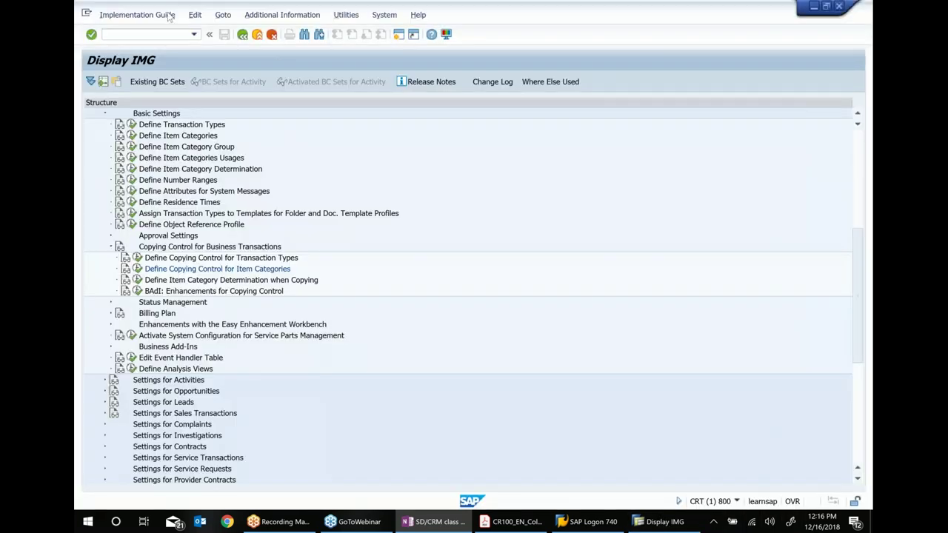
{"action": "left_click", "coordinate": [178, 36]}
{"action": "type", "text": "/"}
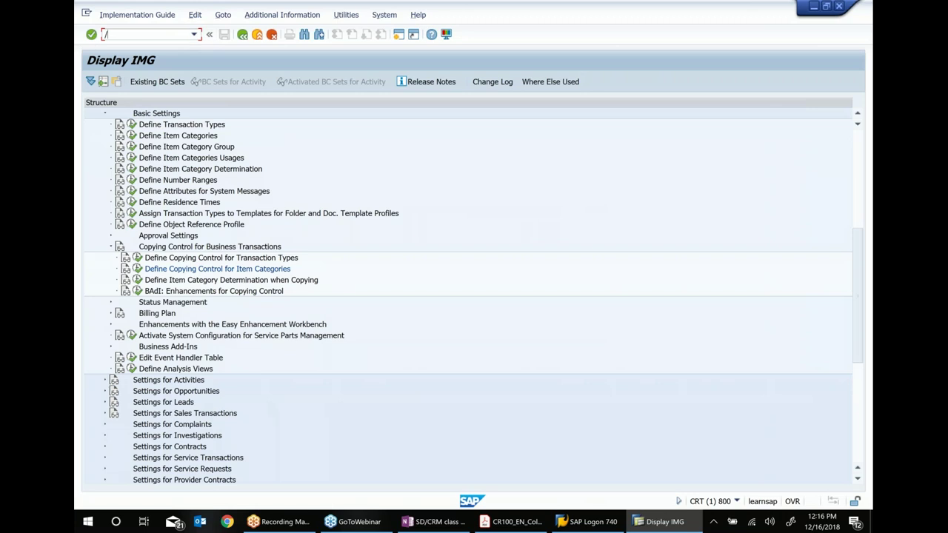
{"action": "type", "text": "n"}
{"action": "key", "text": "Return"}
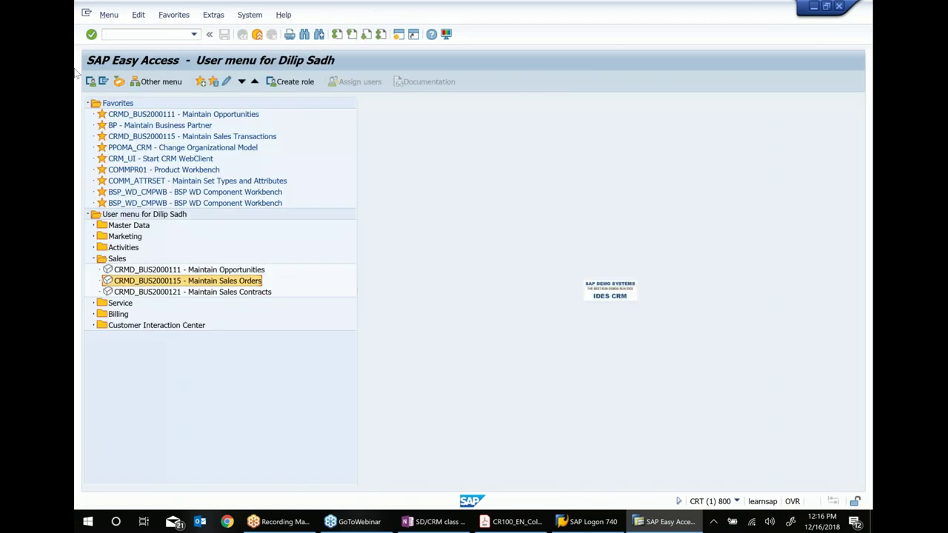
{"action": "double_click", "coordinate": [188, 284]}
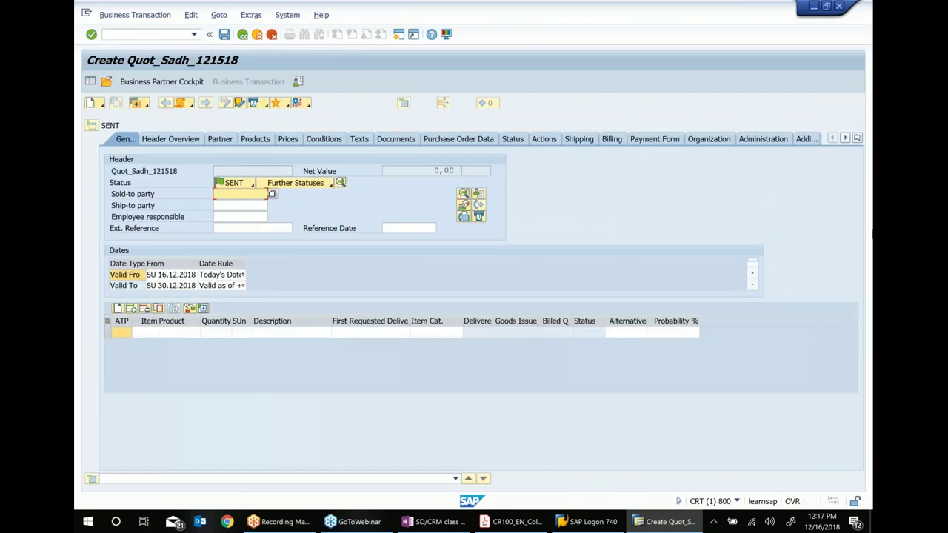
Enter the previously used customer number as the sold-to party of the new quotation
{"action": "key", "text": "BackSpace"}
{"action": "key", "text": "Down"}
{"action": "key", "text": "Return"}
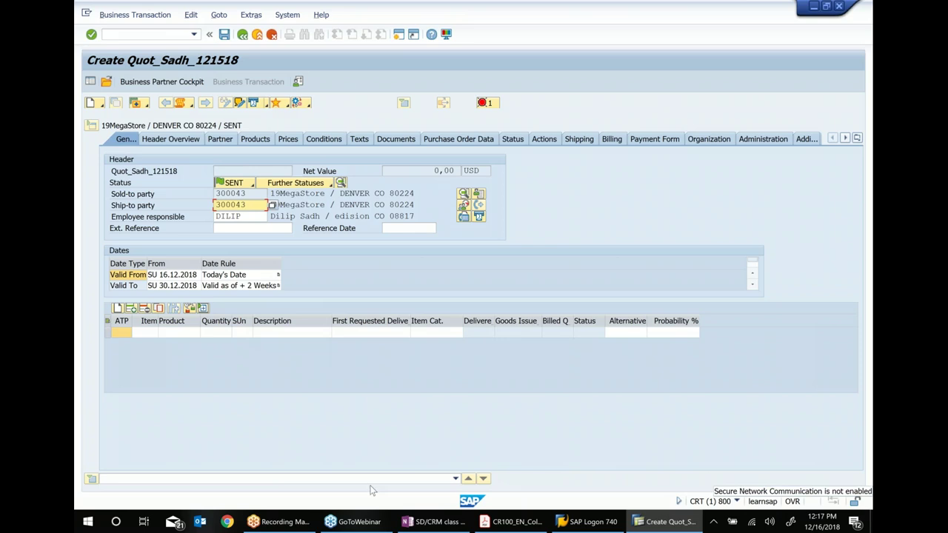
Add product HT-1010 with a quantity of 10 as the first item of the quotation
{"action": "left_click", "coordinate": [186, 335]}
{"action": "type", "text": "h"}
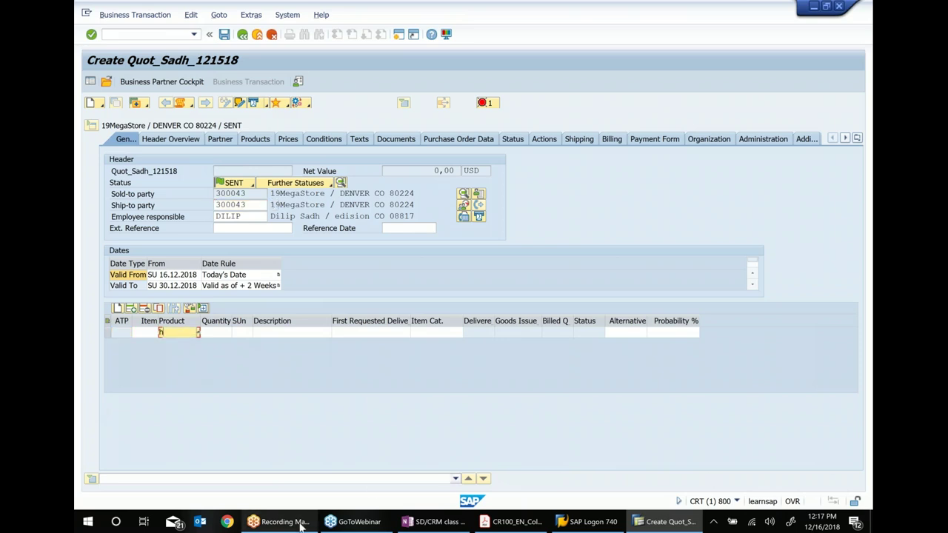
{"action": "type", "text": "t-1010"}
{"action": "key", "text": "Tab"}
{"action": "type", "text": "10"}
{"action": "key", "text": "Return"}
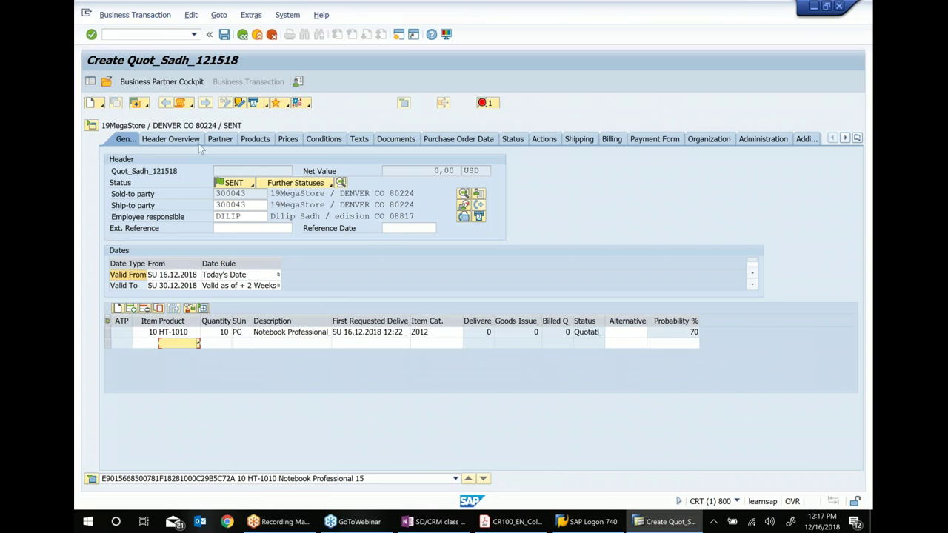
Add a Sales employee partner to the quotation, using the previously entered employee ID
{"action": "left_click", "coordinate": [220, 139]}
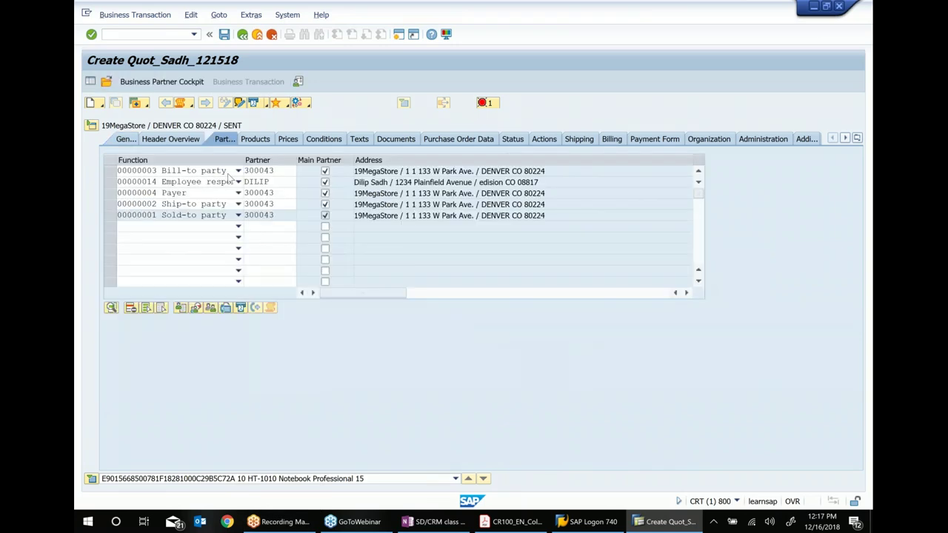
{"action": "left_click", "coordinate": [239, 227]}
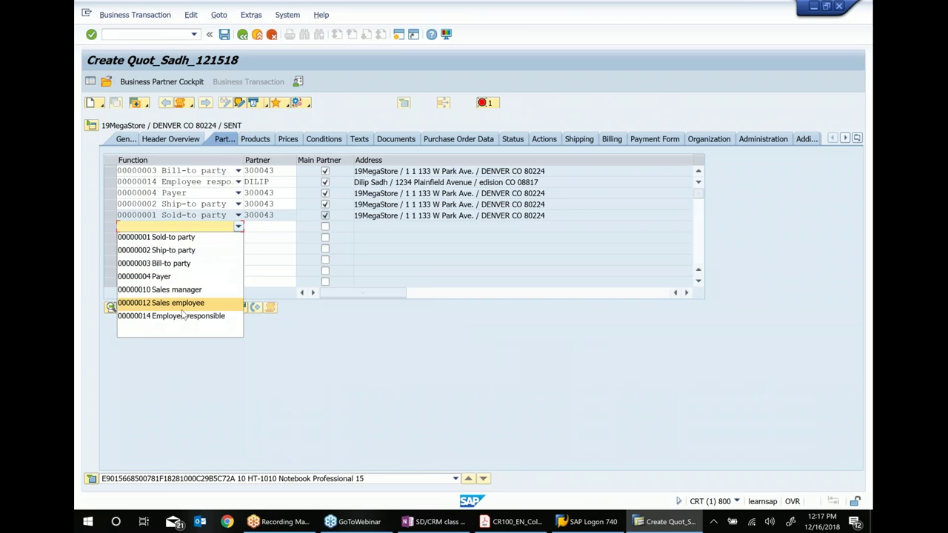
{"action": "left_click", "coordinate": [178, 303]}
{"action": "left_click", "coordinate": [266, 226]}
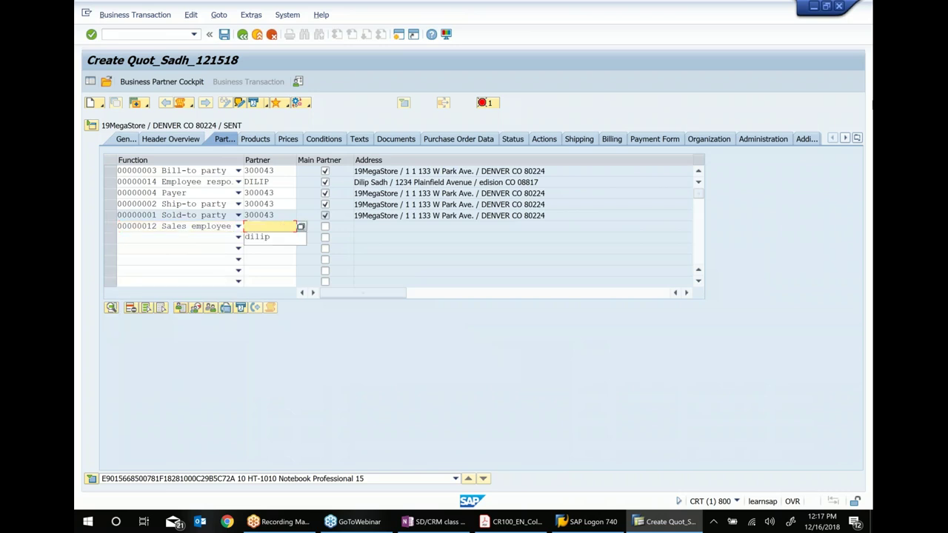
{"action": "left_click", "coordinate": [257, 236]}
{"action": "key", "text": "Return"}
Return to the quotation's general data, save the quotation and switch it to edit mode
{"action": "left_click", "coordinate": [413, 34]}
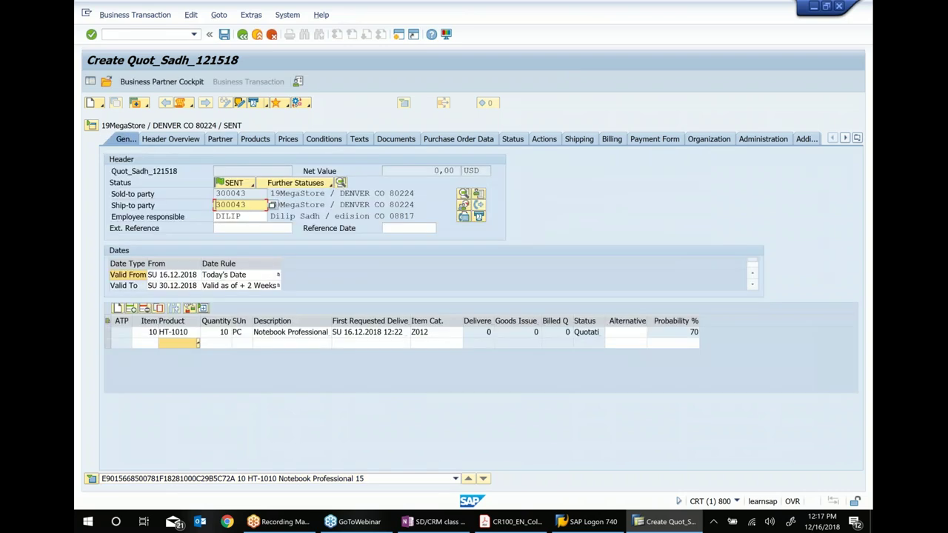
{"action": "left_click", "coordinate": [226, 37]}
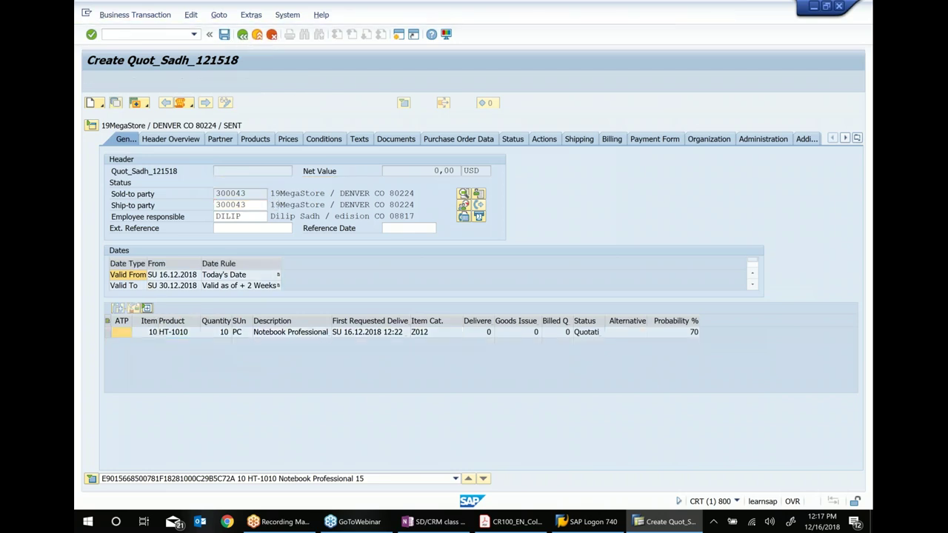
{"action": "left_click", "coordinate": [226, 104]}
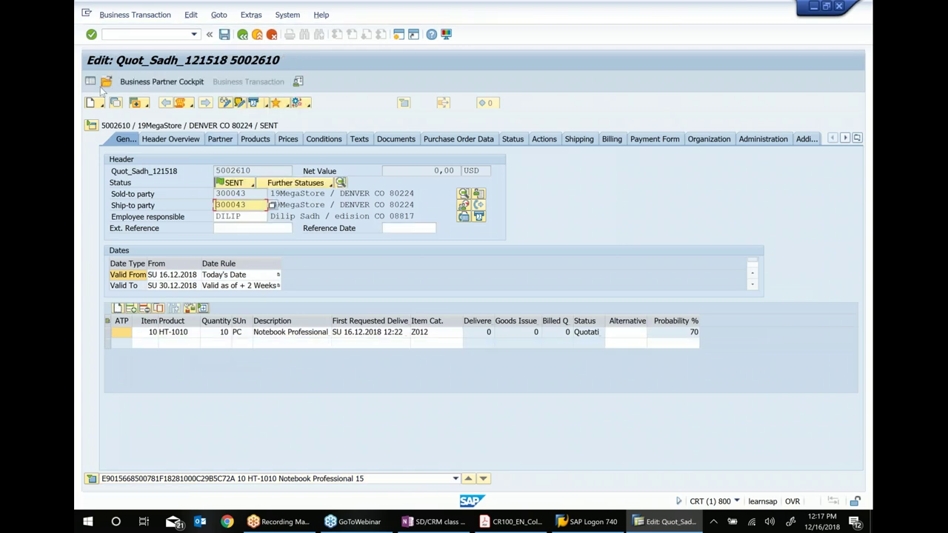
Create a follow-up Telesales transaction from the quotation and copy all of its items into it
{"action": "left_click", "coordinate": [138, 102]}
{"action": "left_click", "coordinate": [146, 105]}
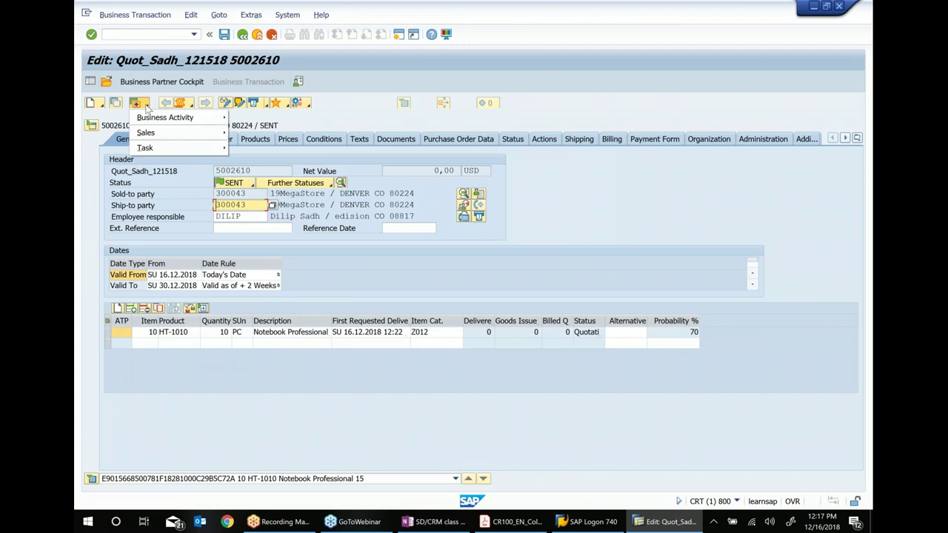
{"action": "mouse_move", "coordinate": [146, 133]}
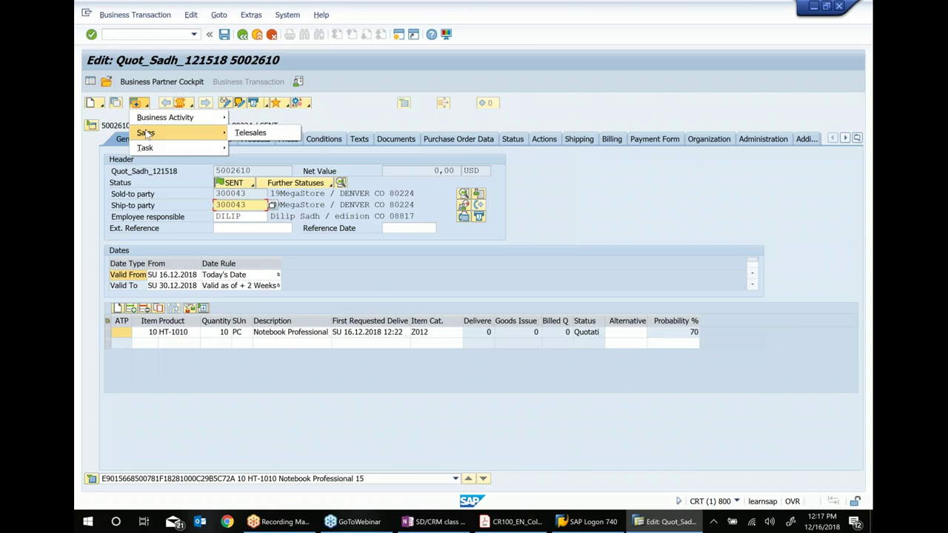
{"action": "left_click", "coordinate": [251, 132]}
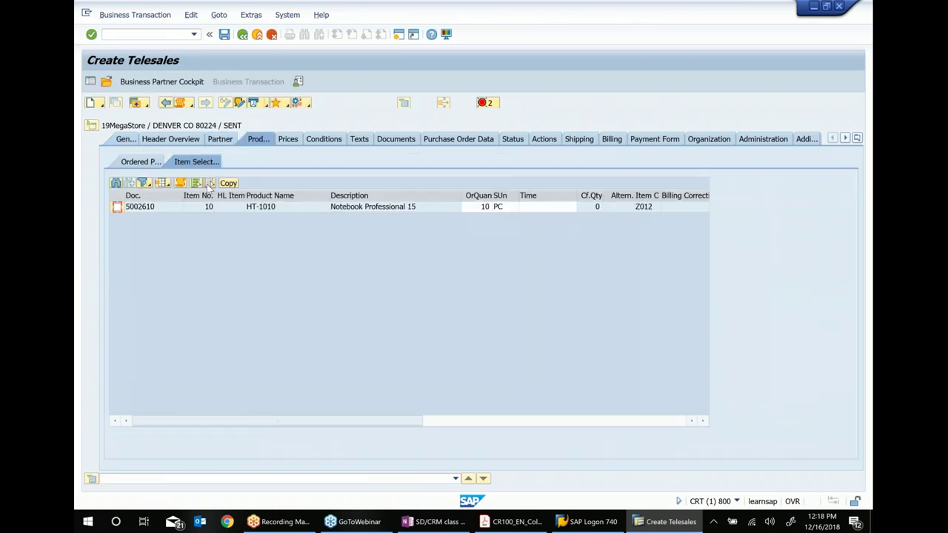
{"action": "left_click", "coordinate": [197, 184]}
{"action": "left_click", "coordinate": [230, 183]}
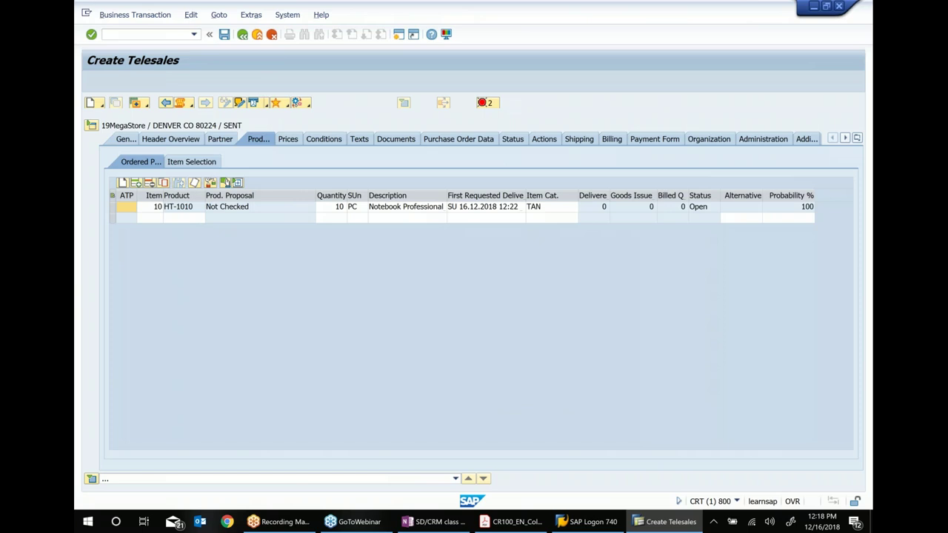
Set the Telesales order's external reference to 11 and its reference date to 15.12.2018
{"action": "left_click", "coordinate": [130, 140]}
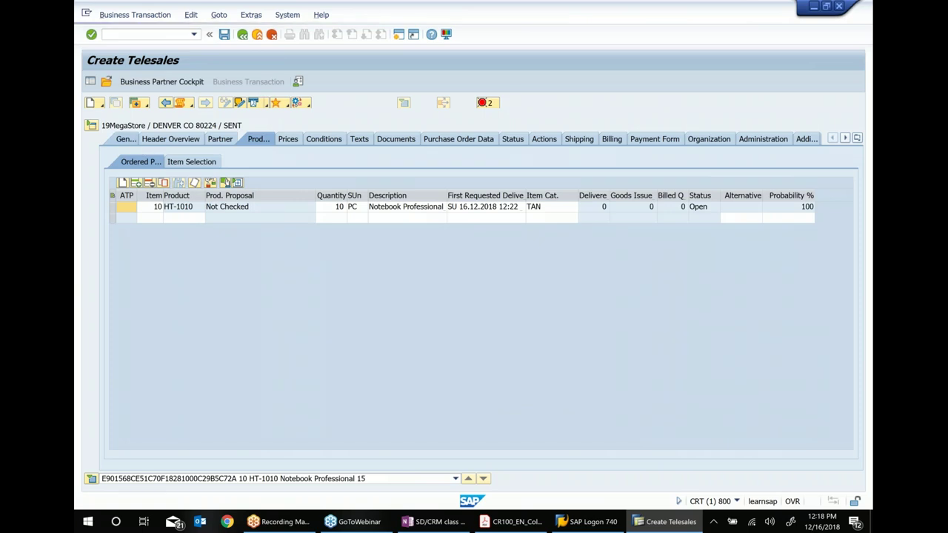
{"action": "left_click", "coordinate": [249, 227]}
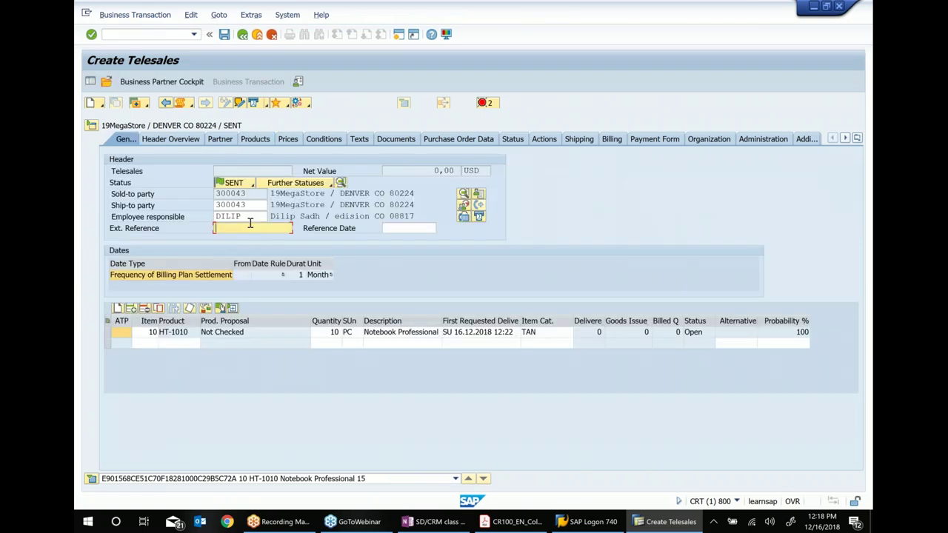
{"action": "type", "text": "11"}
{"action": "key", "text": "Tab"}
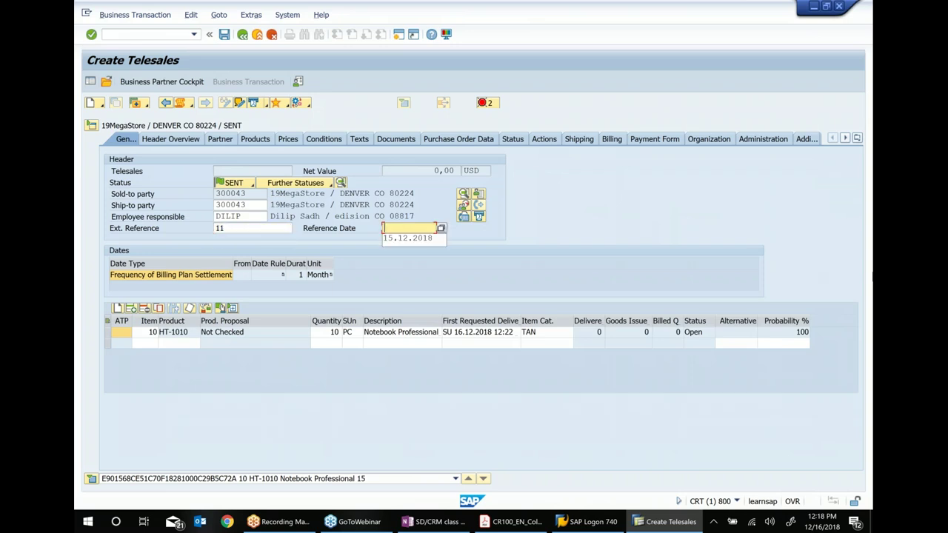
{"action": "key", "text": "Down"}
{"action": "key", "text": "Return"}
{"action": "key", "text": "Return"}
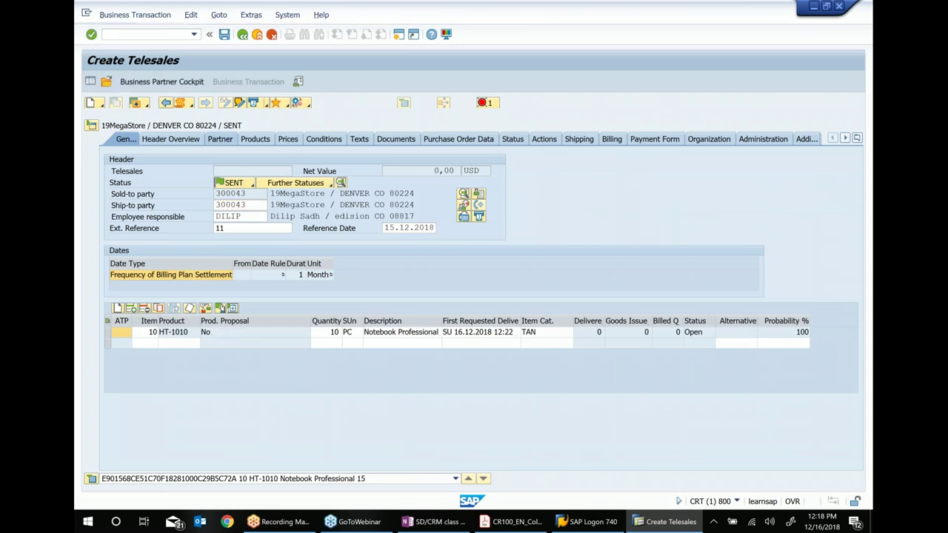
Add a Sales employee partner to the Telesales order, using the previously entered employee ID
{"action": "left_click", "coordinate": [237, 225]}
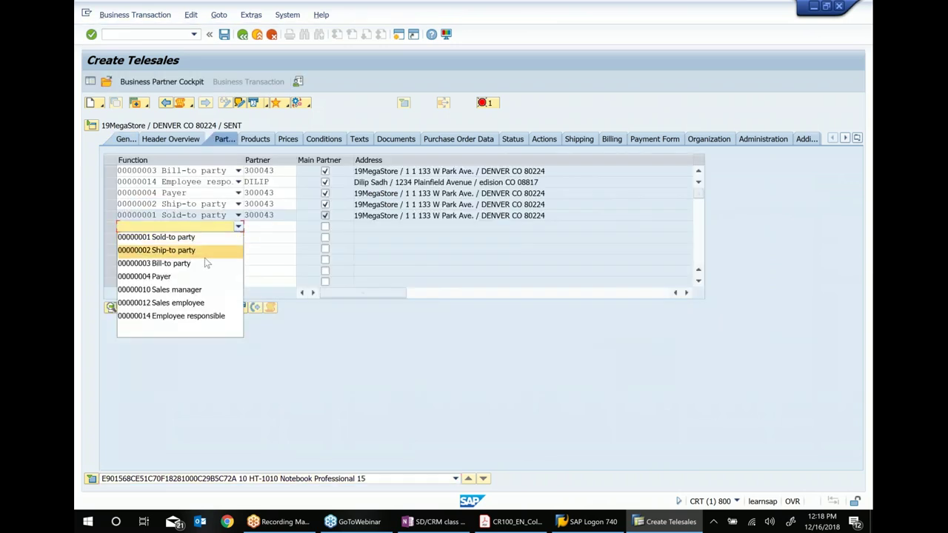
{"action": "left_click", "coordinate": [187, 306]}
{"action": "left_click", "coordinate": [279, 225]}
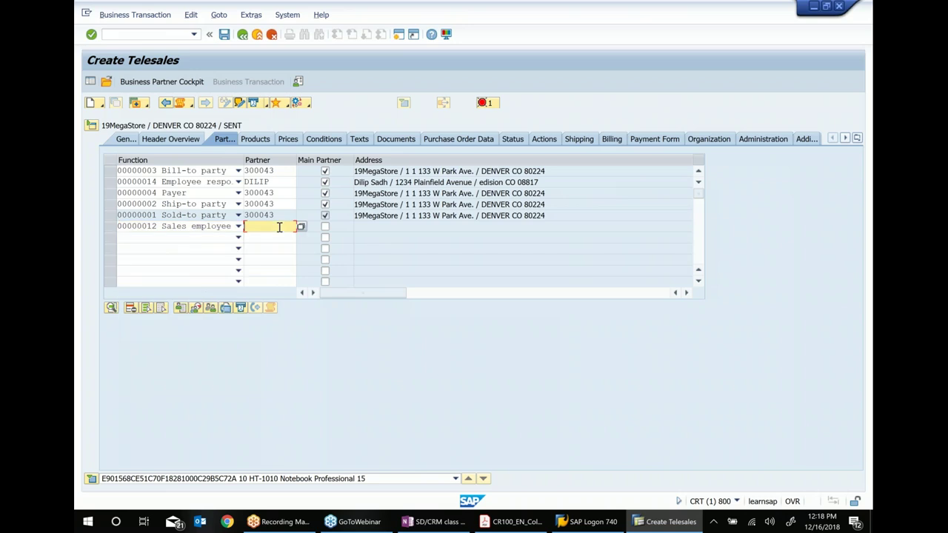
{"action": "key", "text": "Down"}
{"action": "key", "text": "Return"}
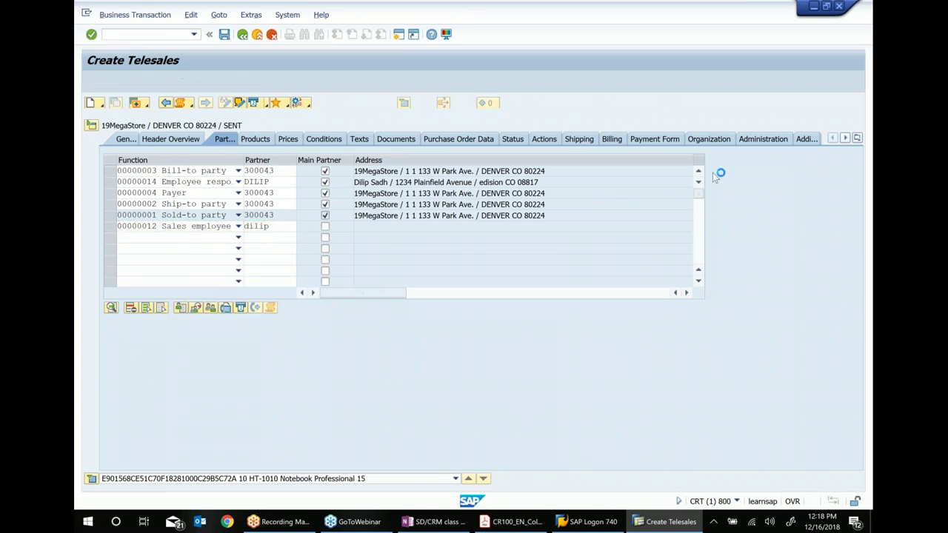
Save the Telesales order, display its transaction history and select the linked quotation
{"action": "left_click", "coordinate": [126, 140]}
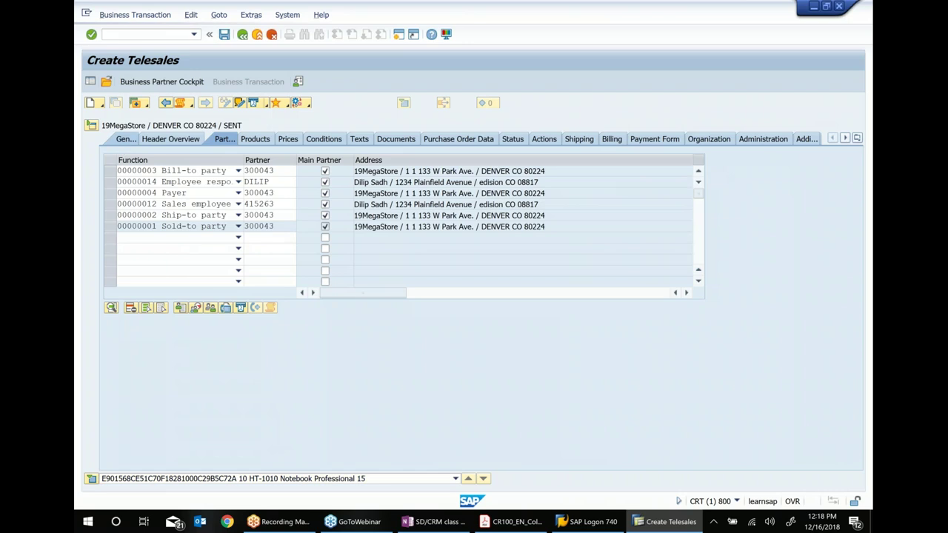
{"action": "left_click", "coordinate": [223, 34]}
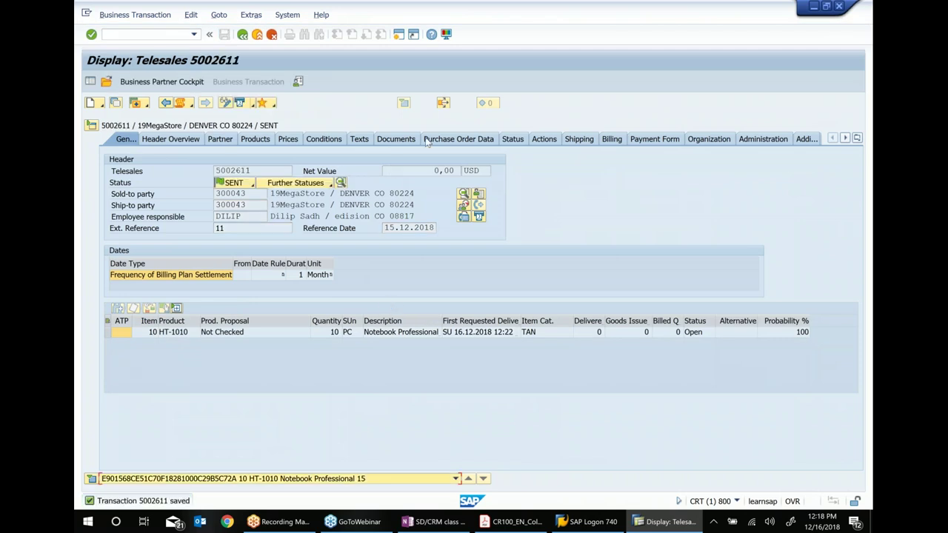
{"action": "left_click", "coordinate": [404, 103]}
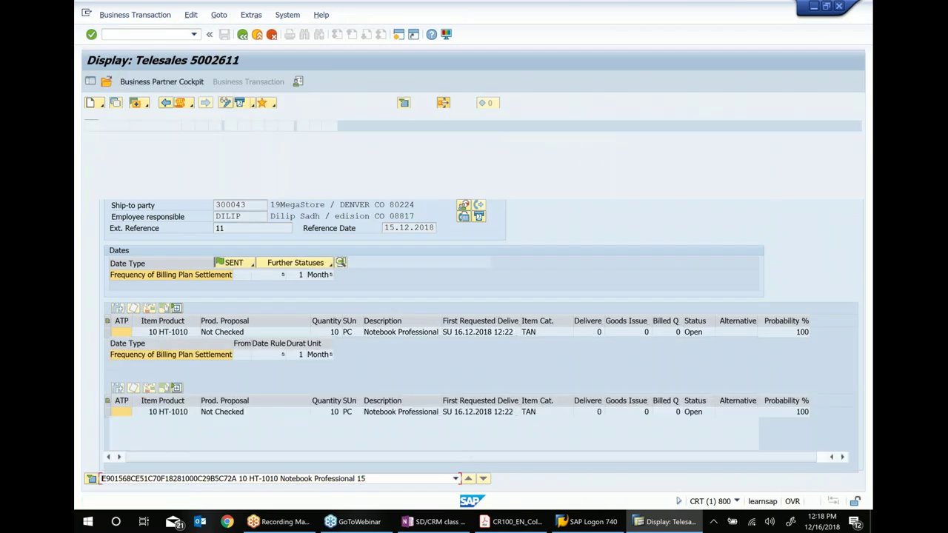
{"action": "left_click", "coordinate": [93, 127]}
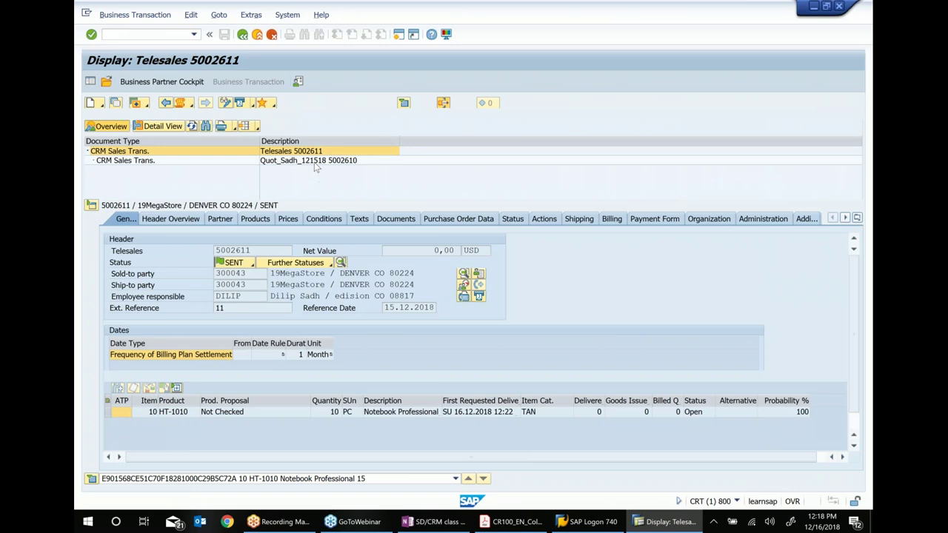
{"action": "left_click", "coordinate": [314, 161]}
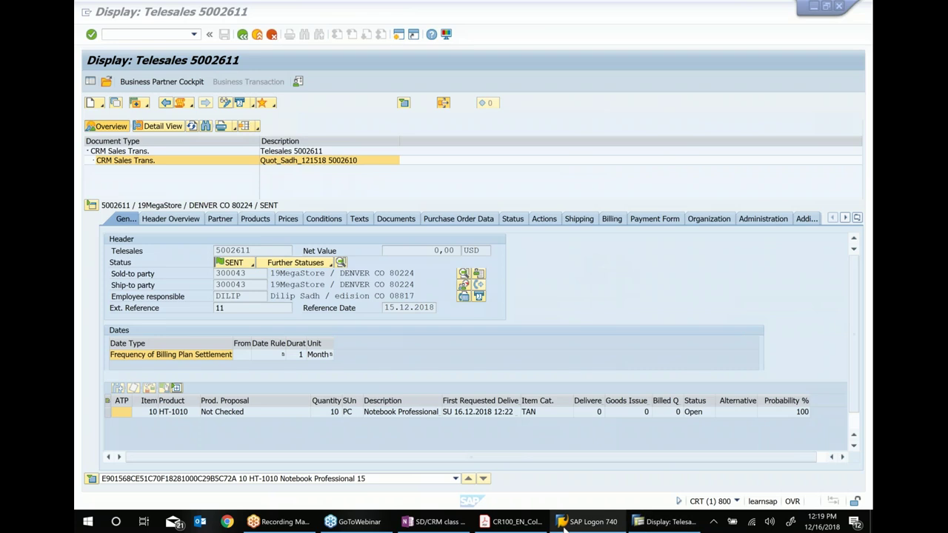
Switch to the CR100 PDF in Acrobat Reader and examine the pages on transaction history and copy control Customizing
{"action": "left_click", "coordinate": [529, 520]}
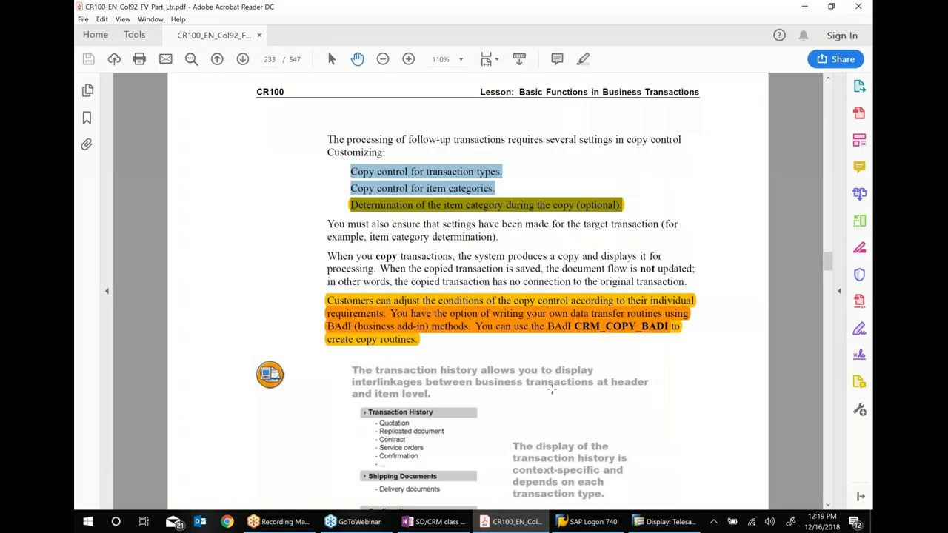
{"action": "scroll", "coordinate": [453, 256], "scroll_direction": "down", "scroll_amount": 2}
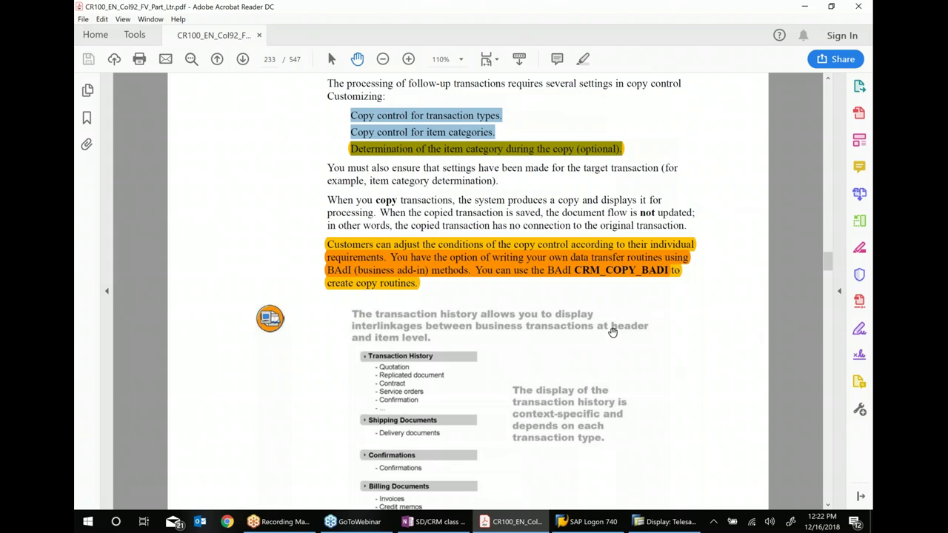
{"action": "scroll", "coordinate": [612, 337], "scroll_direction": "down", "scroll_amount": 2}
{"action": "scroll", "coordinate": [612, 337], "scroll_direction": "down", "scroll_amount": 2}
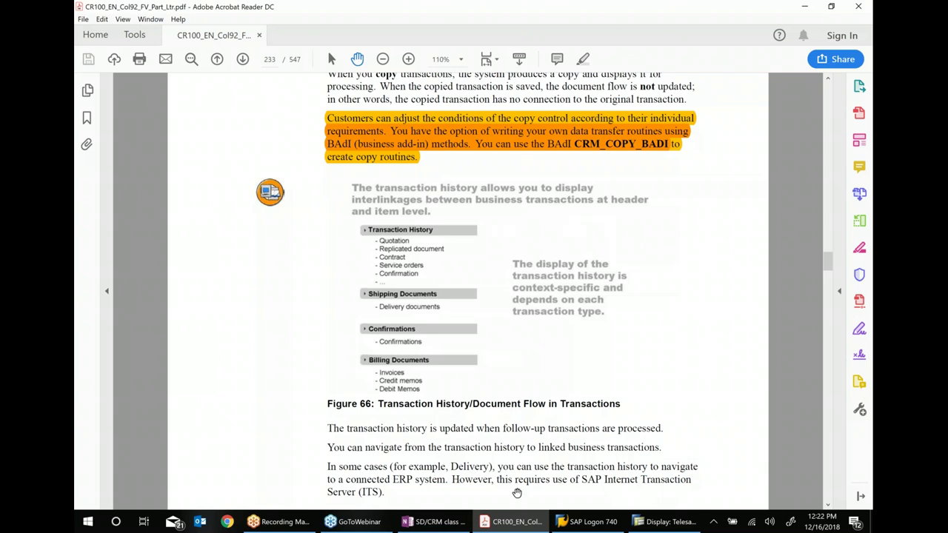
{"action": "left_click", "coordinate": [650, 517]}
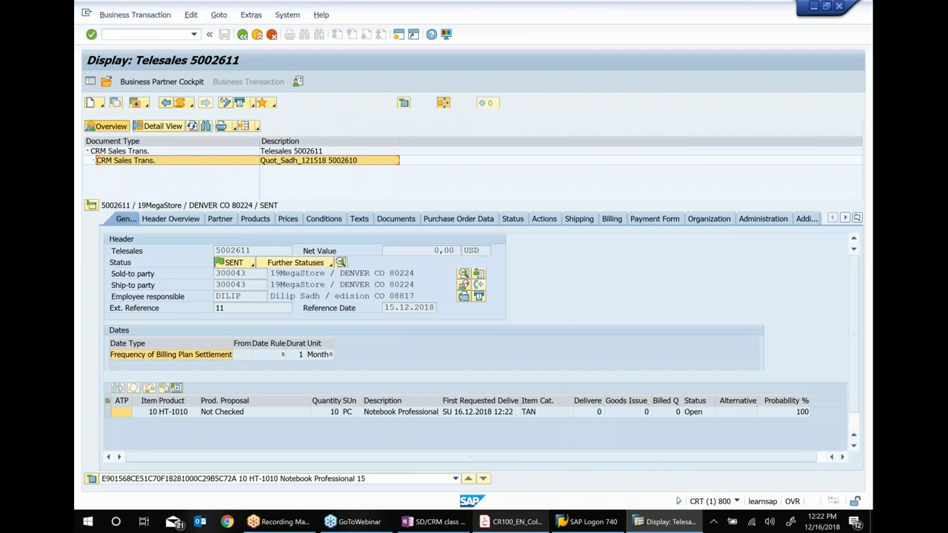
{"action": "left_click", "coordinate": [511, 521]}
{"action": "scroll", "coordinate": [511, 360], "scroll_direction": "down", "scroll_amount": 5}
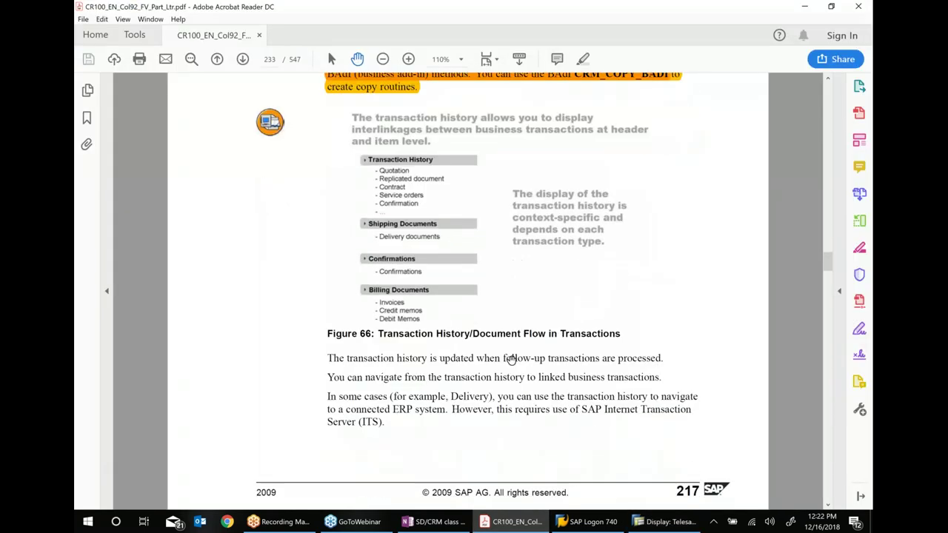
{"action": "scroll", "coordinate": [511, 359], "scroll_direction": "down", "scroll_amount": 6}
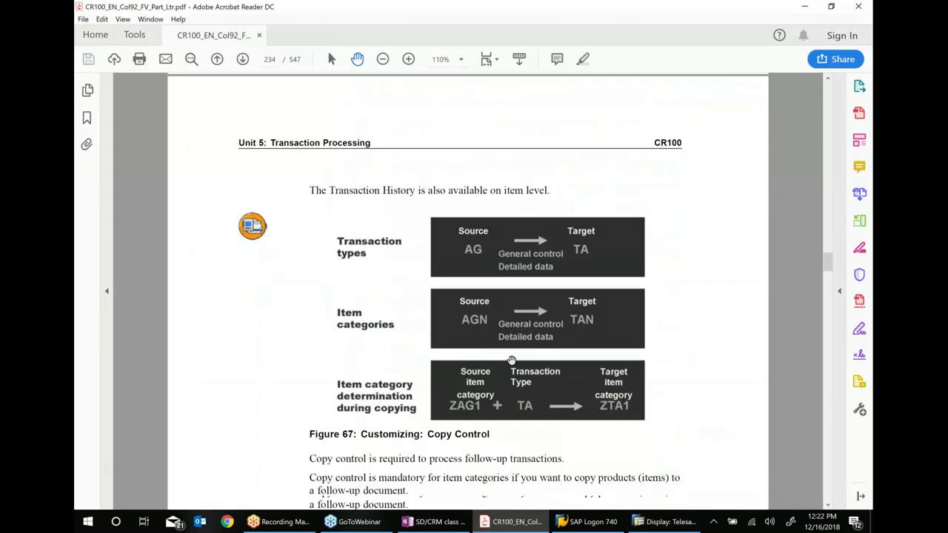
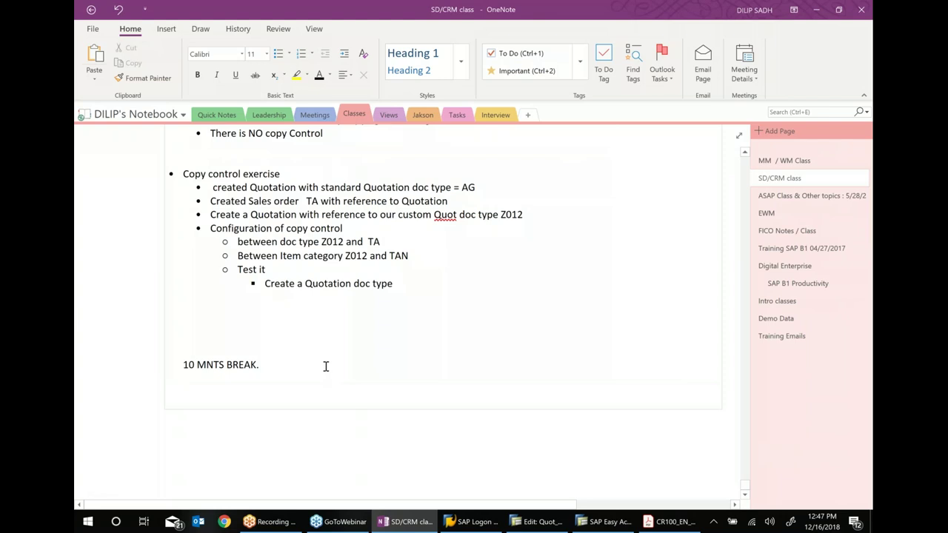
Add a "Text determination exercise" bullet below "10 MNTS BREAK." in the OneNote class notes and start an indented sub-bullet
{"action": "type", "text": "Text dteer"}
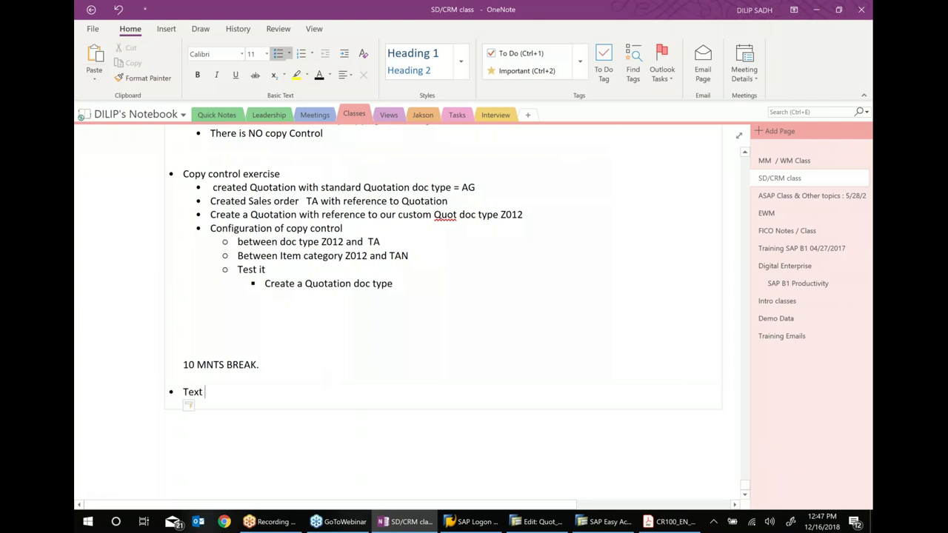
{"action": "key", "text": "BackSpace"}
{"action": "key", "text": "BackSpace"}
{"action": "key", "text": "BackSpace"}
{"action": "key", "text": "BackSpace"}
{"action": "type", "text": "etermin"}
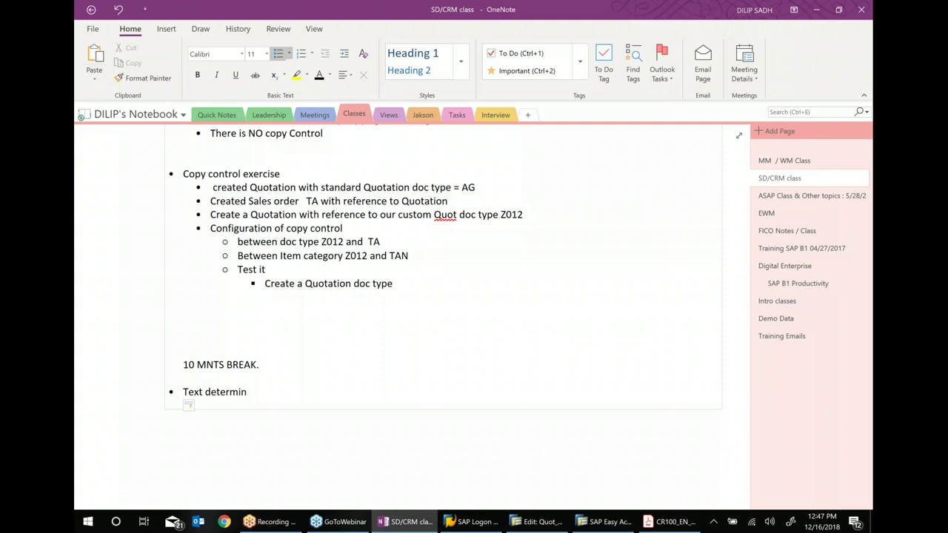
{"action": "type", "text": "ation exercise"}
{"action": "key", "text": "Return"}
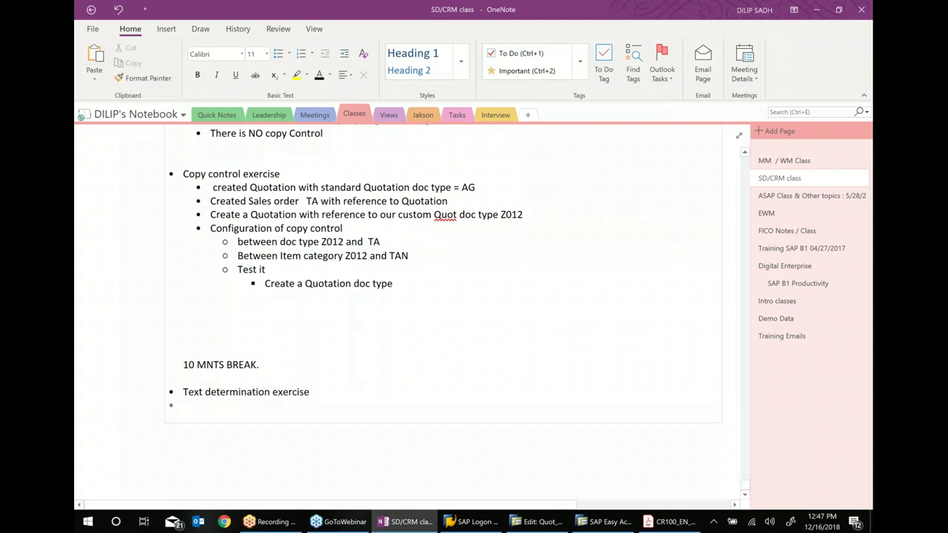
{"action": "key", "text": "Tab"}
{"action": "scroll", "coordinate": [739, 500], "scroll_direction": "down", "scroll_amount": 3}
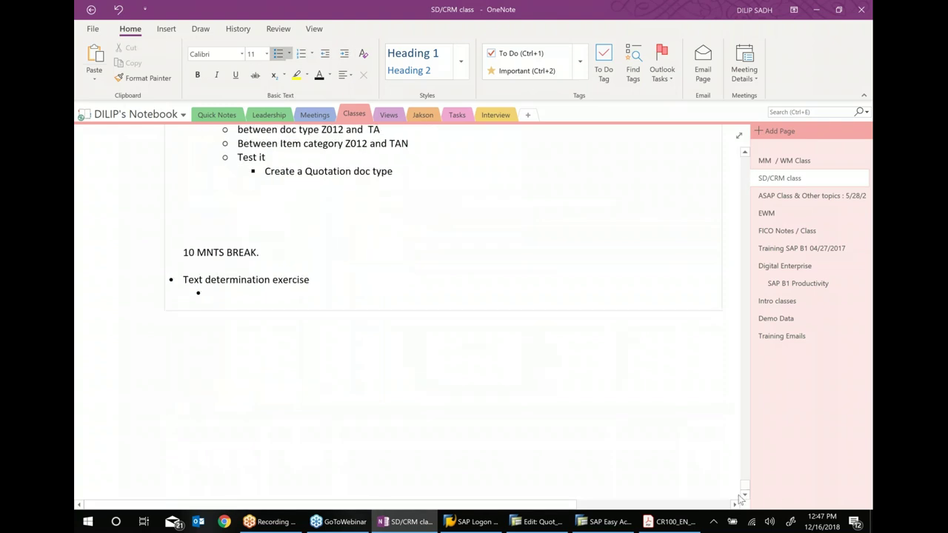
Write "text determnation procedure assigned to Trsnaction type" in the empty sub-bullet under "Text determination exercise"
{"action": "type", "text": "text determnation pr"}
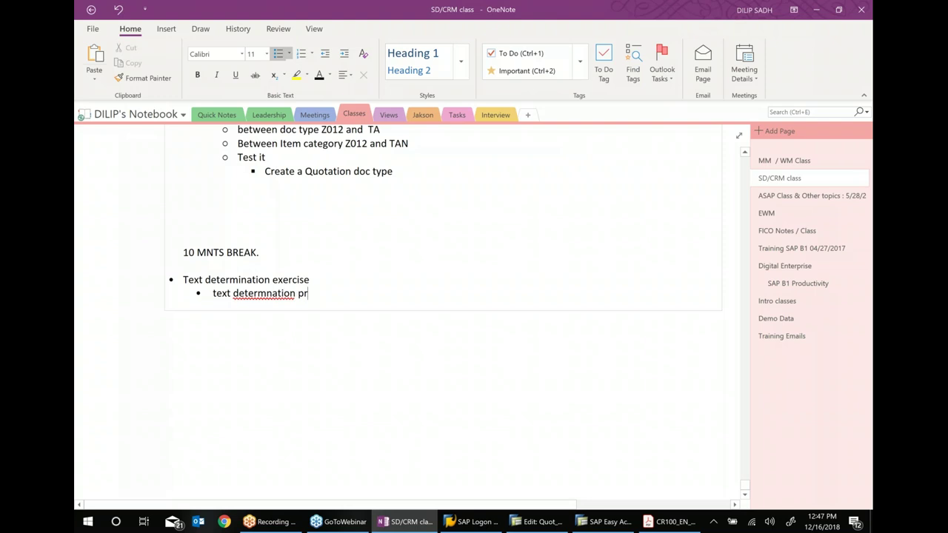
{"action": "type", "text": "ocedure assigned to "}
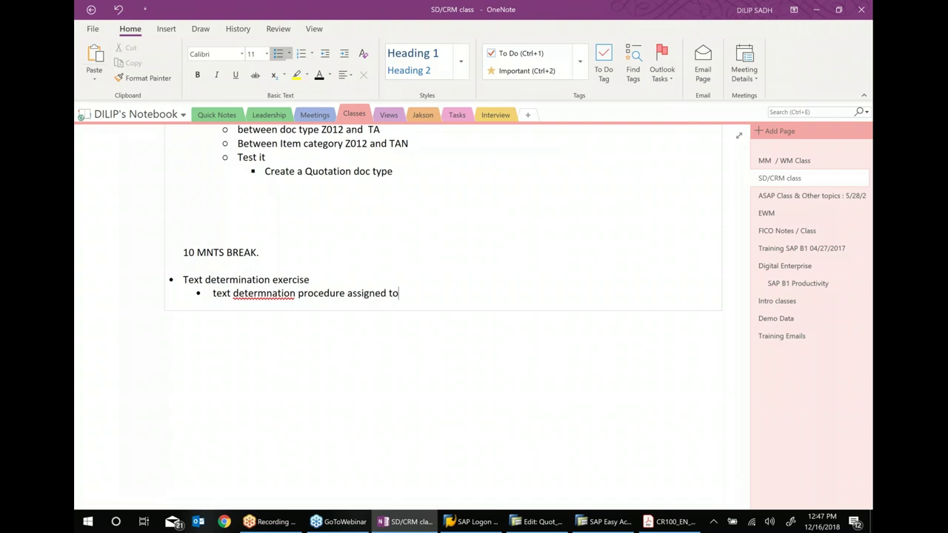
{"action": "type", "text": "Trsnaction typ"}
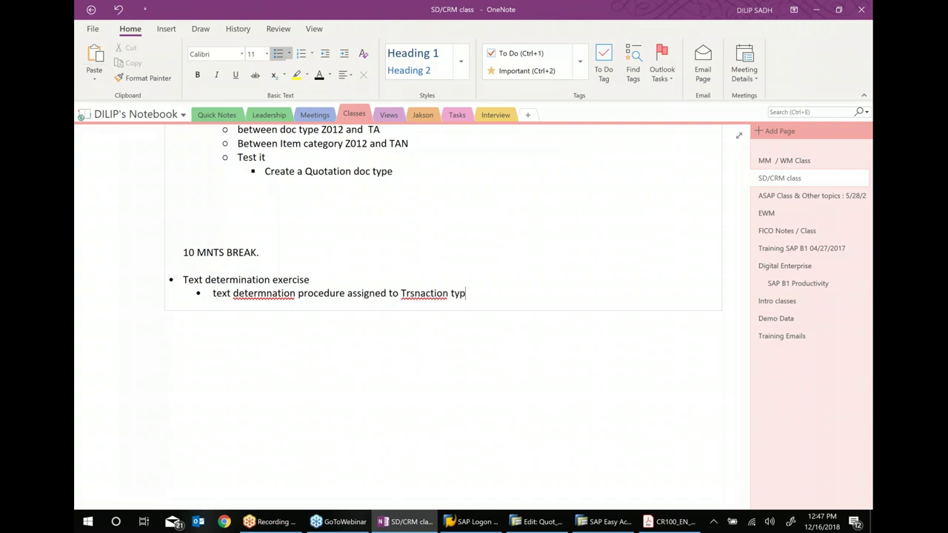
{"action": "type", "text": "e"}
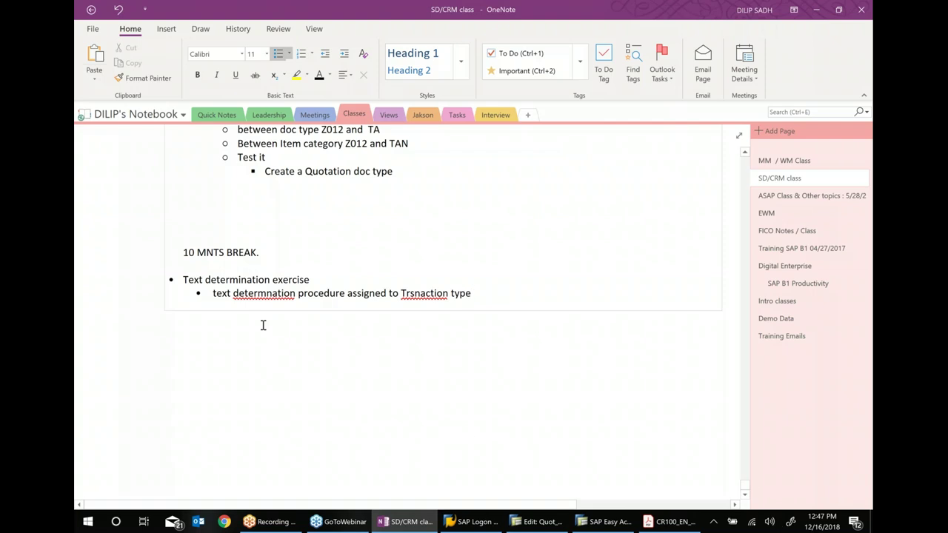
Correct the sub-bullet's two misspelled words to "determination" and "Truncation", and append "....spro" to the line
{"action": "right_click", "coordinate": [251, 293]}
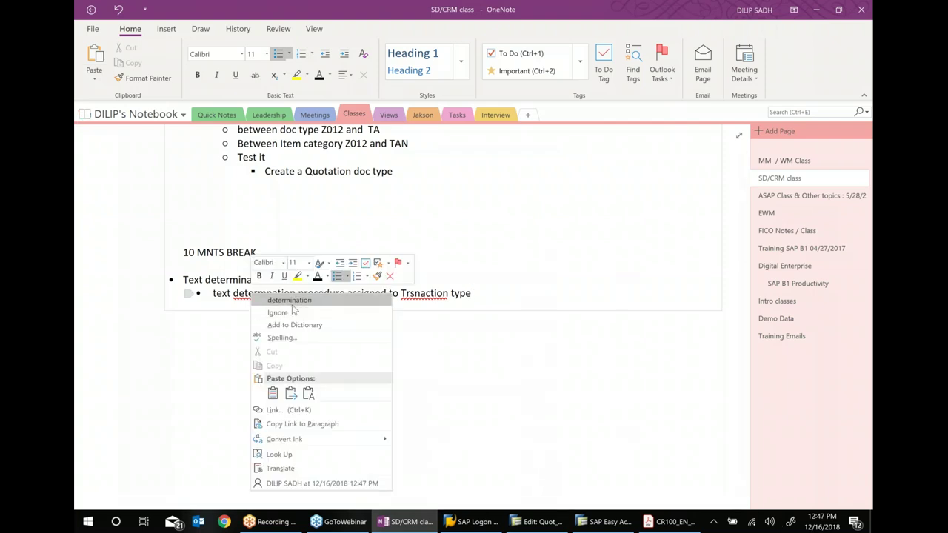
{"action": "key", "text": "Escape"}
{"action": "right_click", "coordinate": [432, 295]}
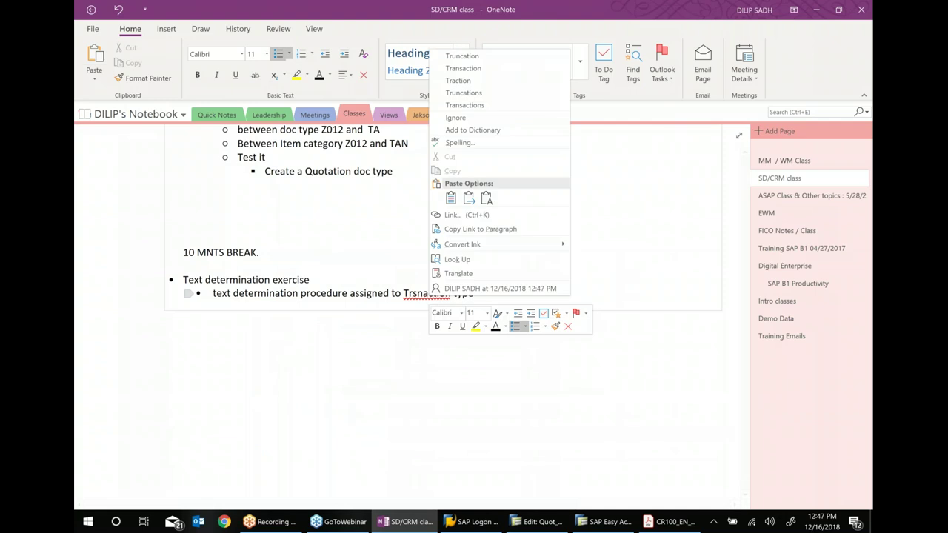
{"action": "left_click", "coordinate": [463, 56]}
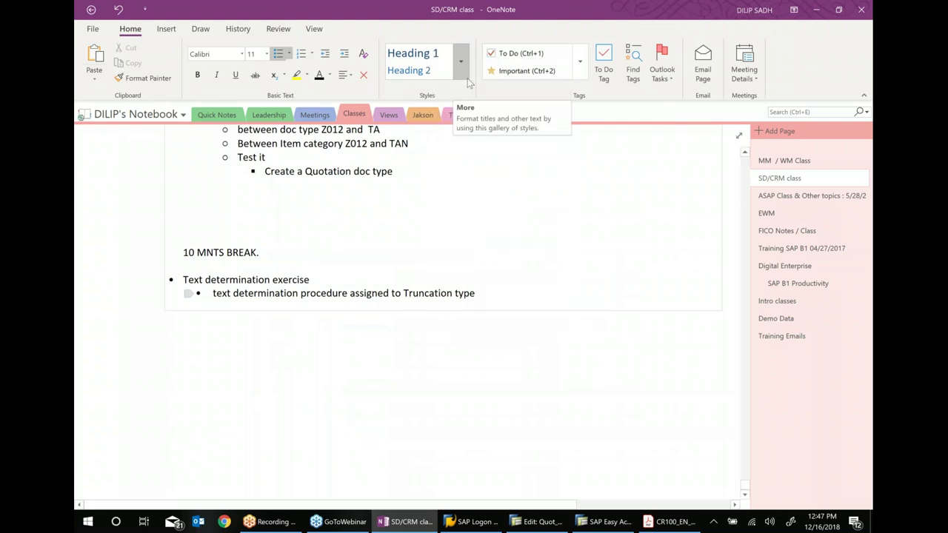
{"action": "left_click", "coordinate": [522, 295]}
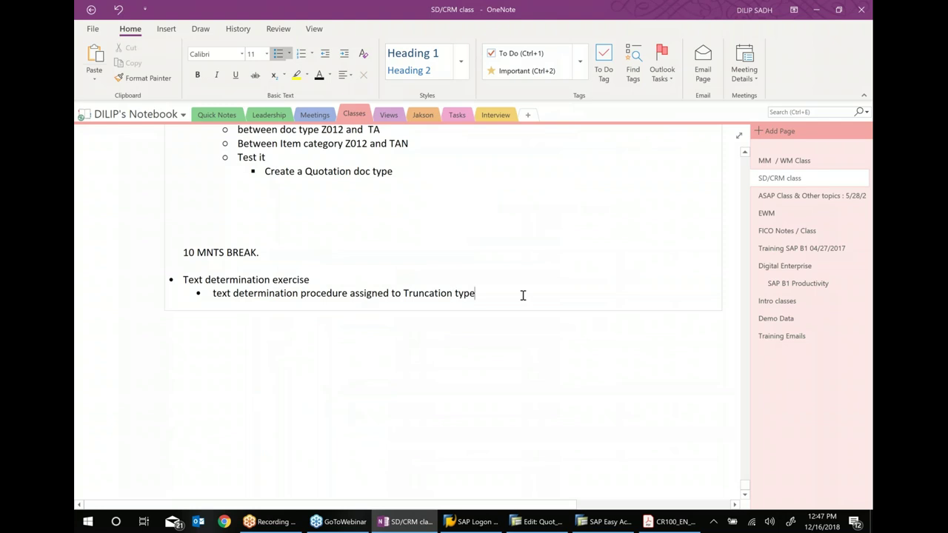
{"action": "type", "text": "....spro"}
Switch to the SAP Easy Access session, start transaction spro and display the SAP Reference IMG
{"action": "left_click", "coordinate": [607, 521]}
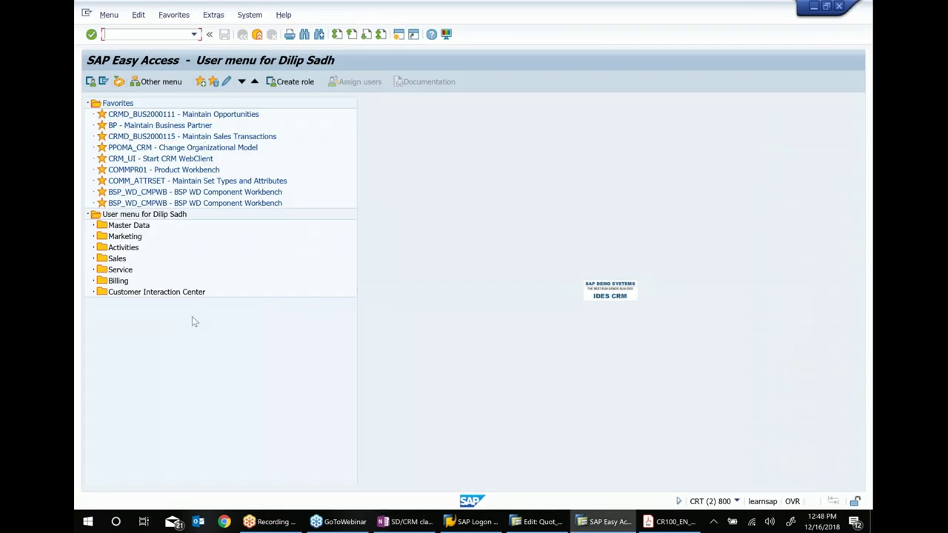
{"action": "type", "text": "spro"}
{"action": "key", "text": "Return"}
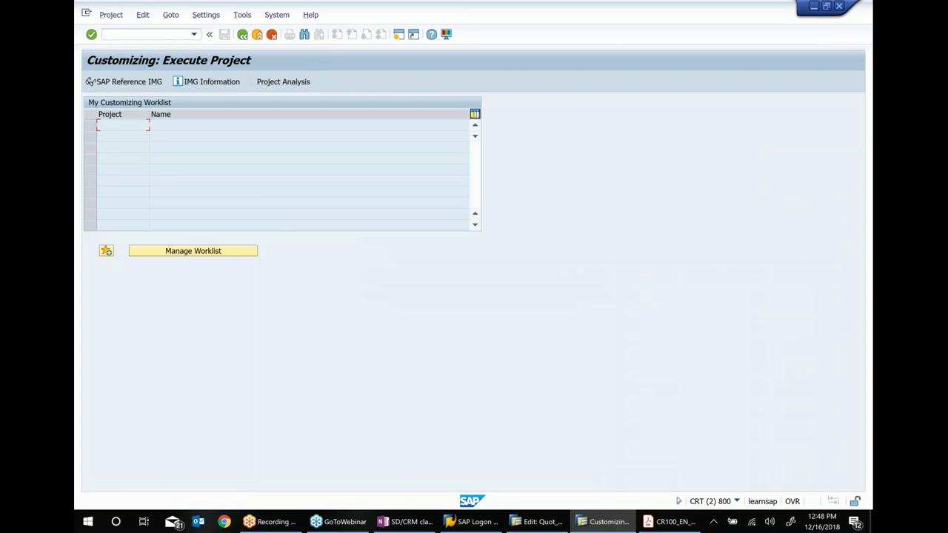
{"action": "left_click", "coordinate": [129, 82]}
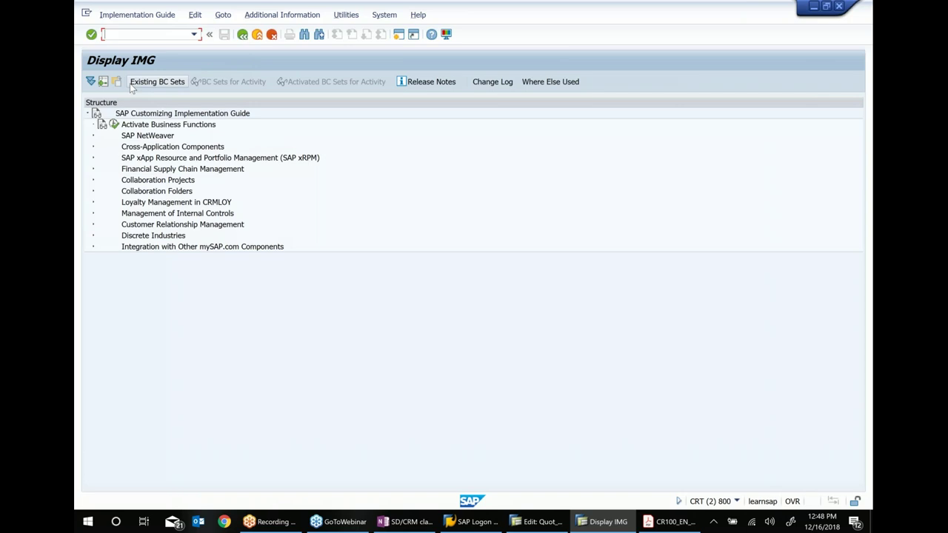
Expand Customer Relationship Management, Transactions and Basic Settings in the IMG, and execute Define Transaction Types
{"action": "left_click", "coordinate": [180, 225]}
{"action": "left_click", "coordinate": [93, 224]}
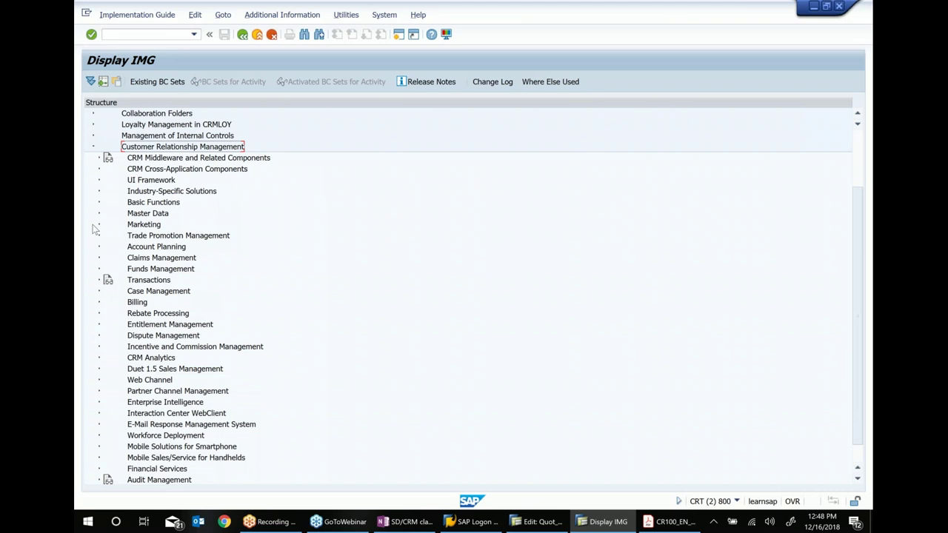
{"action": "left_click", "coordinate": [138, 282]}
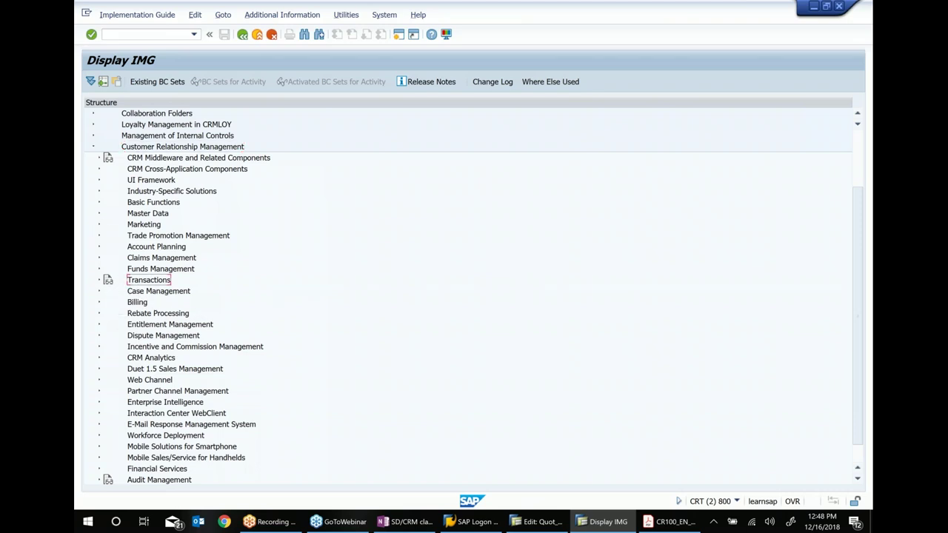
{"action": "left_click", "coordinate": [99, 281]}
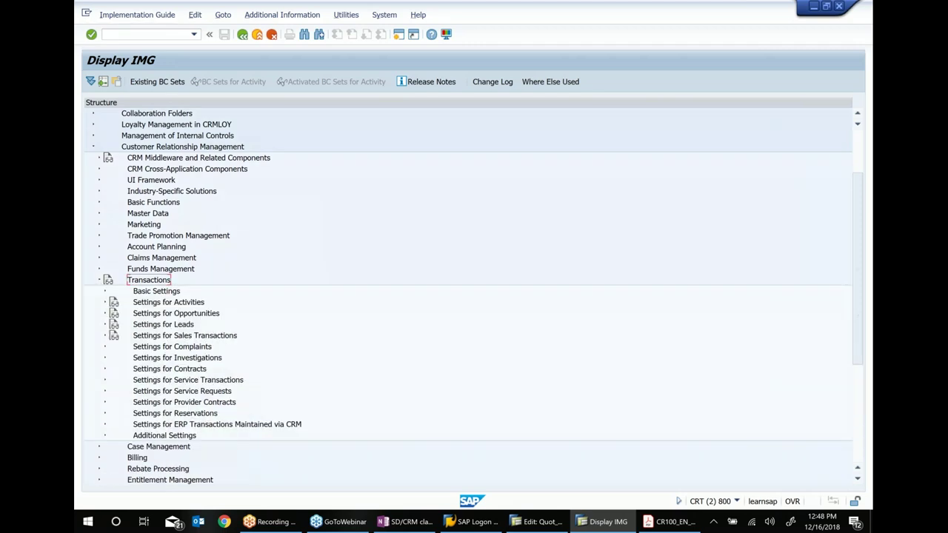
{"action": "left_click", "coordinate": [162, 292]}
{"action": "left_click", "coordinate": [104, 292]}
{"action": "left_click", "coordinate": [189, 269]}
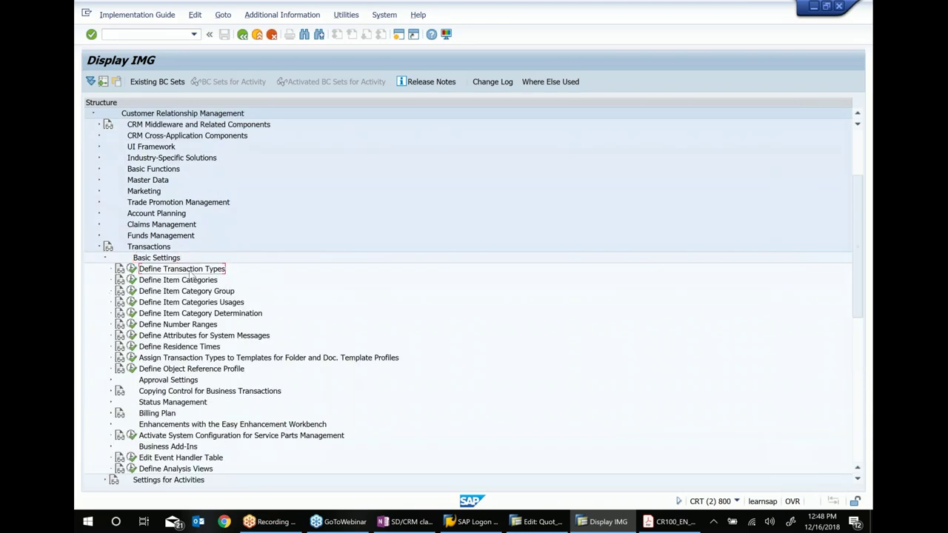
{"action": "left_click", "coordinate": [131, 268]}
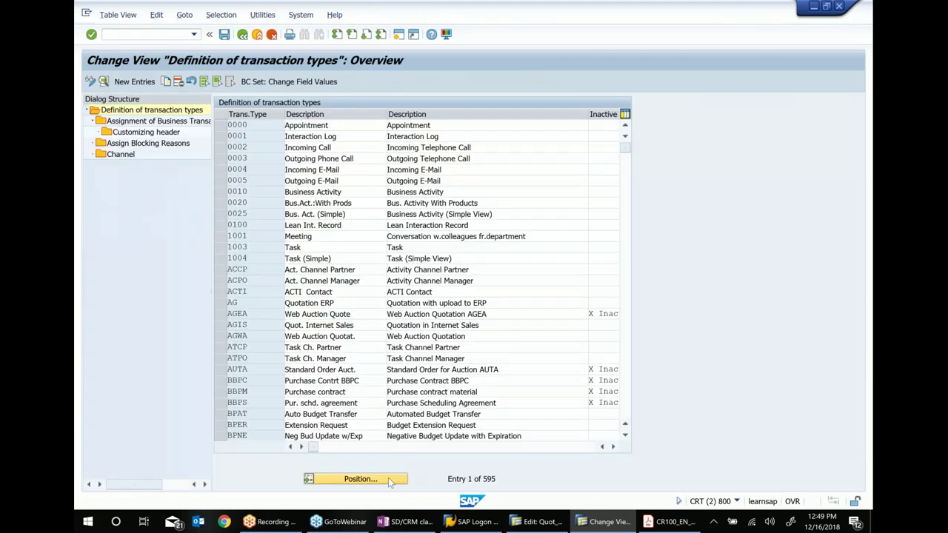
Position the transaction type list at Z012 and display the details of that entry
{"action": "left_click", "coordinate": [388, 478]}
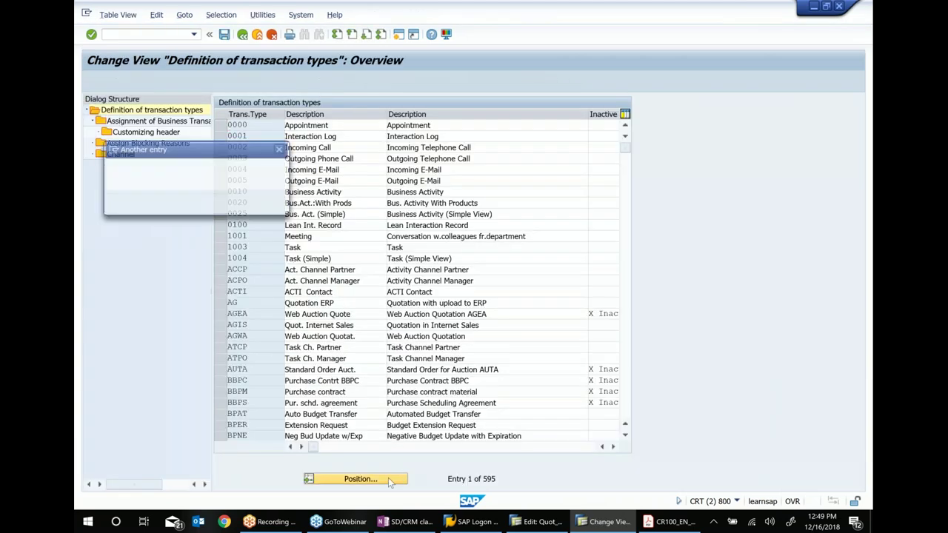
{"action": "type", "text": "z012"}
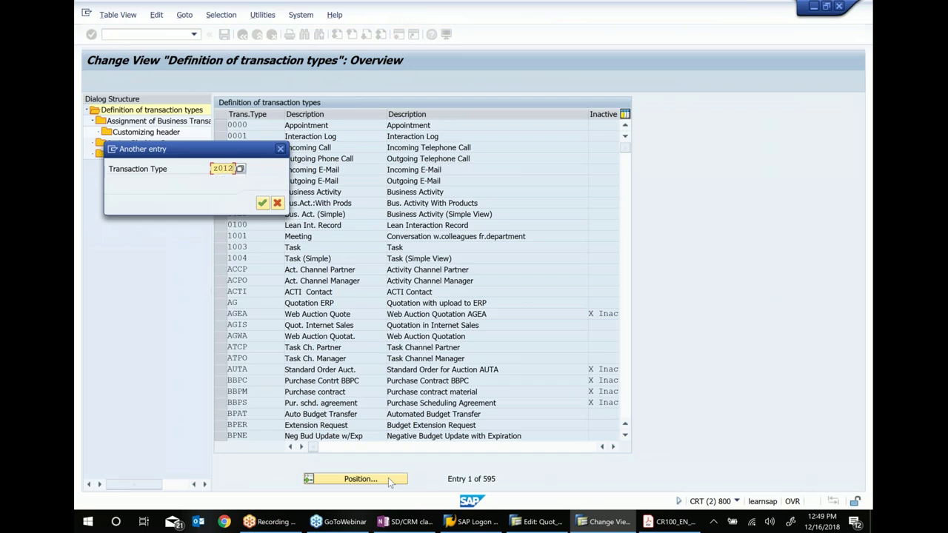
{"action": "key", "text": "Return"}
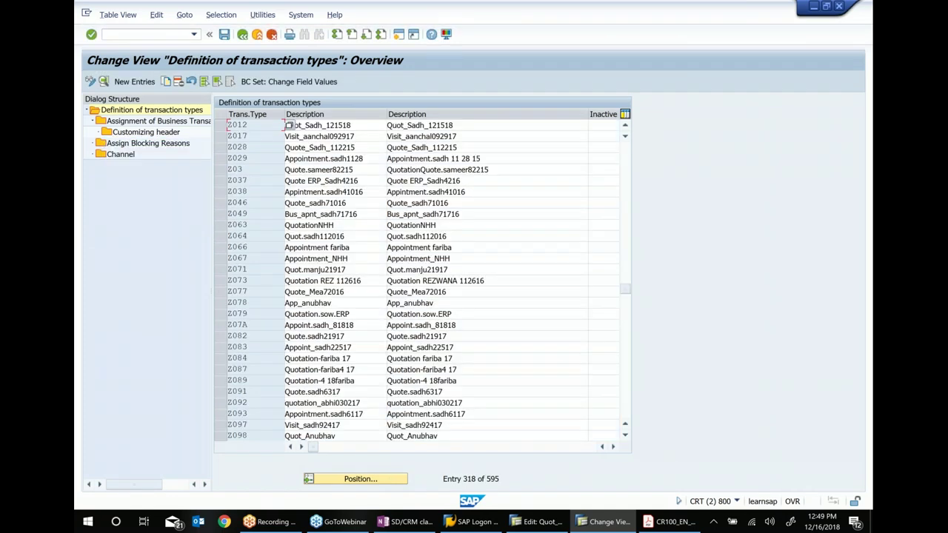
{"action": "left_click", "coordinate": [222, 127]}
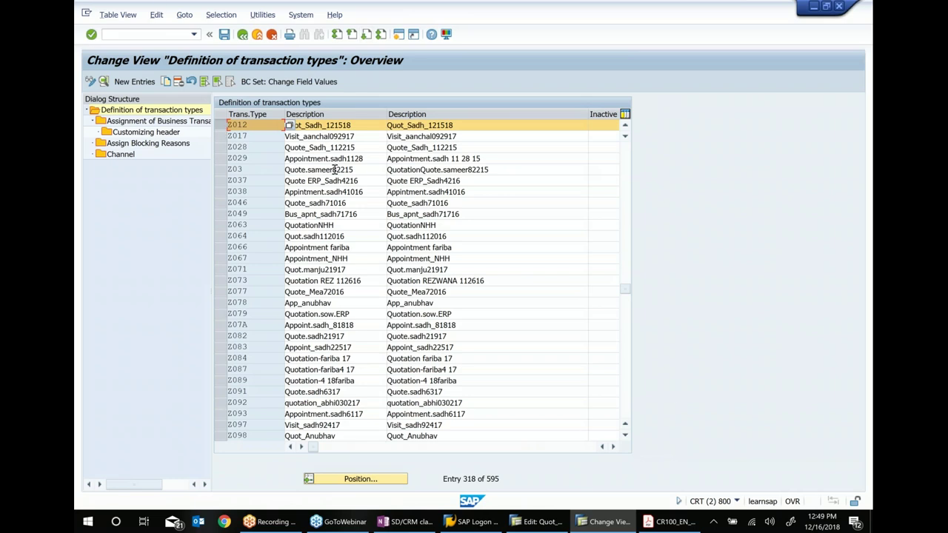
{"action": "left_click", "coordinate": [105, 81]}
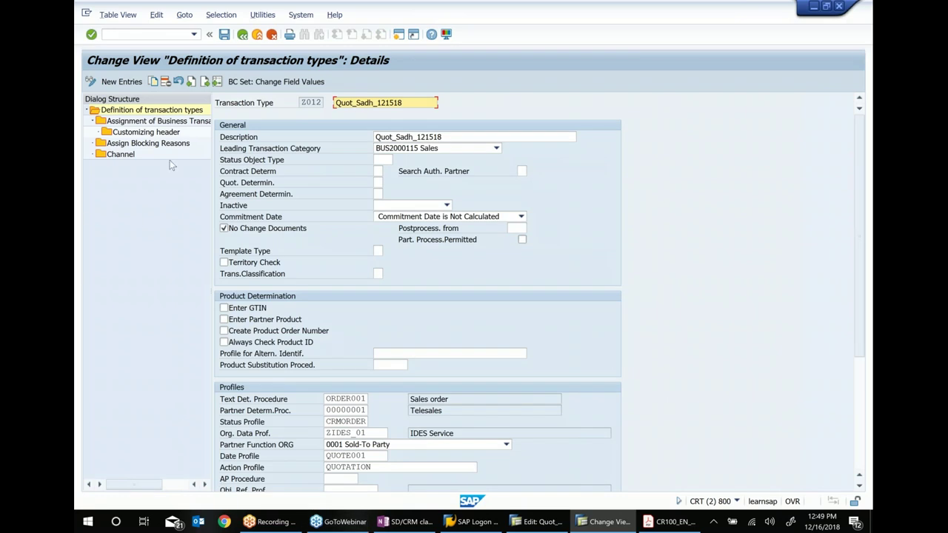
Copy the Z012 text determination procedure ORDER001, and briefly view the texts of the open quotation
{"action": "scroll", "coordinate": [378, 371], "scroll_direction": "down", "scroll_amount": 1}
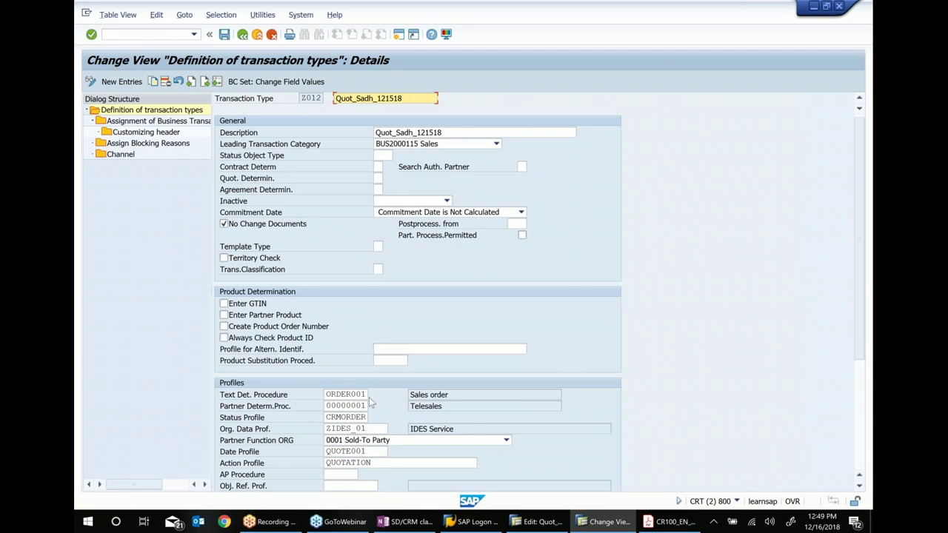
{"action": "left_click", "coordinate": [364, 393]}
{"action": "key", "text": "ctrl+c"}
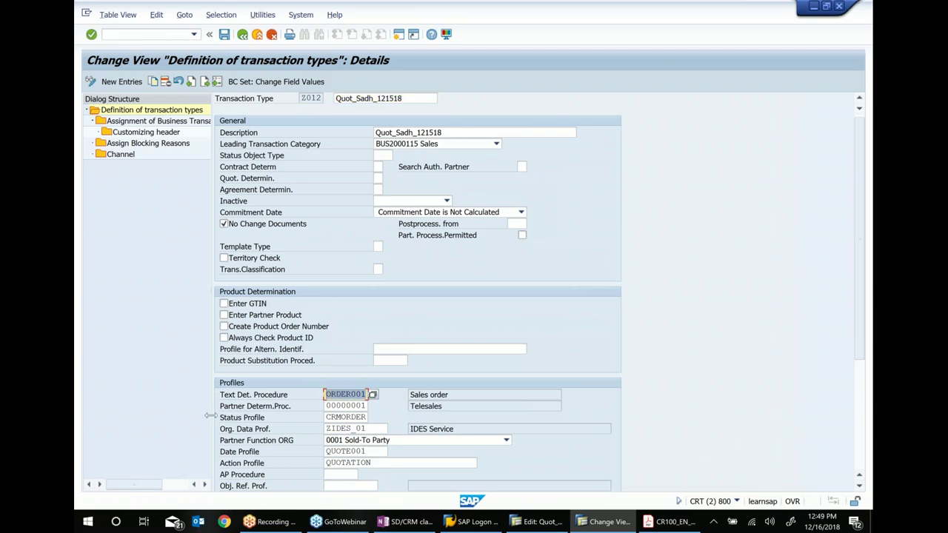
{"action": "left_click", "coordinate": [533, 523]}
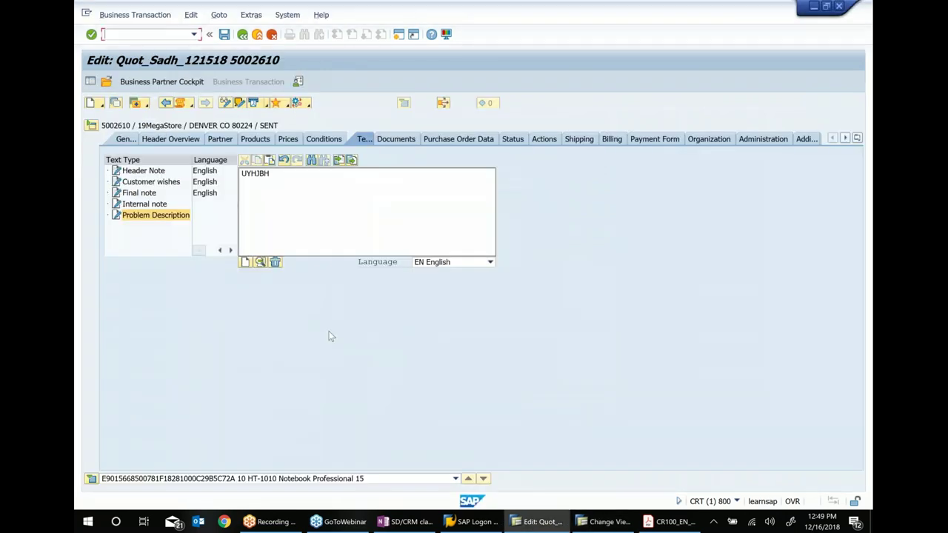
{"action": "left_click", "coordinate": [604, 523]}
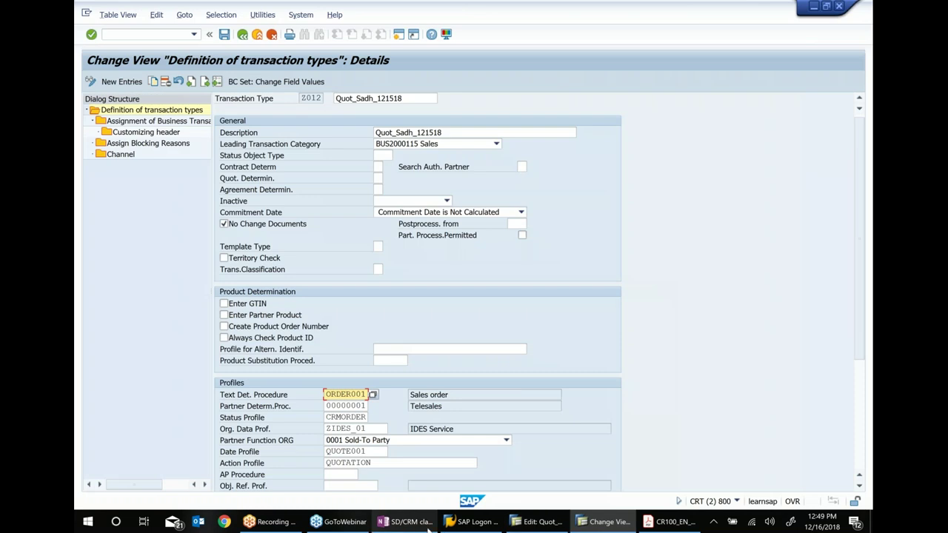
In the OneNote sub-bullet, insert ORDER001 after "text determination procedure" and Z012 after "Truncation type"
{"action": "left_click", "coordinate": [406, 523]}
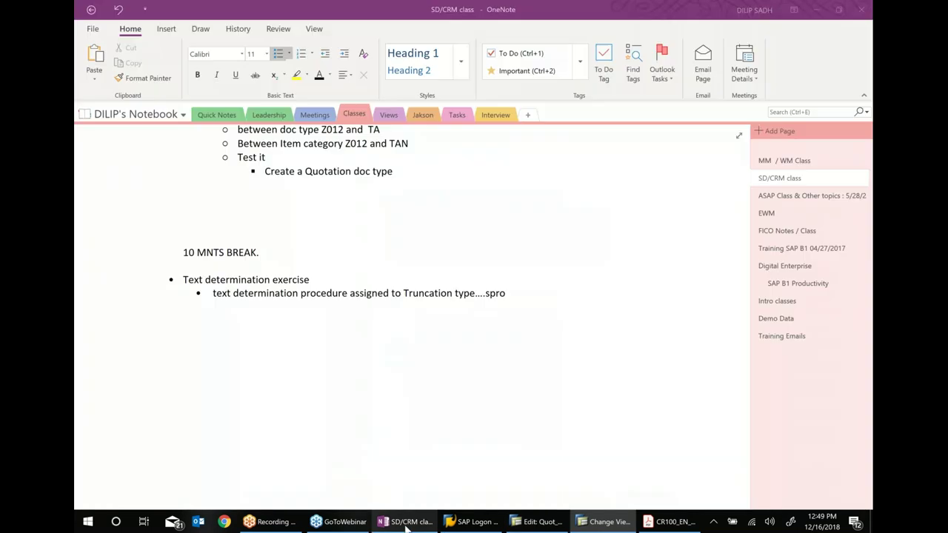
{"action": "left_click", "coordinate": [350, 293]}
{"action": "key", "text": "ctrl+v"}
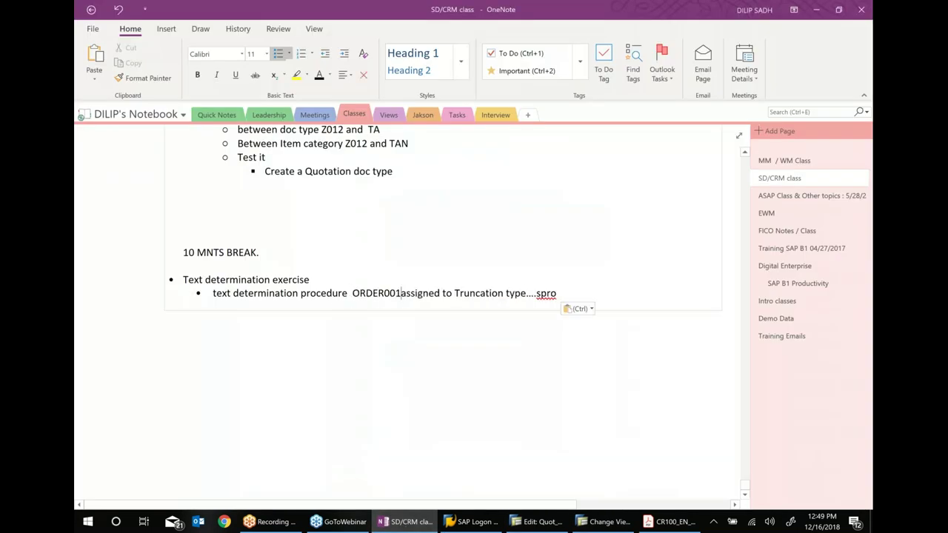
{"action": "left_click", "coordinate": [529, 293]}
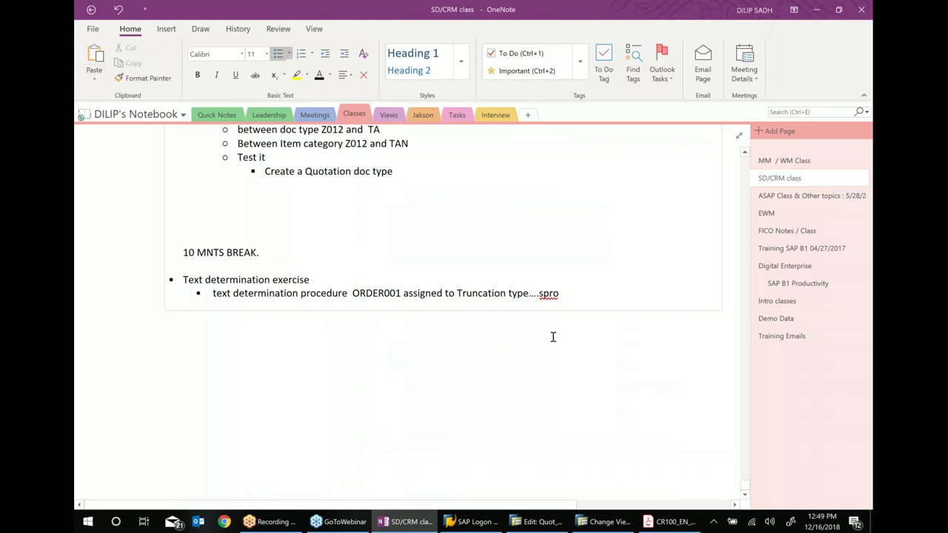
{"action": "type", "text": "Z012"}
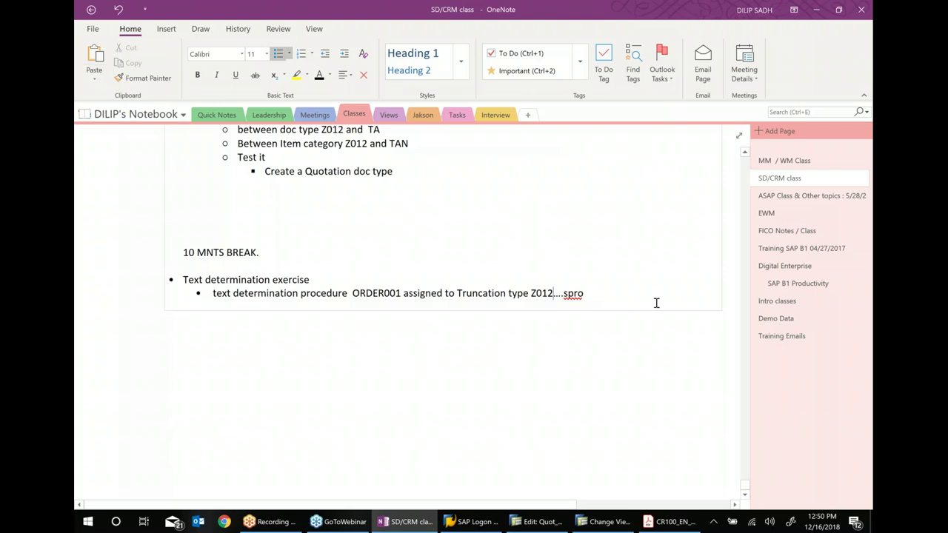
Add the sub-bullet "Verify definition of Text determination procedure ...", paste the copied procedure name, and return to the SAP transaction type details
{"action": "key", "text": "Return"}
{"action": "type", "text": "VERIFY"}
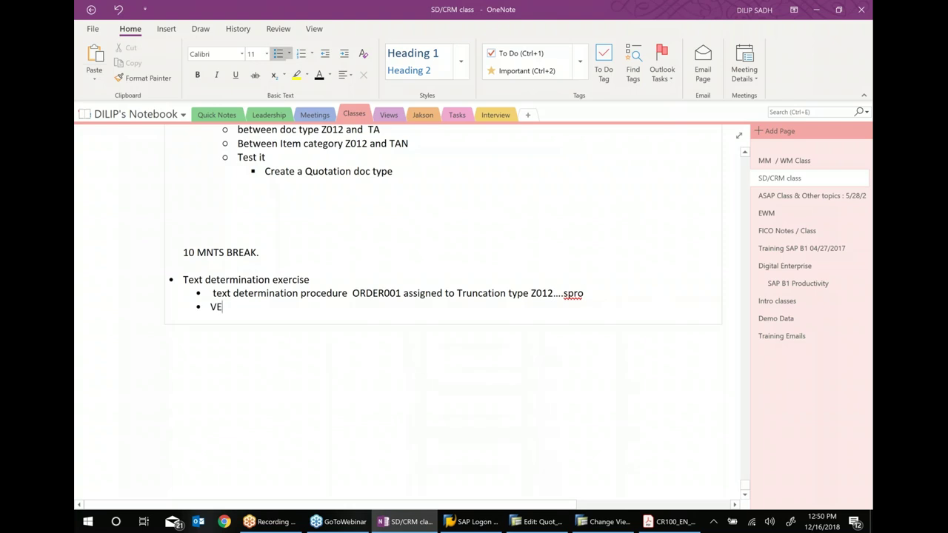
{"action": "key", "text": "BackSpace"}
{"action": "key", "text": "BackSpace"}
{"action": "key", "text": "BackSpace"}
{"action": "key", "text": "BackSpace"}
{"action": "key", "text": "BackSpace"}
{"action": "type", "text": "erify d"}
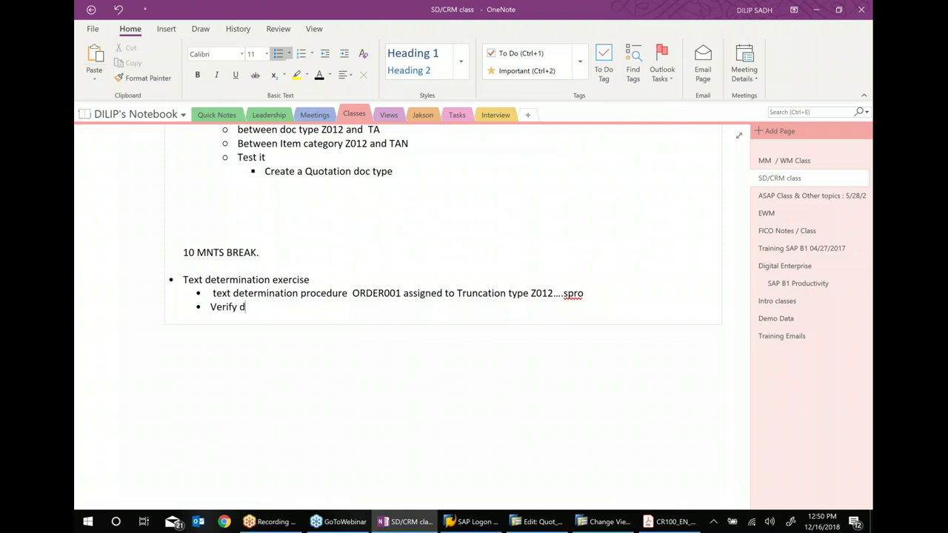
{"action": "type", "text": "efinition of Text determinatio"}
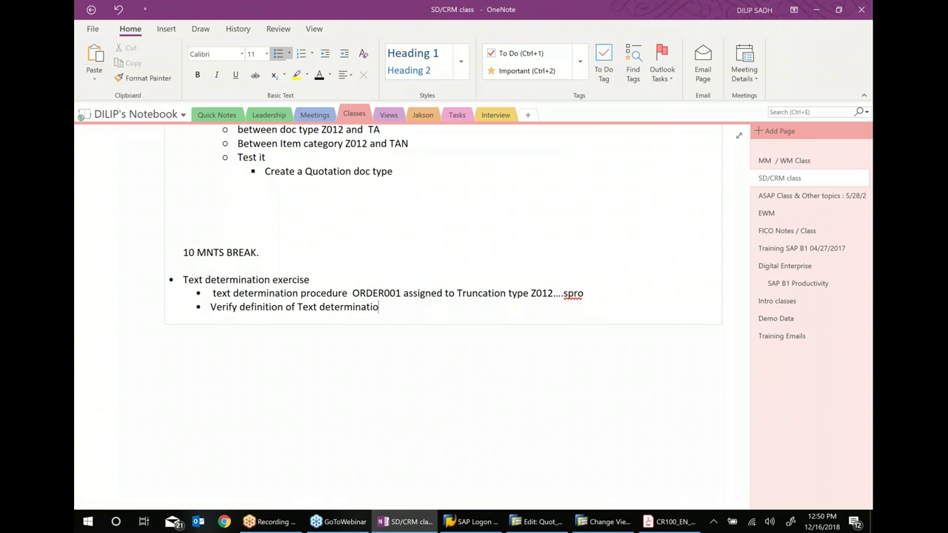
{"action": "type", "text": "n procedure ..."}
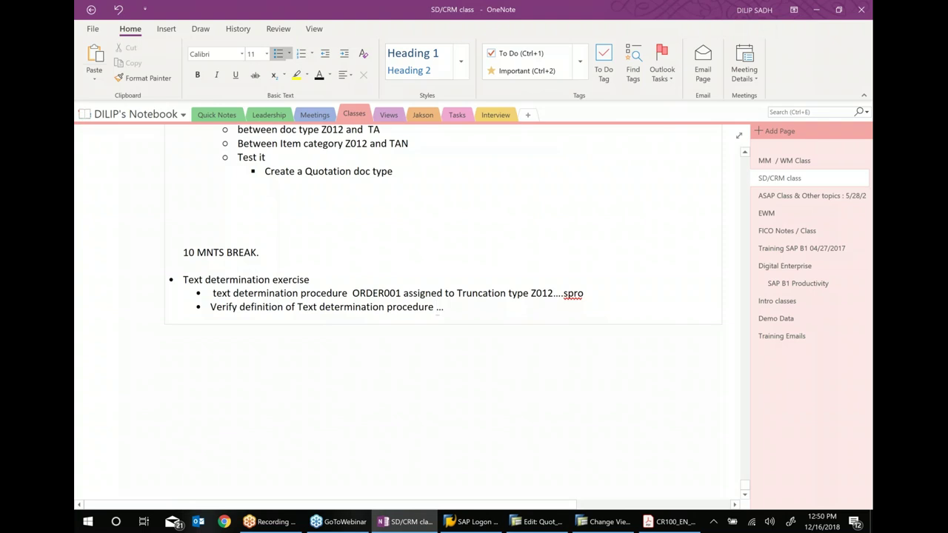
{"action": "key", "text": "ctrl+v"}
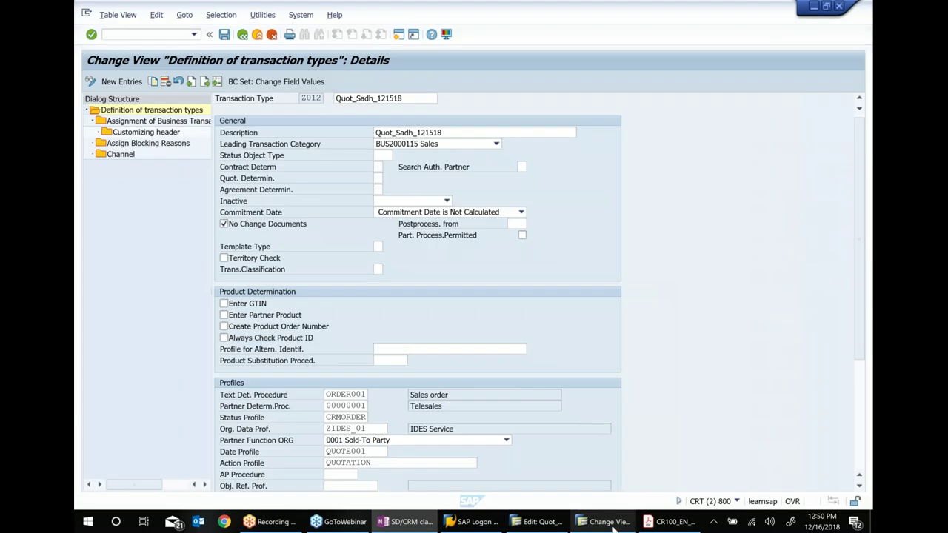
{"action": "left_click", "coordinate": [609, 522]}
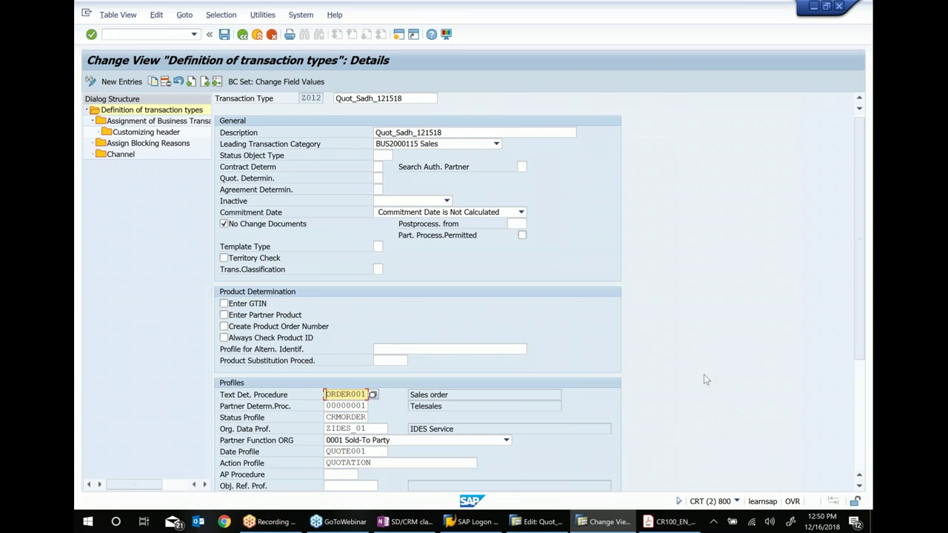
Leave the transaction type customizing, collapse Transactions in the implementation guide, and expand Basic Functions under Customer Relationship Management
{"action": "left_click", "coordinate": [242, 35]}
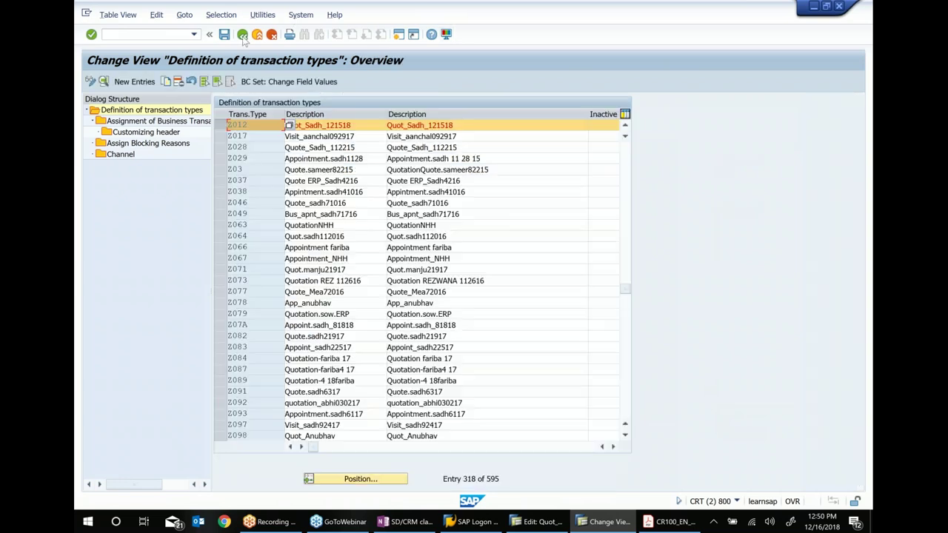
{"action": "left_click", "coordinate": [240, 35]}
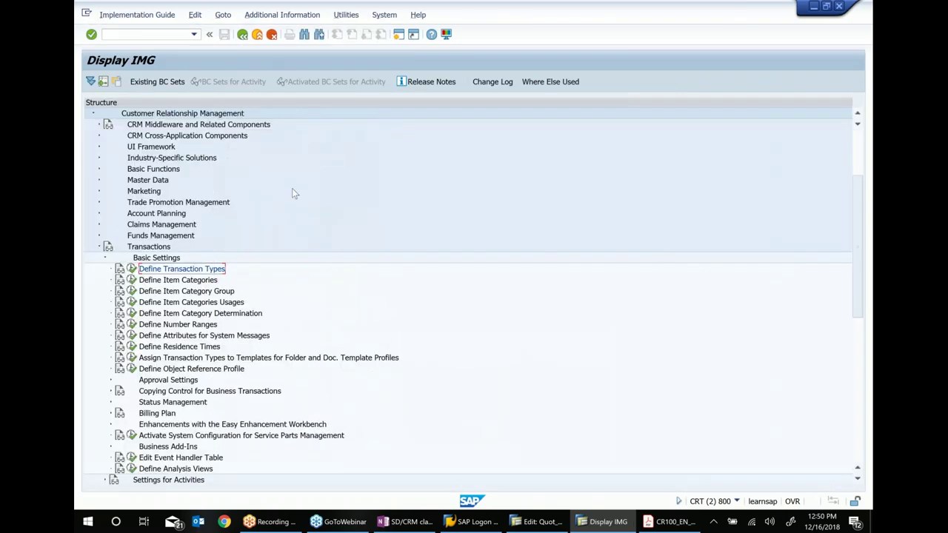
{"action": "left_click", "coordinate": [101, 246]}
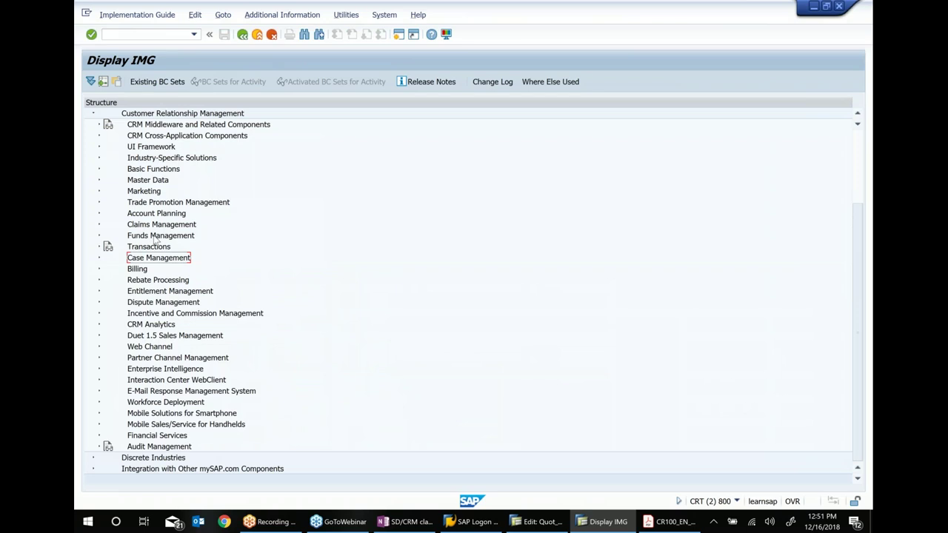
{"action": "left_click", "coordinate": [141, 170]}
{"action": "left_click", "coordinate": [98, 174]}
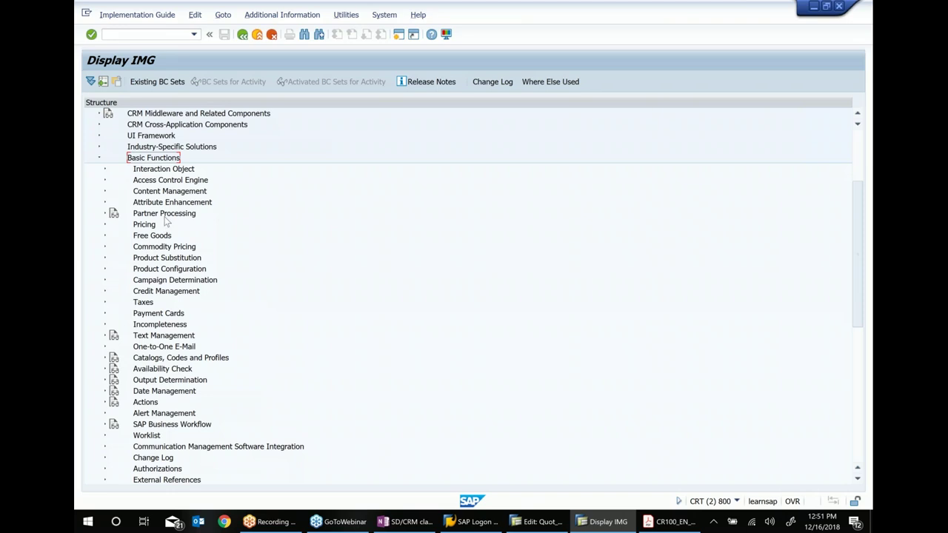
{"action": "left_click", "coordinate": [164, 215]}
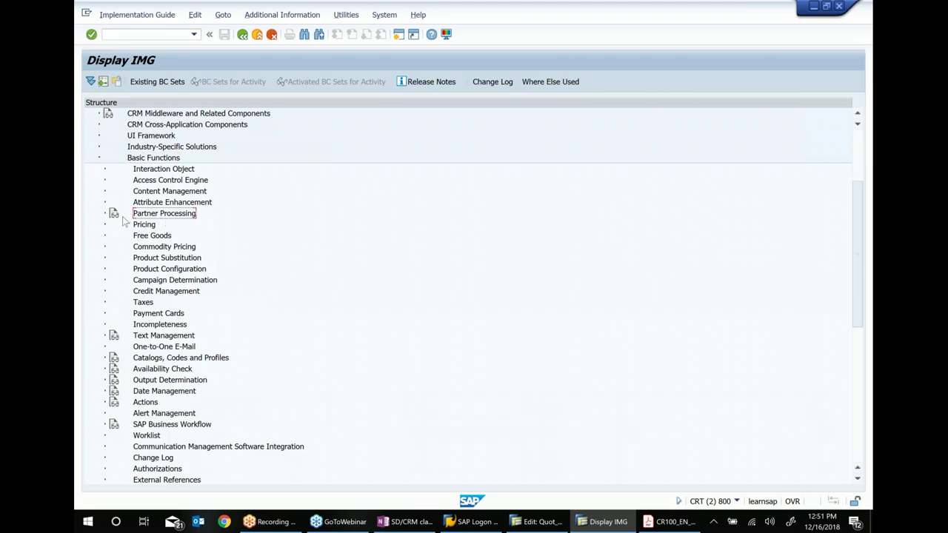
{"action": "left_click", "coordinate": [106, 213]}
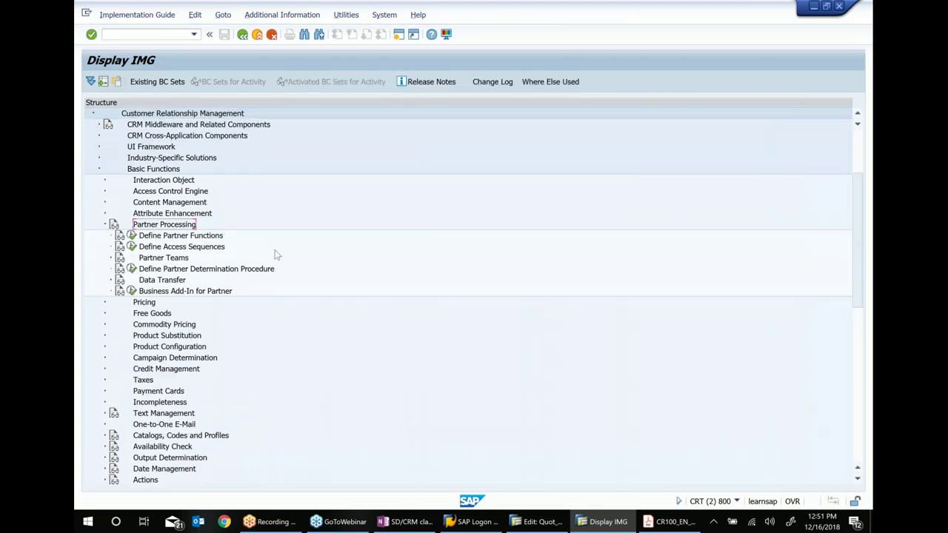
{"action": "left_click", "coordinate": [215, 271]}
{"action": "scroll", "coordinate": [308, 269], "scroll_direction": "up", "scroll_amount": 2}
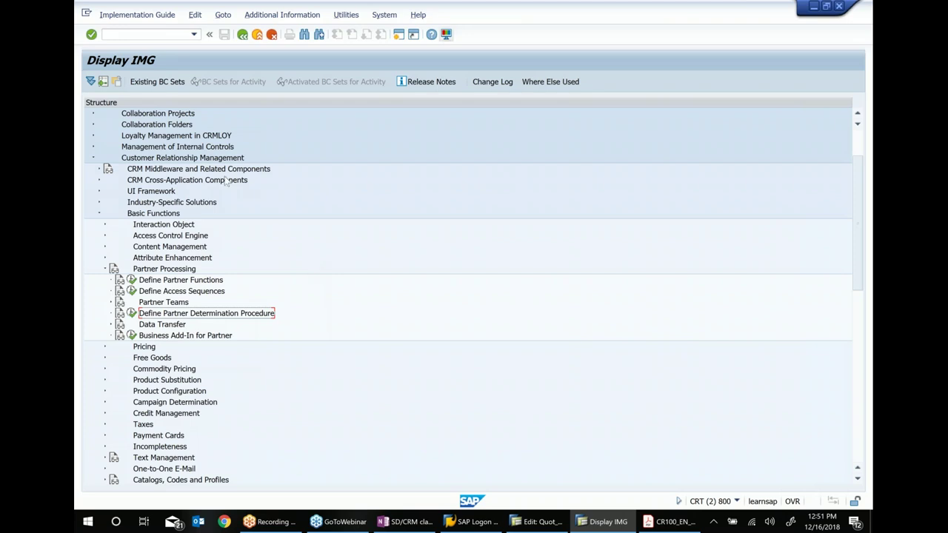
{"action": "left_click", "coordinate": [106, 270]}
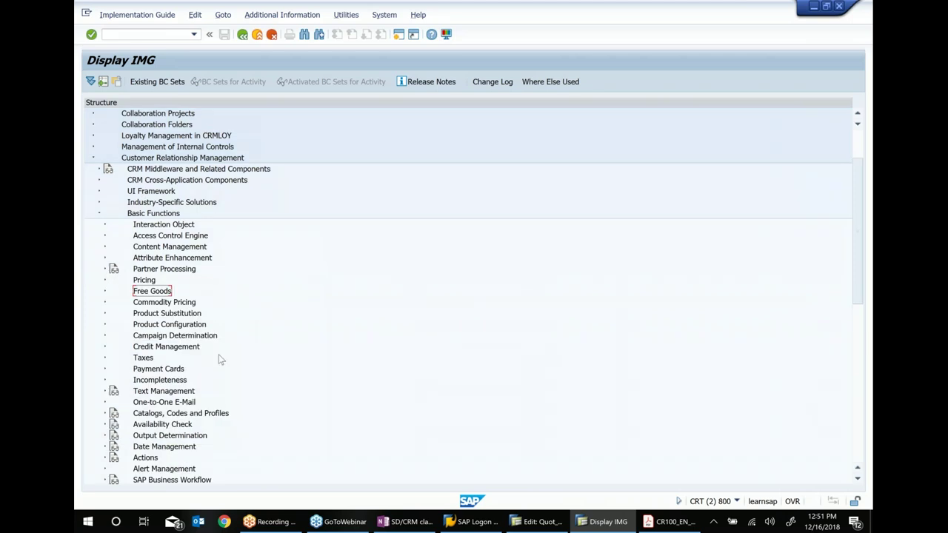
Expand Text Management under Basic Functions and execute the Define Text Determination Procedure activity
{"action": "scroll", "coordinate": [209, 363], "scroll_direction": "down", "scroll_amount": 1}
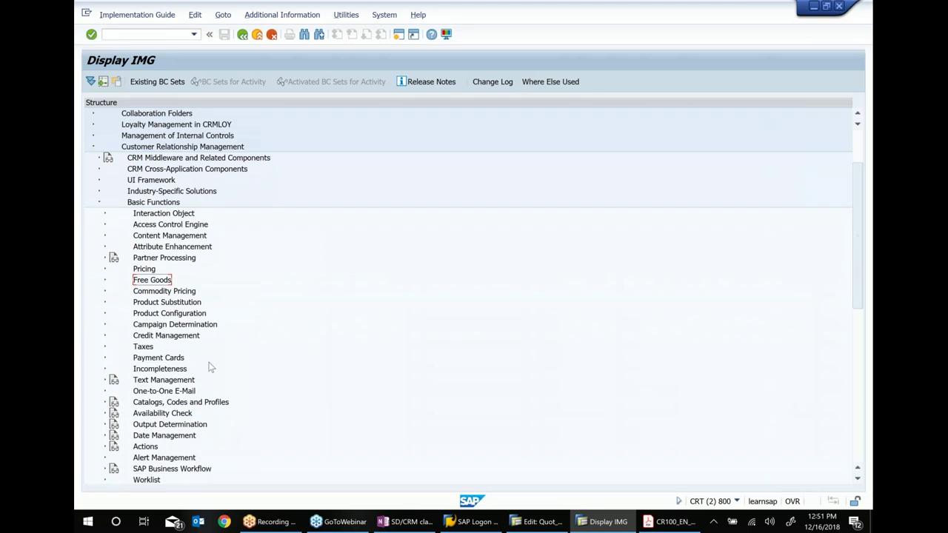
{"action": "scroll", "coordinate": [211, 368], "scroll_direction": "up", "scroll_amount": 1}
{"action": "left_click", "coordinate": [170, 392]}
{"action": "left_click", "coordinate": [105, 391]}
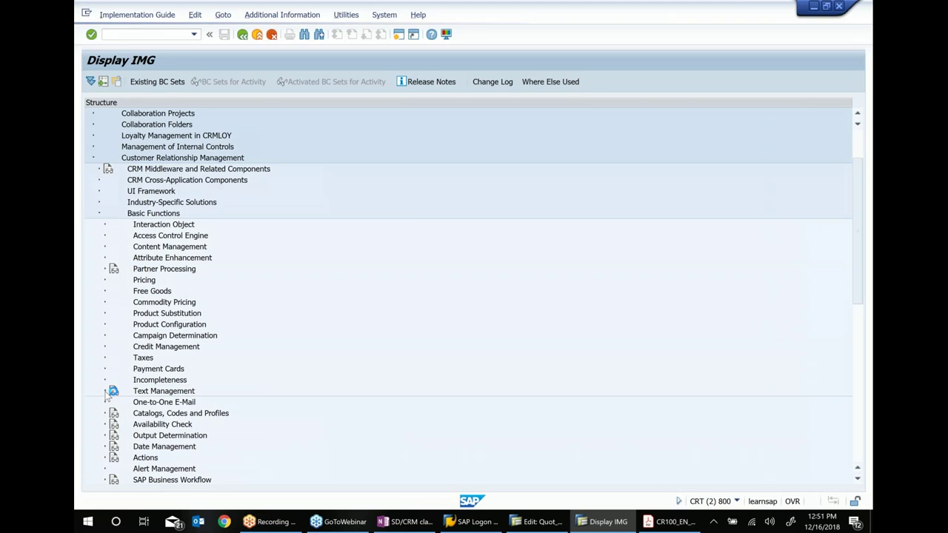
{"action": "left_click", "coordinate": [216, 413]}
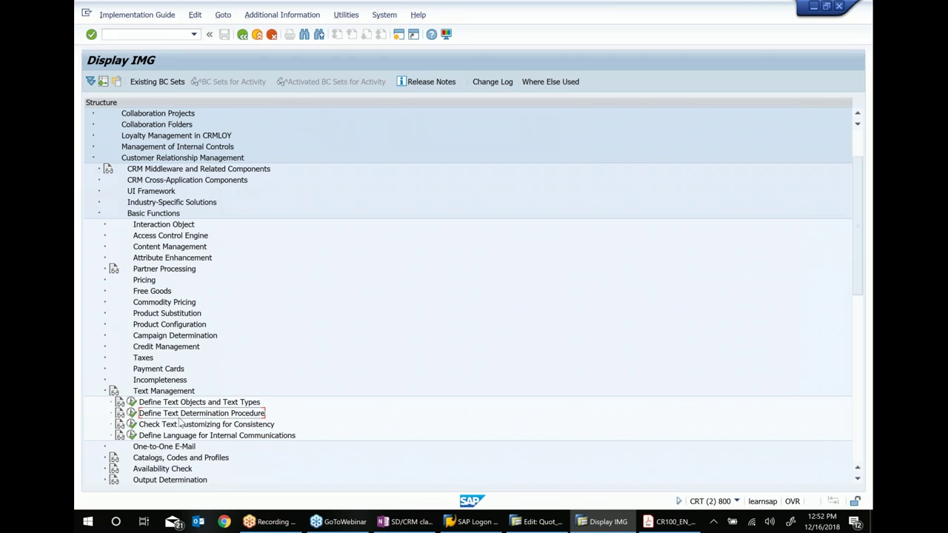
{"action": "left_click", "coordinate": [131, 413]}
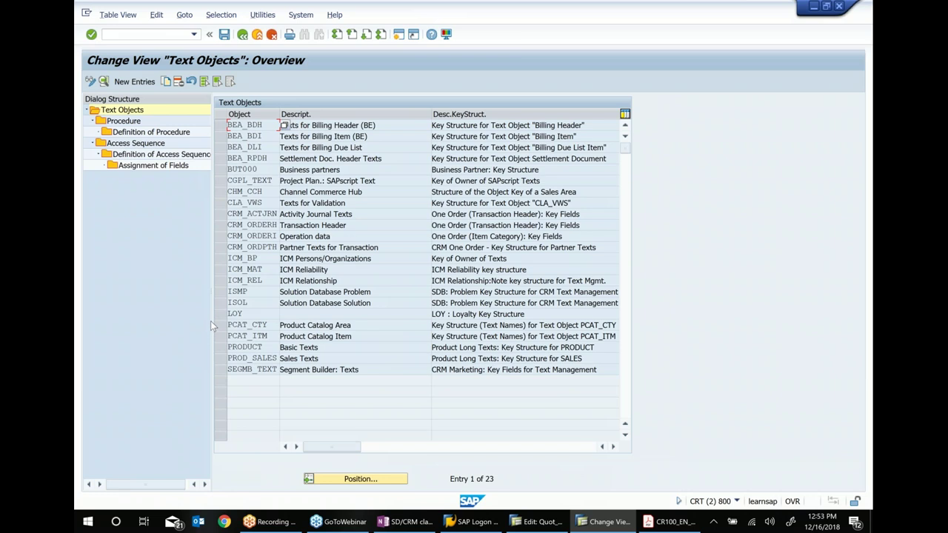
Widen the dialog structure, select the transaction header text object CRM_ORDERH, and display its procedures
{"action": "left_click_drag", "start_coordinate": [211, 321], "coordinate": [234, 320]}
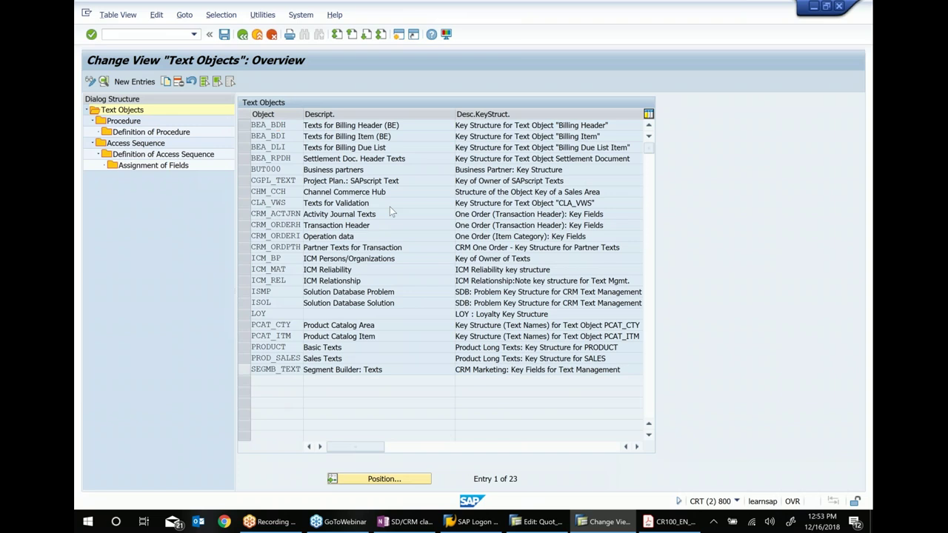
{"action": "left_click", "coordinate": [245, 225]}
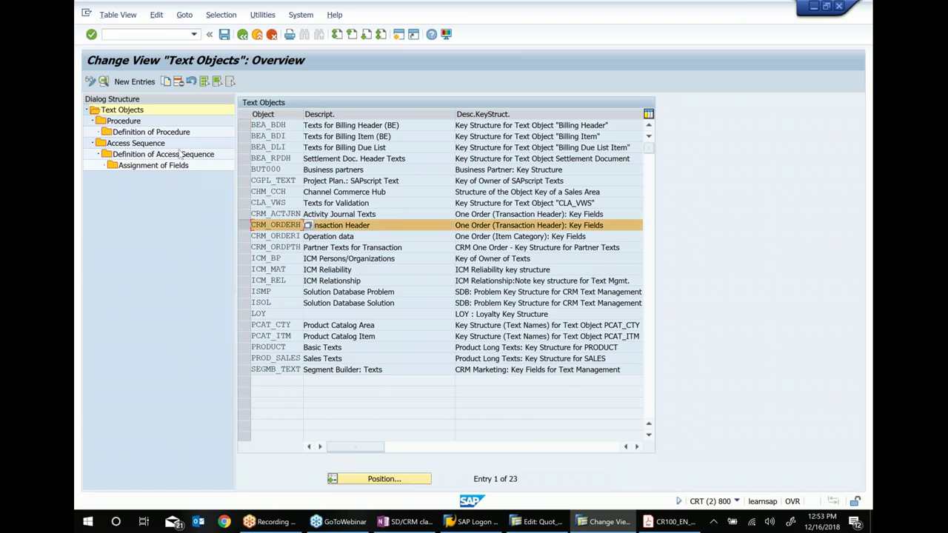
{"action": "double_click", "coordinate": [128, 122]}
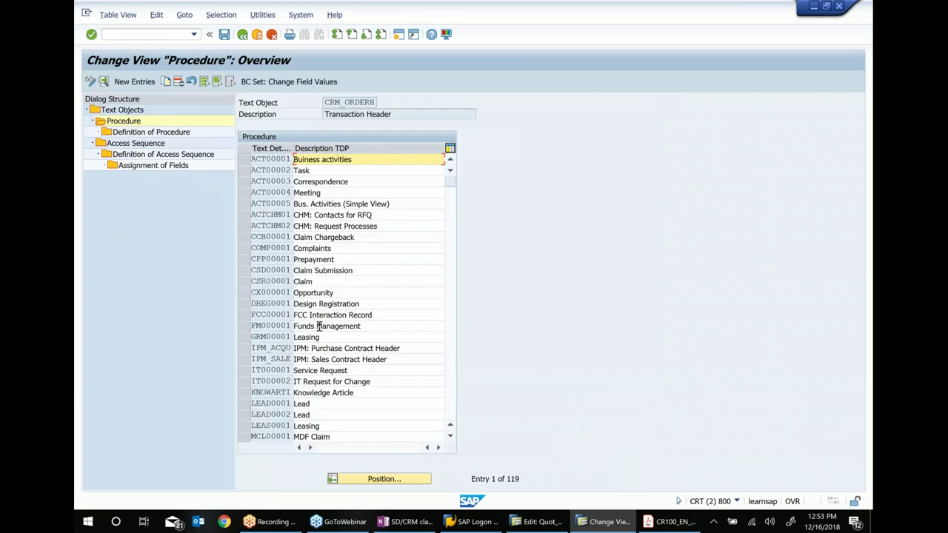
Position the procedure list at ORDER001, select that entry, and display its definition of procedure
{"action": "left_click", "coordinate": [367, 478]}
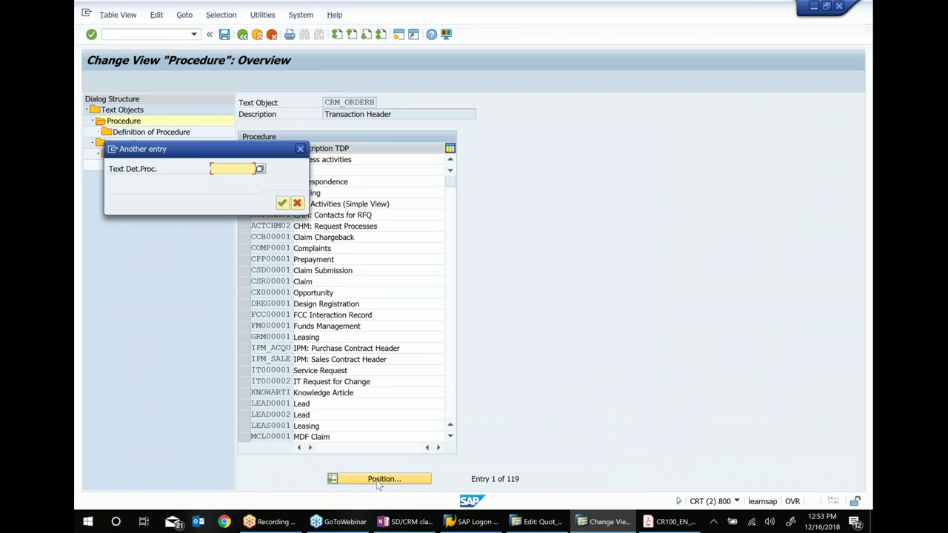
{"action": "type", "text": "ORDER001"}
{"action": "key", "text": "Return"}
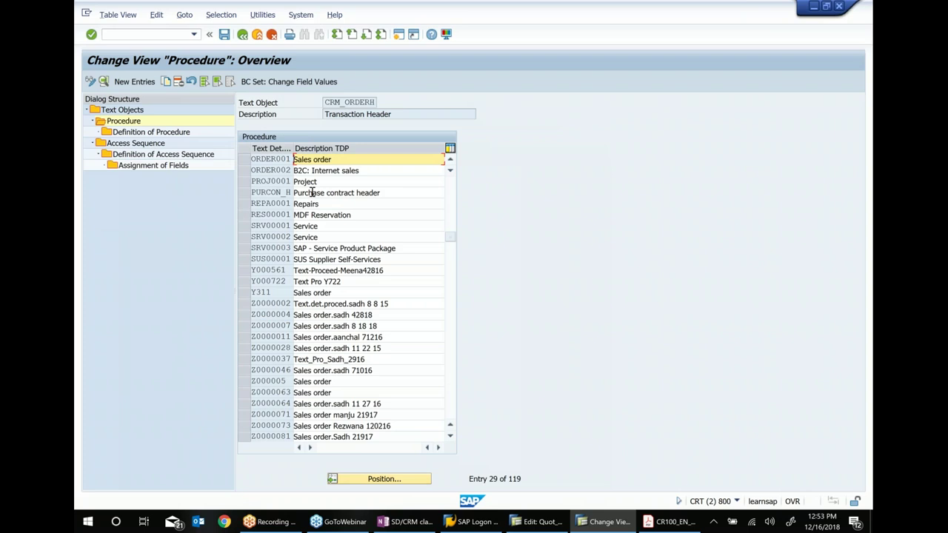
{"action": "left_click", "coordinate": [251, 162]}
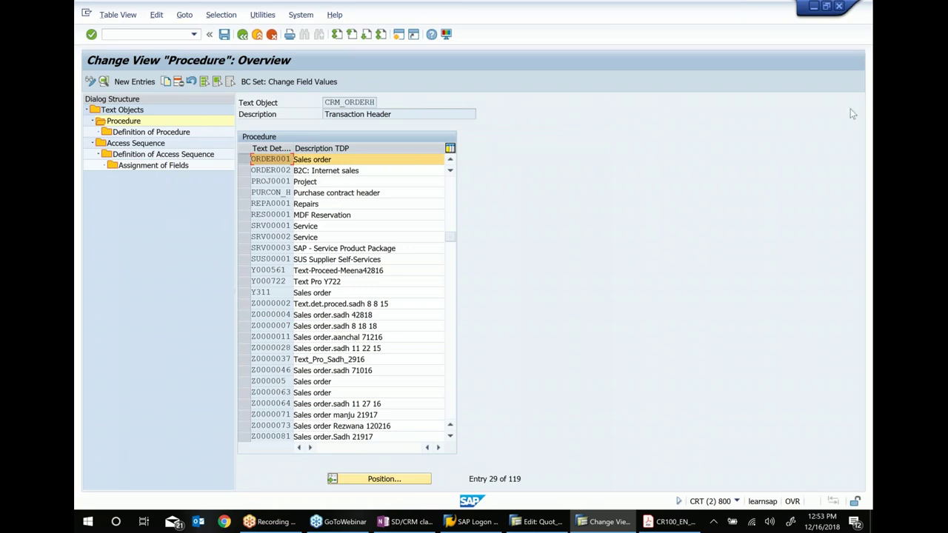
{"action": "double_click", "coordinate": [188, 133]}
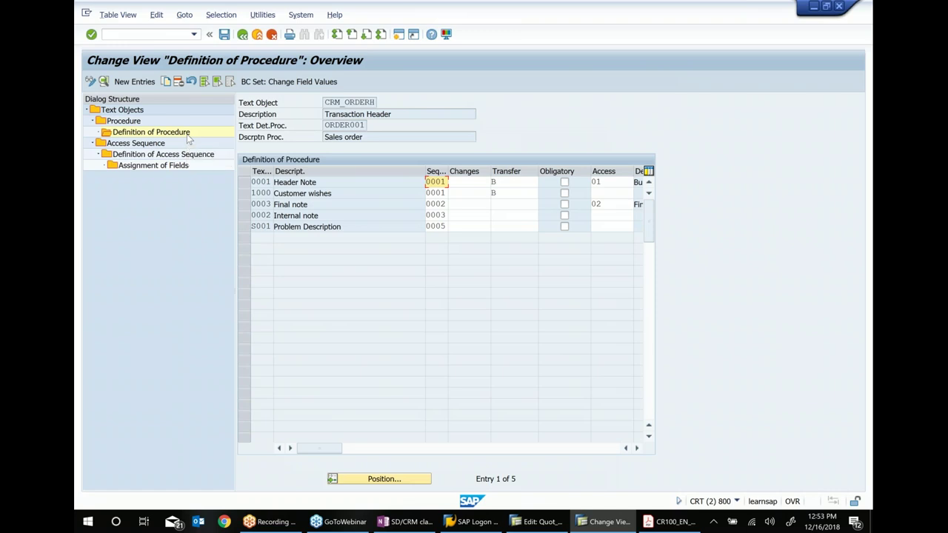
Examine the text types assigned to procedure ORDER001, going through the description of each entry
{"action": "left_click_drag", "start_coordinate": [425, 171], "coordinate": [396, 171]}
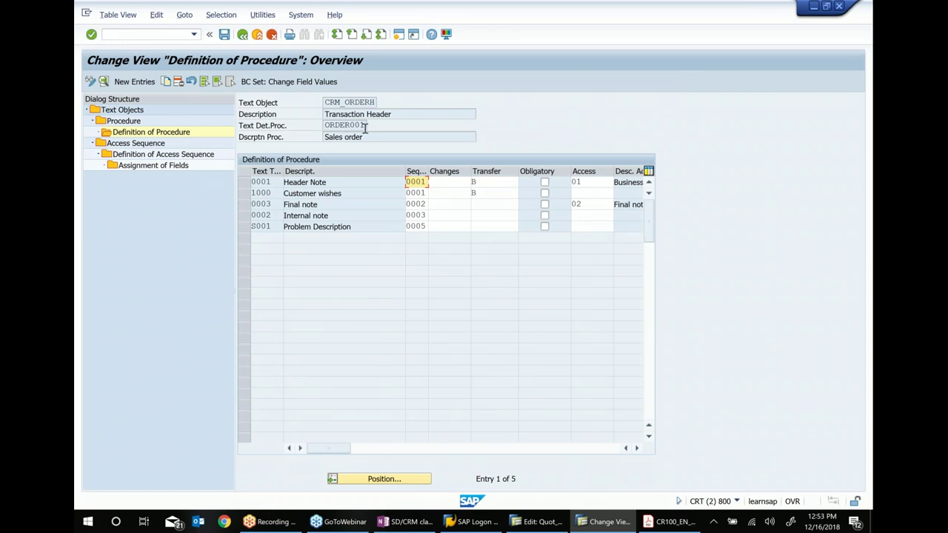
{"action": "double_click", "coordinate": [330, 183]}
{"action": "left_click_drag", "start_coordinate": [360, 196], "coordinate": [272, 198]}
{"action": "left_click_drag", "start_coordinate": [335, 204], "coordinate": [284, 204]}
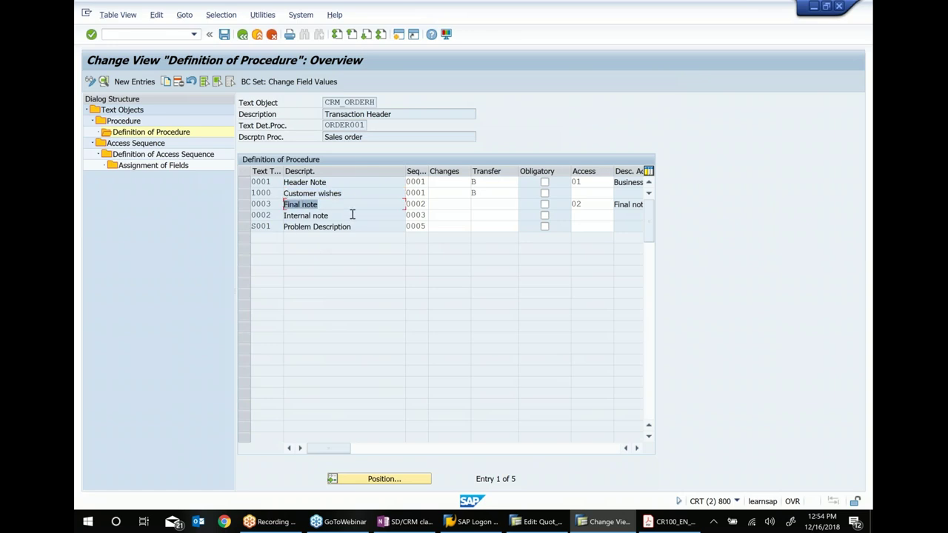
{"action": "double_click", "coordinate": [354, 215]}
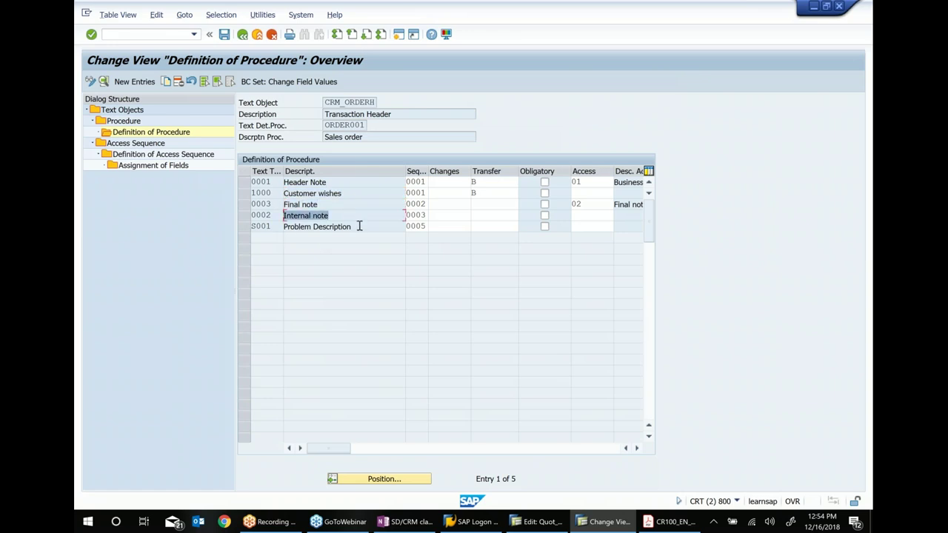
{"action": "double_click", "coordinate": [359, 226]}
{"action": "left_click", "coordinate": [305, 185]}
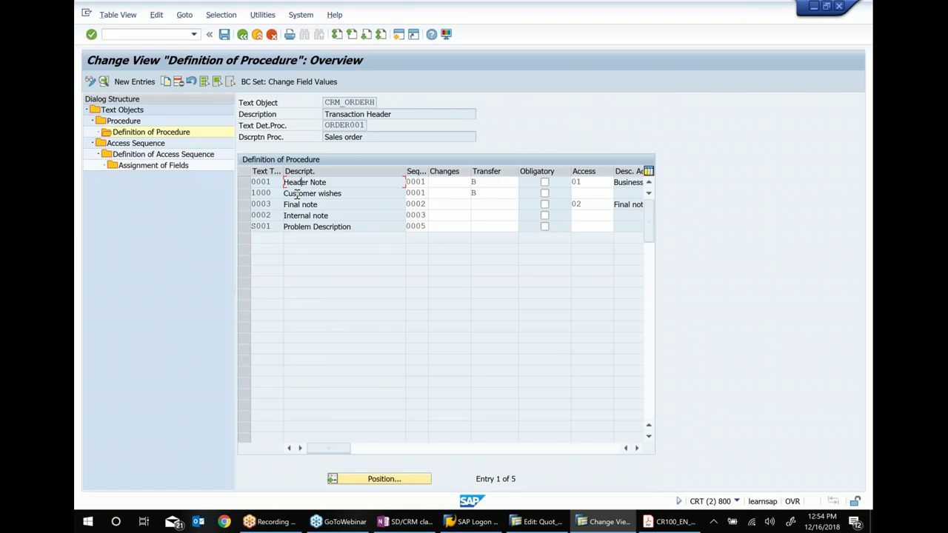
{"action": "left_click", "coordinate": [294, 204]}
{"action": "left_click", "coordinate": [293, 222]}
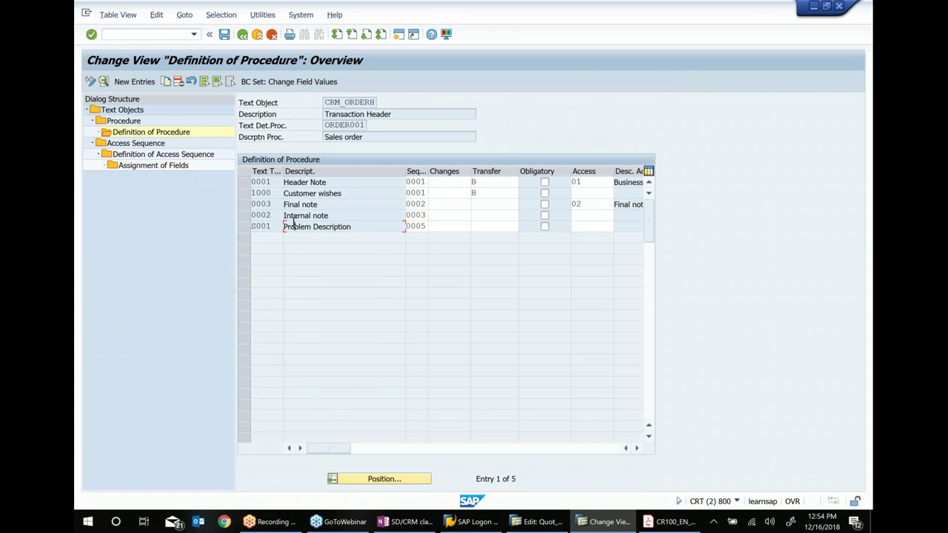
Compare ORDER001's text types with the open quotation's texts and the PDF's text determination figure, widening the Text Type column, and return to the definition
{"action": "left_click", "coordinate": [554, 523]}
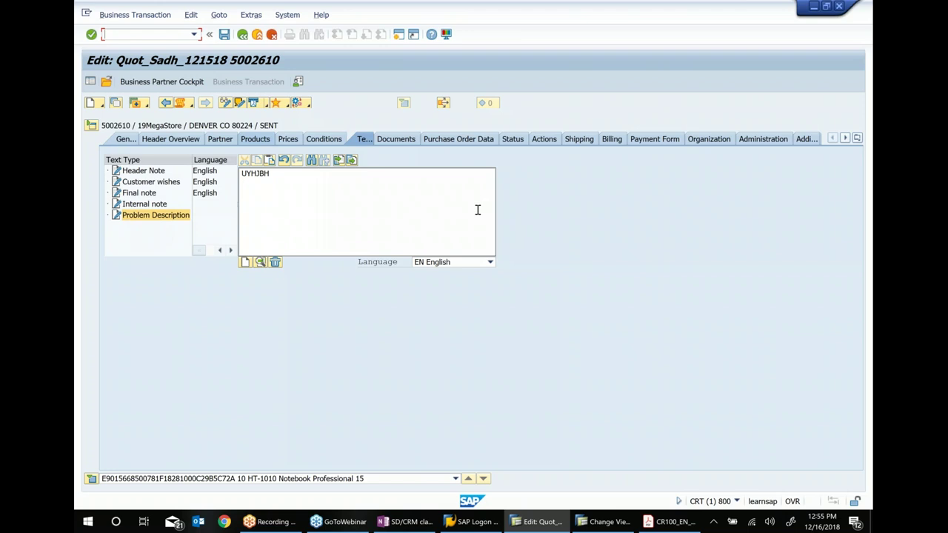
{"action": "left_click", "coordinate": [603, 521]}
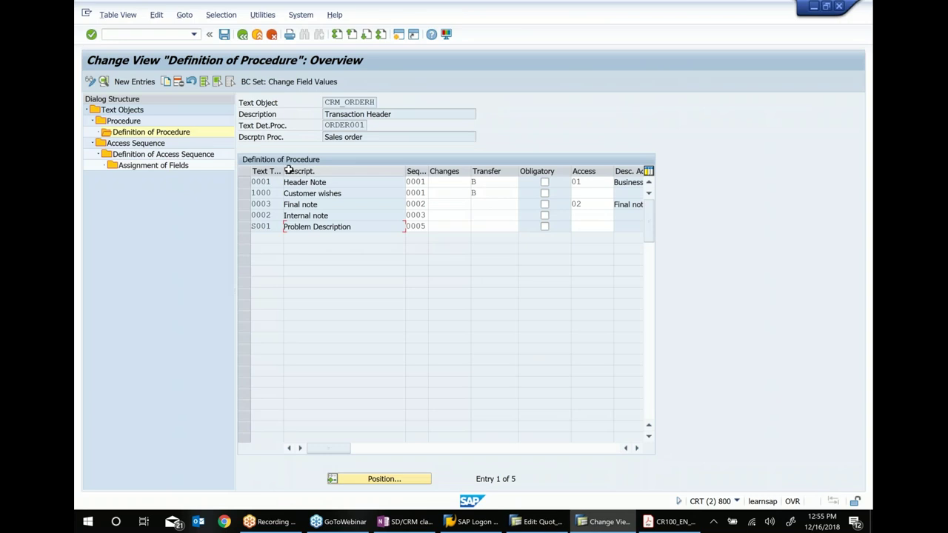
{"action": "left_click_drag", "start_coordinate": [283, 170], "coordinate": [303, 170]}
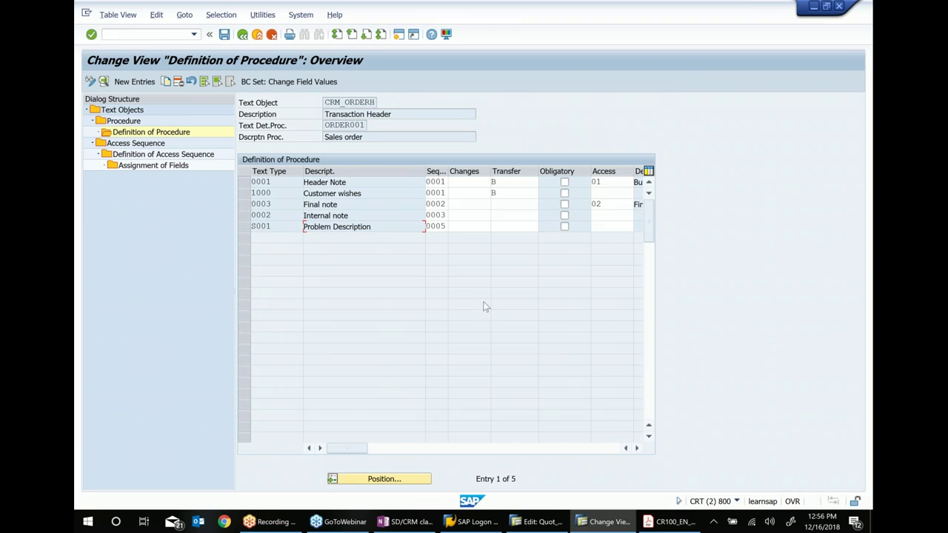
{"action": "left_click", "coordinate": [661, 522]}
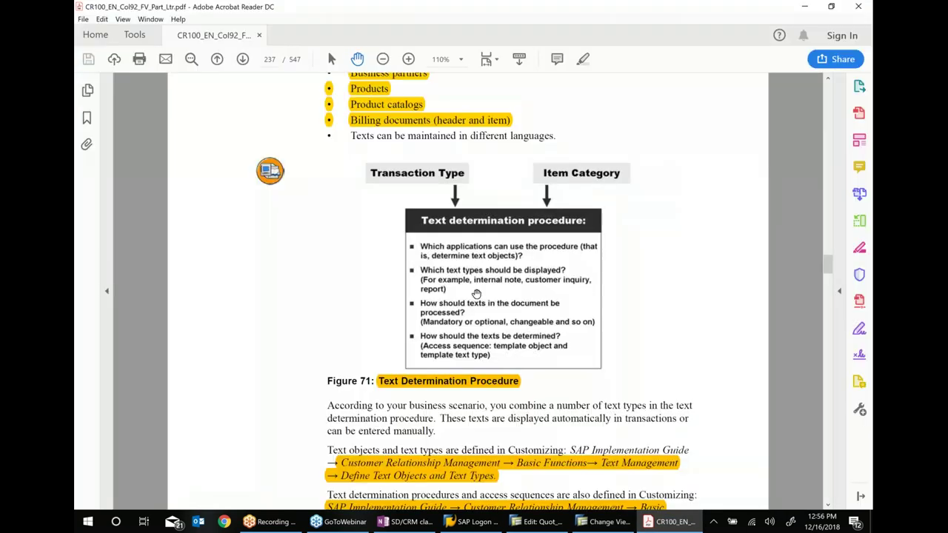
{"action": "left_click", "coordinate": [538, 520]}
{"action": "left_click", "coordinate": [620, 522]}
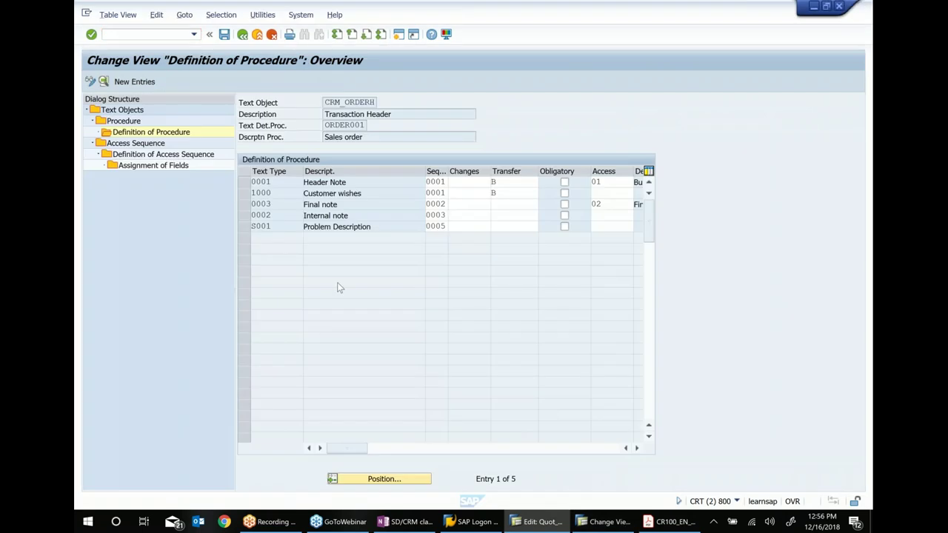
Switch to the course PDF in Acrobat Reader and read on from the text determination procedure to the date management section
{"action": "left_click", "coordinate": [668, 520]}
{"action": "scroll", "coordinate": [454, 338], "scroll_direction": "down", "scroll_amount": 3}
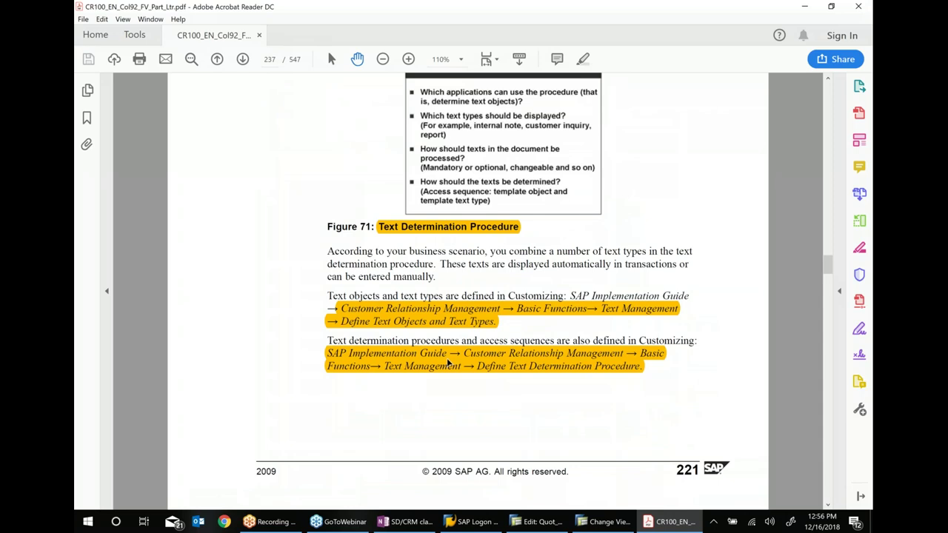
{"action": "scroll", "coordinate": [448, 363], "scroll_direction": "down", "scroll_amount": 8}
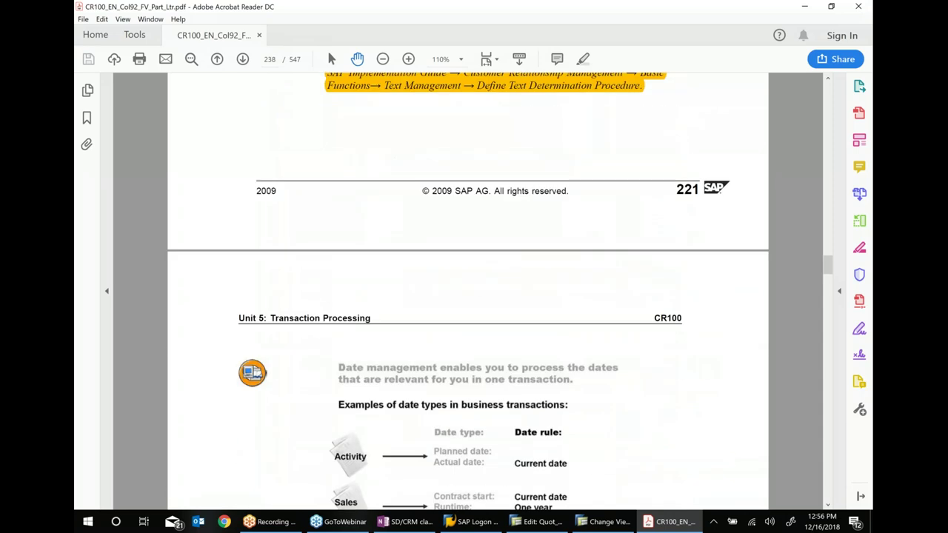
{"action": "scroll", "coordinate": [468, 296], "scroll_direction": "down", "scroll_amount": 3}
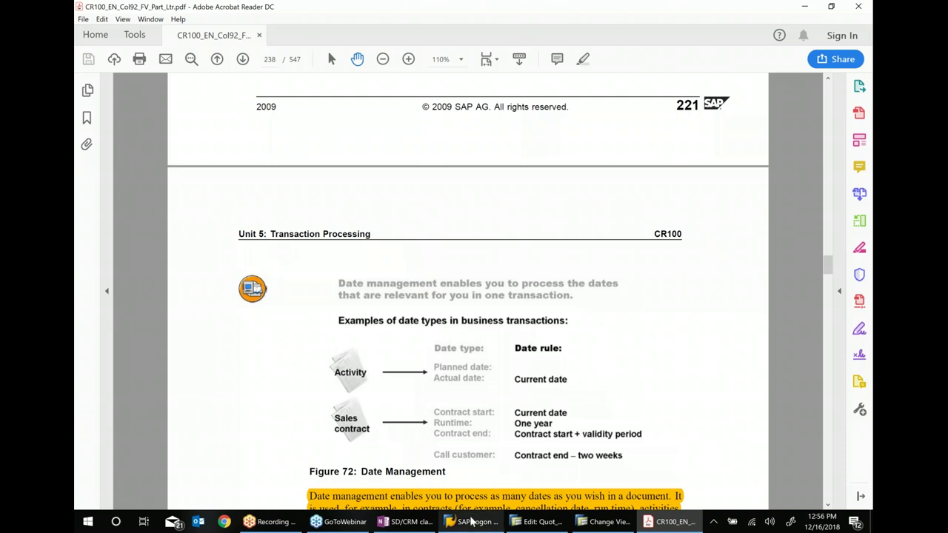
{"action": "mouse_move", "coordinate": [471, 522]}
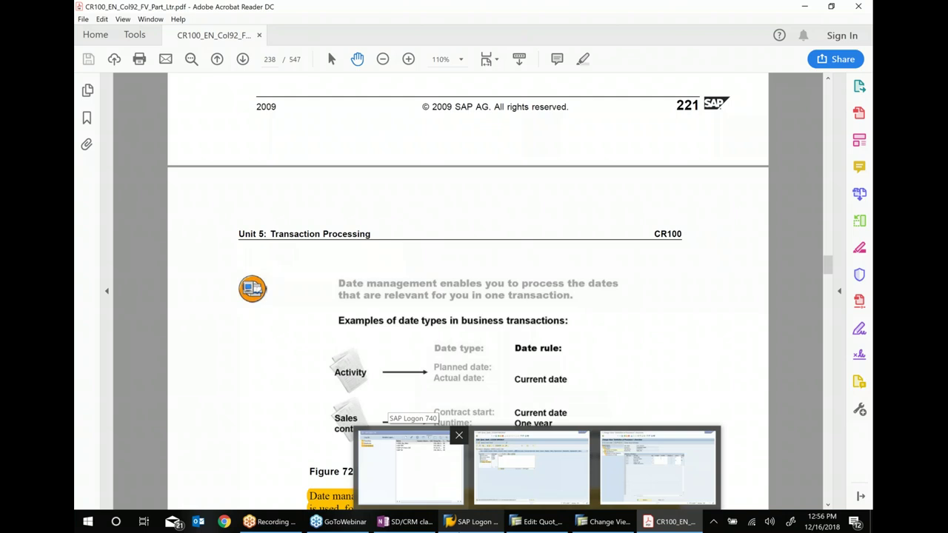
In the OneNote class notes, add the bullet "Configure a new Text procedure by copying standard" under the text determination exercise
{"action": "left_click", "coordinate": [415, 522]}
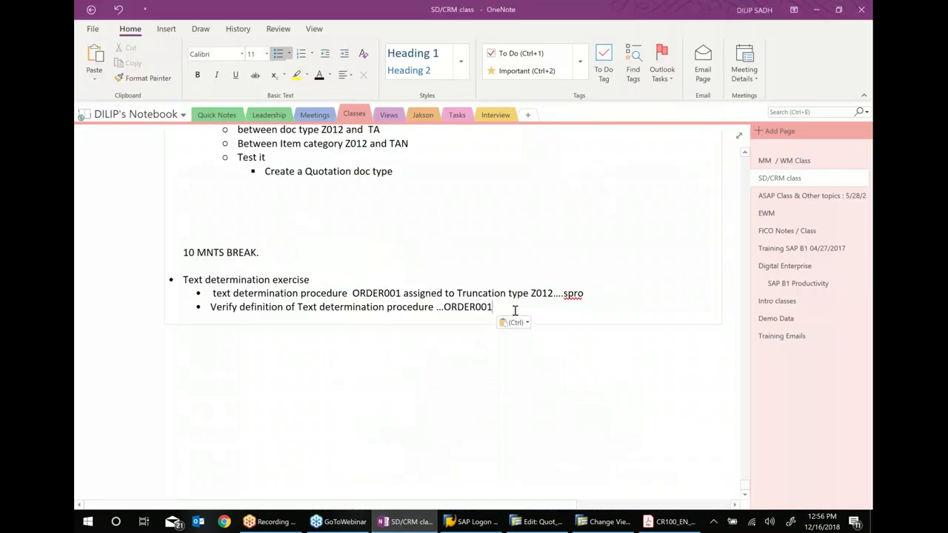
{"action": "key", "text": "Return"}
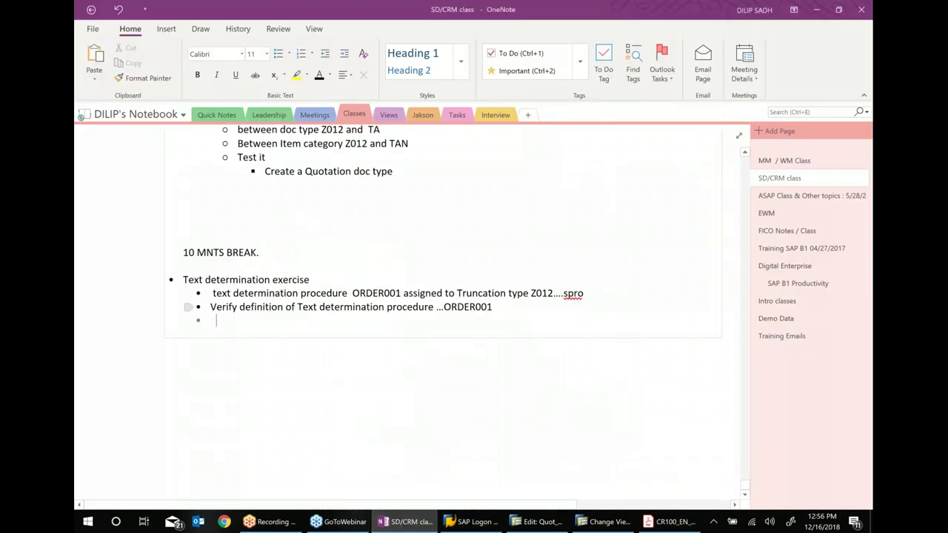
{"action": "type", "text": "Configure"}
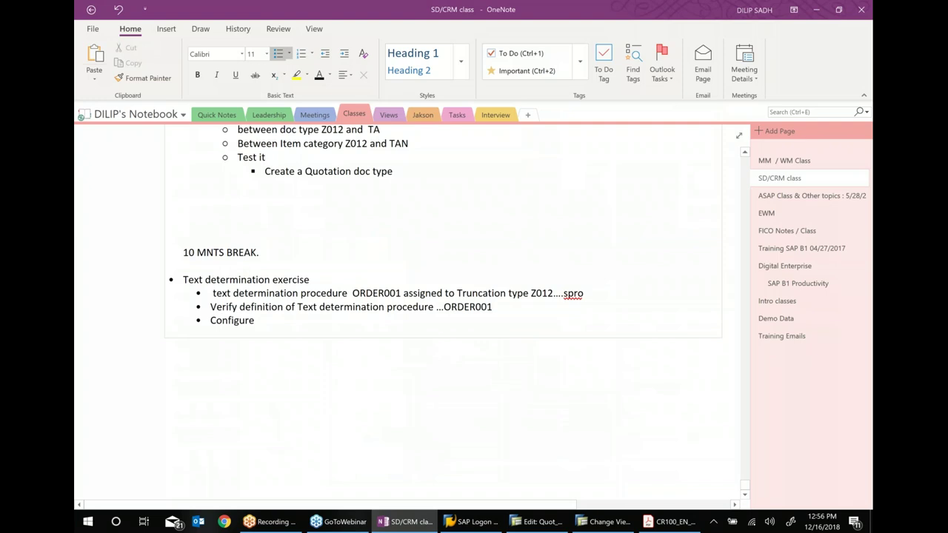
{"action": "type", "text": " a new Text procedure by"}
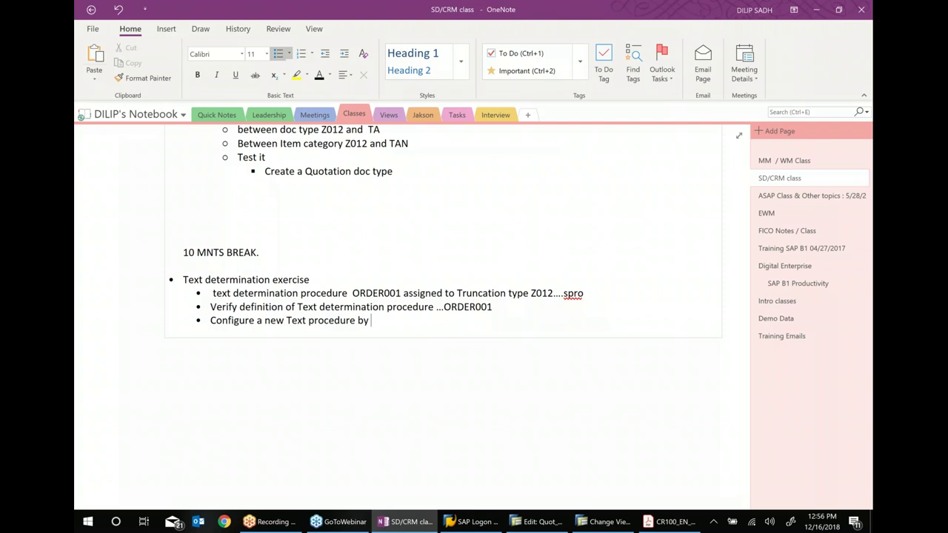
{"action": "type", "text": " copying standard"}
Add a bullet reading "Mke change to new Text determination procedure" to the exercise list
{"action": "key", "text": "Return"}
{"action": "type", "text": "Mke"}
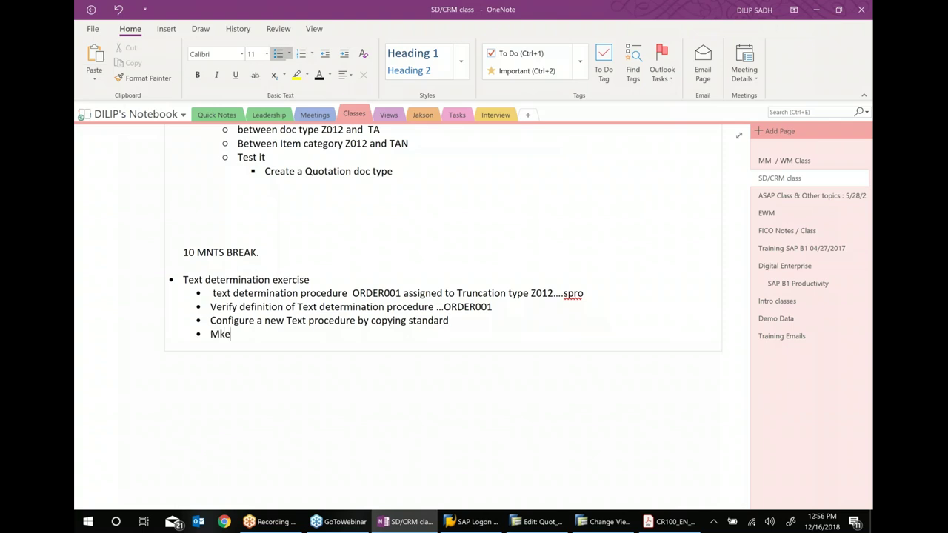
{"action": "type", "text": " change to new Text det"}
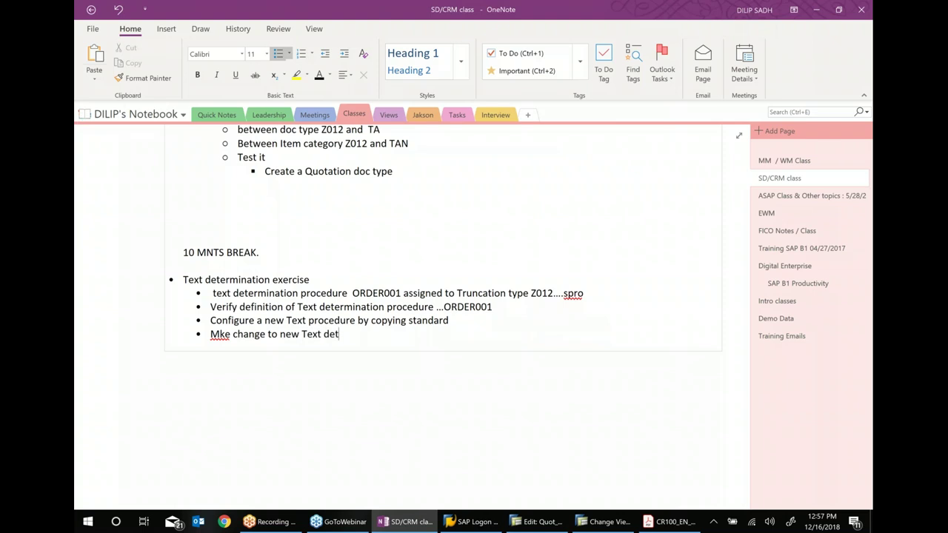
{"action": "type", "text": "ermination procedue"}
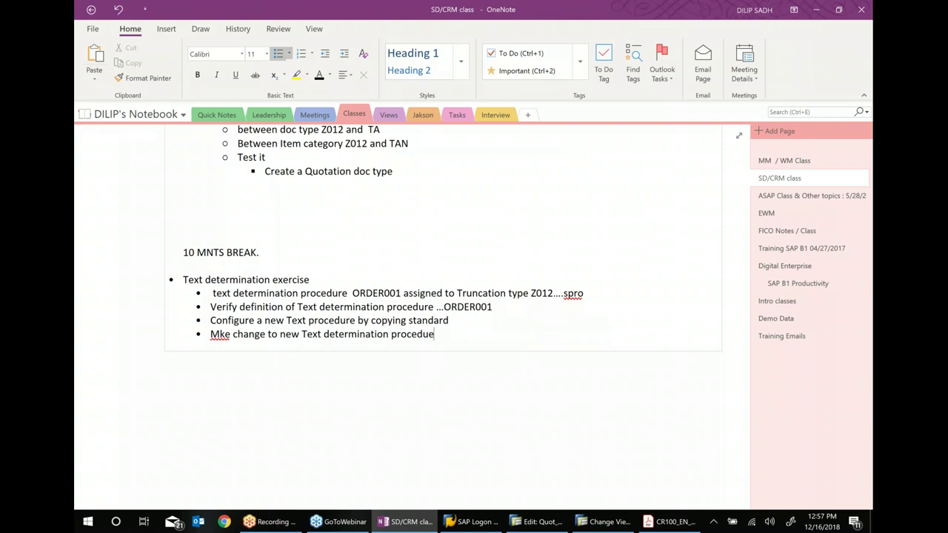
{"action": "key", "text": "BackSpace"}
{"action": "type", "text": "re"}
Add a bullet reading "Assign New Pricedure to our transaction type" to the exercise list
{"action": "key", "text": "Return"}
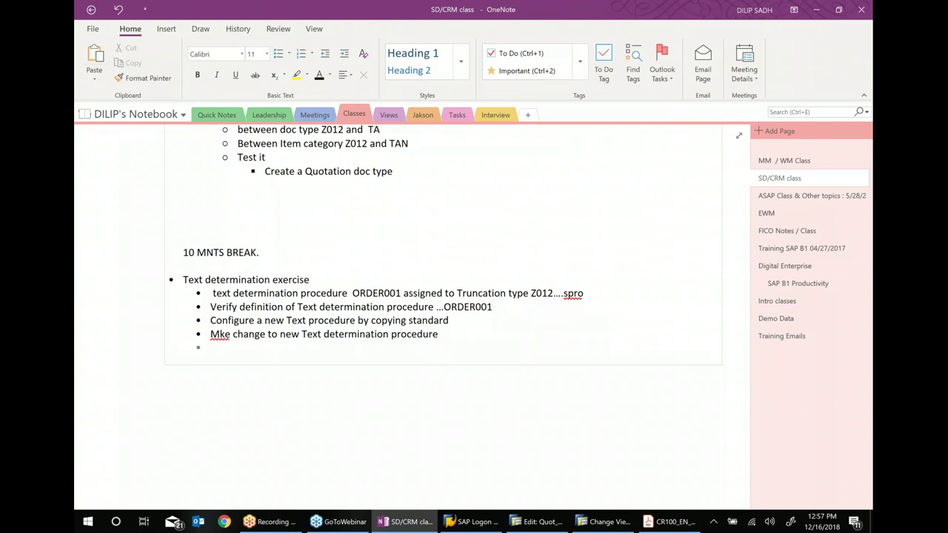
{"action": "type", "text": "Assign New "}
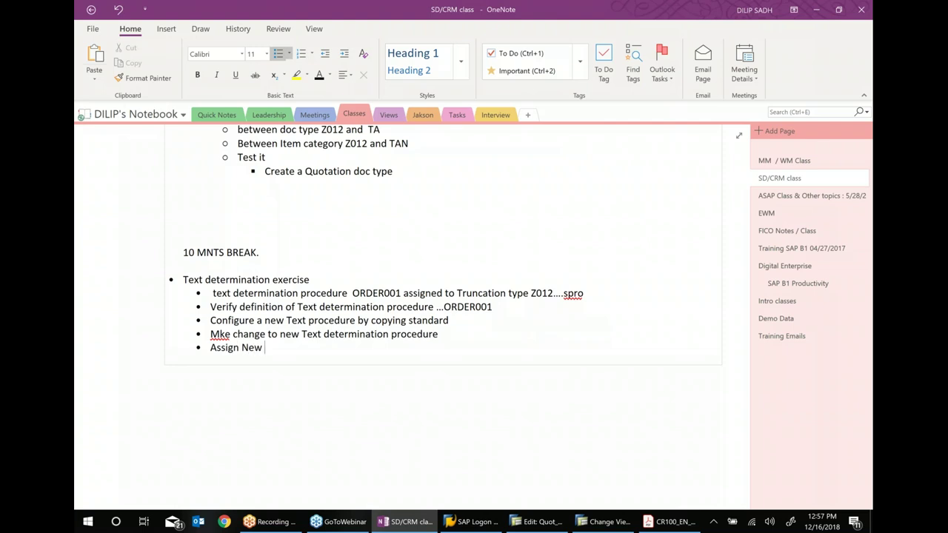
{"action": "type", "text": "Pricedure to our trans"}
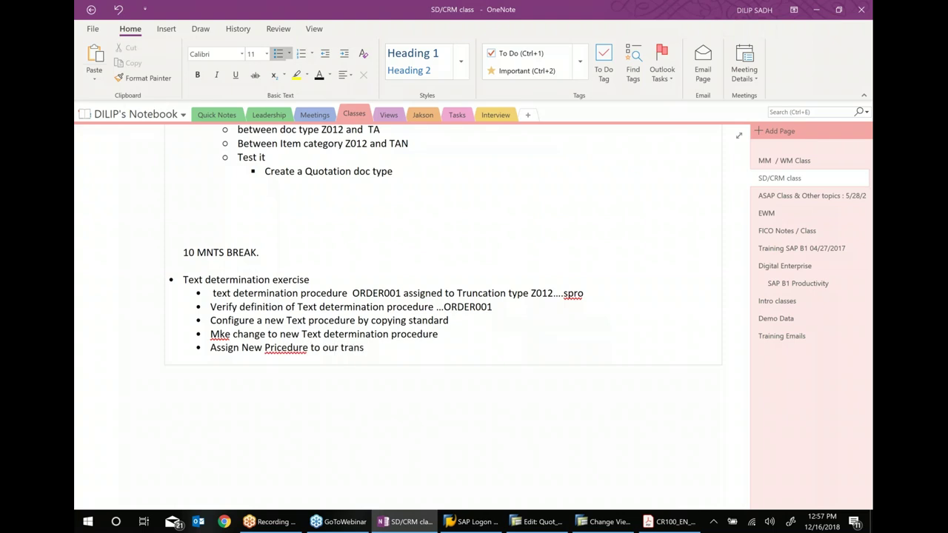
{"action": "type", "text": "action type"}
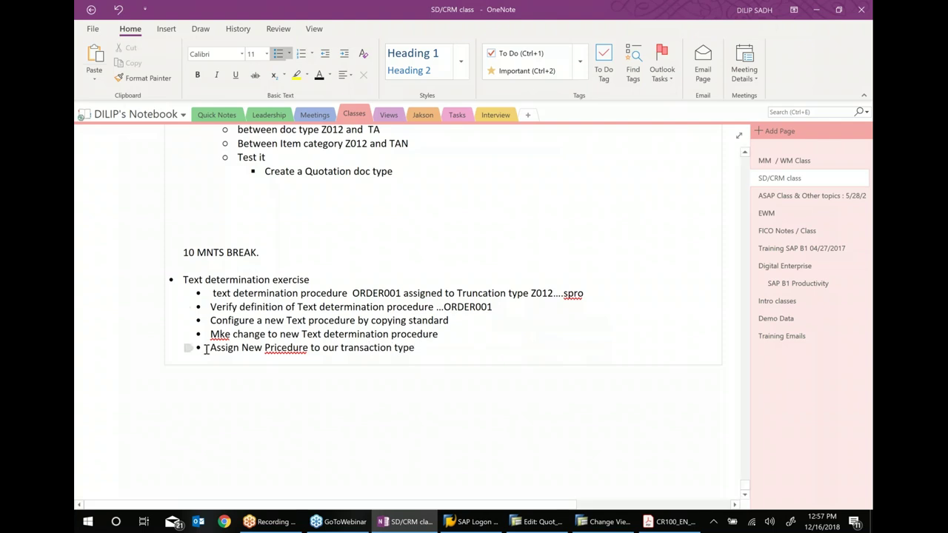
Correct the two misspelled words in the last two bullets to "Make" and "Procedure"
{"action": "right_click", "coordinate": [226, 334]}
{"action": "left_click", "coordinate": [248, 109]}
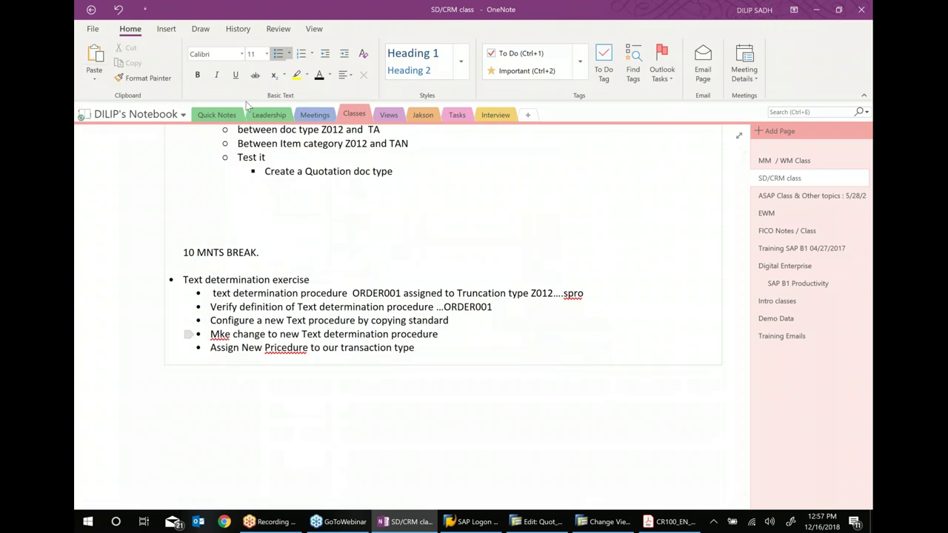
{"action": "right_click", "coordinate": [291, 348]}
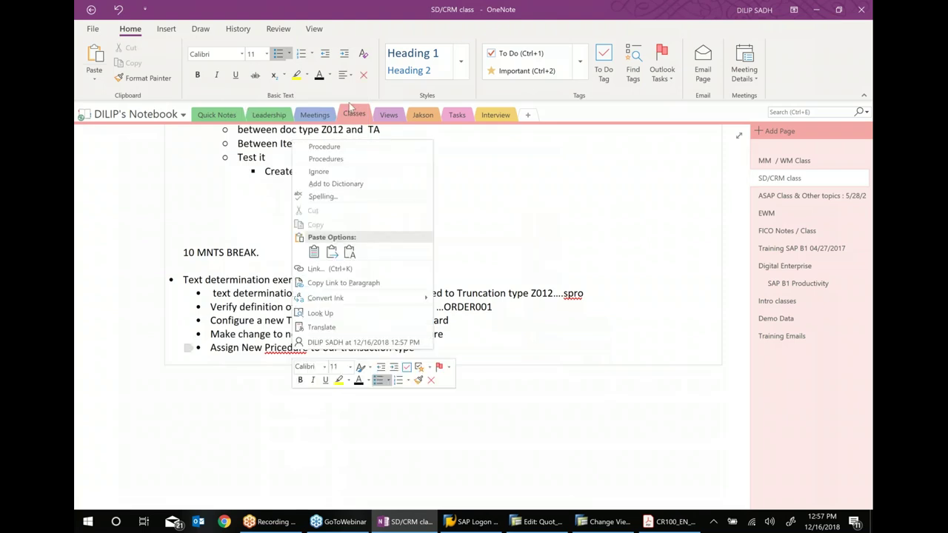
{"action": "left_click", "coordinate": [342, 147]}
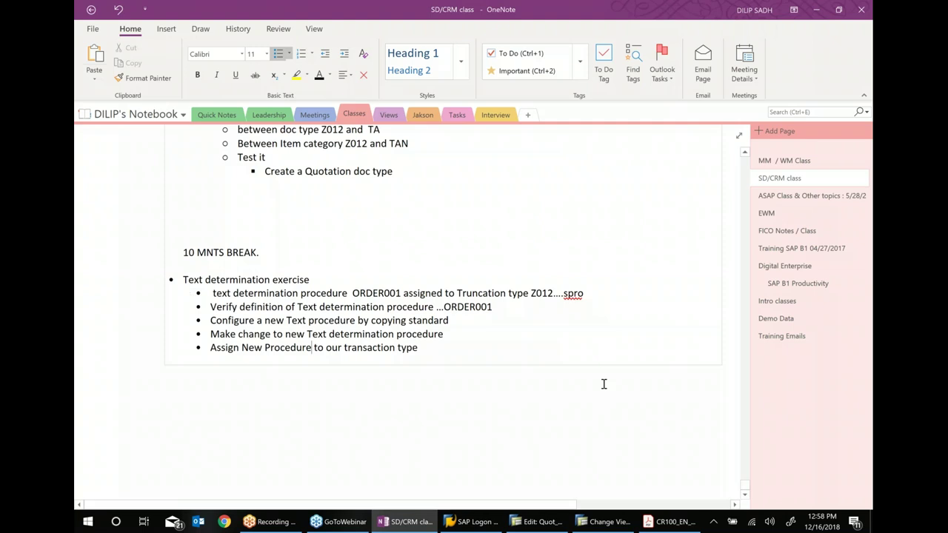
Switch to SAP, go back to the procedure overview for CRM_ORDERH and select the ORDER001 Sales order procedure
{"action": "left_click", "coordinate": [604, 521]}
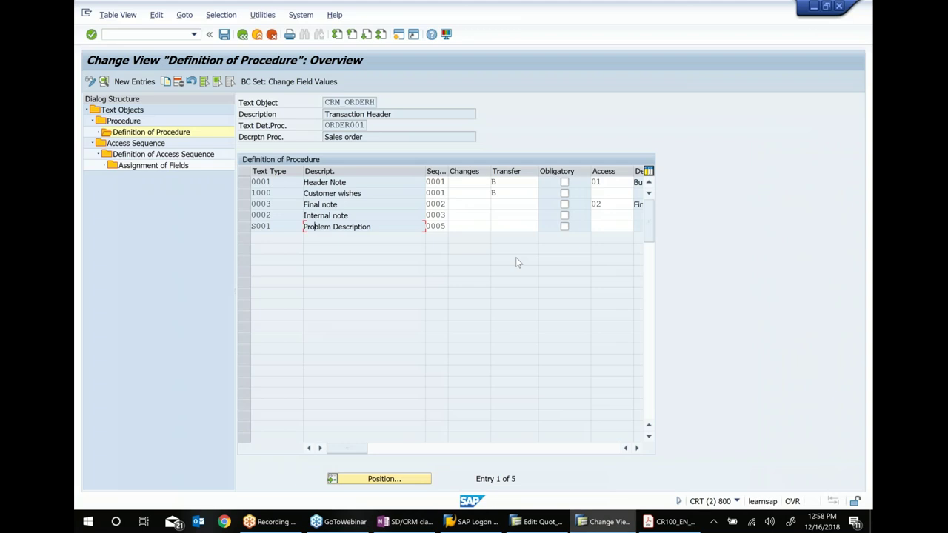
{"action": "left_click", "coordinate": [242, 34]}
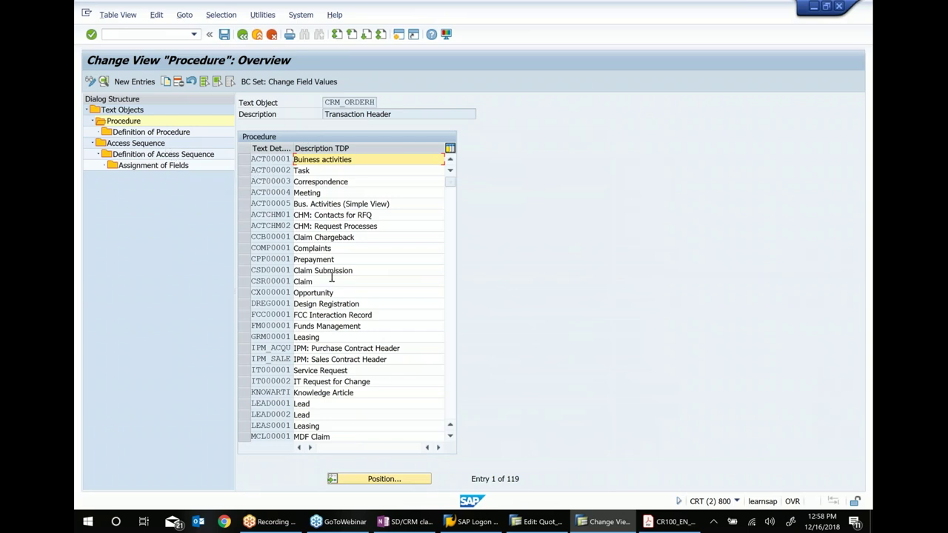
{"action": "scroll", "coordinate": [281, 266], "scroll_direction": "down", "scroll_amount": 1}
{"action": "scroll", "coordinate": [275, 316], "scroll_direction": "down", "scroll_amount": 3}
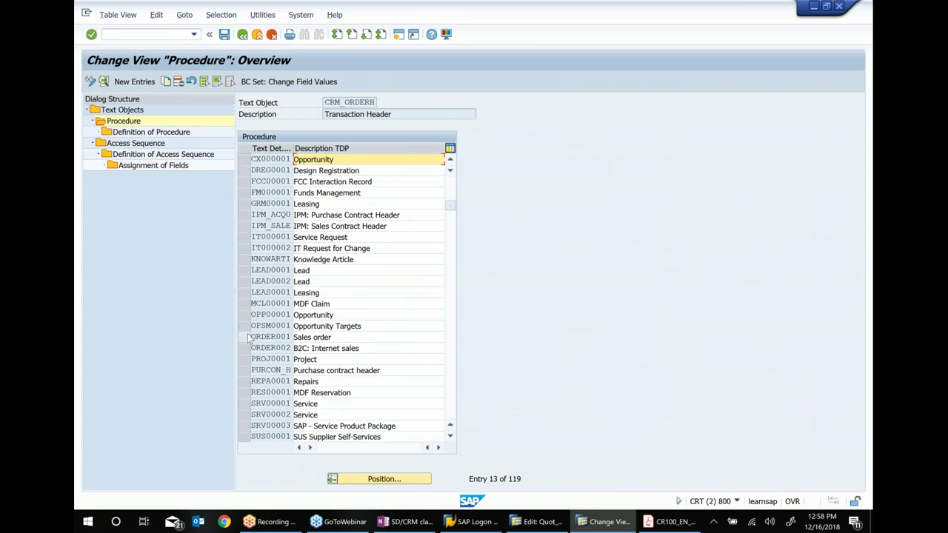
{"action": "left_click", "coordinate": [248, 338]}
{"action": "left_click", "coordinate": [248, 338]}
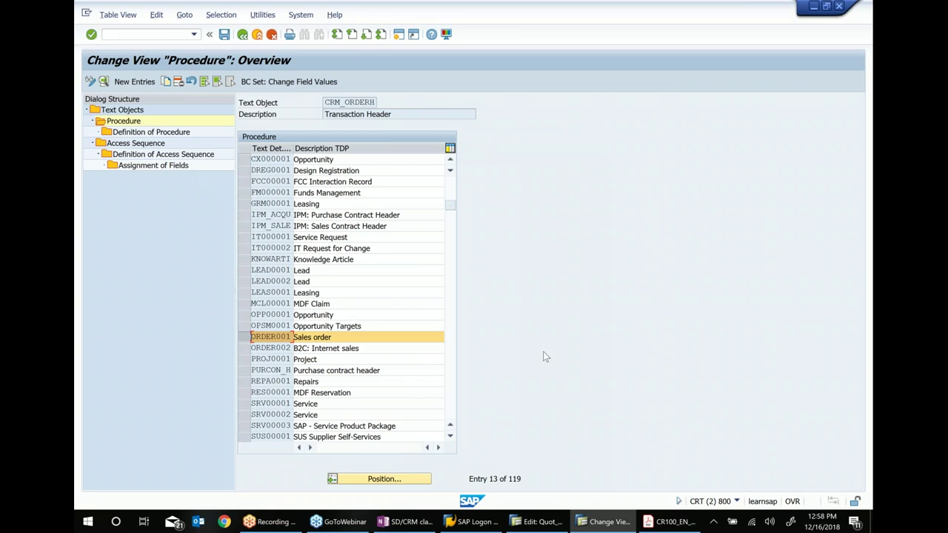
Copy the selected procedure as Z0000012, adding the owner's surname and 12 16 18 to its "Sales order" description
{"action": "left_click", "coordinate": [166, 82]}
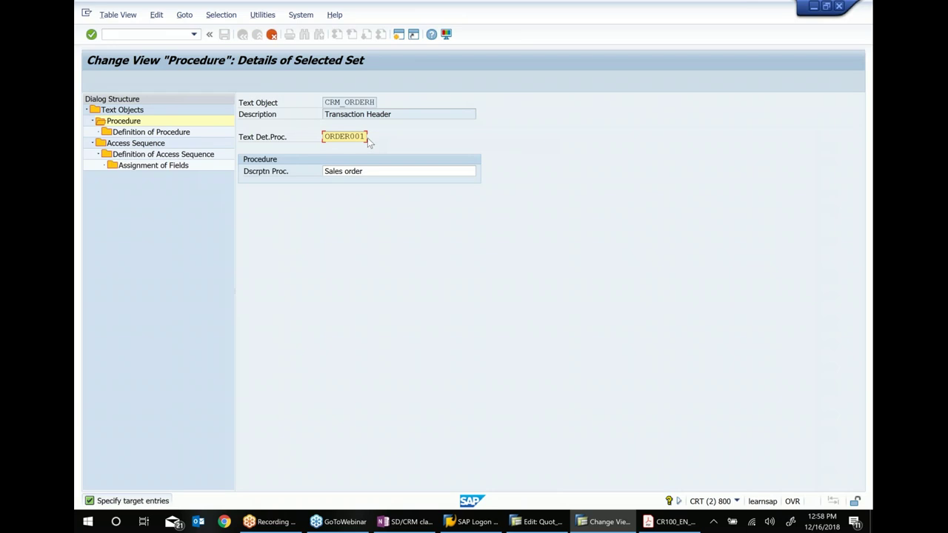
{"action": "left_click_drag", "start_coordinate": [364, 137], "coordinate": [182, 129]}
{"action": "type", "text": "Z"}
{"action": "type", "text": "00000"}
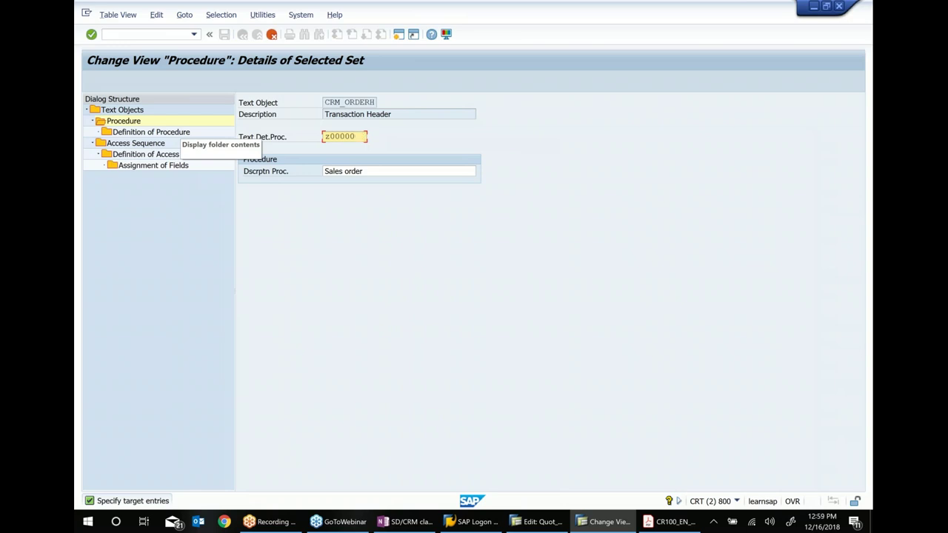
{"action": "type", "text": "012"}
{"action": "left_click", "coordinate": [394, 173]}
{"action": "type", "text": ".sadh"}
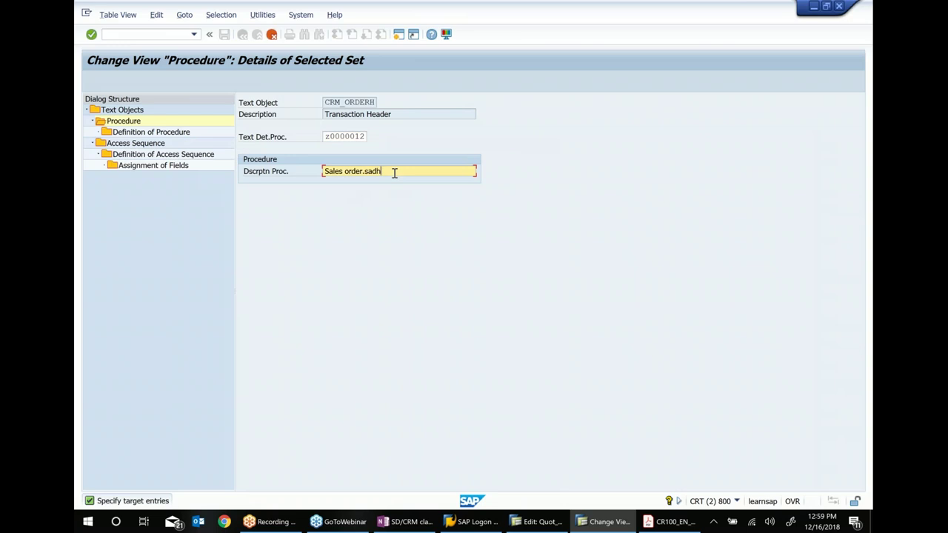
{"action": "type", "text": " 12/16 18"}
{"action": "key", "text": "Return"}
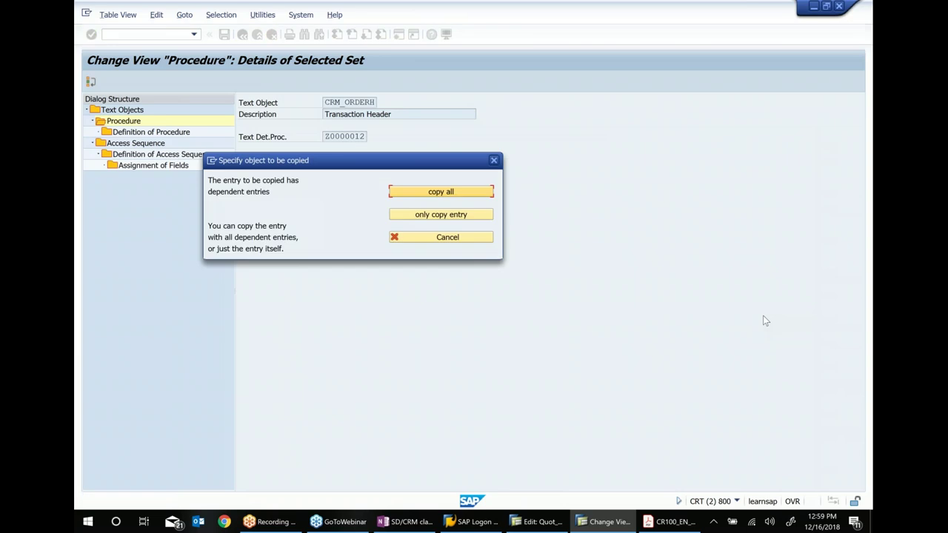
Copy all dependent entries along with the procedure, then save it and confirm the customizing request
{"action": "left_click", "coordinate": [481, 192]}
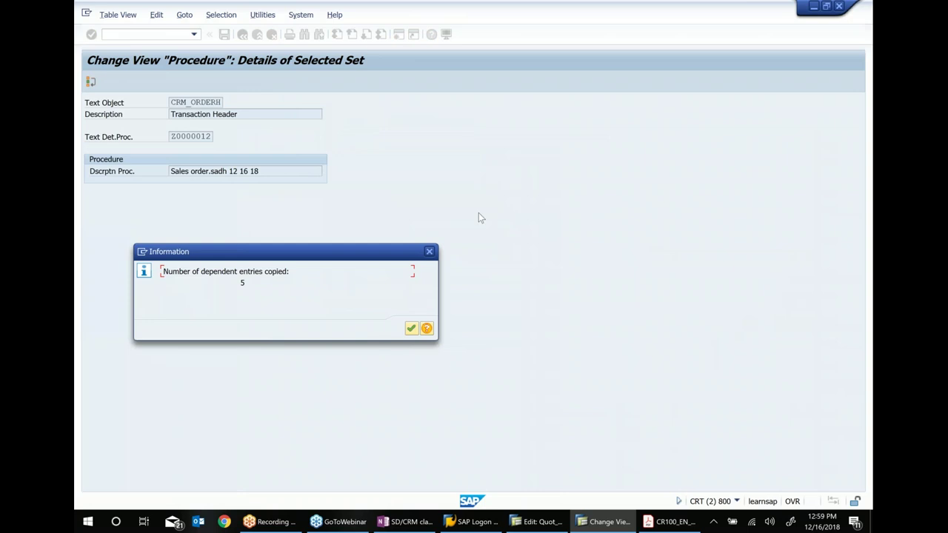
{"action": "left_click", "coordinate": [411, 328]}
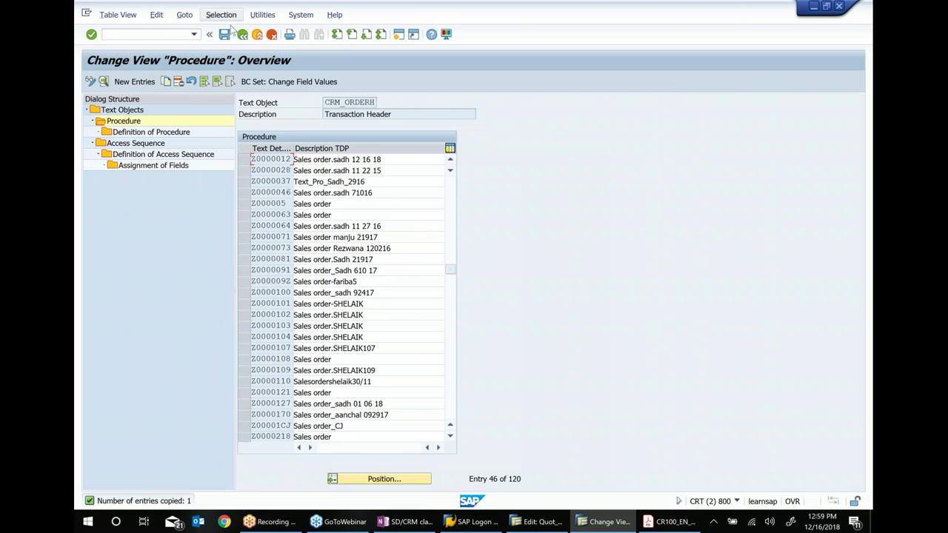
{"action": "left_click", "coordinate": [224, 35]}
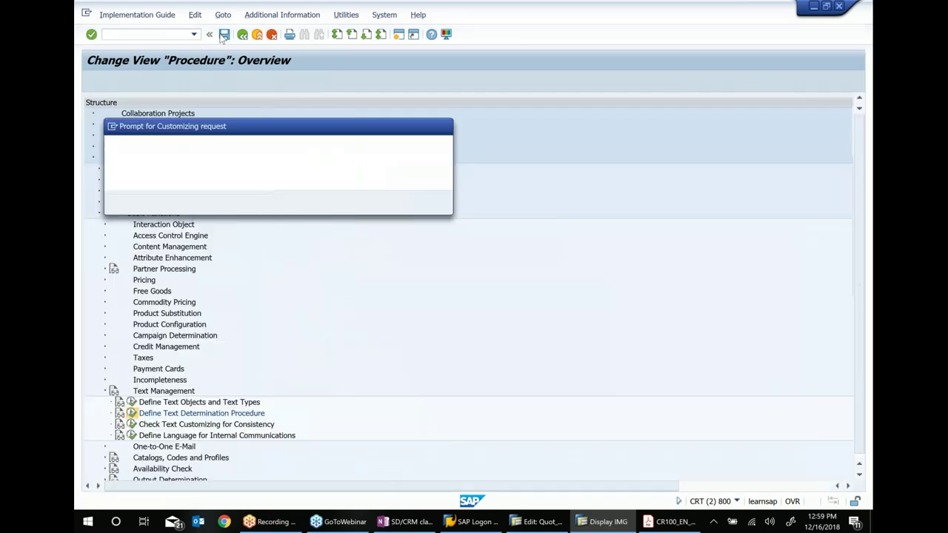
{"action": "left_click", "coordinate": [294, 203]}
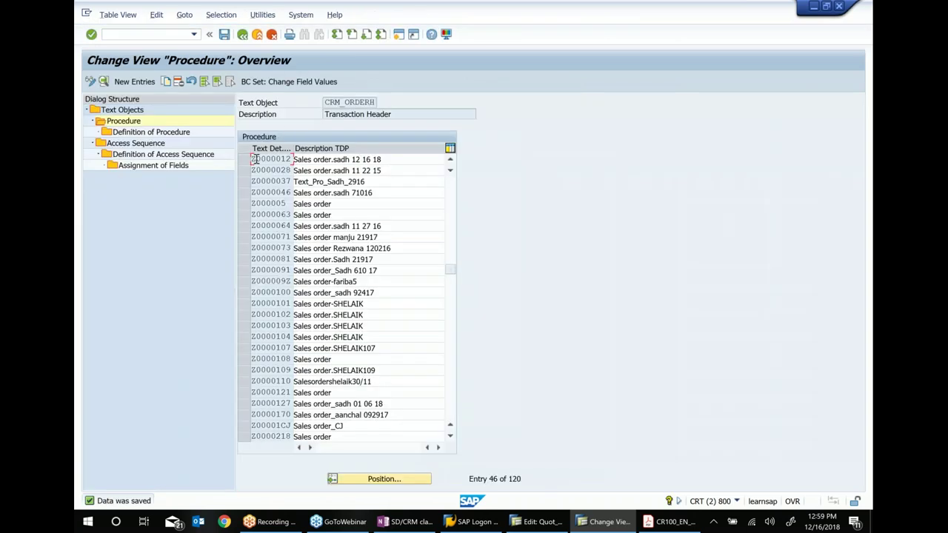
Select procedure Z0000012 and open its Definition of Procedure
{"action": "left_click_drag", "start_coordinate": [252, 159], "coordinate": [356, 159]}
{"action": "left_click", "coordinate": [246, 160]}
{"action": "double_click", "coordinate": [148, 132]}
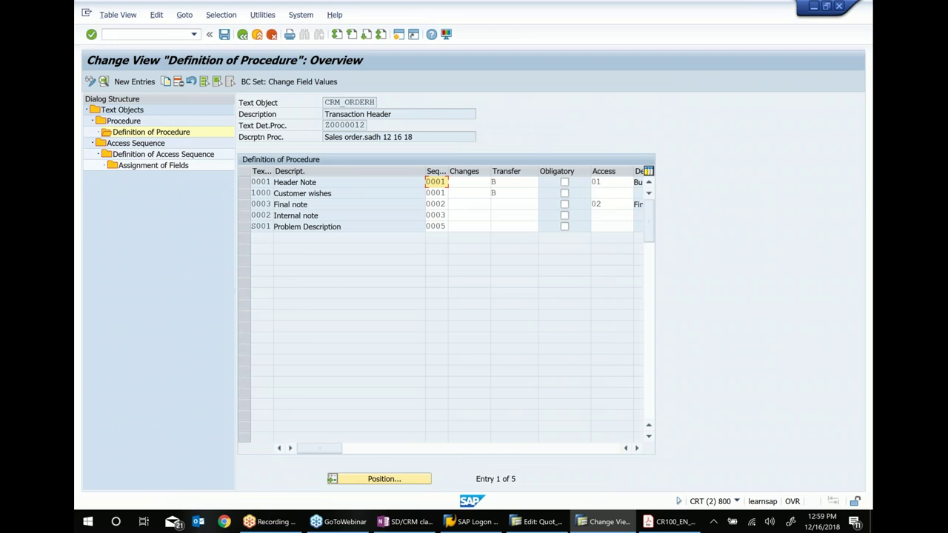
Append "....Z0000012", copied from the text determination procedure field, to the "Configure a new Text procedure" bullet in OneNote, then return to SAP
{"action": "left_click_drag", "start_coordinate": [325, 125], "coordinate": [408, 119]}
{"action": "key", "text": "ctrl+c"}
{"action": "left_click", "coordinate": [408, 119]}
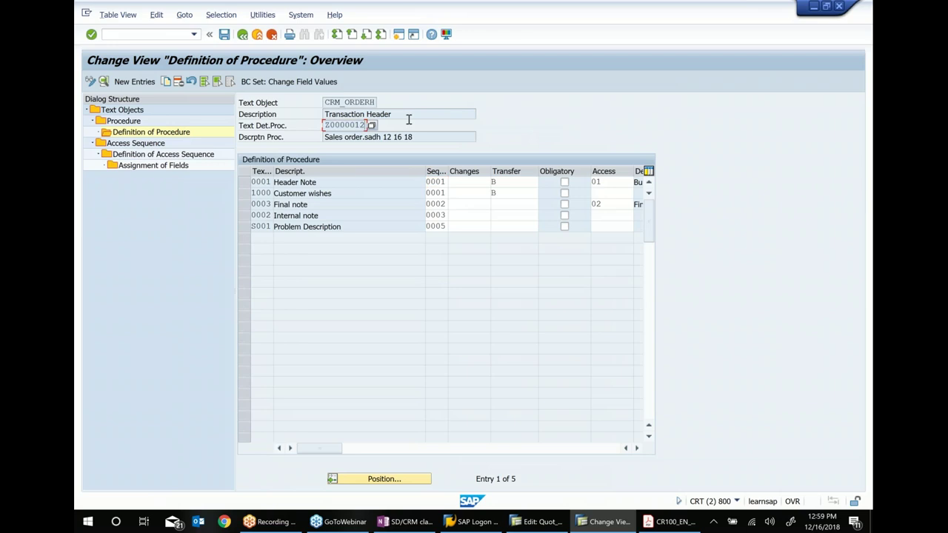
{"action": "left_click", "coordinate": [422, 525]}
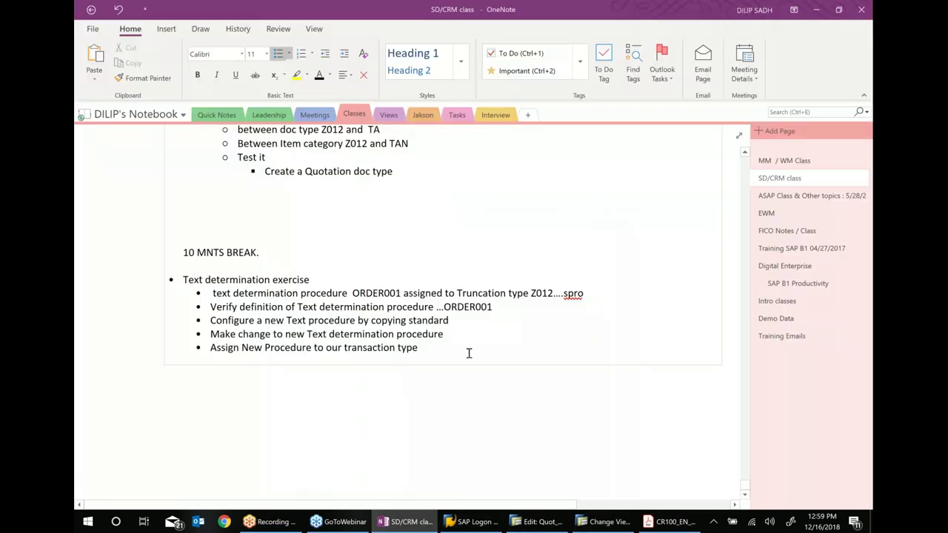
{"action": "left_click", "coordinate": [504, 311]}
{"action": "left_click", "coordinate": [476, 320]}
{"action": "type", "text": "...."}
{"action": "key", "text": "ctrl+v"}
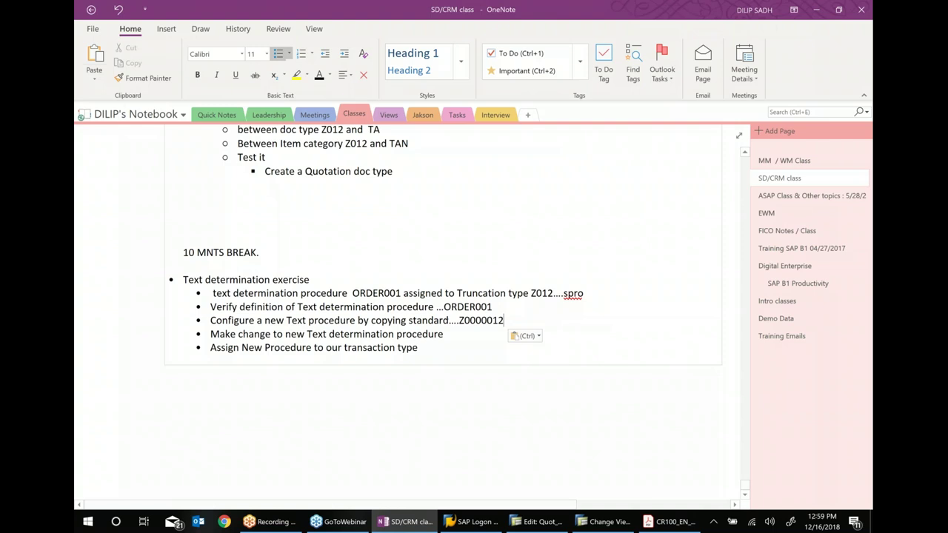
{"action": "left_click", "coordinate": [601, 521]}
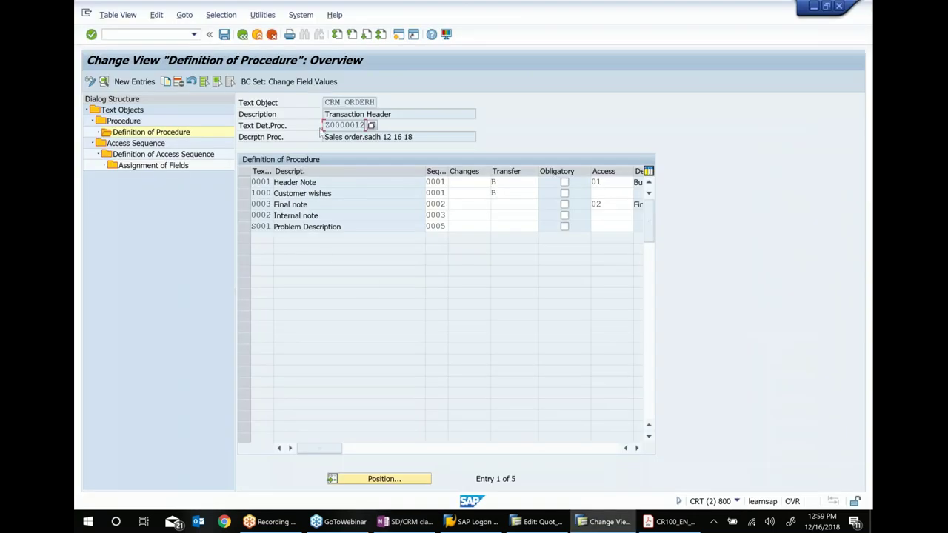
Locate procedure Z0000012 in the procedure list, reopen its Definition of Procedure and check the text types in the quotation's header texts
{"action": "left_click", "coordinate": [246, 41]}
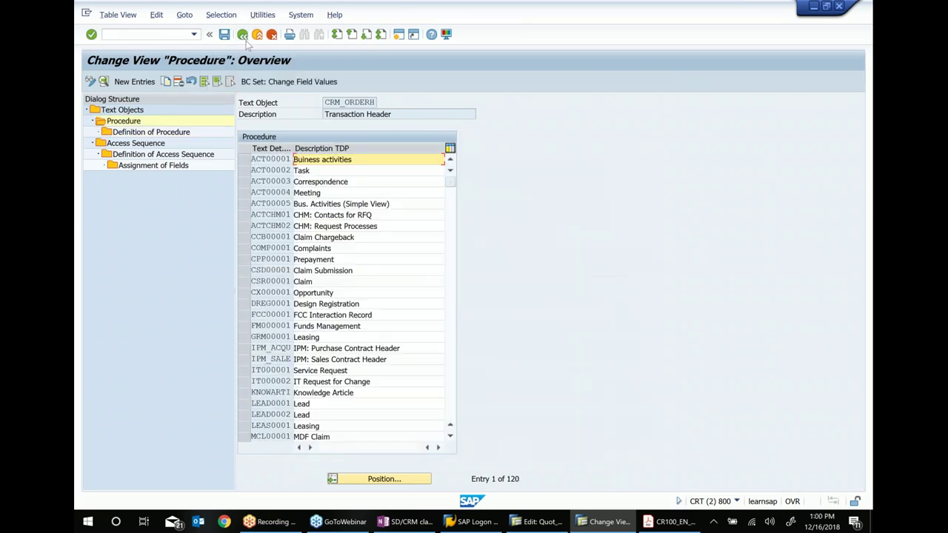
{"action": "left_click", "coordinate": [382, 479]}
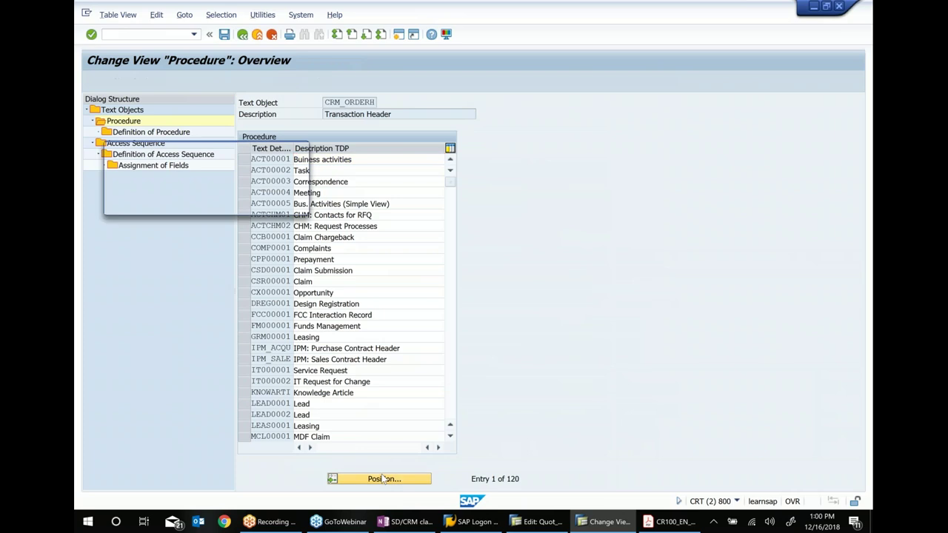
{"action": "type", "text": "ZS0000012"}
{"action": "key", "text": "Return"}
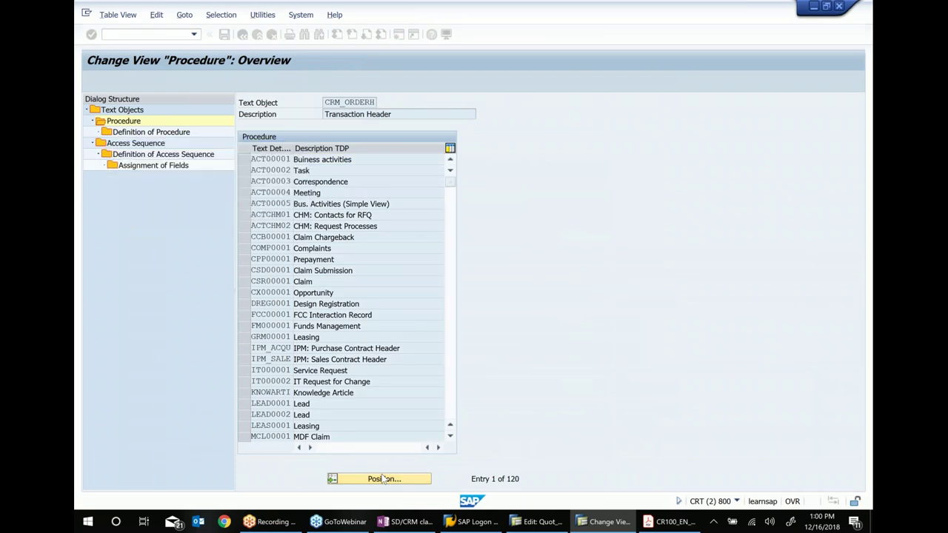
{"action": "double_click", "coordinate": [130, 132]}
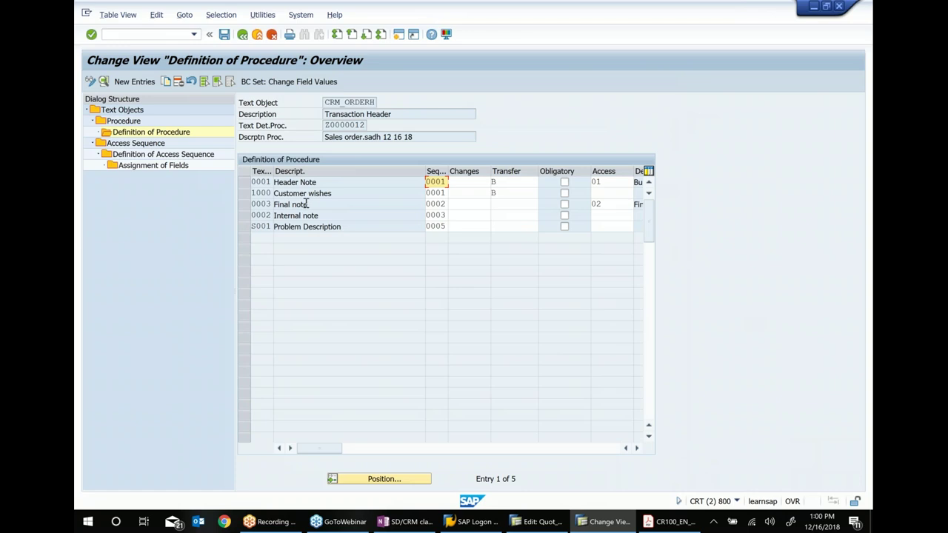
{"action": "left_click", "coordinate": [538, 522]}
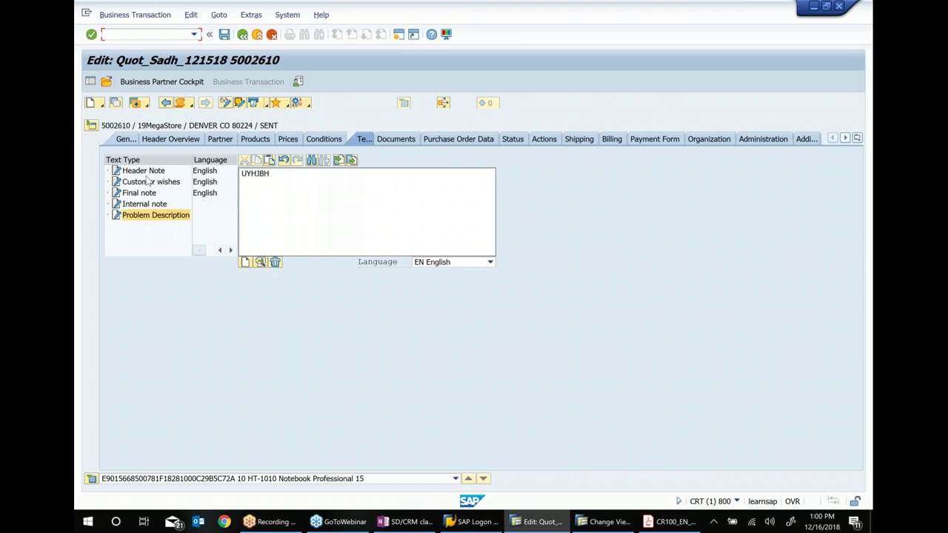
{"action": "left_click", "coordinate": [602, 521]}
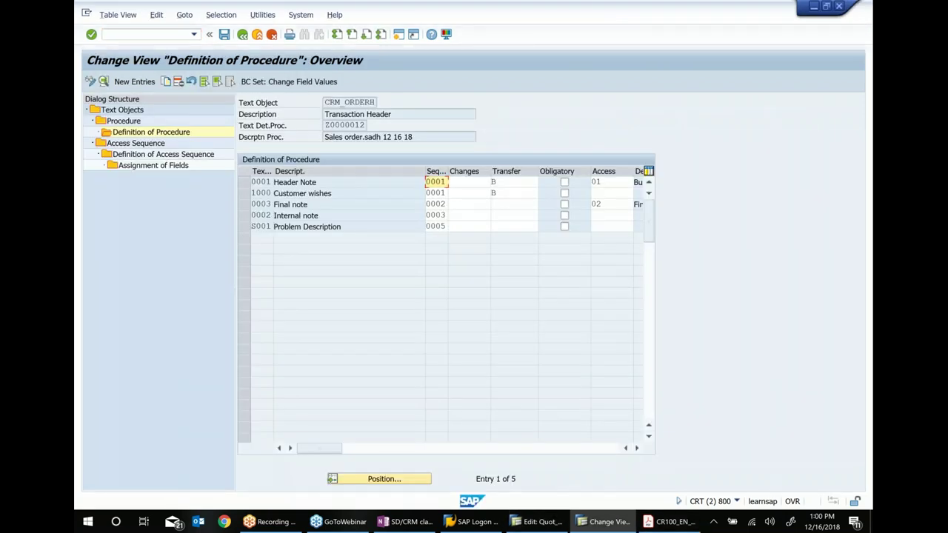
Delete the Header Note, Internal note and Final note entries from the definition of procedure Z0000012 and save
{"action": "left_click", "coordinate": [246, 184]}
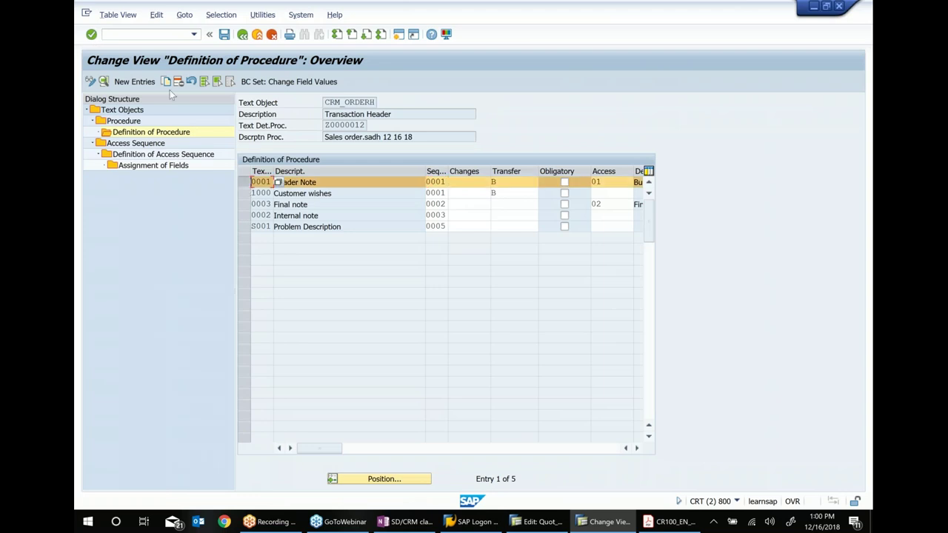
{"action": "left_click", "coordinate": [178, 82]}
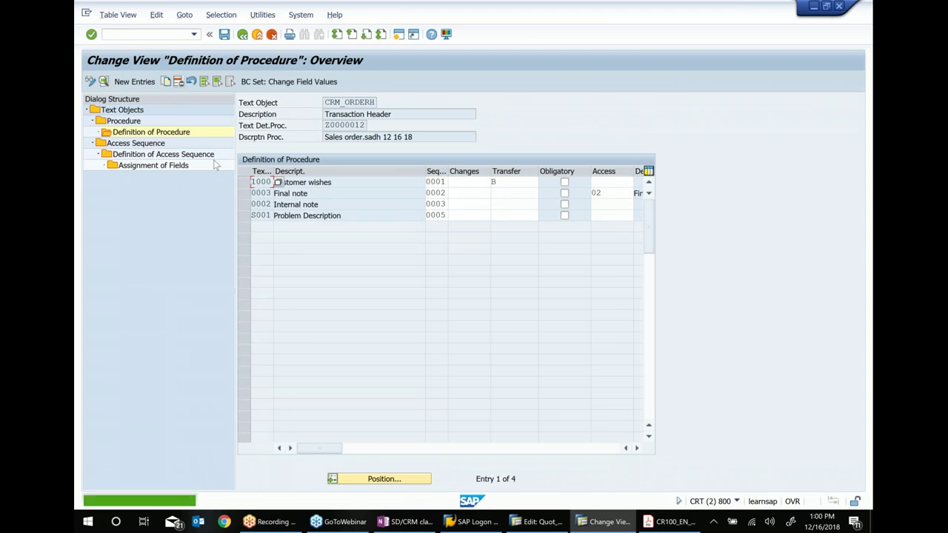
{"action": "left_click", "coordinate": [243, 205]}
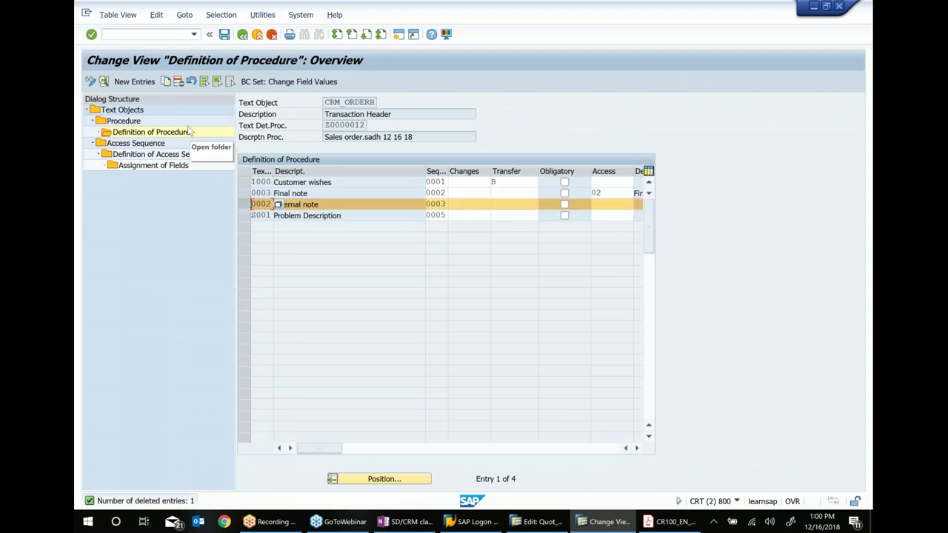
{"action": "left_click", "coordinate": [178, 82]}
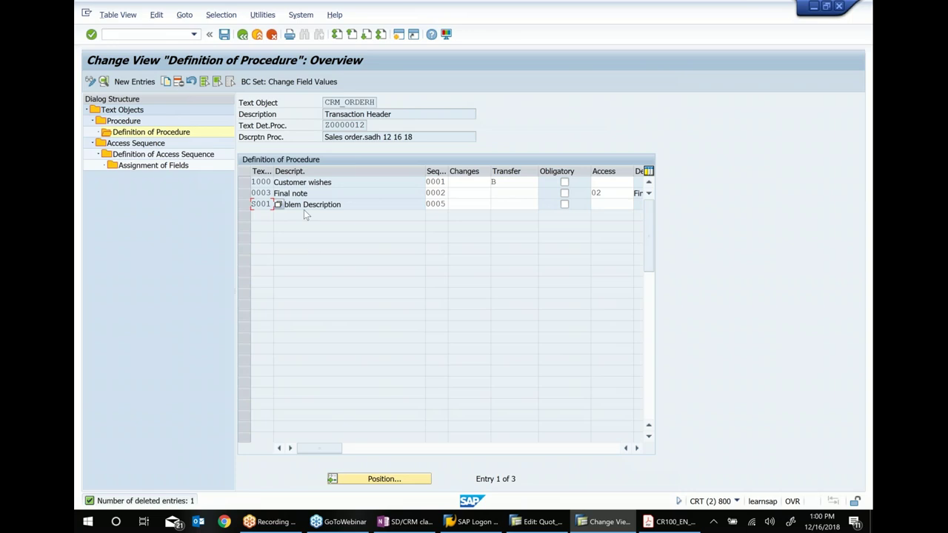
{"action": "left_click", "coordinate": [247, 195]}
{"action": "left_click", "coordinate": [177, 82]}
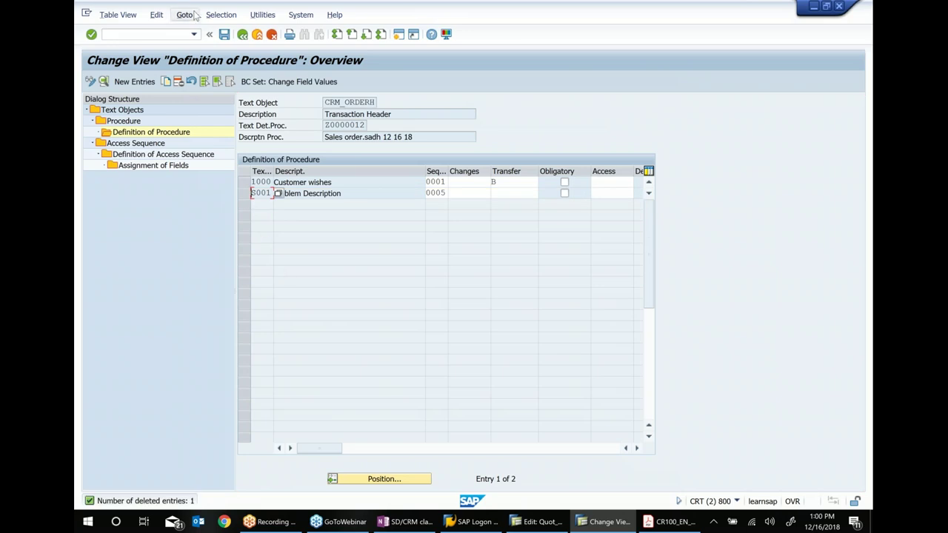
{"action": "left_click", "coordinate": [225, 35]}
Copy the Problem Description entry as text type S004 (Solution Description), save the definition and return to the procedure list
{"action": "left_click", "coordinate": [243, 193]}
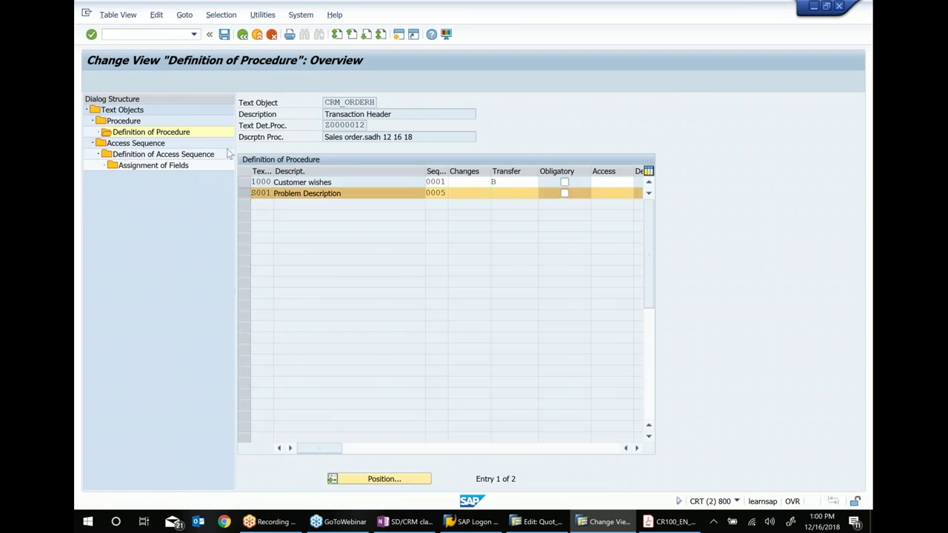
{"action": "double_click", "coordinate": [363, 192]}
{"action": "left_click", "coordinate": [352, 159]}
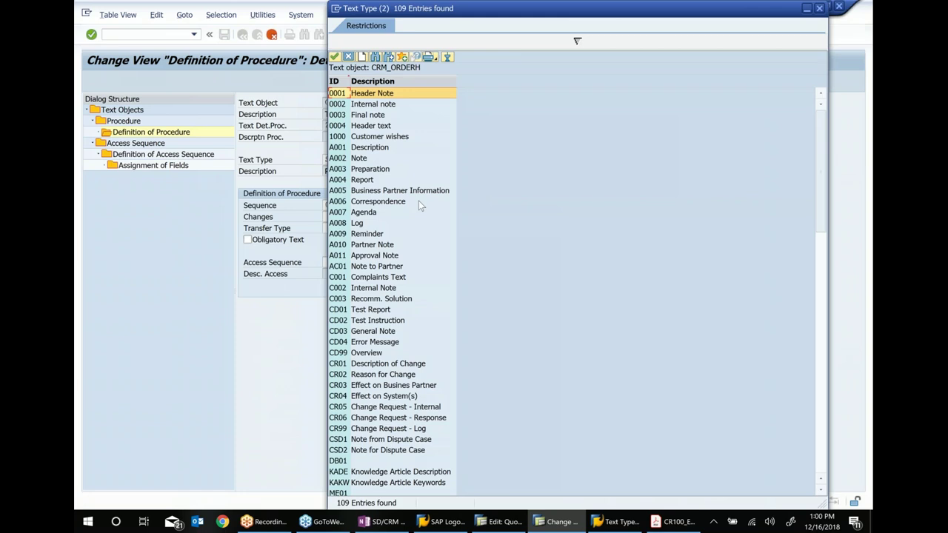
{"action": "scroll", "coordinate": [418, 201], "scroll_direction": "down", "scroll_amount": 4}
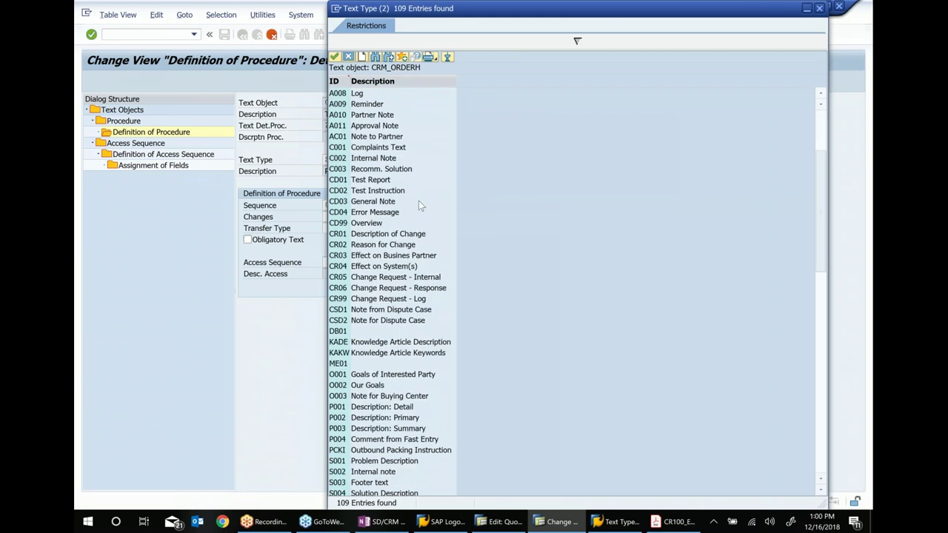
{"action": "scroll", "coordinate": [418, 205], "scroll_direction": "down", "scroll_amount": 4}
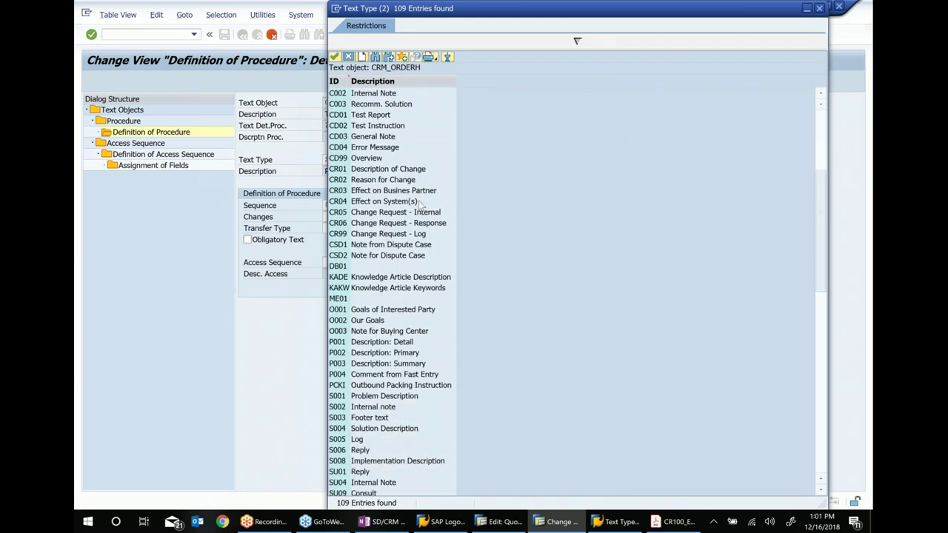
{"action": "scroll", "coordinate": [419, 205], "scroll_direction": "down", "scroll_amount": 2}
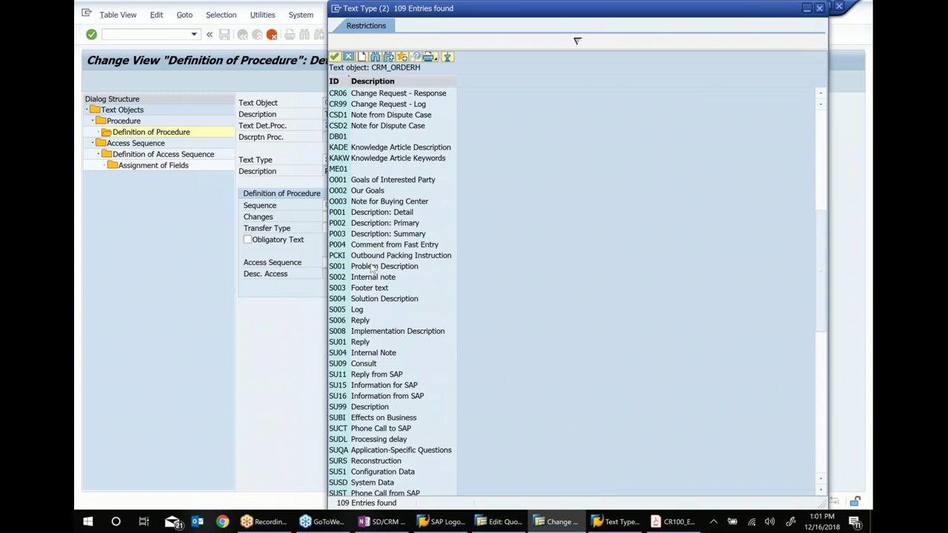
{"action": "scroll", "coordinate": [373, 270], "scroll_direction": "down", "scroll_amount": 1}
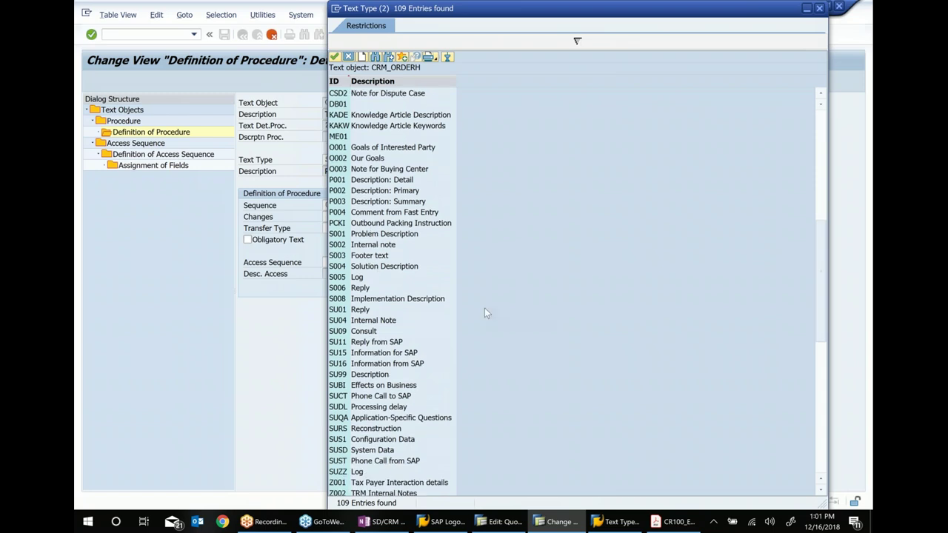
{"action": "scroll", "coordinate": [436, 302], "scroll_direction": "down", "scroll_amount": 2}
{"action": "scroll", "coordinate": [436, 301], "scroll_direction": "down", "scroll_amount": 2}
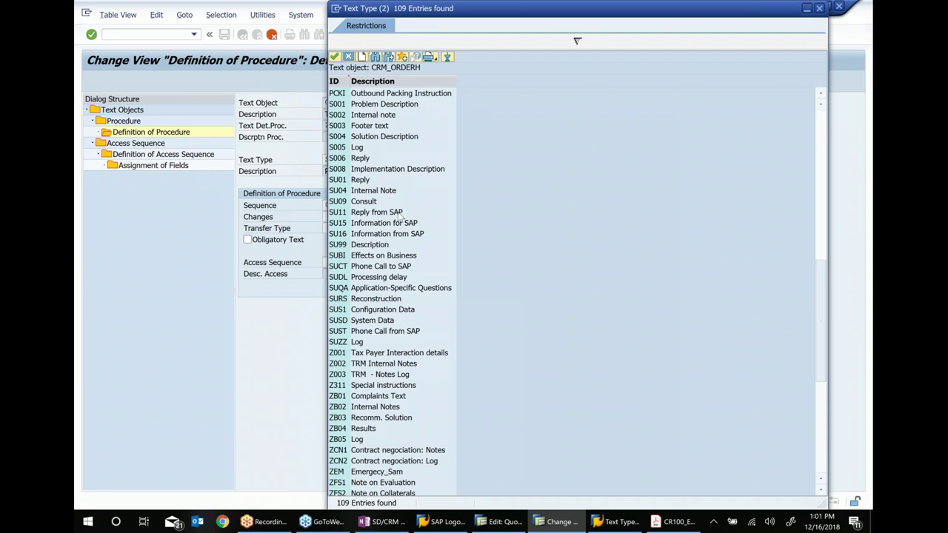
{"action": "scroll", "coordinate": [399, 214], "scroll_direction": "down", "scroll_amount": 5}
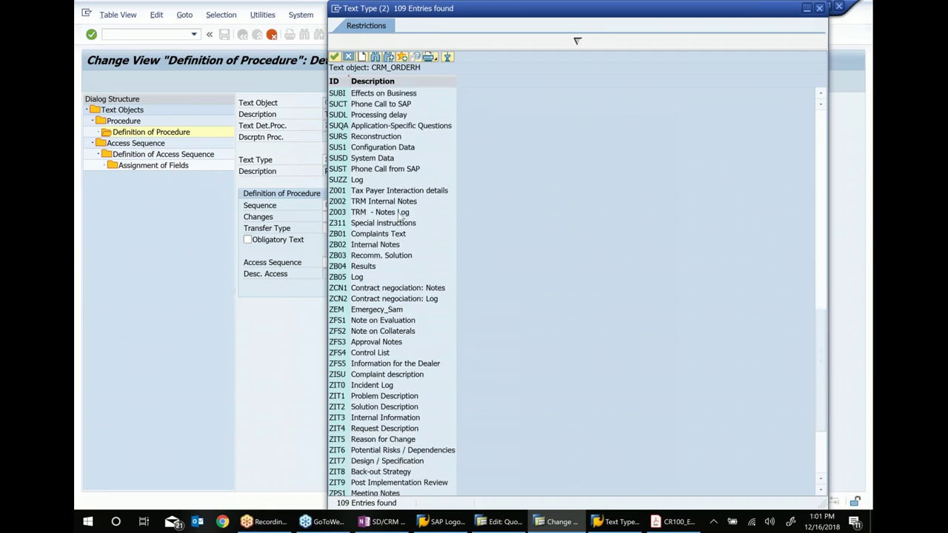
{"action": "scroll", "coordinate": [399, 215], "scroll_direction": "up", "scroll_amount": 7}
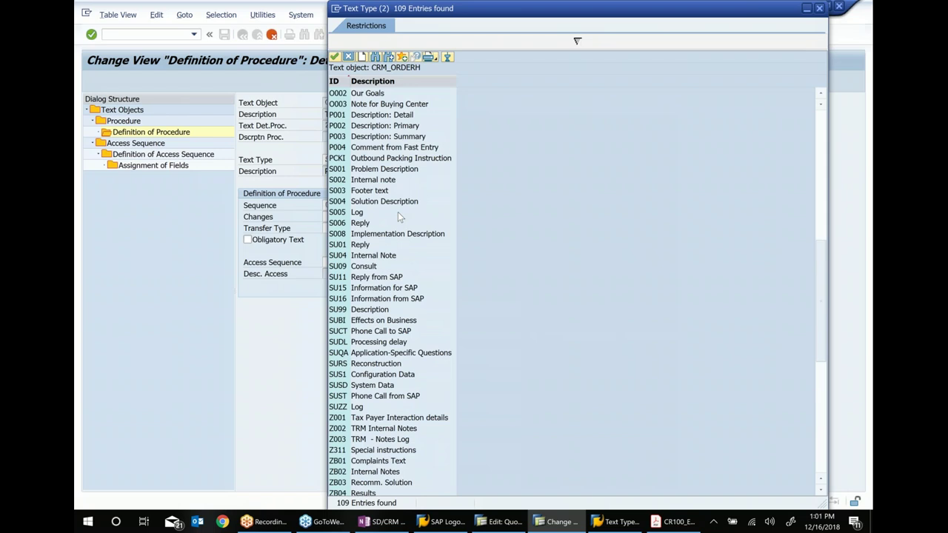
{"action": "double_click", "coordinate": [399, 202]}
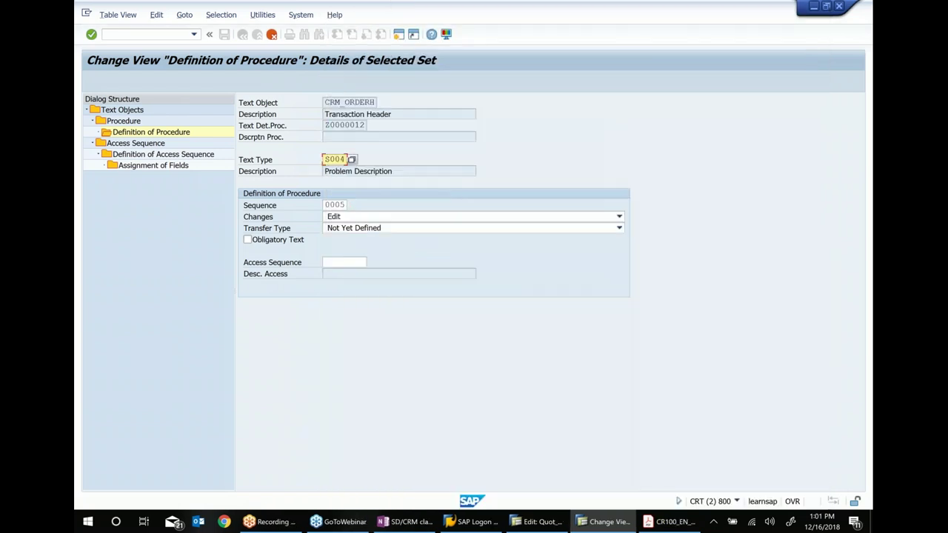
{"action": "key", "text": "Return"}
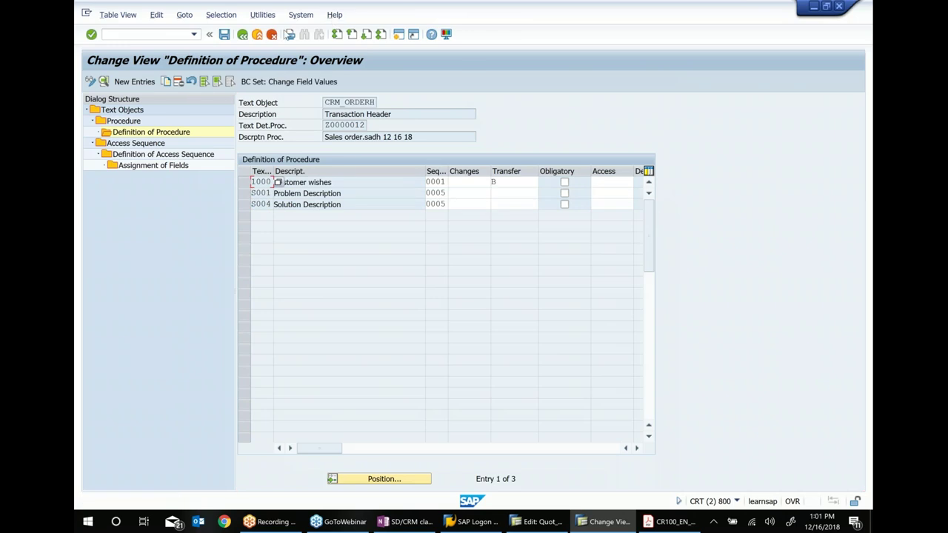
{"action": "left_click", "coordinate": [225, 35]}
{"action": "left_click", "coordinate": [468, 137]}
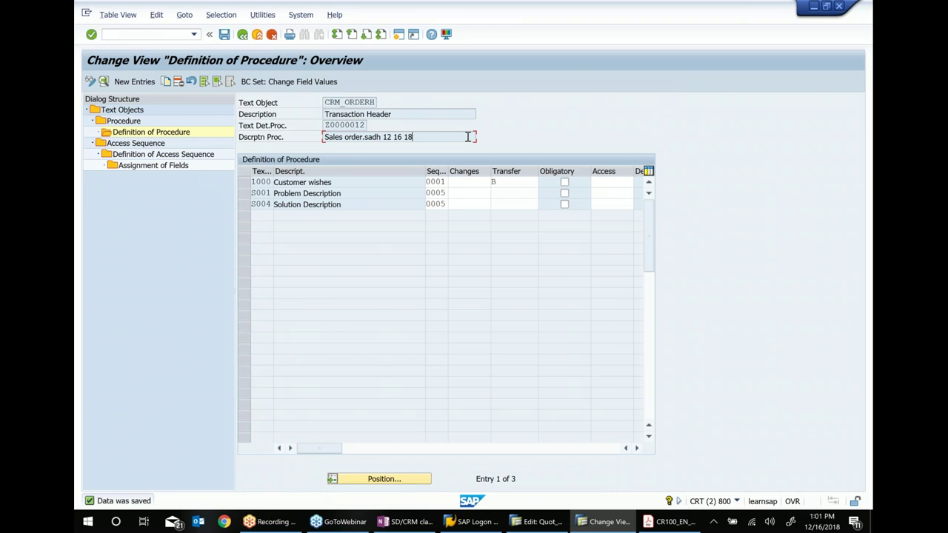
{"action": "left_click", "coordinate": [242, 34]}
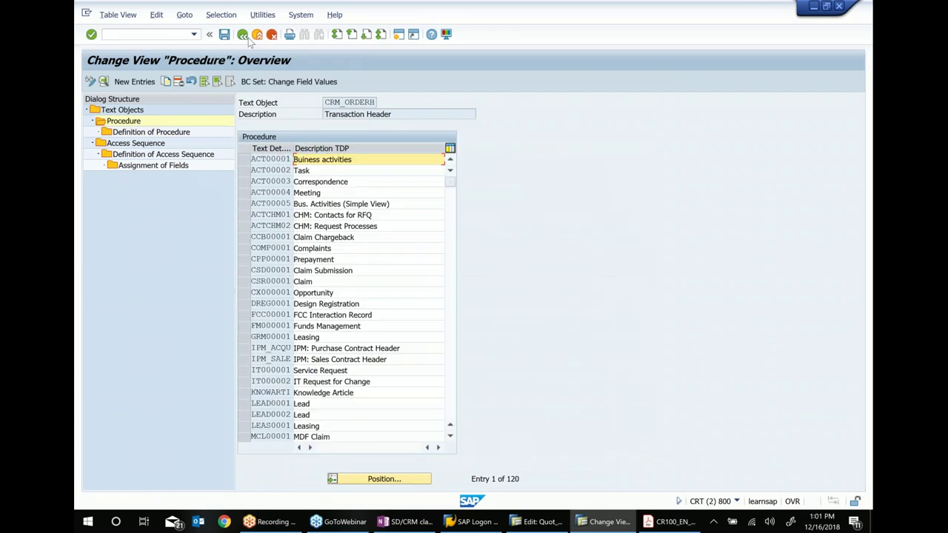
In OneNote, complete the "Assign New Procedure" bullet with procedure Z0000012 and transaction type Z012
{"action": "left_click", "coordinate": [405, 522]}
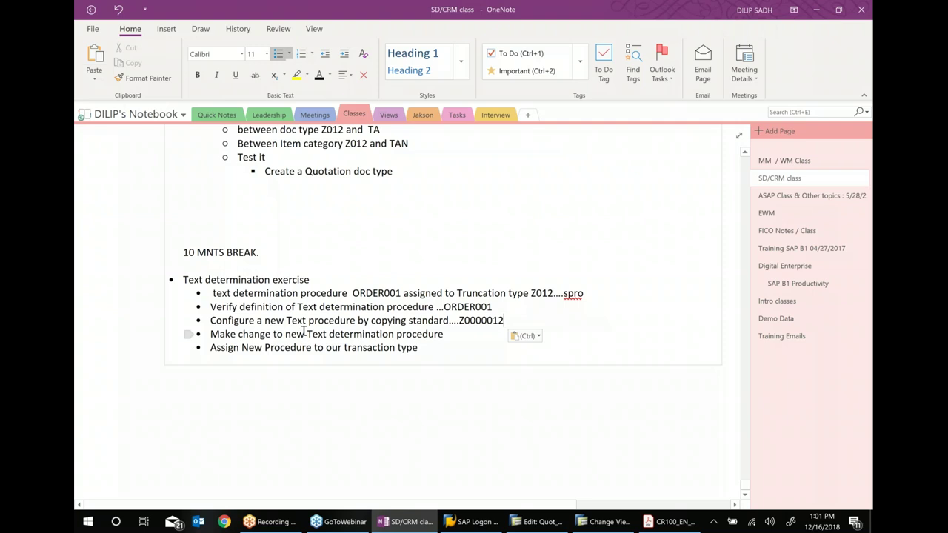
{"action": "left_click", "coordinate": [470, 334]}
{"action": "left_click", "coordinate": [314, 349]}
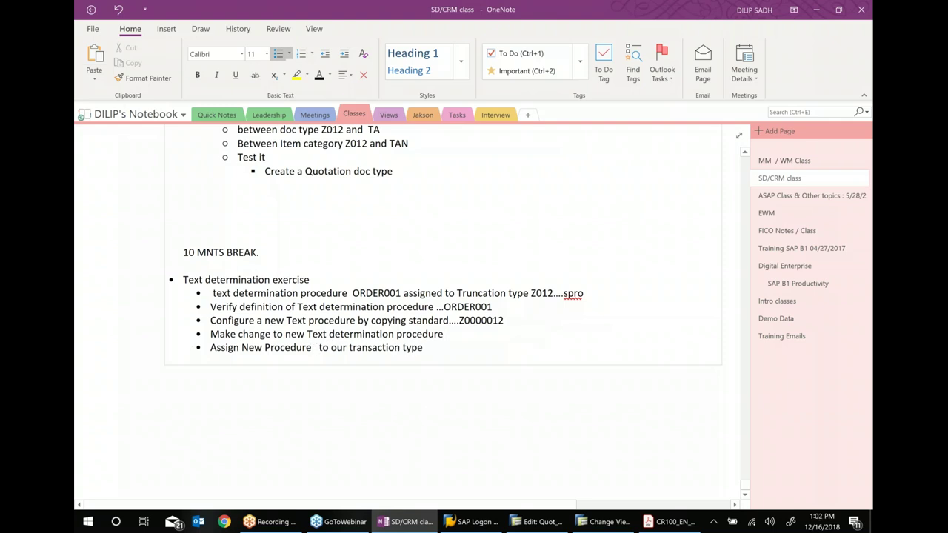
{"action": "type", "text": "Z0000012"}
{"action": "left_click", "coordinate": [517, 352]}
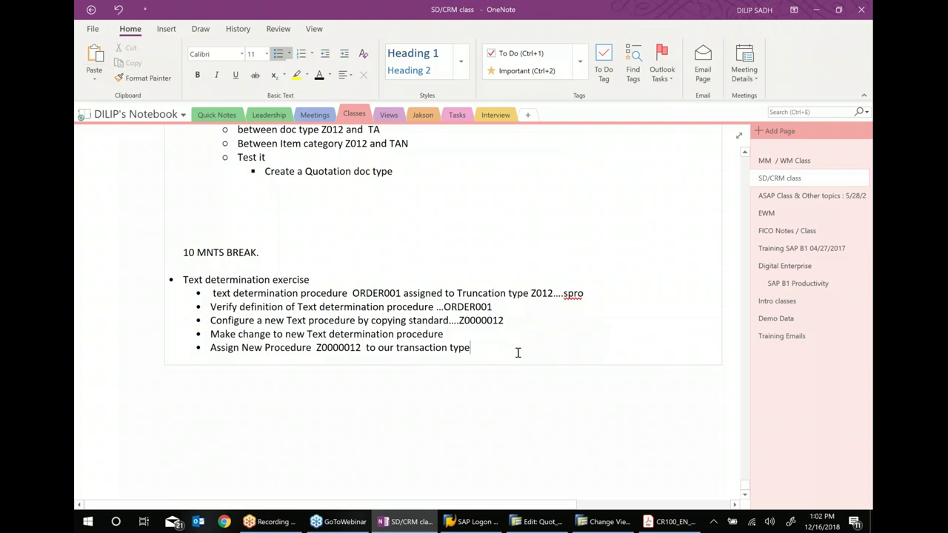
{"action": "type", "text": "z01"}
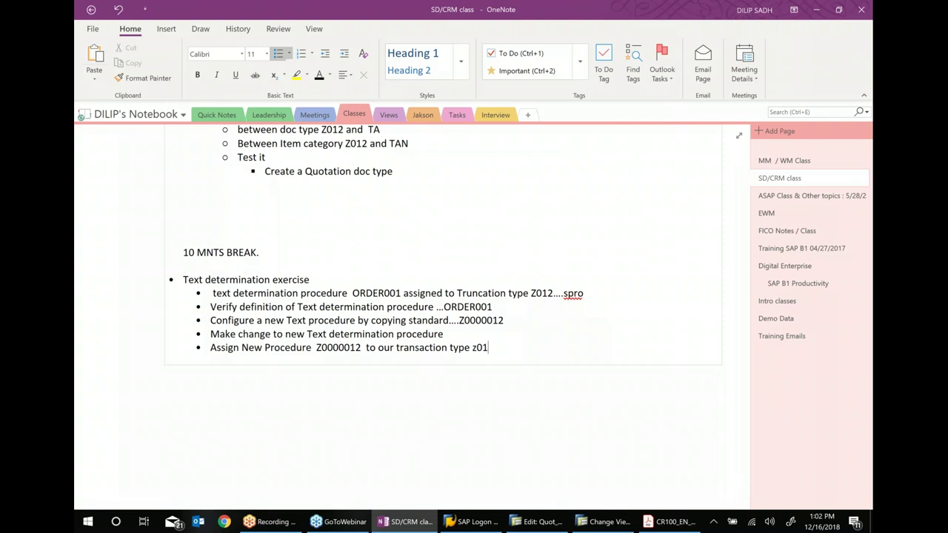
{"action": "type", "text": "2"}
{"action": "key", "text": "BackSpace"}
{"action": "key", "text": "BackSpace"}
{"action": "key", "text": "BackSpace"}
{"action": "key", "text": "BackSpace"}
{"action": "type", "text": "Z012"}
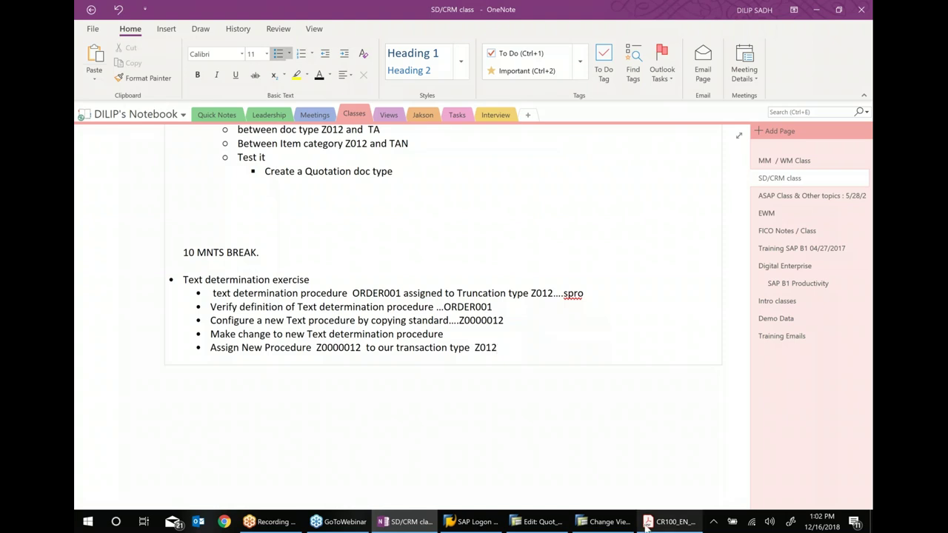
Switch to the SAP customizing session, leave the text procedure views and open Define Transaction Types under Transactions, Basic Settings in the IMG
{"action": "left_click", "coordinate": [604, 522]}
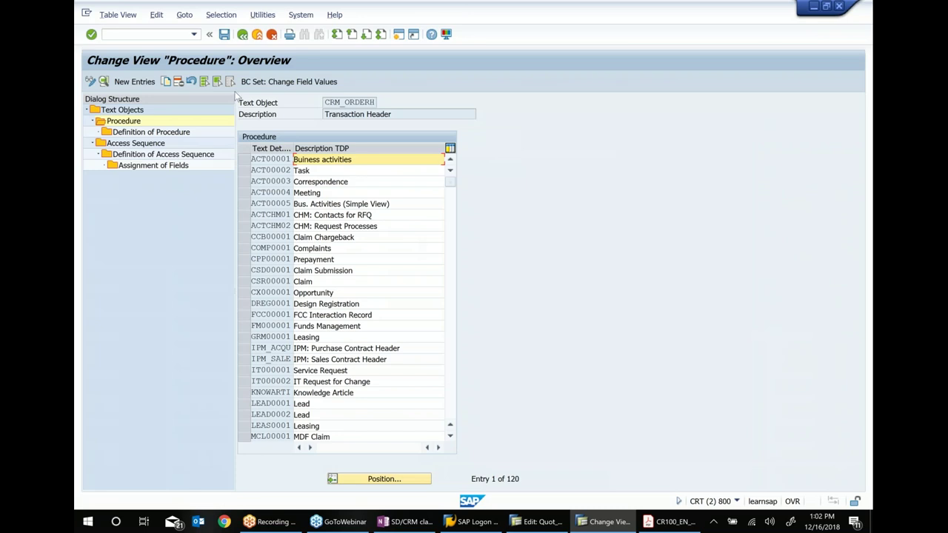
{"action": "left_click", "coordinate": [247, 35]}
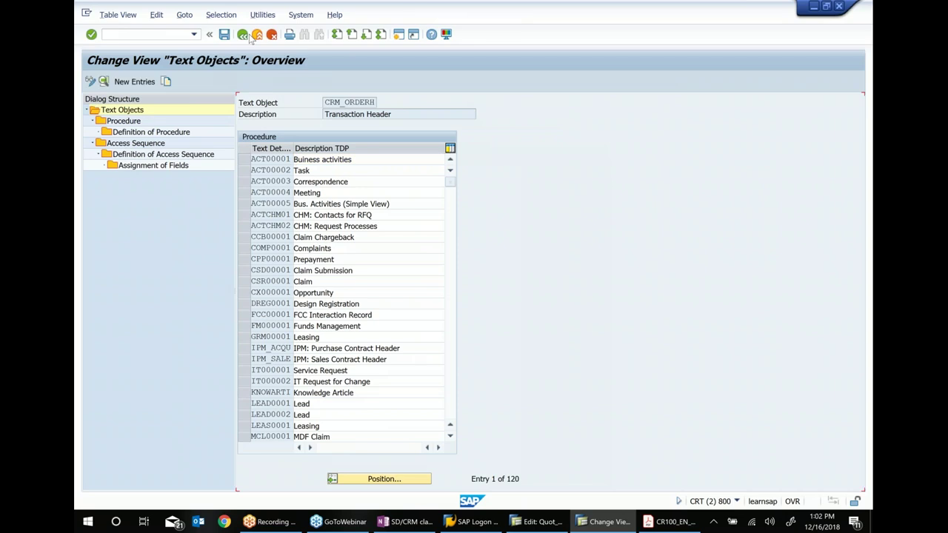
{"action": "left_click", "coordinate": [248, 37]}
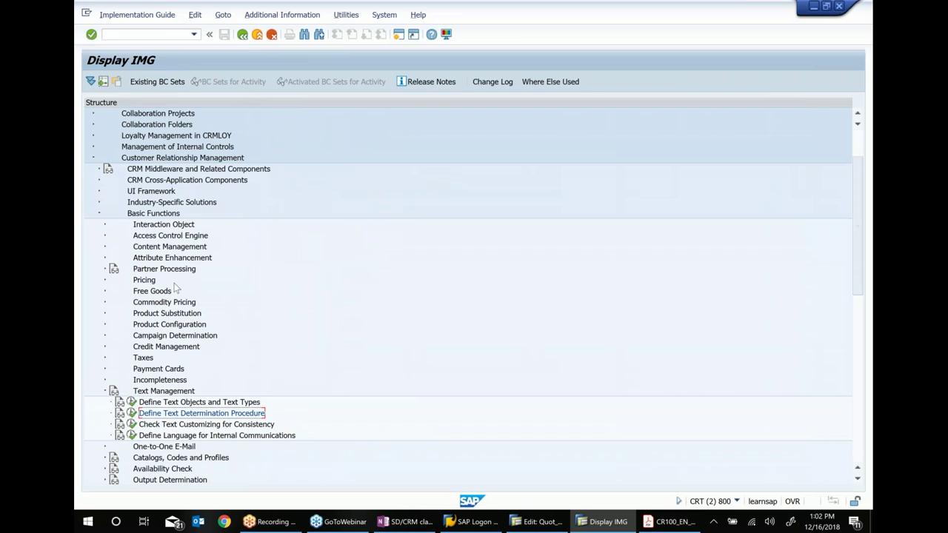
{"action": "scroll", "coordinate": [175, 287], "scroll_direction": "down", "scroll_amount": 7}
{"action": "scroll", "coordinate": [175, 288], "scroll_direction": "down", "scroll_amount": 3}
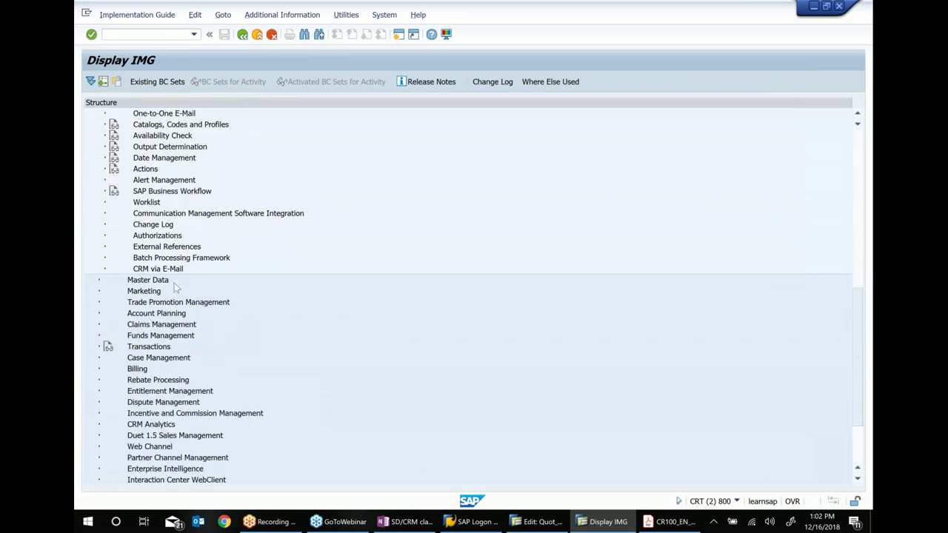
{"action": "left_click", "coordinate": [150, 347]}
{"action": "left_click", "coordinate": [101, 347]}
{"action": "left_click", "coordinate": [181, 169]}
{"action": "left_click", "coordinate": [131, 169]}
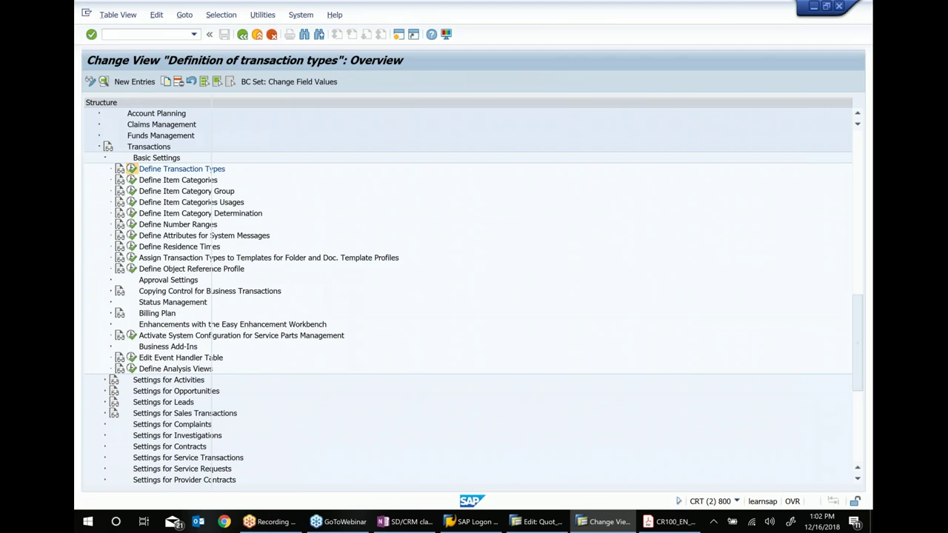
Locate transaction type Z012 in the list of transaction types and open its details at the Profiles section
{"action": "left_click", "coordinate": [360, 479]}
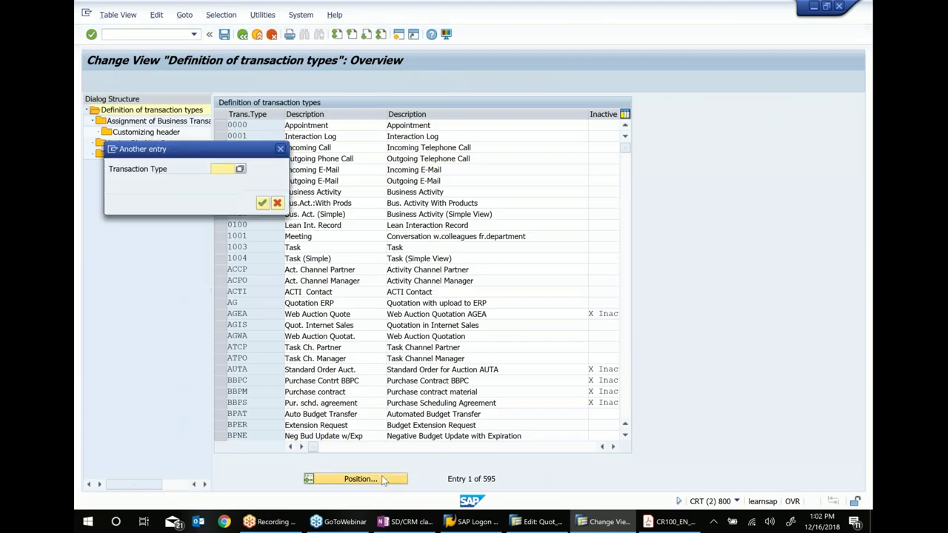
{"action": "type", "text": "Z012"}
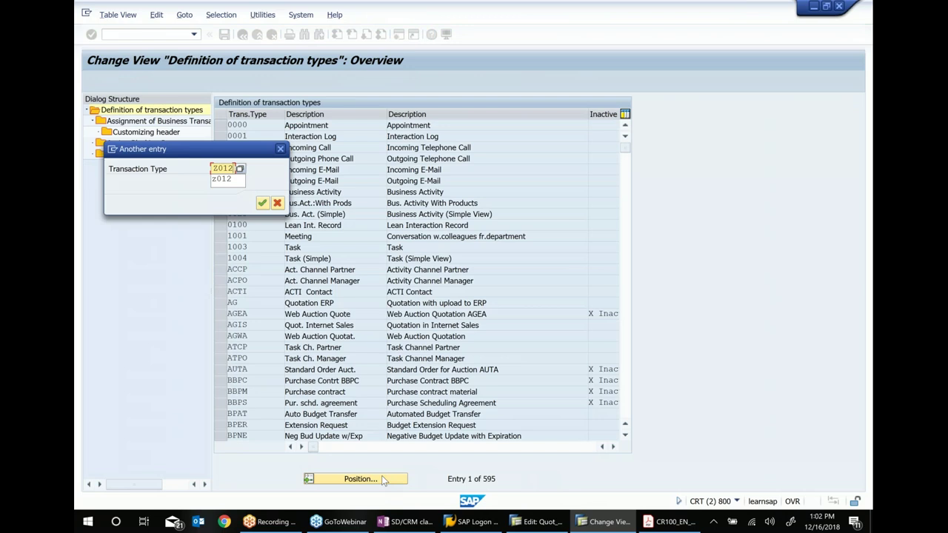
{"action": "key", "text": "Return"}
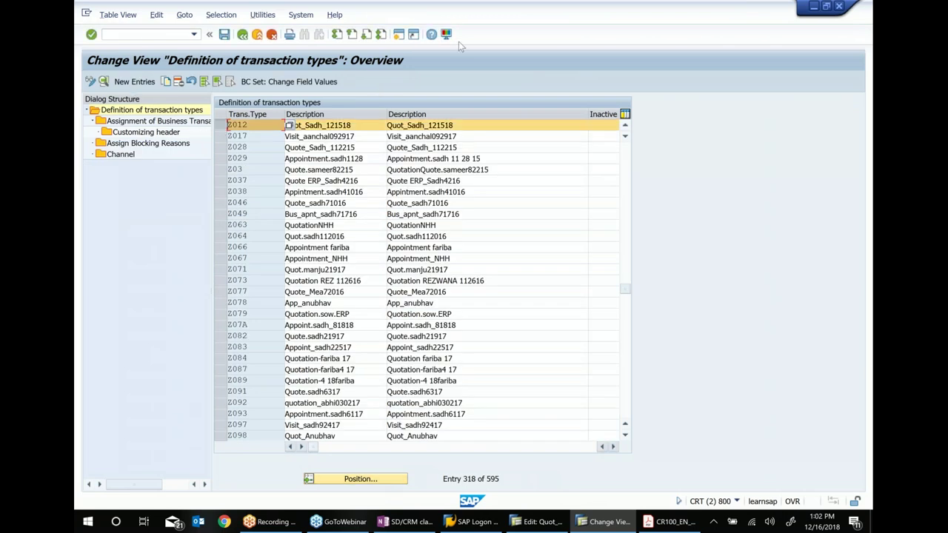
{"action": "left_click", "coordinate": [101, 82]}
{"action": "scroll", "coordinate": [400, 311], "scroll_direction": "down", "scroll_amount": 1}
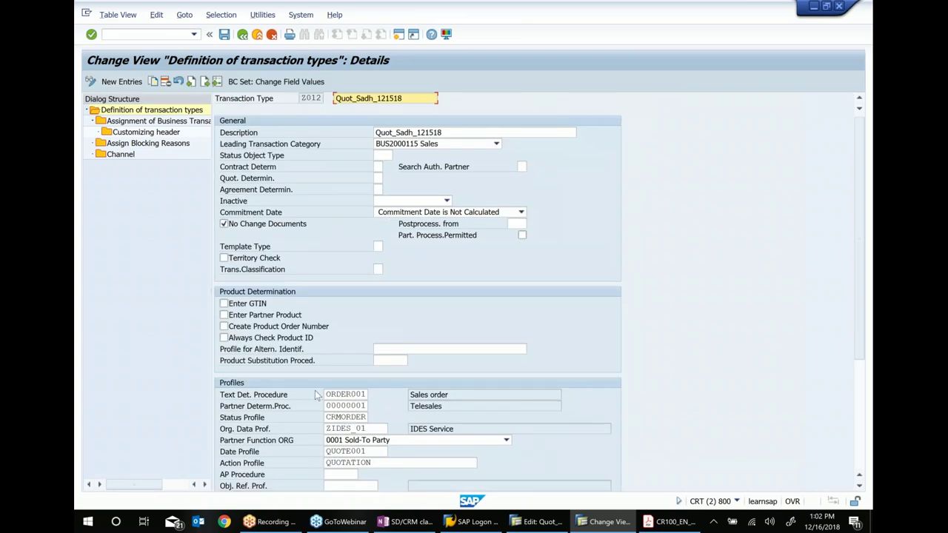
Set the text determination procedure of transaction type Z012 to Z0000012 and save it in the proposed customizing request
{"action": "left_click", "coordinate": [324, 394]}
{"action": "left_click_drag", "start_coordinate": [324, 394], "coordinate": [516, 370]}
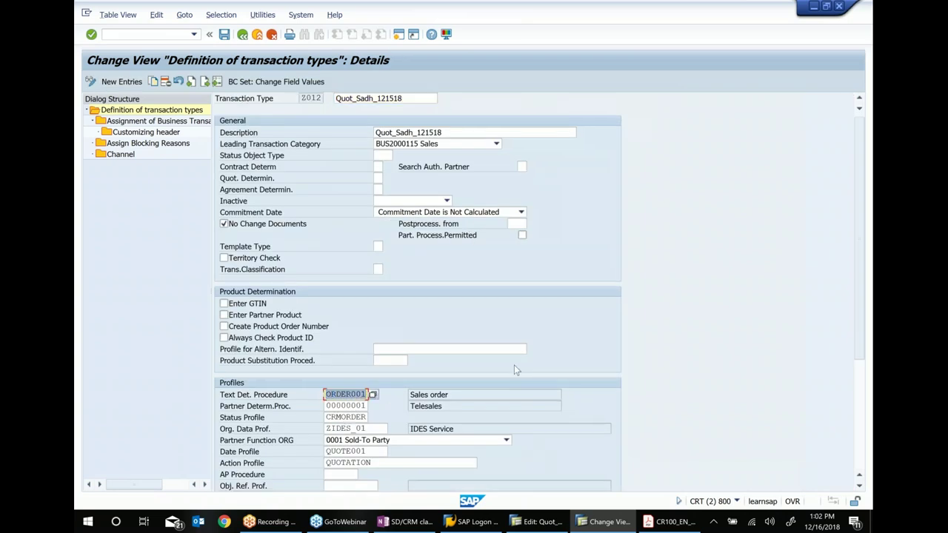
{"action": "key", "text": "Delete"}
{"action": "type", "text": "Z0000012"}
{"action": "key", "text": "Return"}
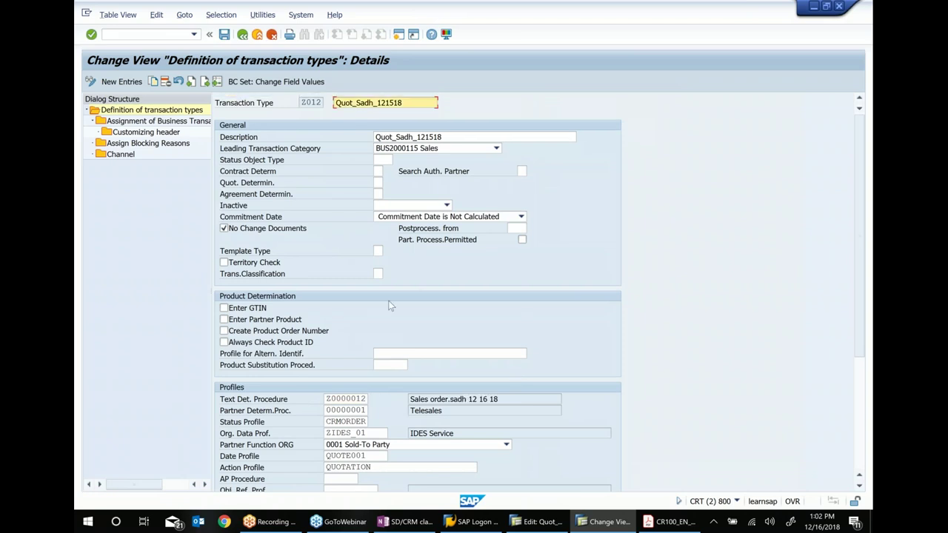
{"action": "left_click", "coordinate": [224, 35]}
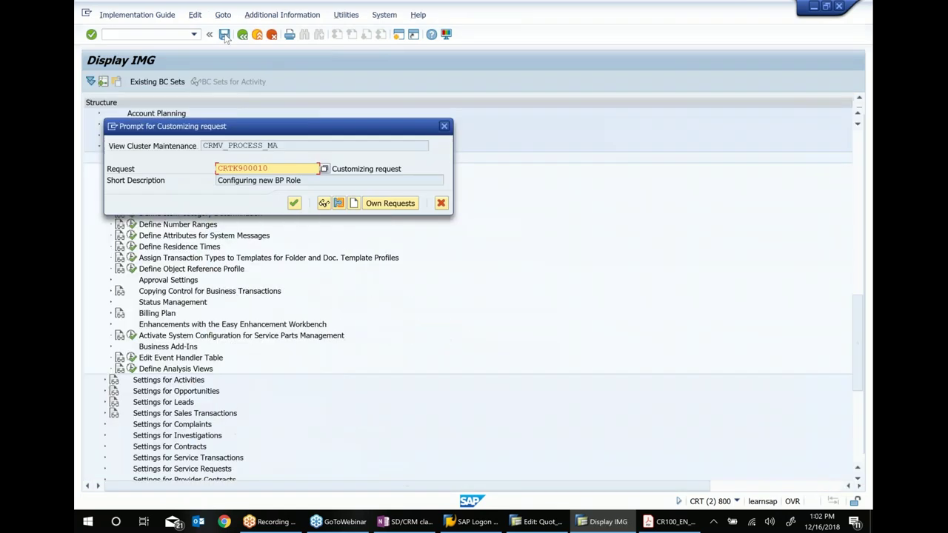
{"action": "key", "text": "Return"}
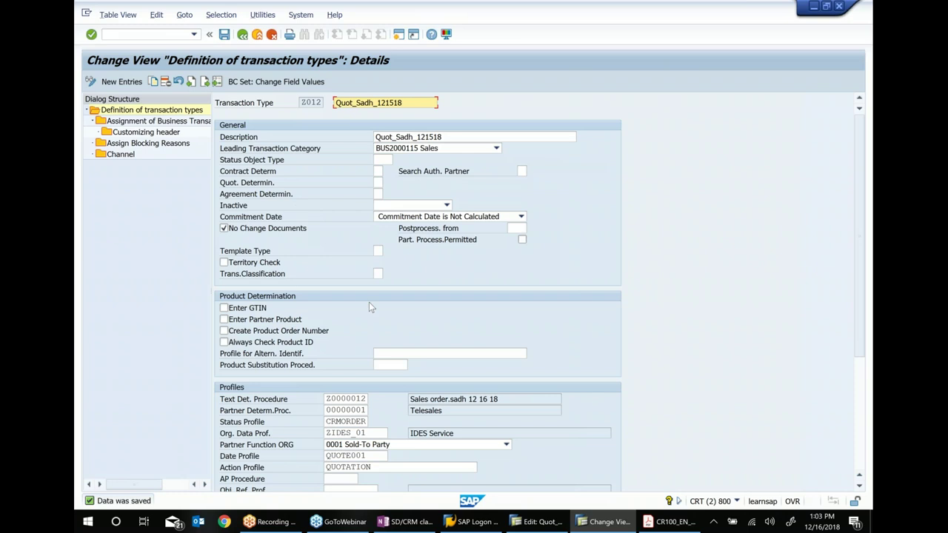
In the other SAP session, leave the open quotation, reopen business transaction maintenance and hide its search area
{"action": "left_click", "coordinate": [546, 524]}
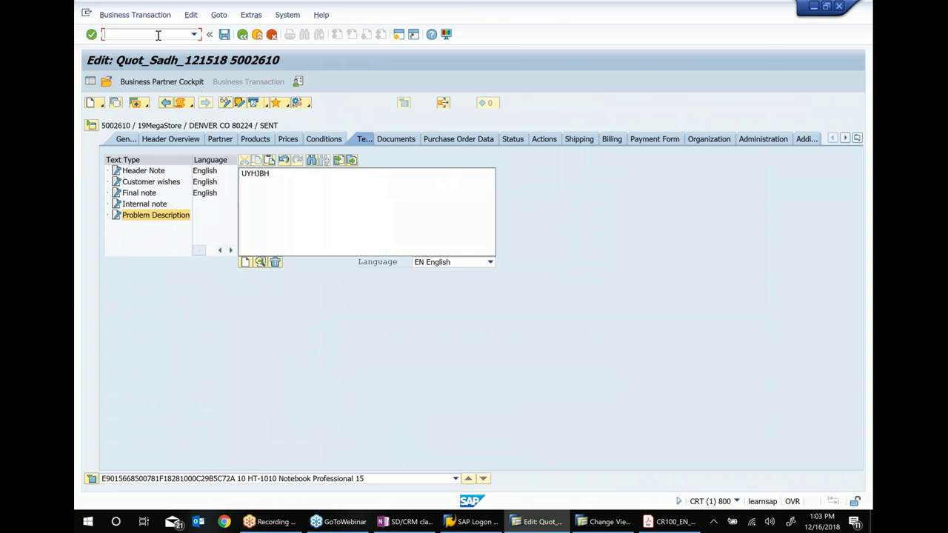
{"action": "type", "text": "/n"}
{"action": "key", "text": "Return"}
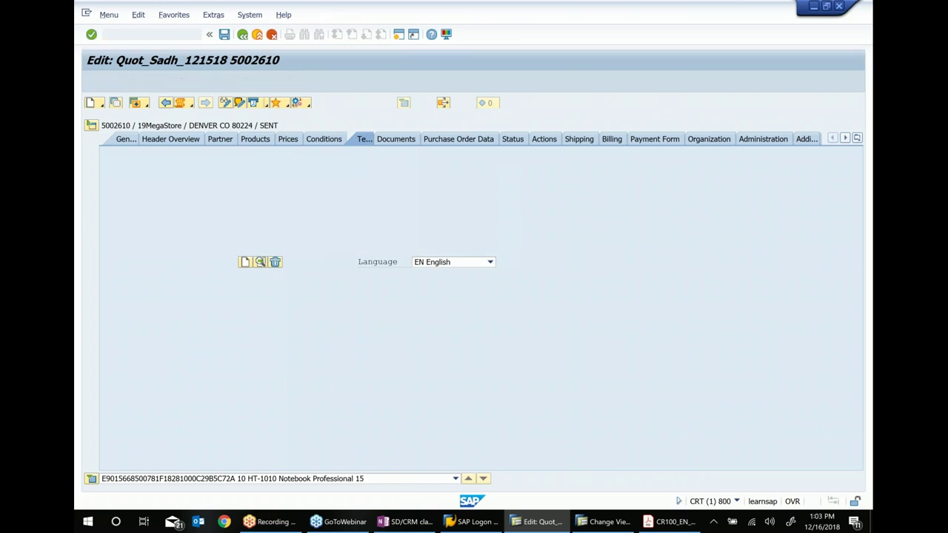
{"action": "double_click", "coordinate": [214, 282]}
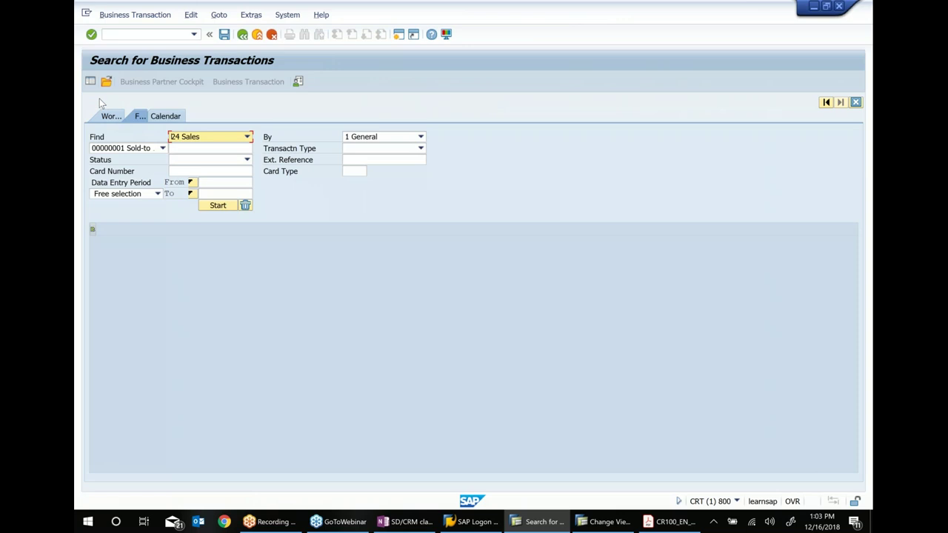
{"action": "left_click", "coordinate": [91, 82]}
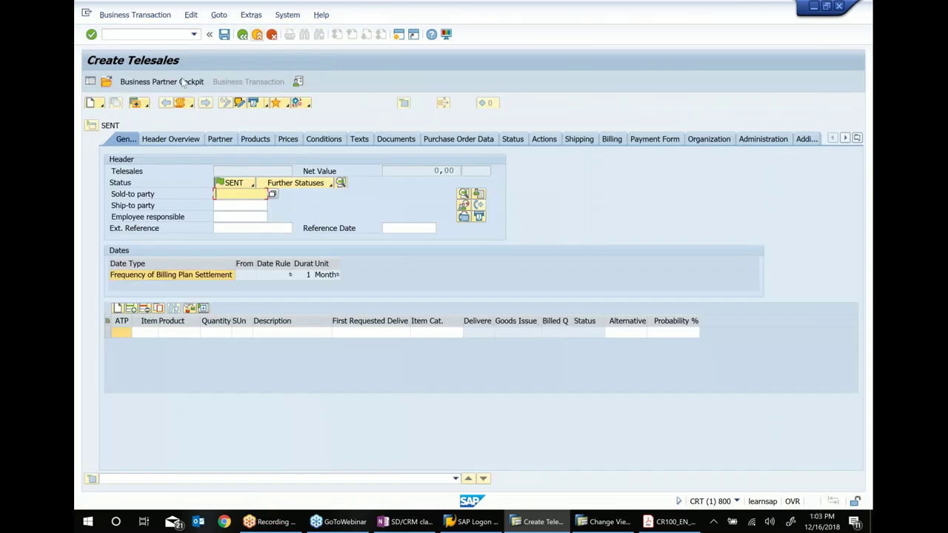
Start a new sales document of transaction type Z012 and check the text types offered in its header texts
{"action": "left_click", "coordinate": [102, 104]}
{"action": "mouse_move", "coordinate": [130, 305]}
{"action": "mouse_move", "coordinate": [207, 525]}
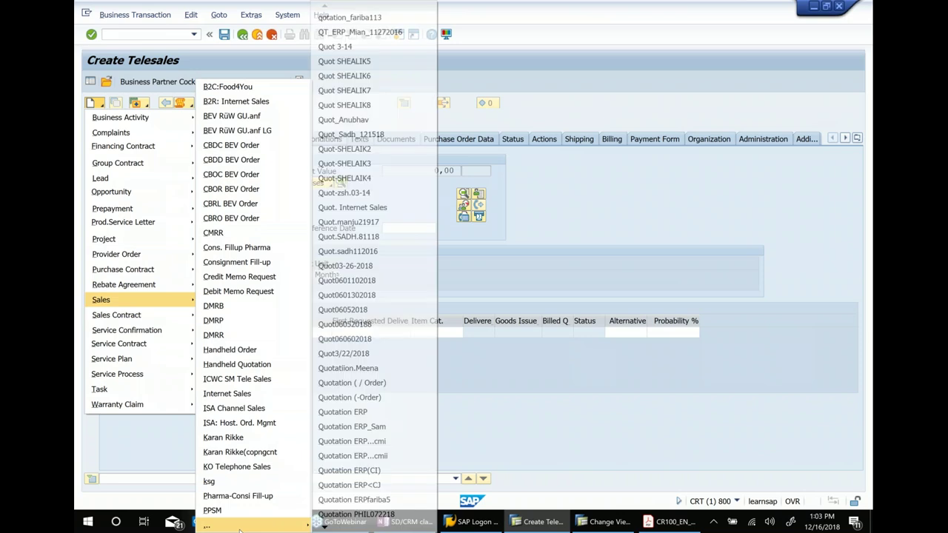
{"action": "left_click", "coordinate": [378, 138]}
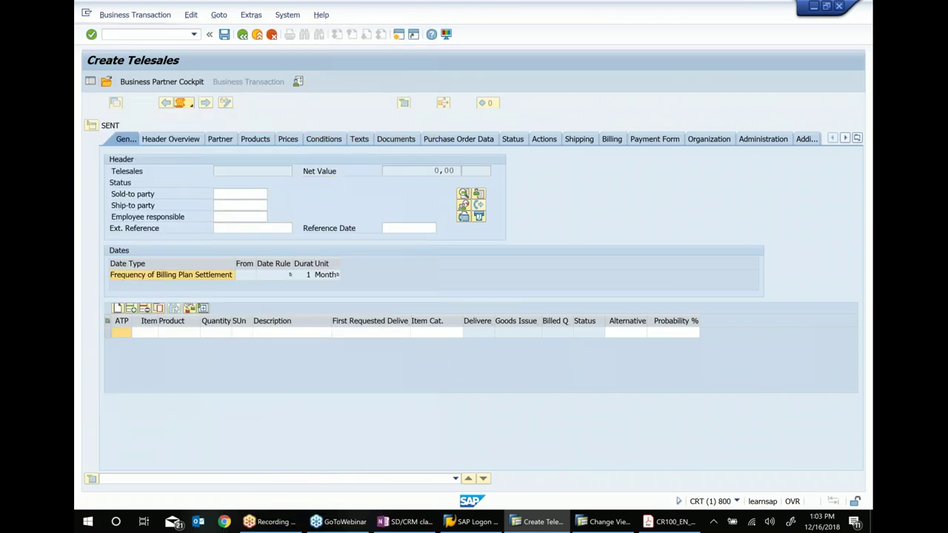
{"action": "left_click", "coordinate": [189, 145]}
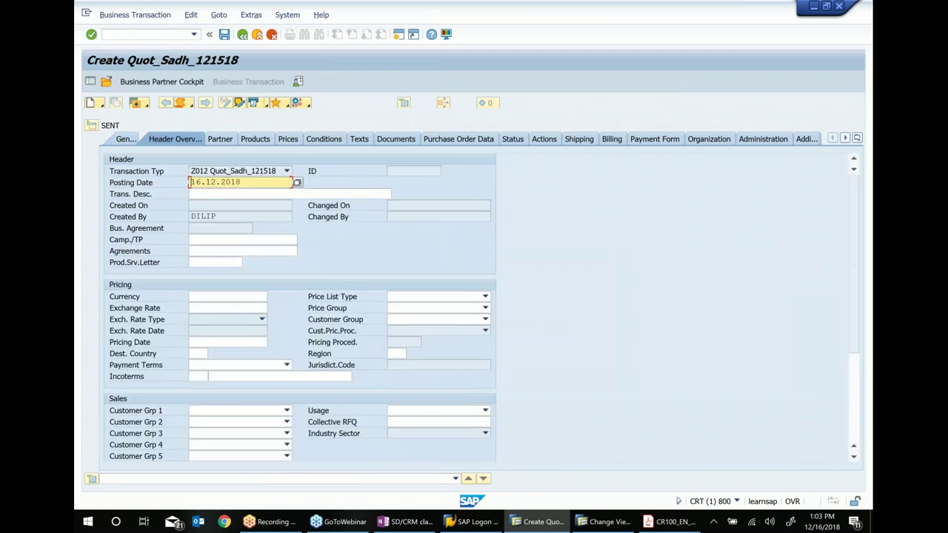
{"action": "left_click", "coordinate": [360, 141]}
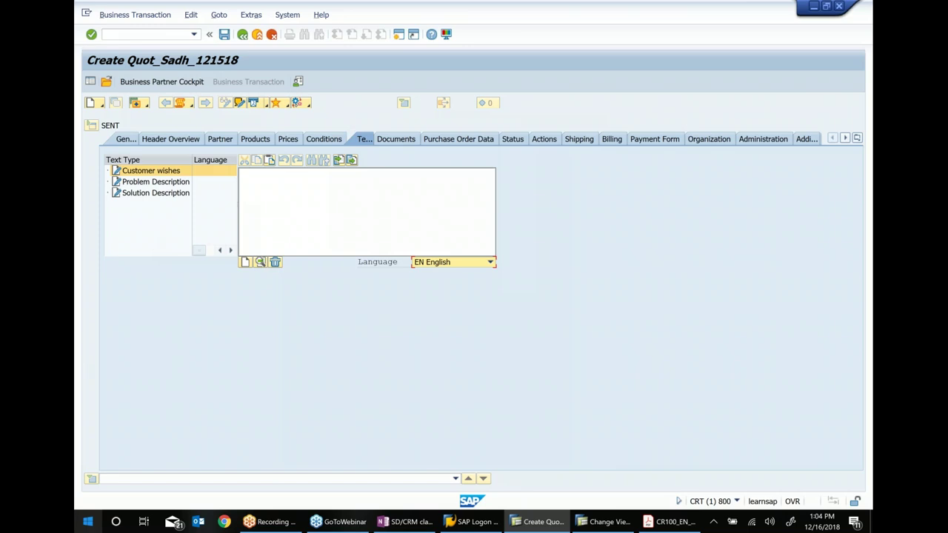
Switch to the CR100 course PDF and read the Date Management section around Figure 72
{"action": "left_click", "coordinate": [679, 518]}
{"action": "scroll", "coordinate": [616, 360], "scroll_direction": "down", "scroll_amount": 4}
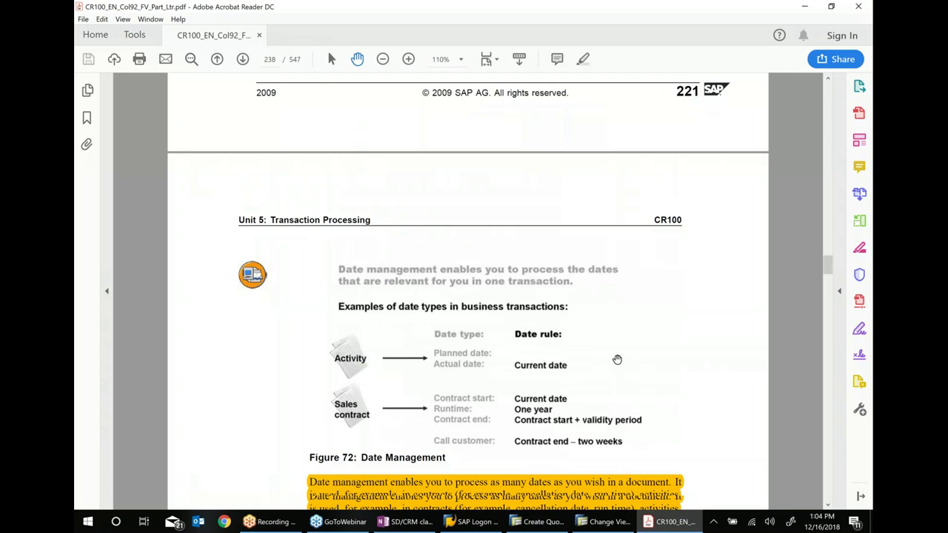
{"action": "scroll", "coordinate": [496, 289], "scroll_direction": "down", "scroll_amount": 2}
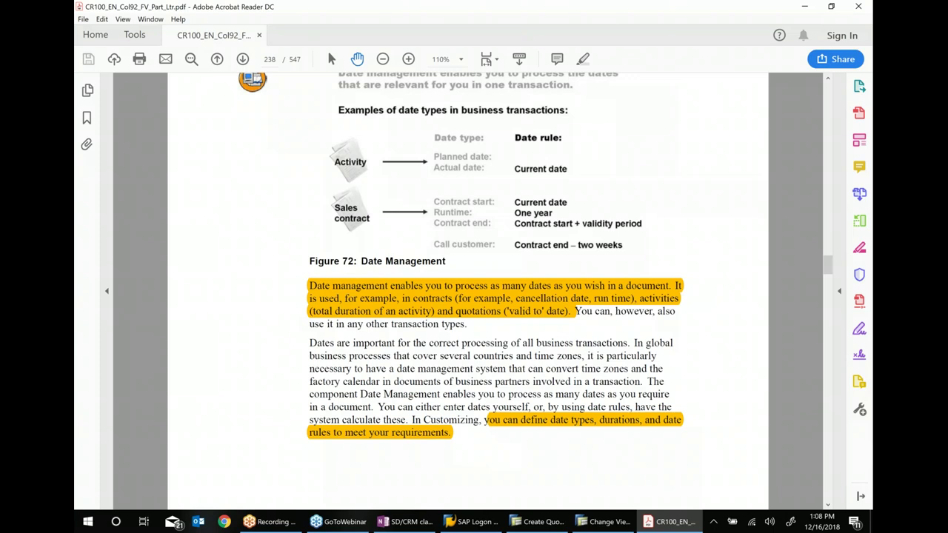
Back in the new quotation's general data, widen the Dates table columns and examine the Valid From and Valid To date rules
{"action": "left_click", "coordinate": [563, 527]}
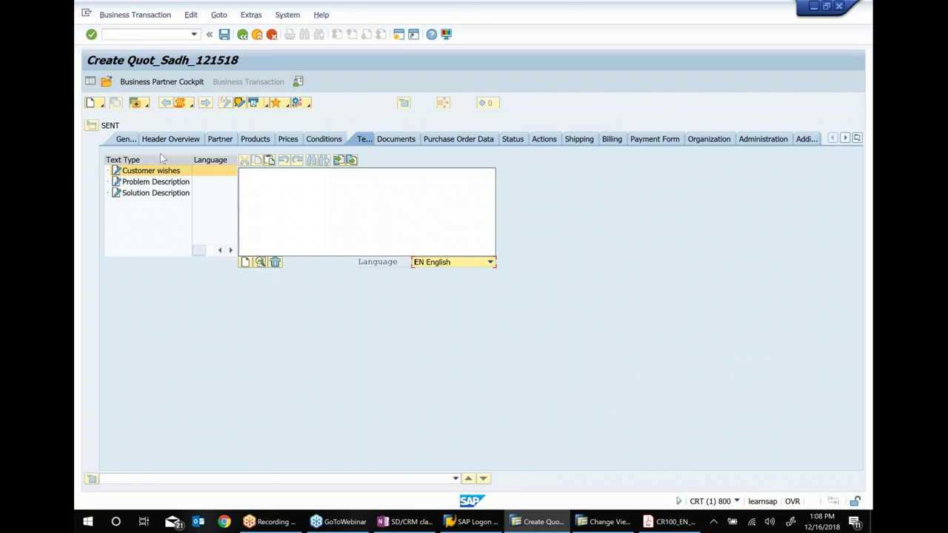
{"action": "left_click", "coordinate": [120, 138]}
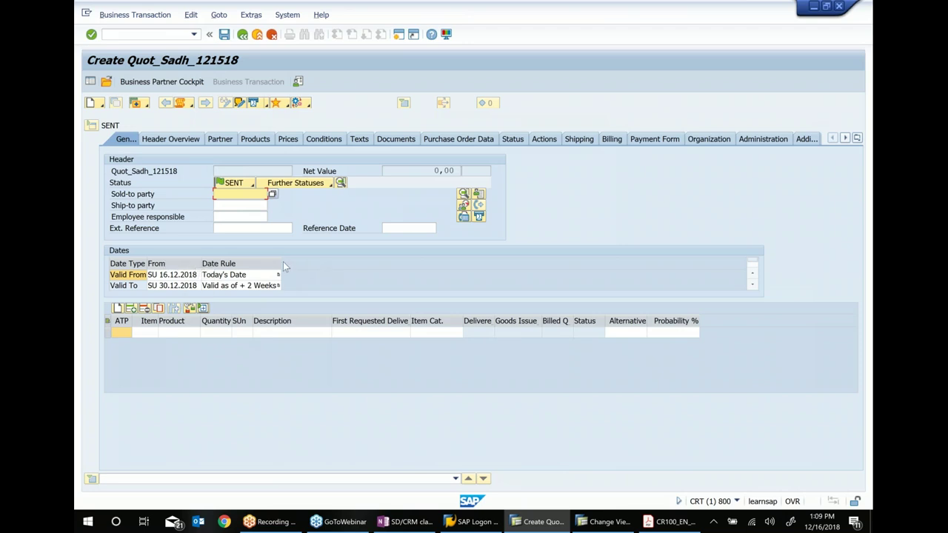
{"action": "left_click_drag", "start_coordinate": [280, 263], "coordinate": [326, 265]}
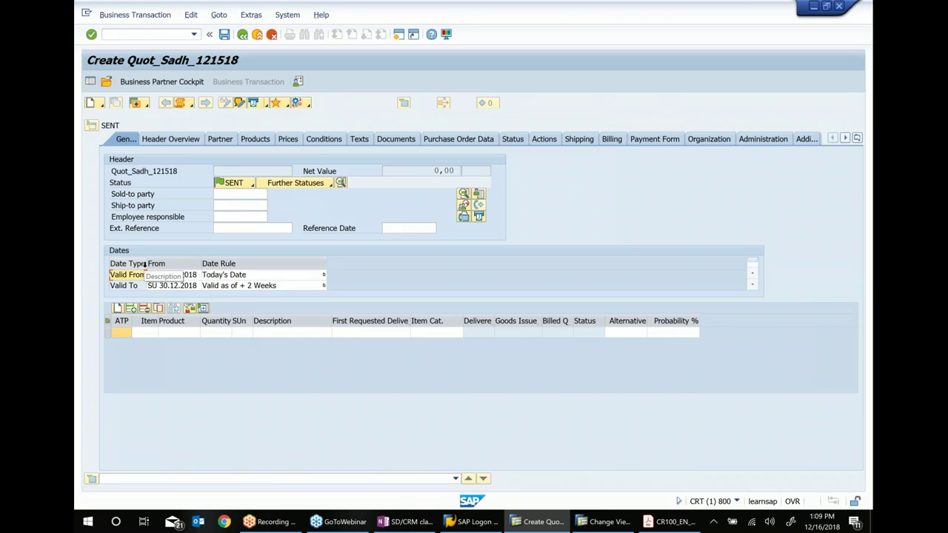
{"action": "left_click_drag", "start_coordinate": [147, 260], "coordinate": [255, 261]}
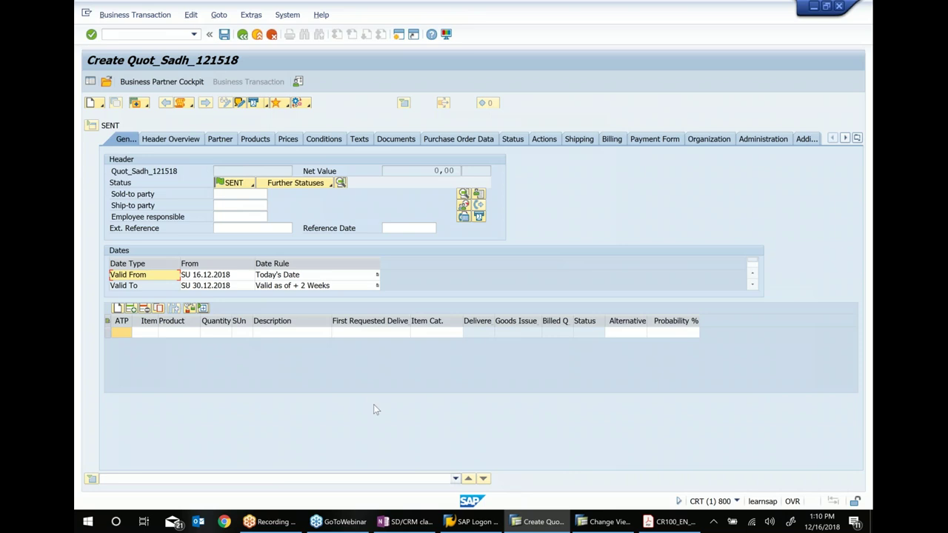
{"action": "left_click", "coordinate": [146, 277]}
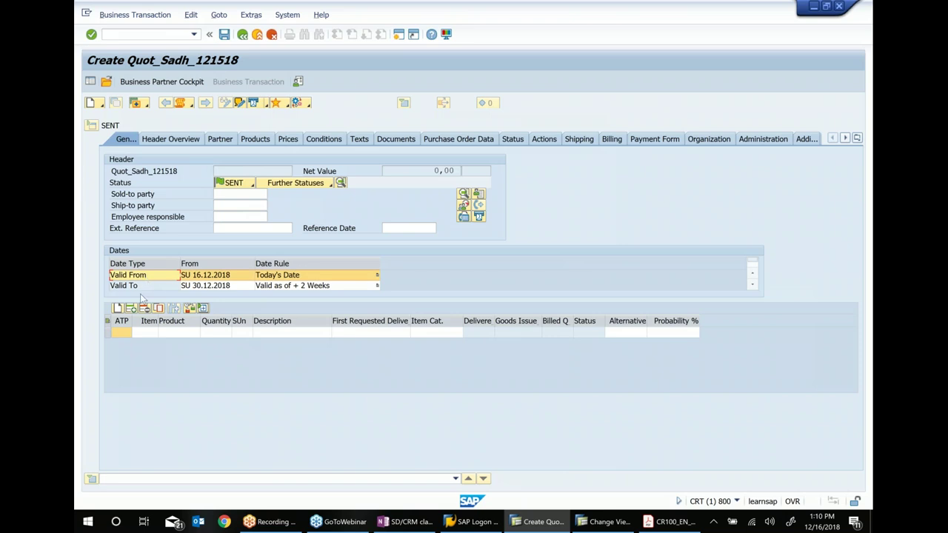
{"action": "left_click", "coordinate": [131, 288]}
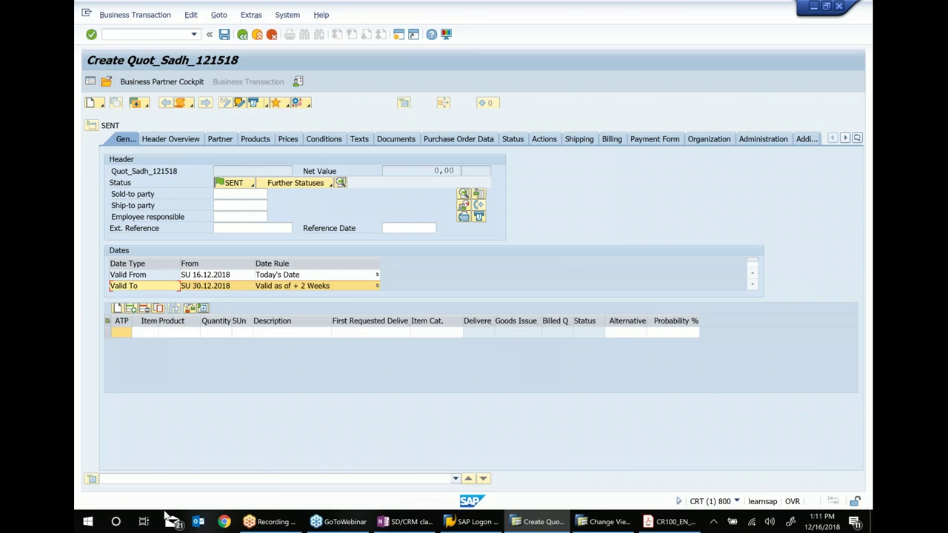
Compare the PDF's date type and date rule examples with the quotation's dates, and read on to Figure 73, Date Profile
{"action": "left_click", "coordinate": [658, 522]}
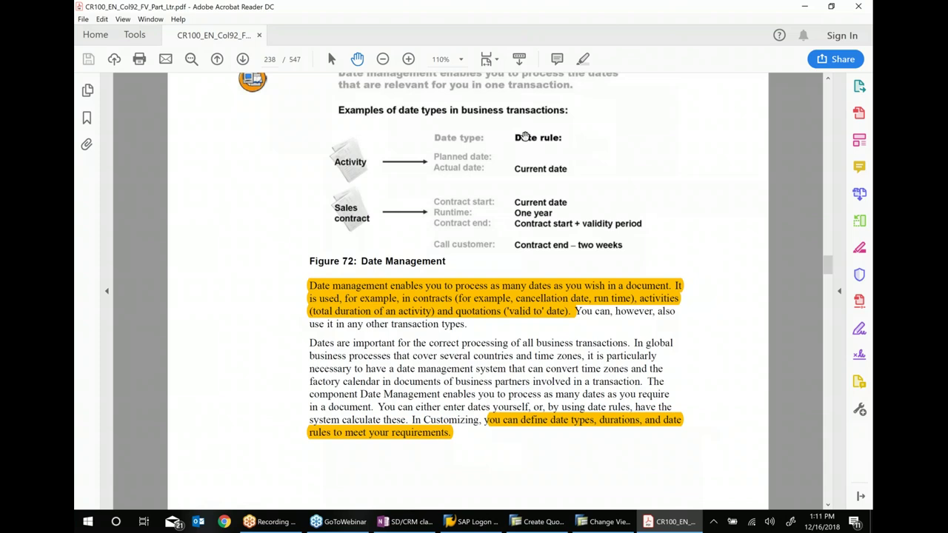
{"action": "left_click", "coordinate": [538, 521]}
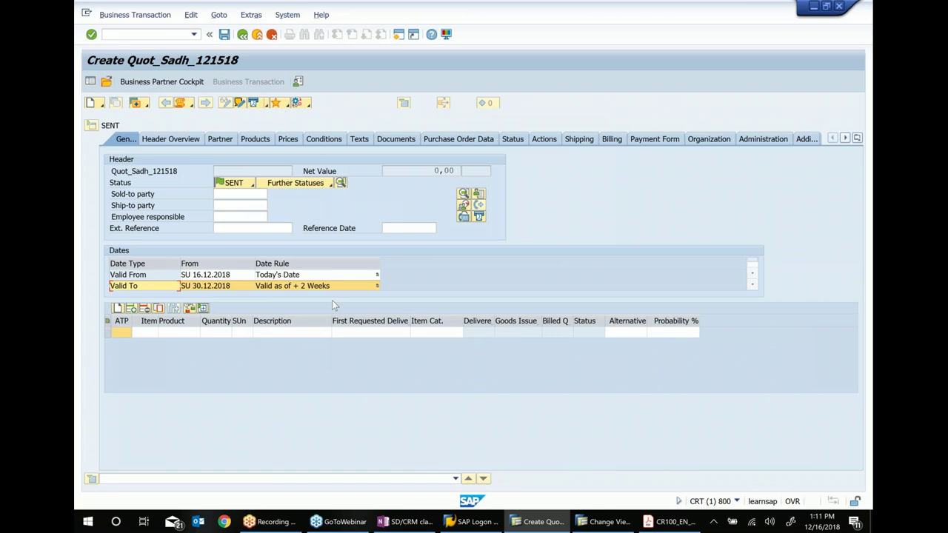
{"action": "left_click", "coordinate": [670, 521]}
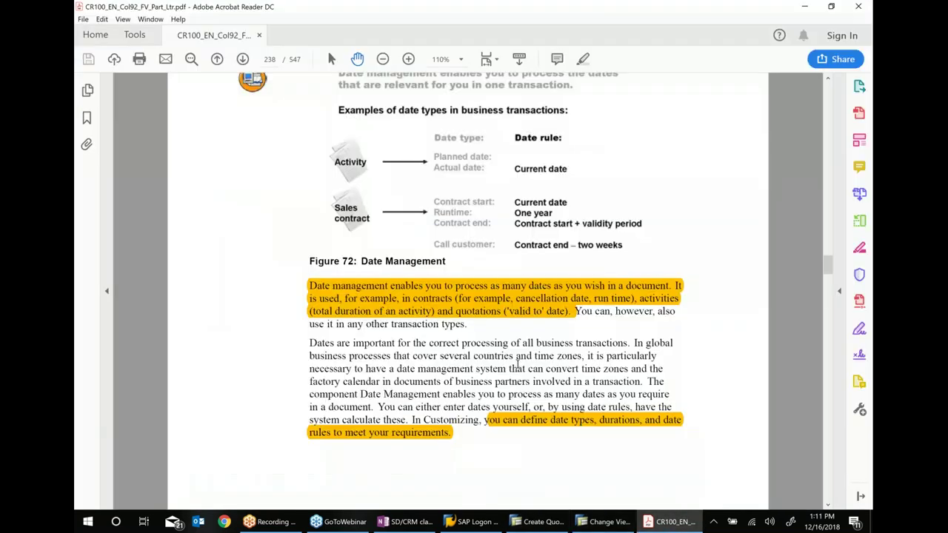
{"action": "scroll", "coordinate": [517, 368], "scroll_direction": "down", "scroll_amount": 10}
{"action": "scroll", "coordinate": [468, 292], "scroll_direction": "down", "scroll_amount": 10}
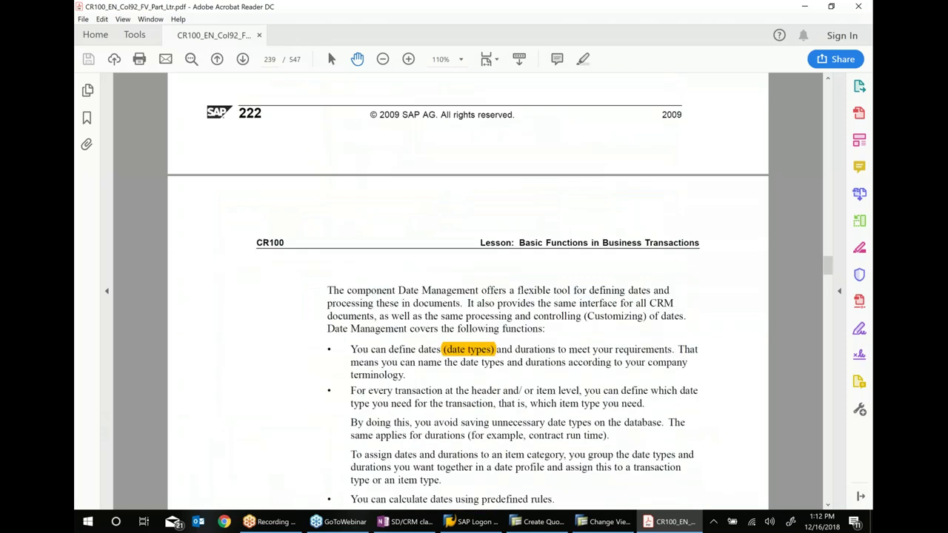
{"action": "scroll", "coordinate": [492, 291], "scroll_direction": "down", "scroll_amount": 6}
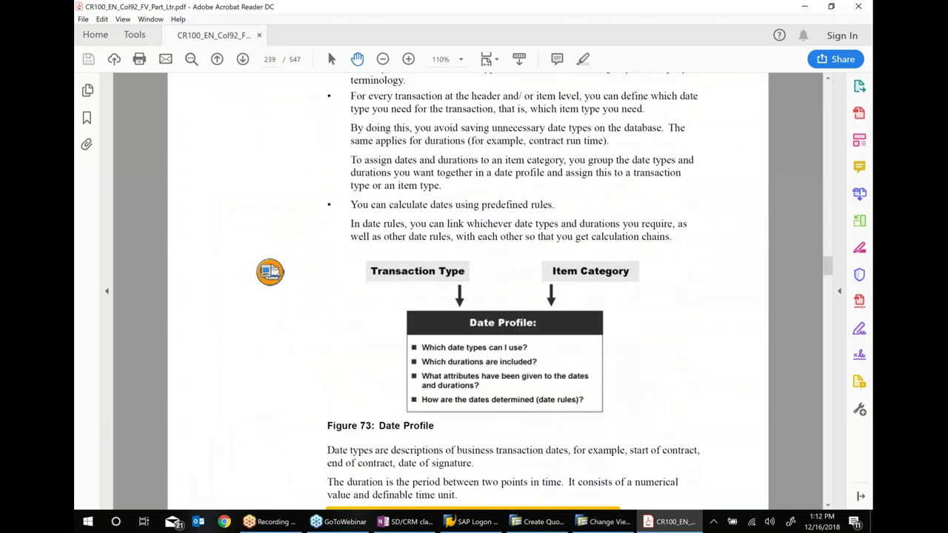
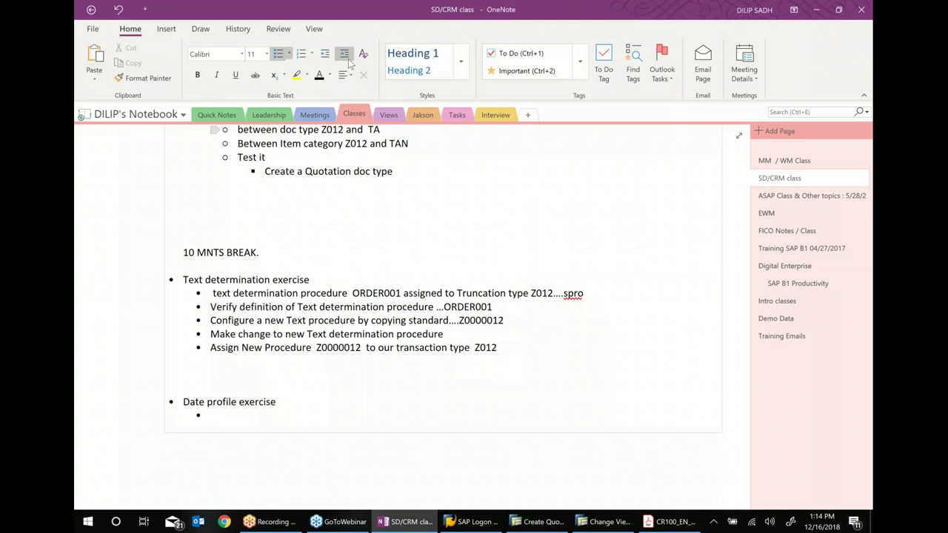
Under Date profile exercise, add the bullets "Verify date profile assignment to Transaction type....spro" and "Verify definition of date profile", correcting the misspelling
{"action": "type", "text": "Verify date profile assignment to"}
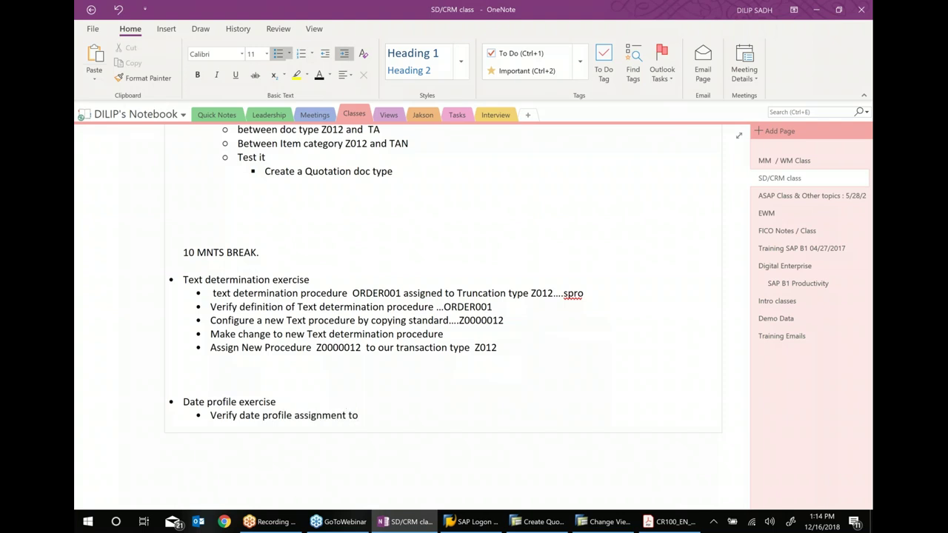
{"action": "type", "text": "  Transaction type"}
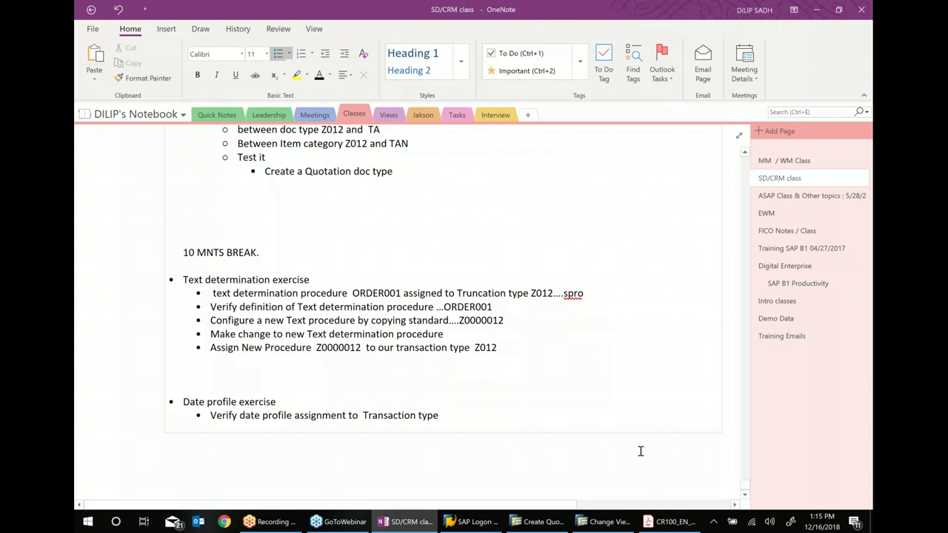
{"action": "scroll", "coordinate": [490, 308], "scroll_direction": "down", "scroll_amount": 3}
{"action": "key", "text": "Return"}
{"action": "type", "text": "Verify"}
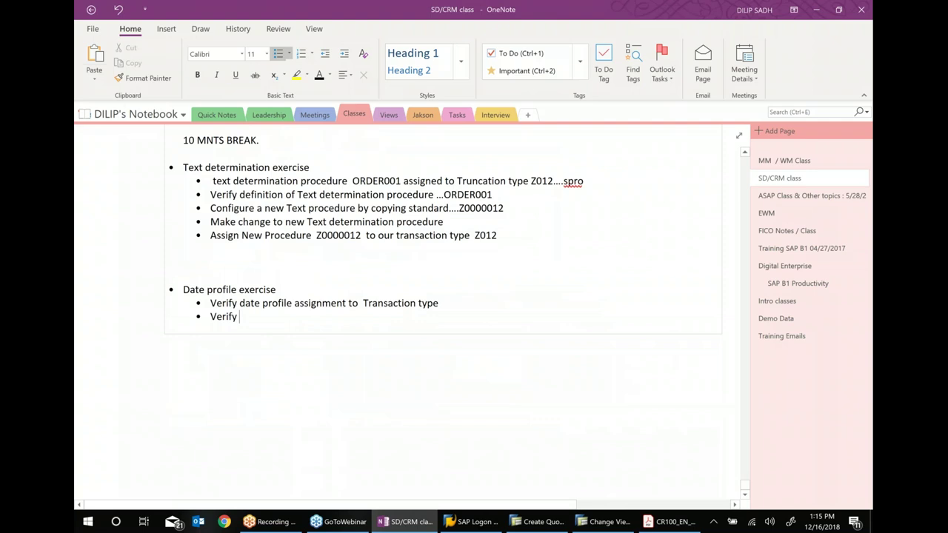
{"action": "type", "text": " dfintion of"}
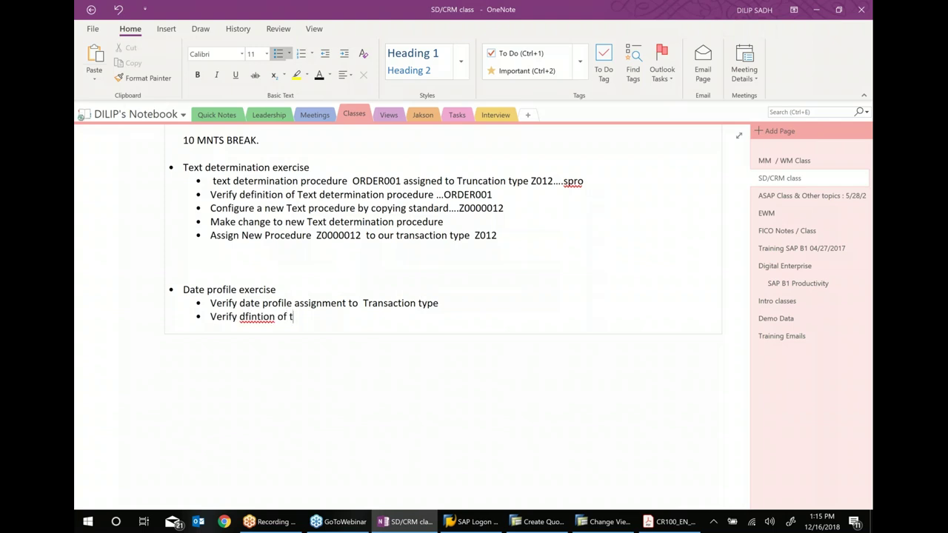
{"action": "type", "text": " date profile"}
{"action": "right_click", "coordinate": [259, 316]}
{"action": "left_click", "coordinate": [293, 86]}
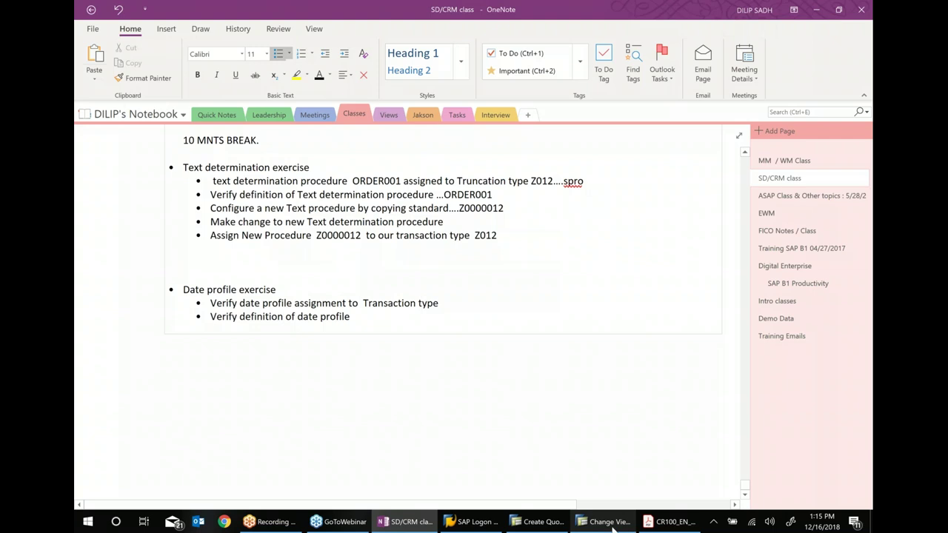
{"action": "left_click", "coordinate": [476, 301]}
{"action": "type", "text": "....spro"}
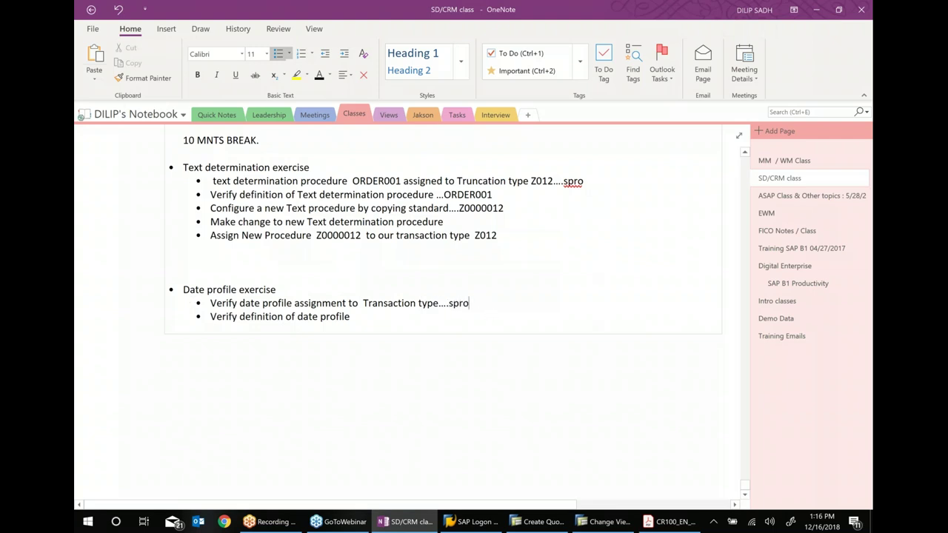
Switch to the SAP customizing window and copy the Date Profile value QUOTE001 from transaction type Z012
{"action": "left_click", "coordinate": [603, 521]}
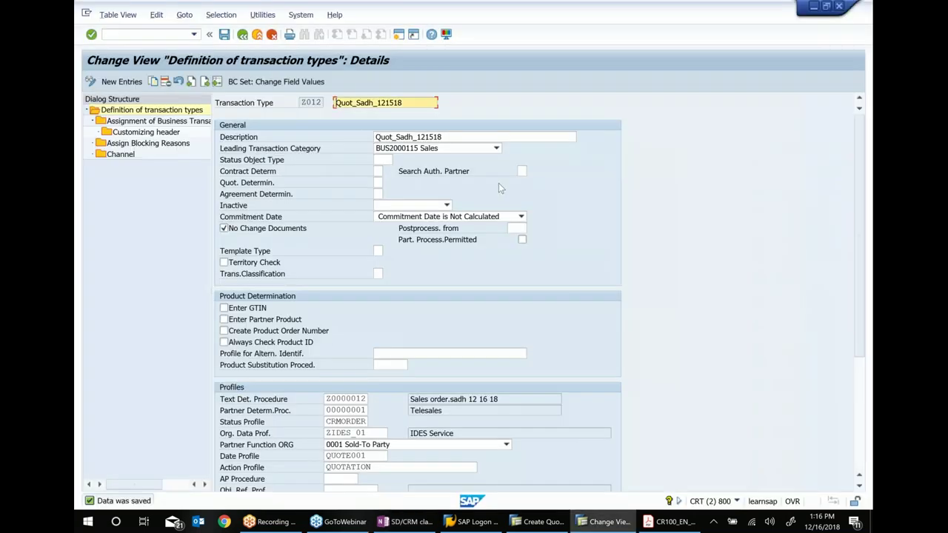
{"action": "key", "text": "shift+Tab"}
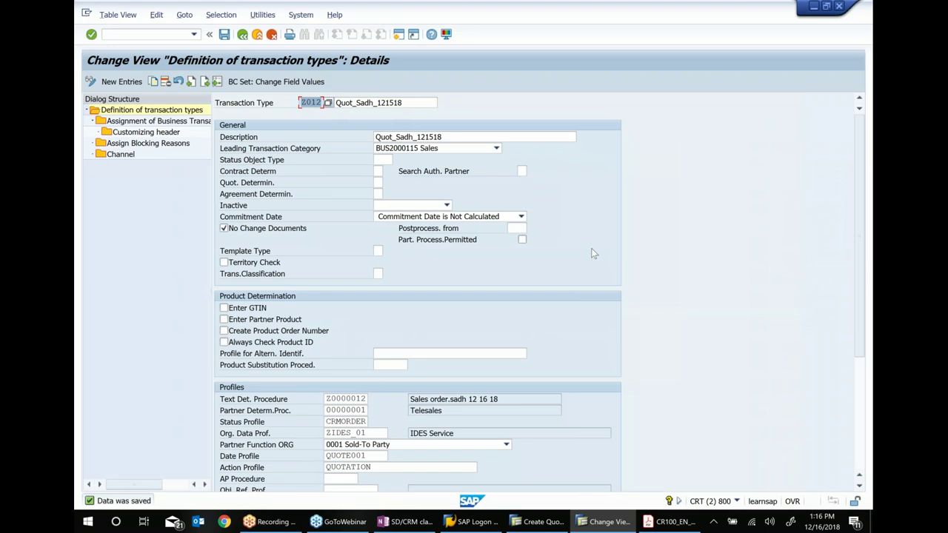
{"action": "scroll", "coordinate": [523, 334], "scroll_direction": "down", "scroll_amount": 3}
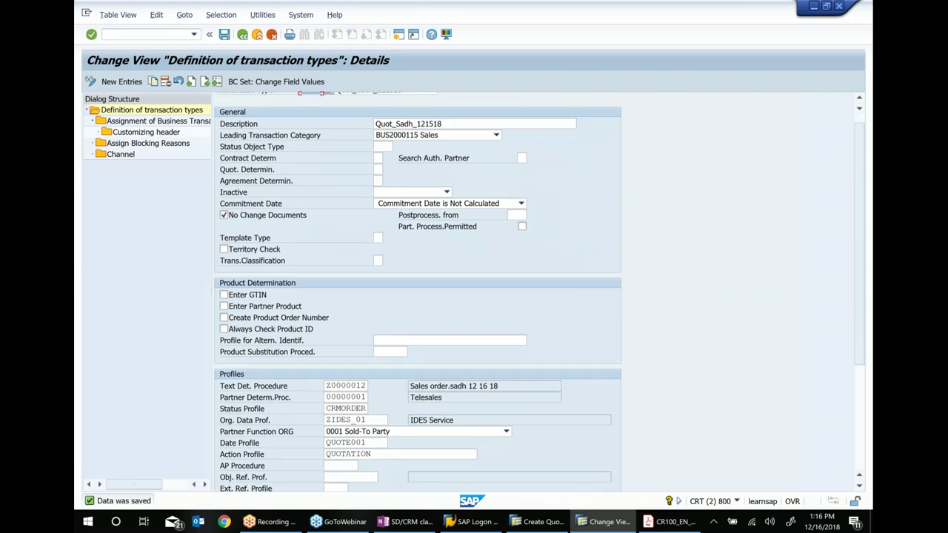
{"action": "left_click", "coordinate": [382, 417]}
{"action": "left_click_drag", "start_coordinate": [382, 417], "coordinate": [328, 417]}
{"action": "key", "text": "ctrl+c"}
{"action": "left_click", "coordinate": [587, 464]}
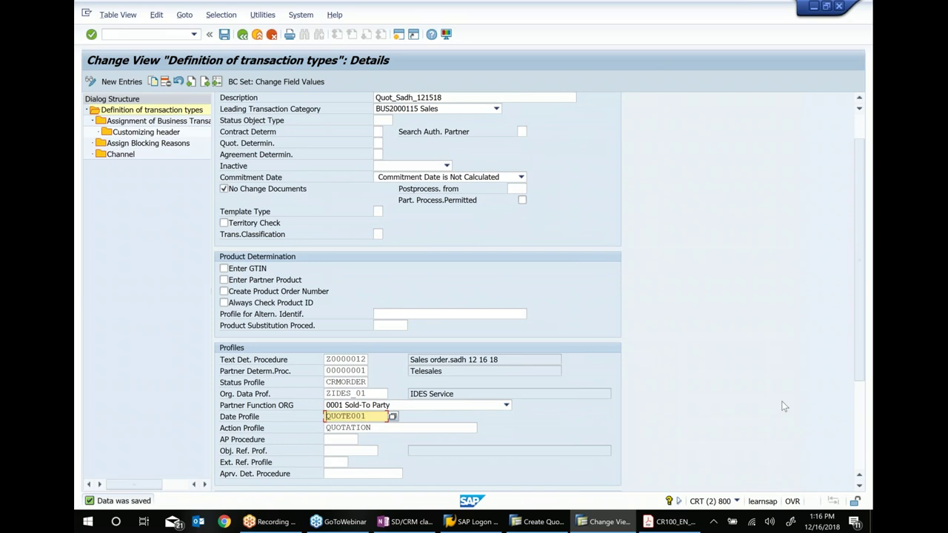
In the OneNote page's first date profile bullet, insert QUOTE001 after "date profile" and Z012 after "Transaction type"
{"action": "left_click", "coordinate": [416, 525]}
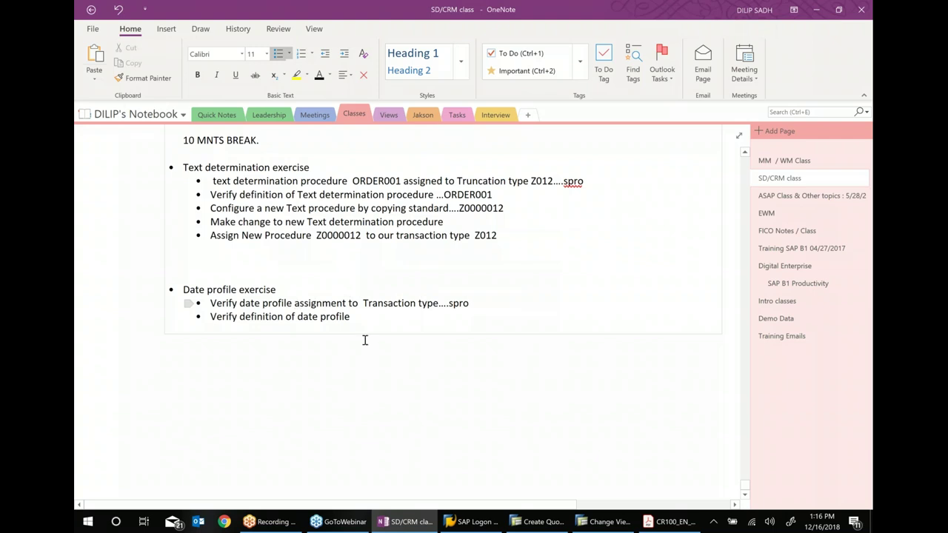
{"action": "key", "text": "ctrl+v"}
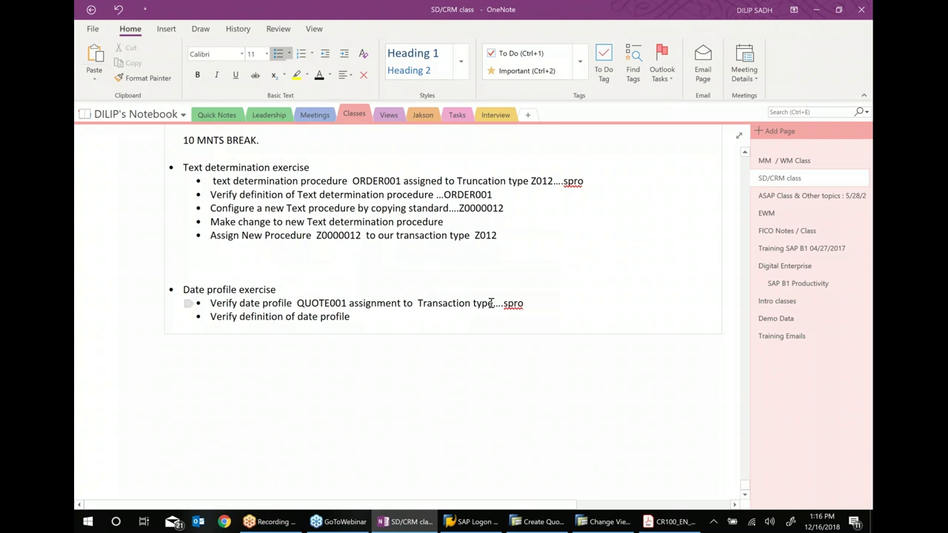
{"action": "type", "text": "X"}
{"action": "key", "text": "BackSpace"}
{"action": "type", "text": "Z01"}
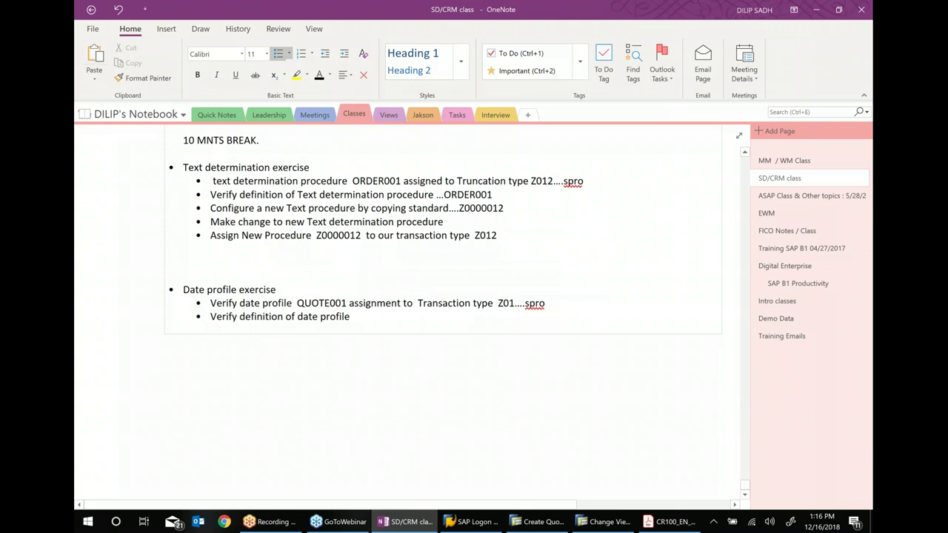
{"action": "type", "text": "2"}
Back in the SAP customizing window, leave the transaction type definition for the IMG structure and collapse the Transactions node
{"action": "left_click", "coordinate": [618, 523]}
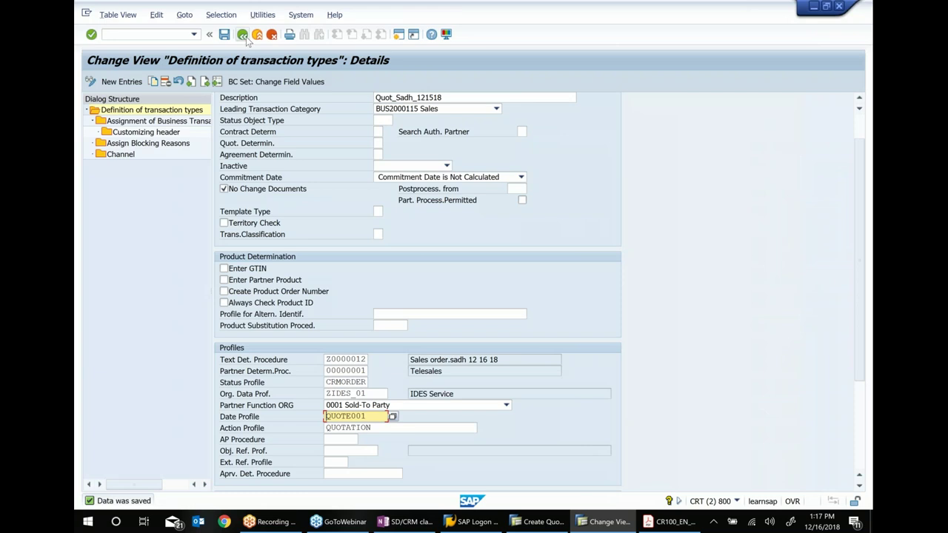
{"action": "left_click", "coordinate": [246, 38]}
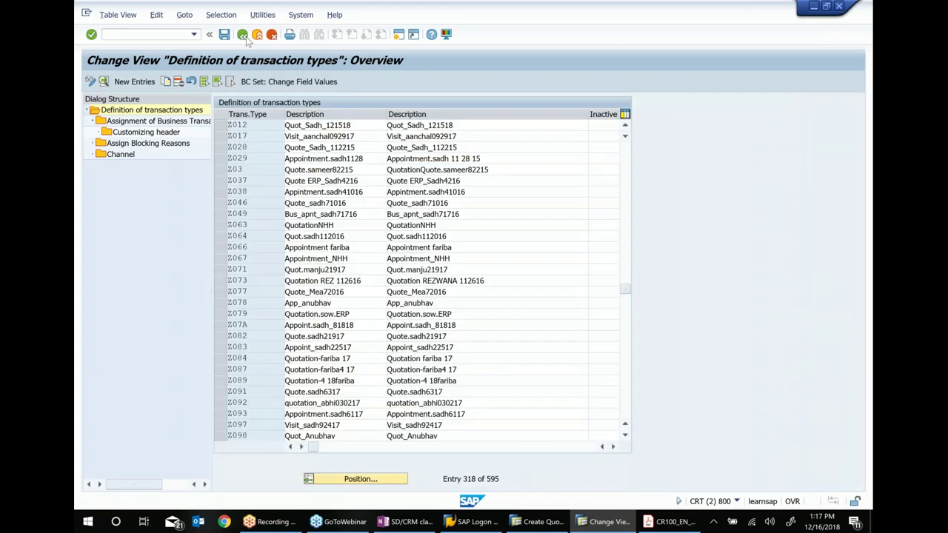
{"action": "left_click", "coordinate": [242, 34]}
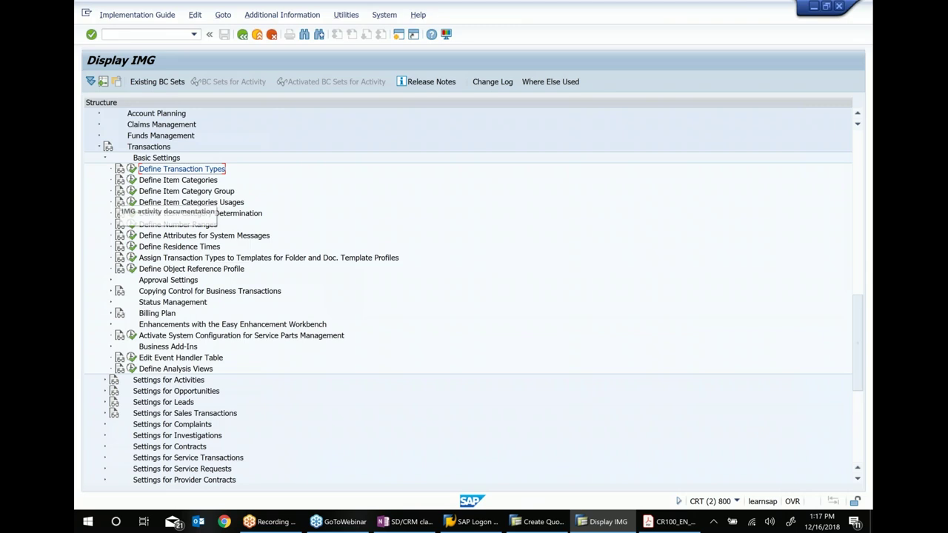
{"action": "left_click", "coordinate": [102, 150]}
Under Basic Functions, collapse Text Management and open the Define Date Profile activity of Date Management
{"action": "scroll", "coordinate": [374, 212], "scroll_direction": "up", "scroll_amount": 2}
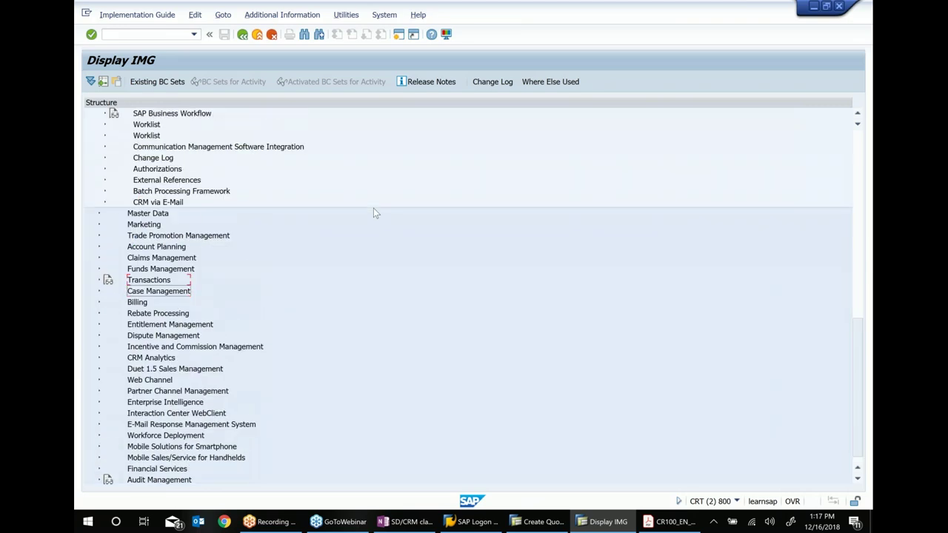
{"action": "scroll", "coordinate": [373, 212], "scroll_direction": "up", "scroll_amount": 4}
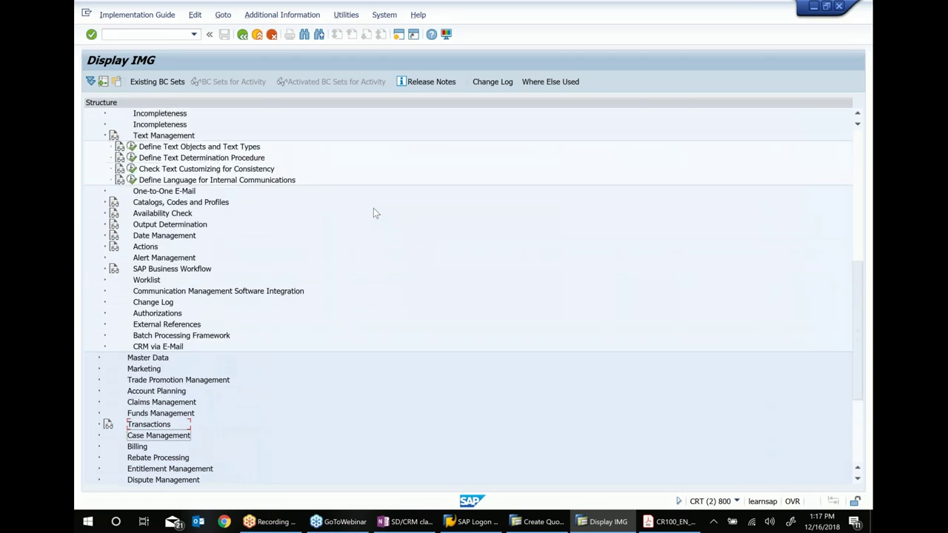
{"action": "scroll", "coordinate": [373, 213], "scroll_direction": "up", "scroll_amount": 5}
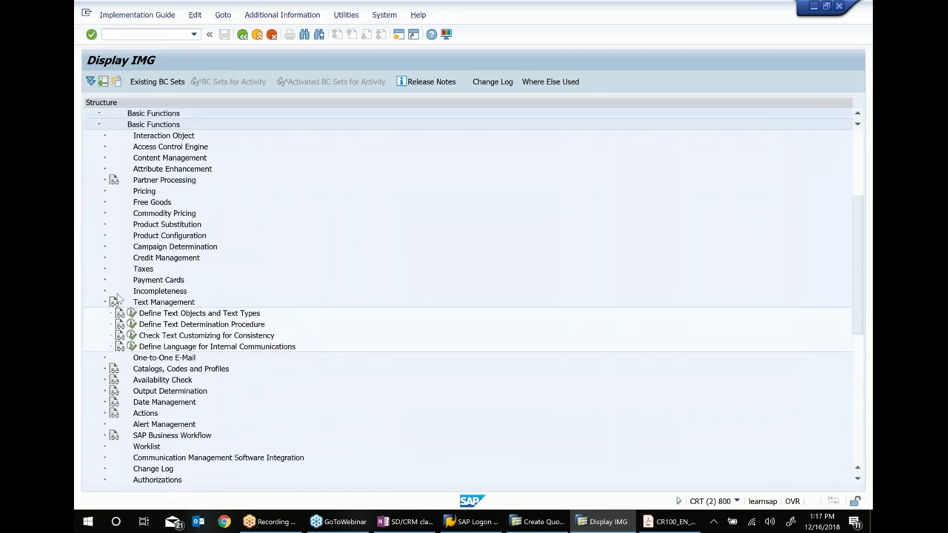
{"action": "scroll", "coordinate": [205, 353], "scroll_direction": "up", "scroll_amount": 4}
{"action": "scroll", "coordinate": [239, 346], "scroll_direction": "down", "scroll_amount": 1}
{"action": "scroll", "coordinate": [239, 347], "scroll_direction": "down", "scroll_amount": 2}
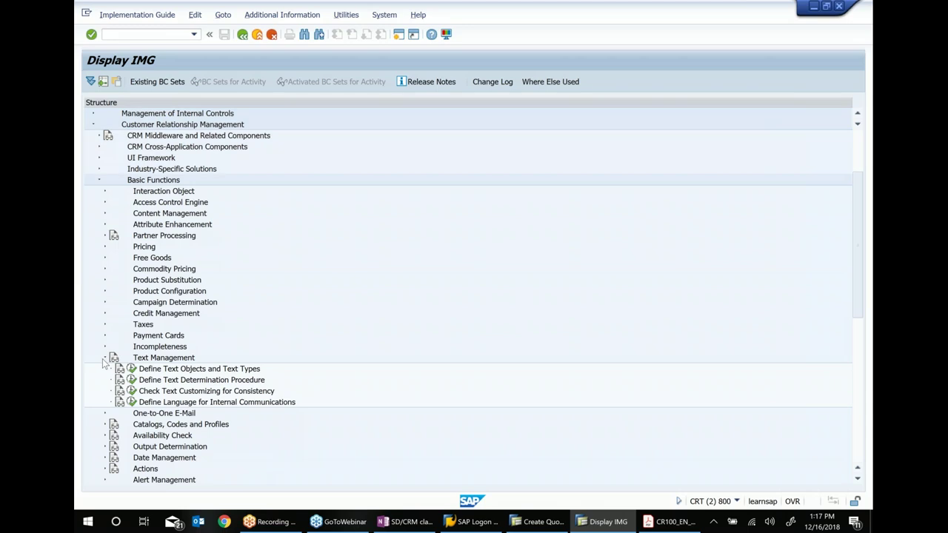
{"action": "left_click", "coordinate": [105, 358]}
{"action": "left_click", "coordinate": [167, 415]}
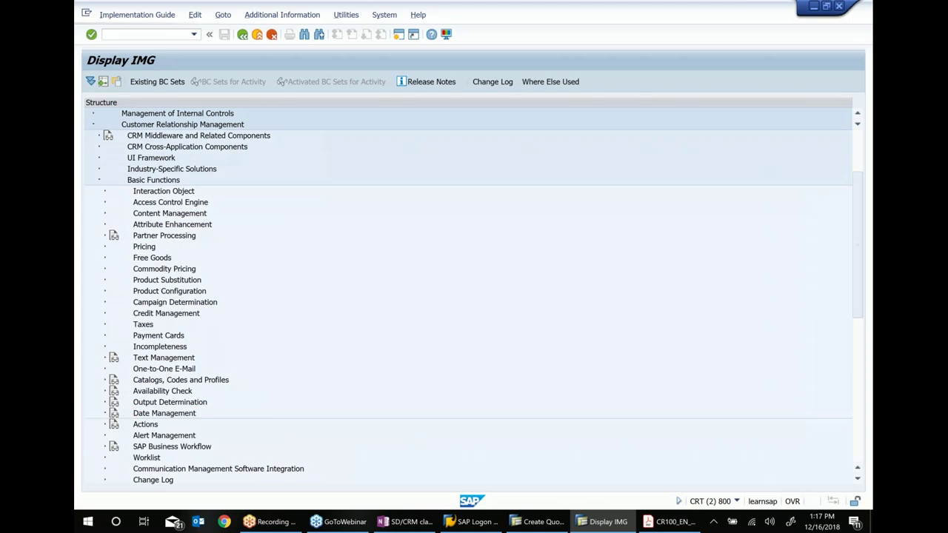
{"action": "double_click", "coordinate": [148, 414]}
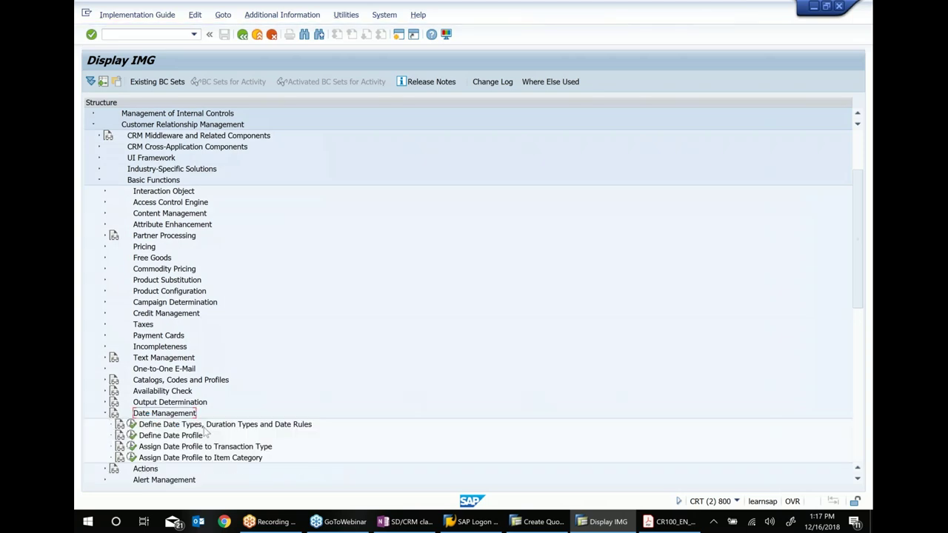
{"action": "scroll", "coordinate": [205, 434], "scroll_direction": "down", "scroll_amount": 1}
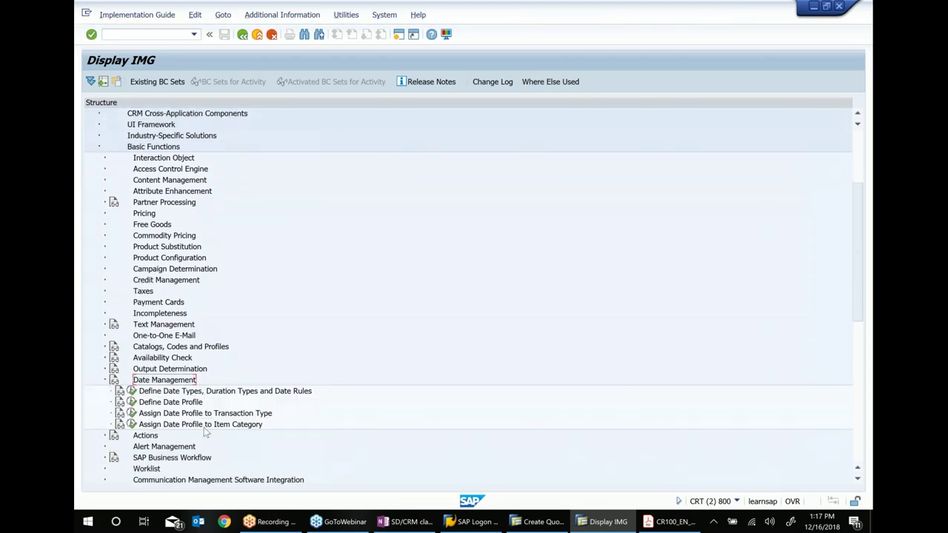
{"action": "left_click", "coordinate": [180, 404]}
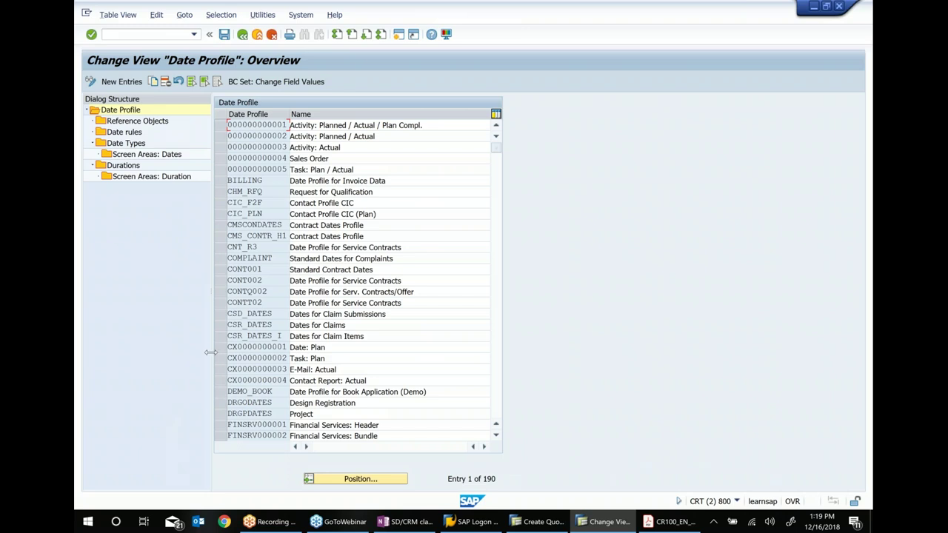
Widen the dialog structure area and position the date profile list on QUOTE001
{"action": "left_click_drag", "start_coordinate": [213, 351], "coordinate": [240, 350]}
{"action": "left_click", "coordinate": [383, 479]}
{"action": "type", "text": "QUOTE001"}
{"action": "key", "text": "Return"}
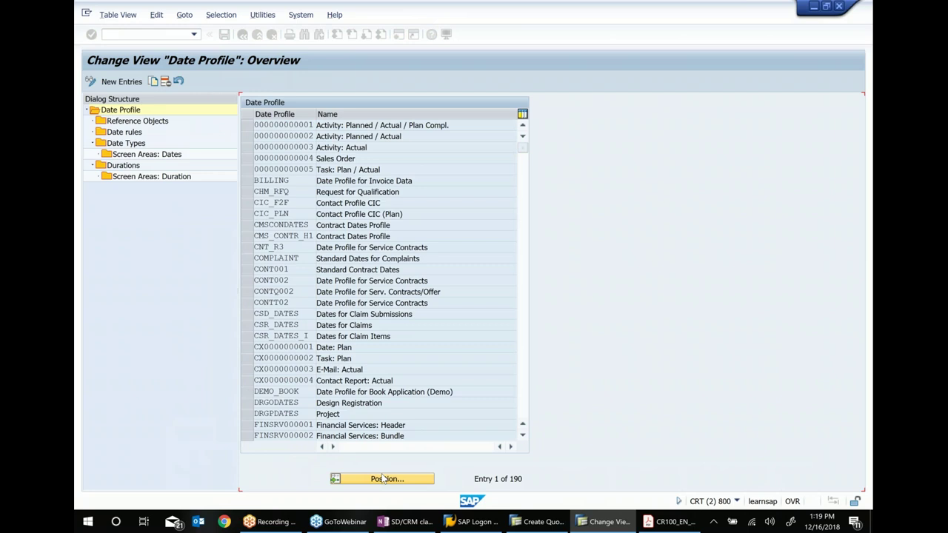
Select date profile QUOTE001 and open its date rules
{"action": "left_click", "coordinate": [247, 126]}
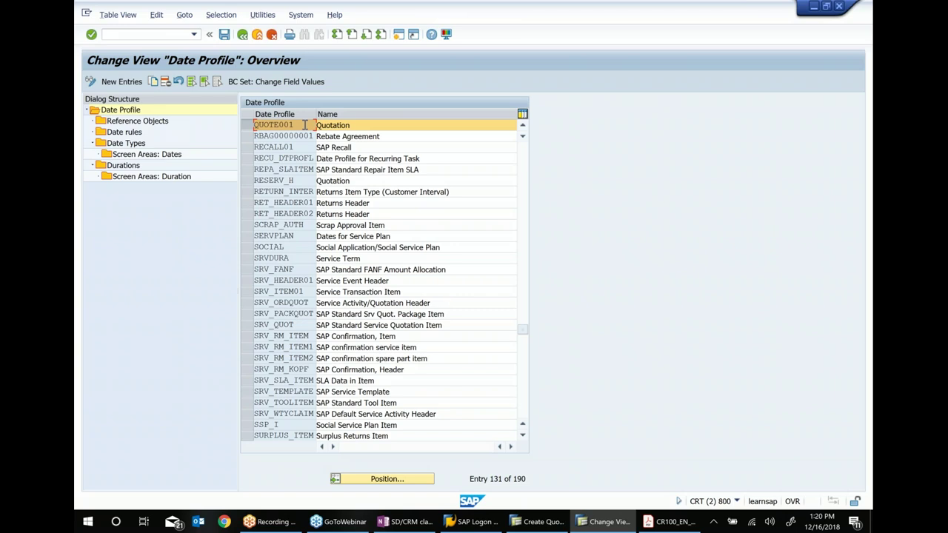
{"action": "left_click_drag", "start_coordinate": [304, 125], "coordinate": [180, 122]}
{"action": "left_click", "coordinate": [127, 134]}
{"action": "double_click", "coordinate": [127, 133]}
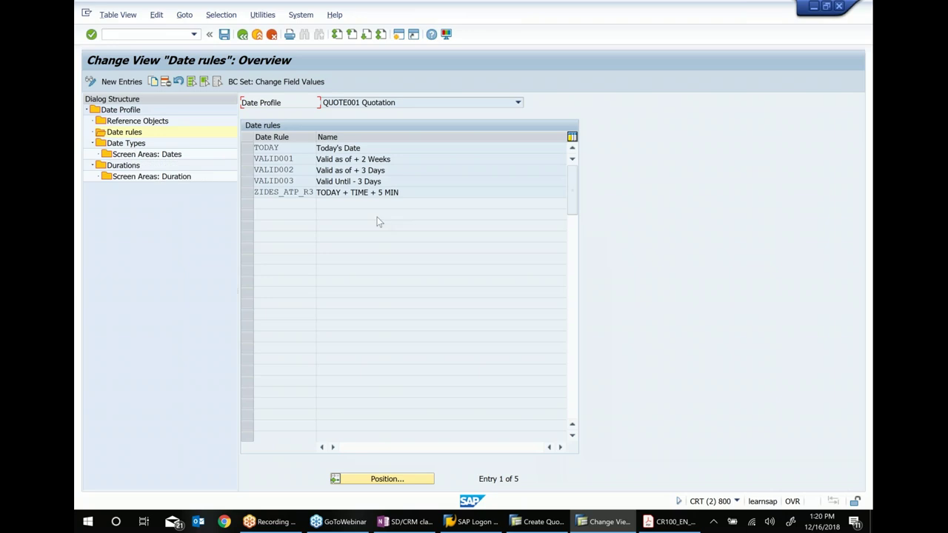
Compare the date rules TODAY and VALID001 of profile QUOTE001 with the Valid From and Valid To rules in the new quotation
{"action": "left_click", "coordinate": [252, 148]}
{"action": "left_click", "coordinate": [248, 158]}
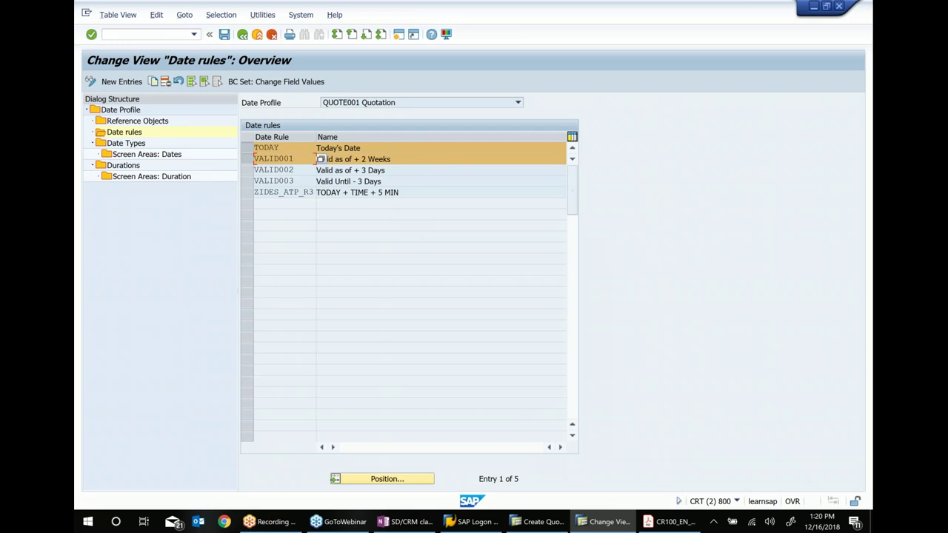
{"action": "left_click", "coordinate": [539, 521]}
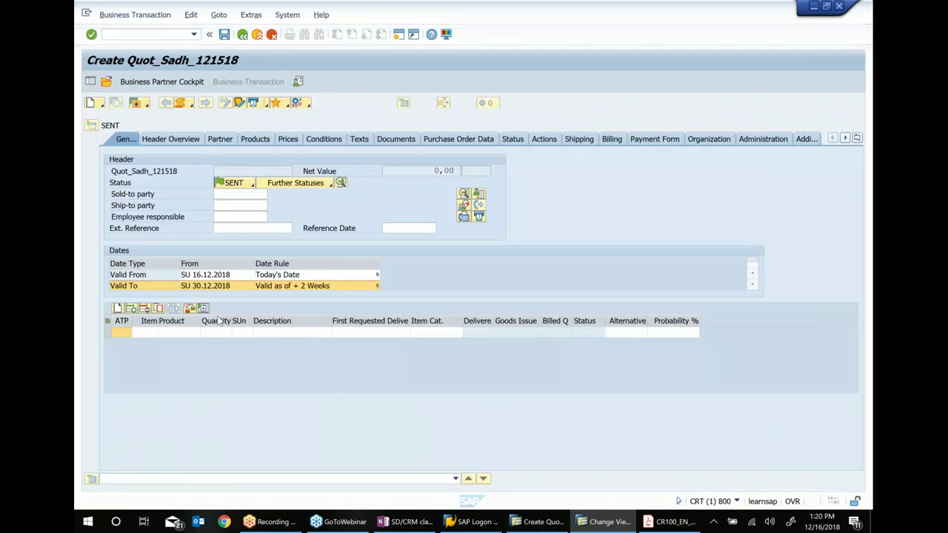
{"action": "left_click", "coordinate": [142, 286]}
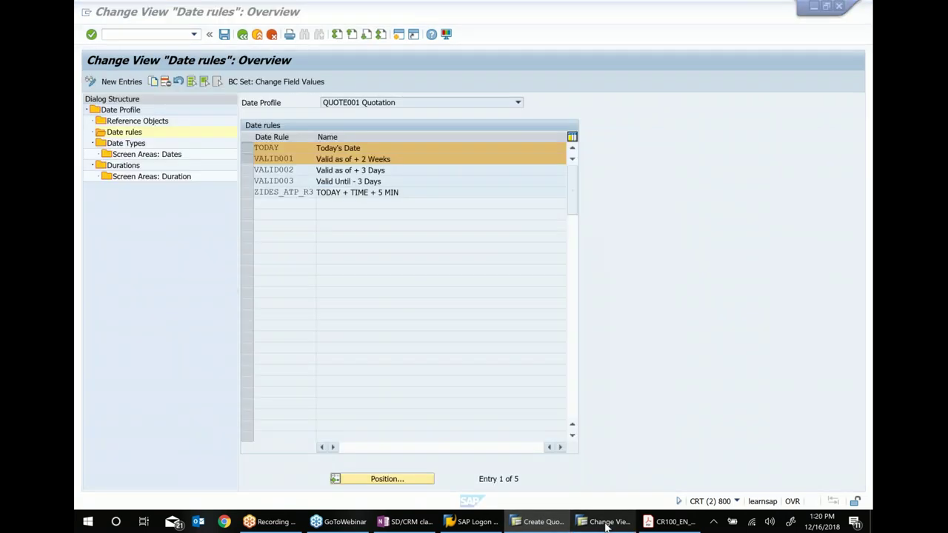
{"action": "left_click", "coordinate": [604, 521]}
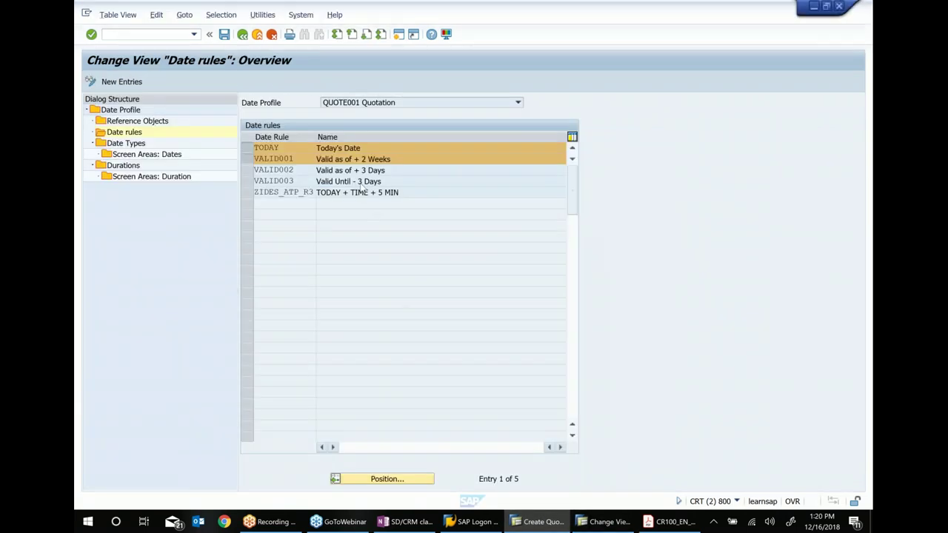
{"action": "left_click", "coordinate": [358, 148]}
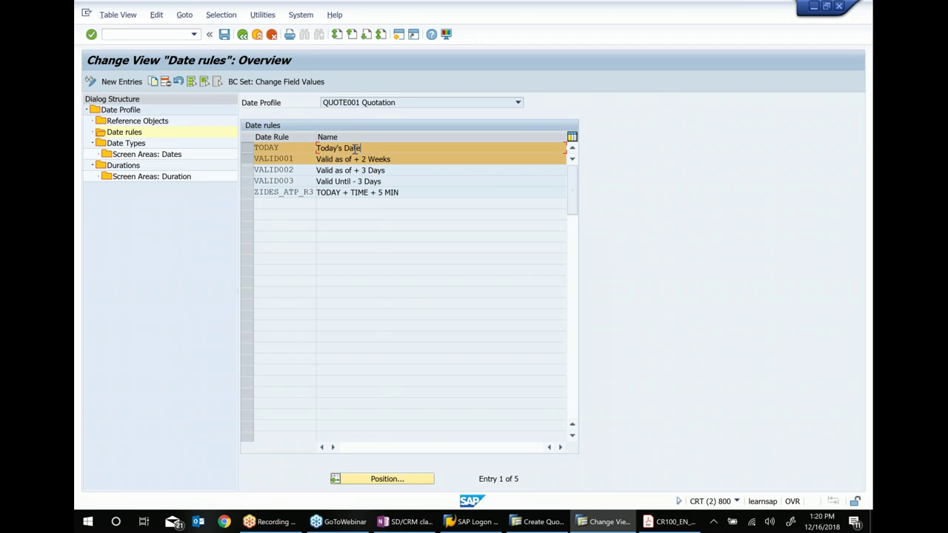
{"action": "left_click", "coordinate": [539, 521]}
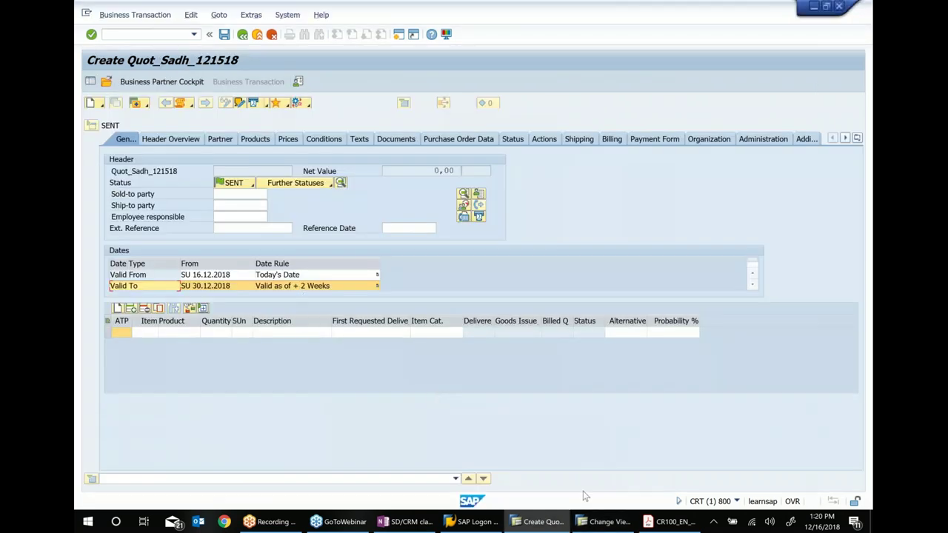
{"action": "left_click", "coordinate": [599, 522]}
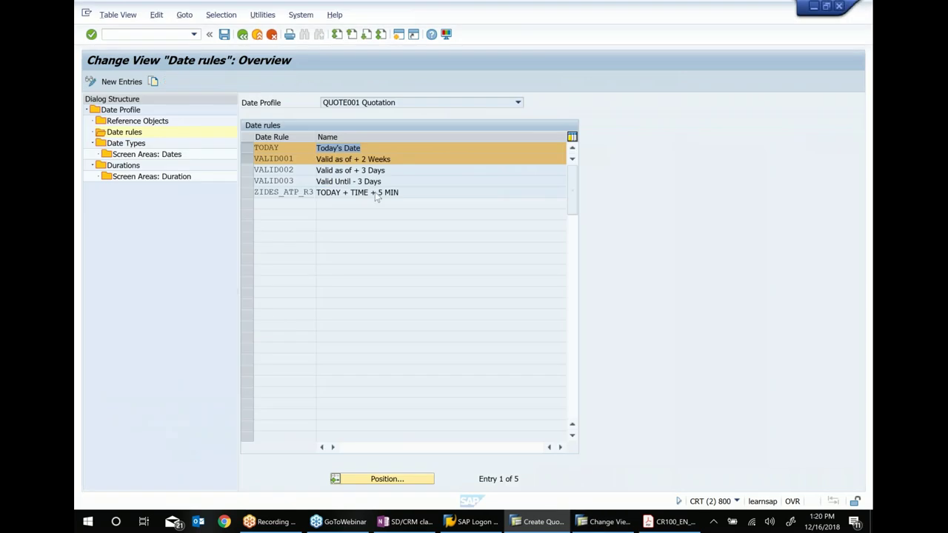
{"action": "left_click_drag", "start_coordinate": [392, 157], "coordinate": [257, 156]}
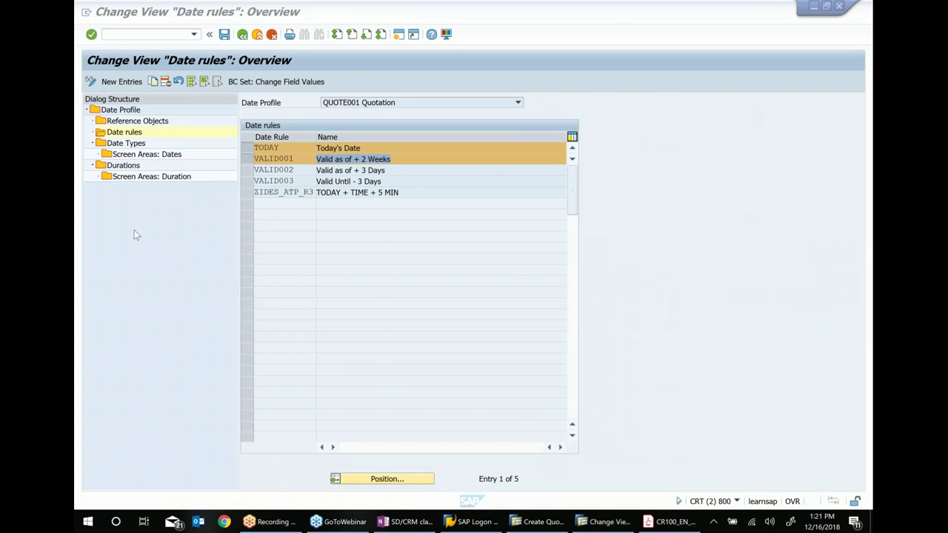
Open the date types of date profile QUOTE001 and select the date type VALIDTO
{"action": "left_click", "coordinate": [249, 160]}
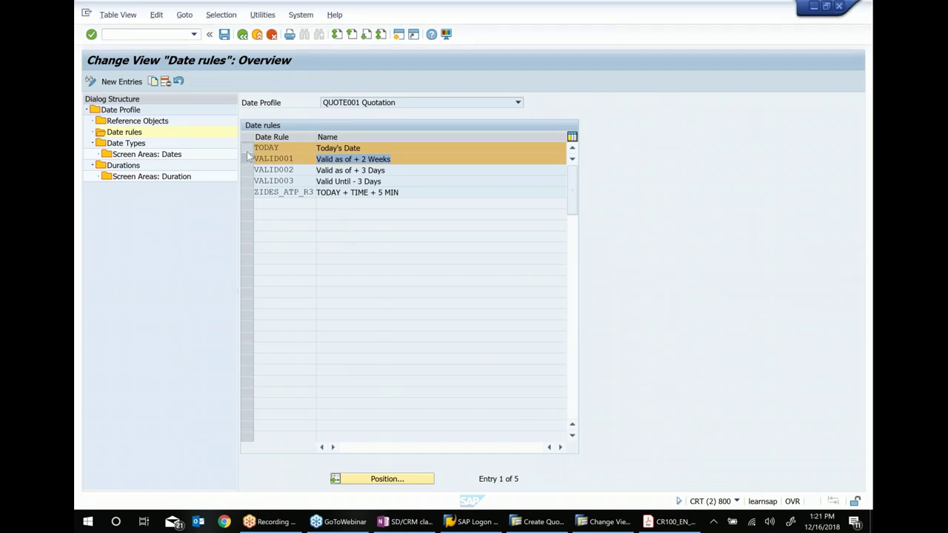
{"action": "left_click", "coordinate": [148, 156]}
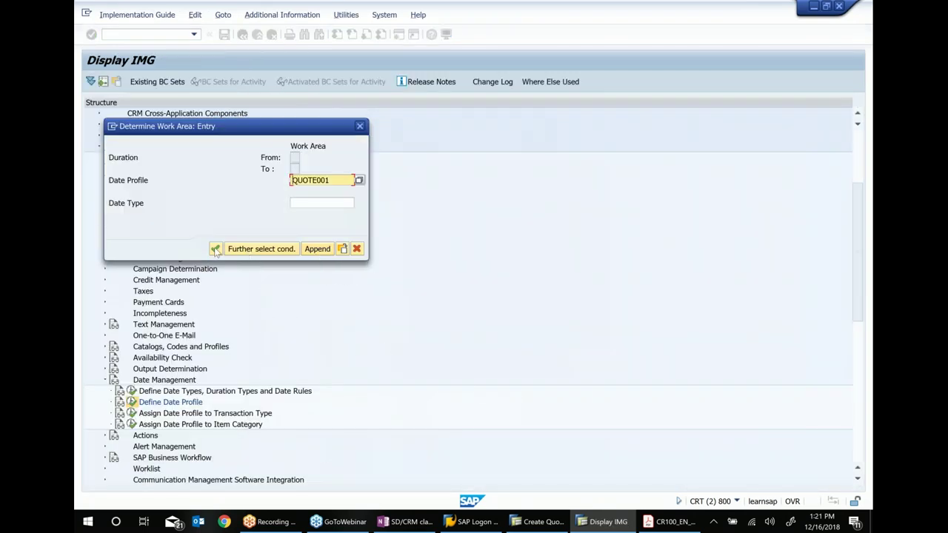
{"action": "left_click", "coordinate": [249, 253]}
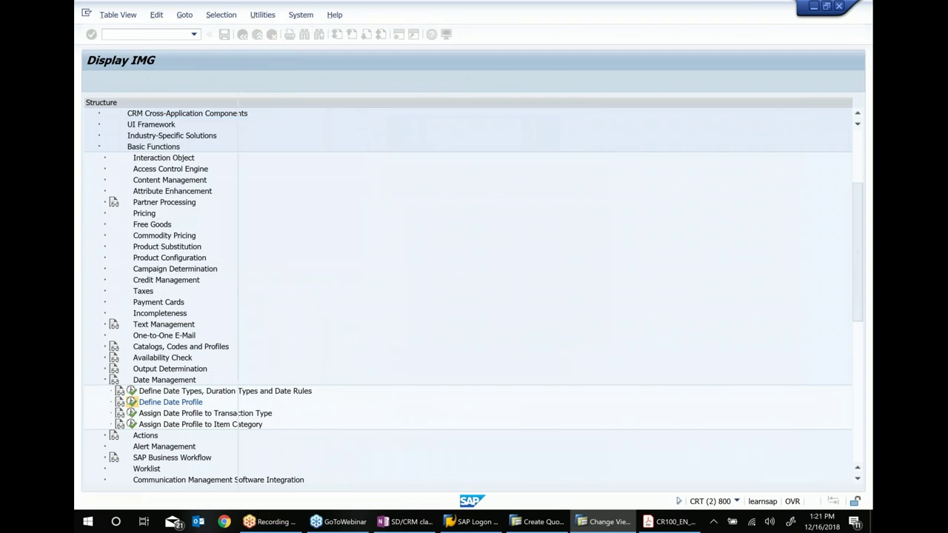
{"action": "left_click", "coordinate": [132, 144]}
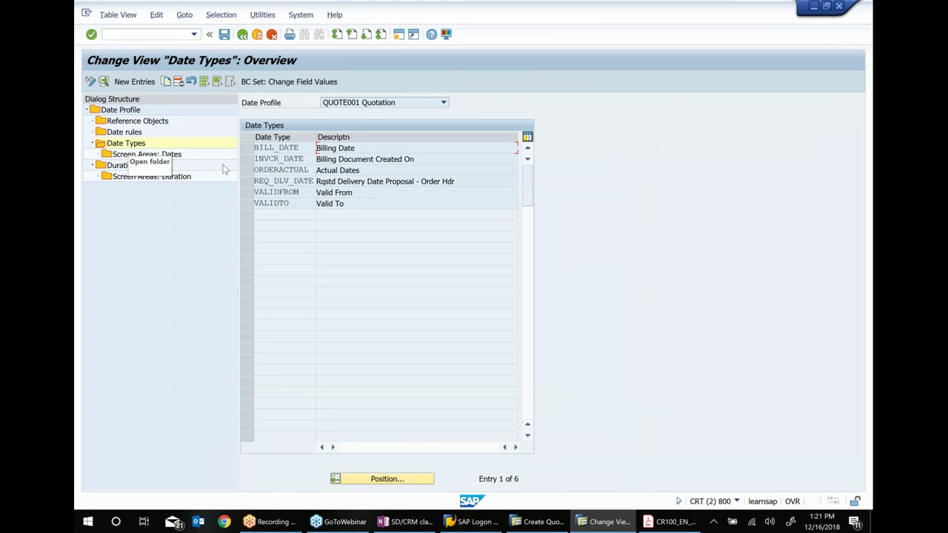
{"action": "left_click", "coordinate": [249, 205]}
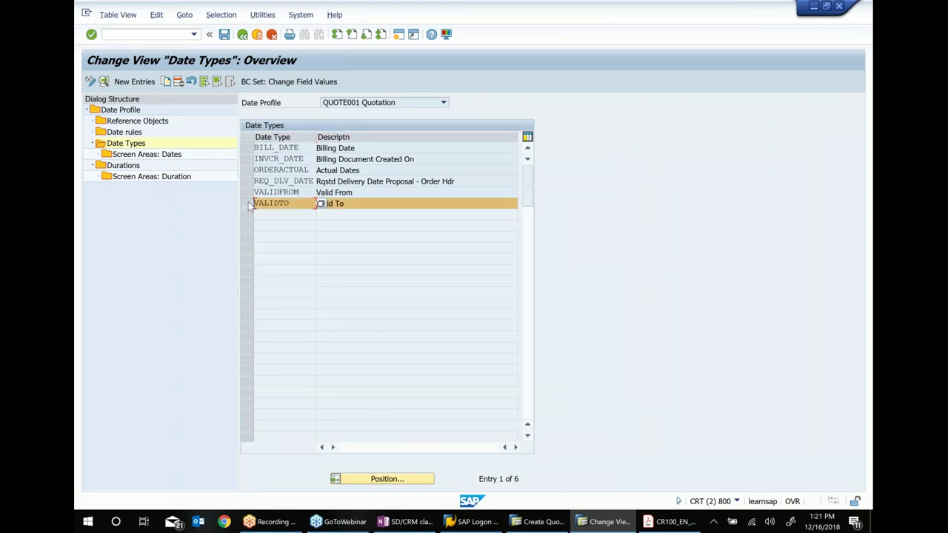
View the durations assigned to date profile QUOTE001 and return to the implementation guide structure
{"action": "double_click", "coordinate": [123, 165]}
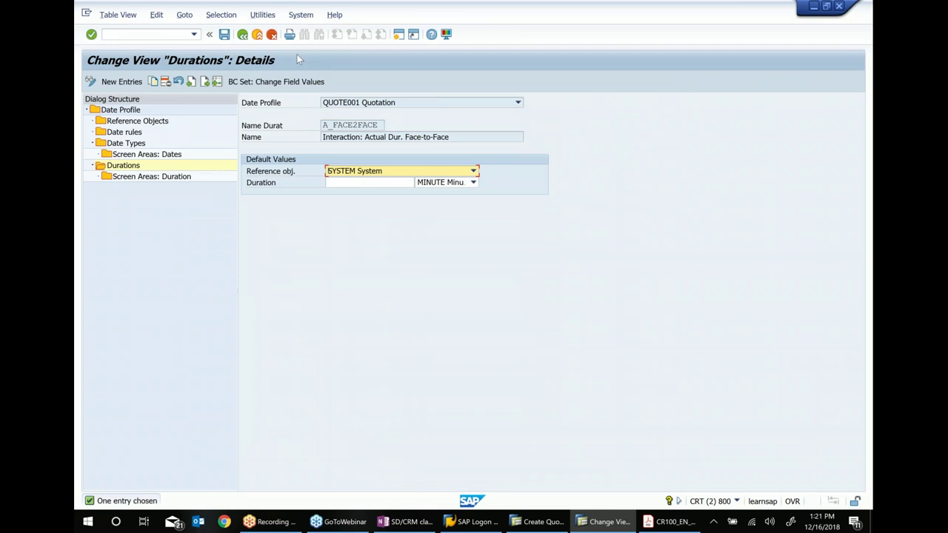
{"action": "left_click", "coordinate": [243, 34]}
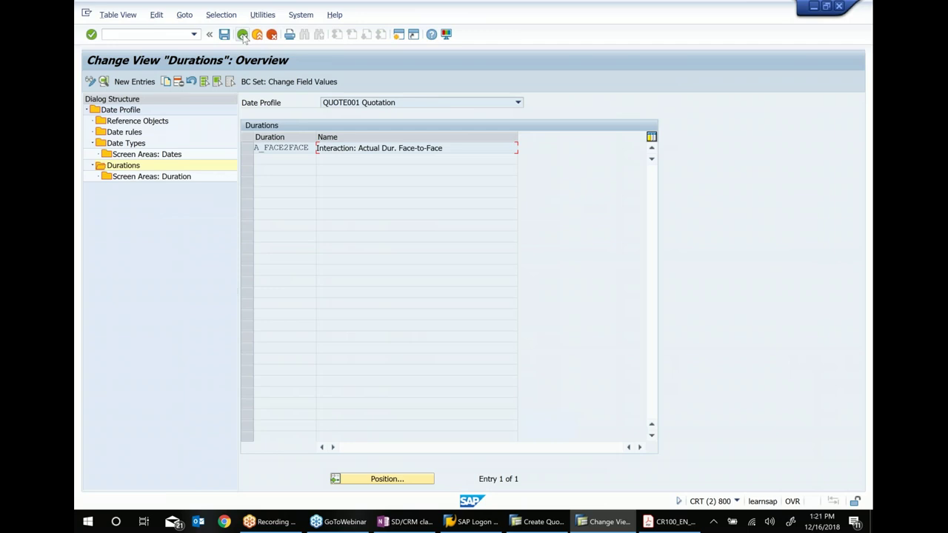
{"action": "left_click", "coordinate": [243, 35]}
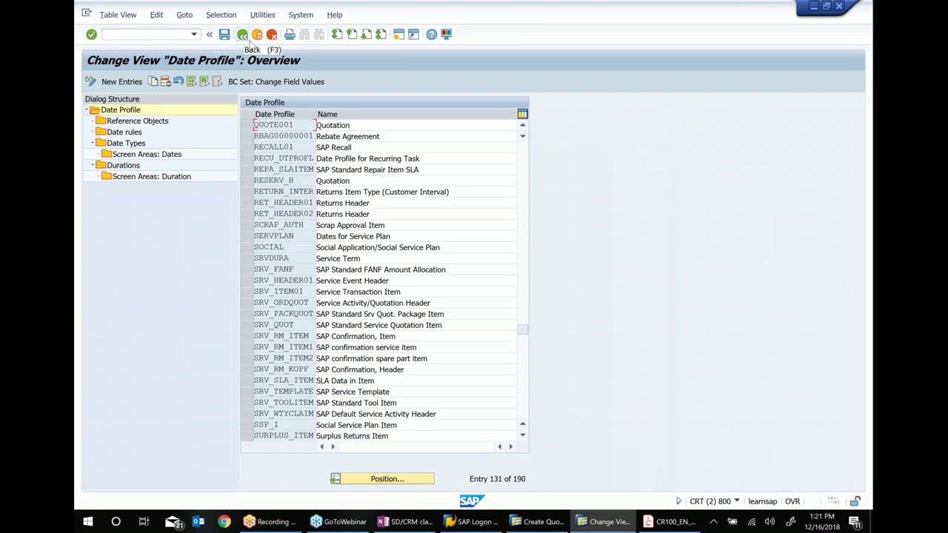
{"action": "left_click", "coordinate": [249, 41]}
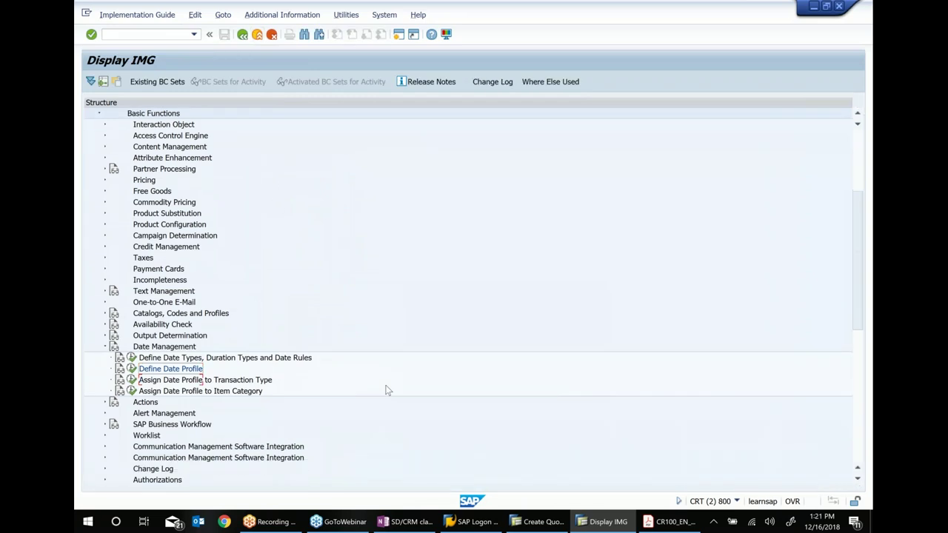
Open the activity Define Date Types, Duration Types and Date Rules and look through the duration list
{"action": "scroll", "coordinate": [386, 390], "scroll_direction": "down", "scroll_amount": 1}
{"action": "key", "text": "Up"}
{"action": "left_click", "coordinate": [134, 326]}
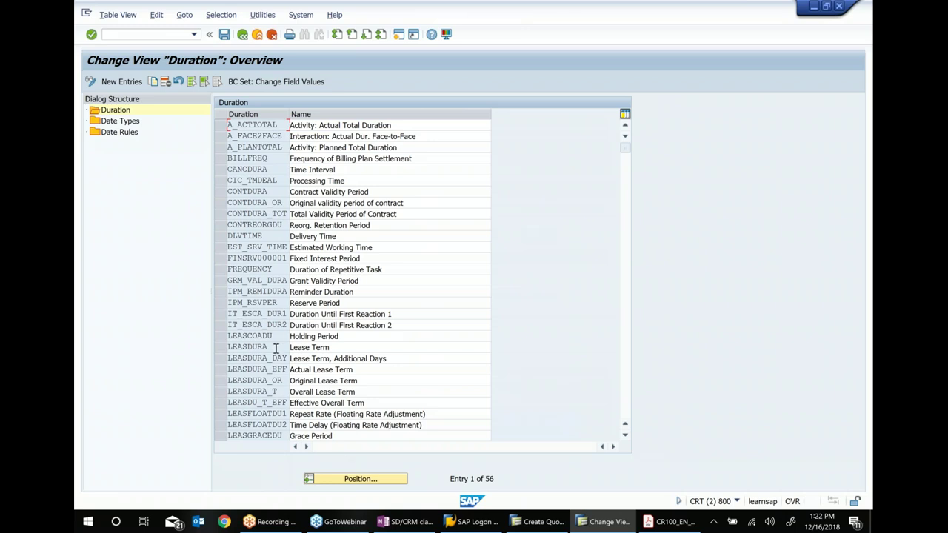
{"action": "scroll", "coordinate": [275, 346], "scroll_direction": "down", "scroll_amount": 4}
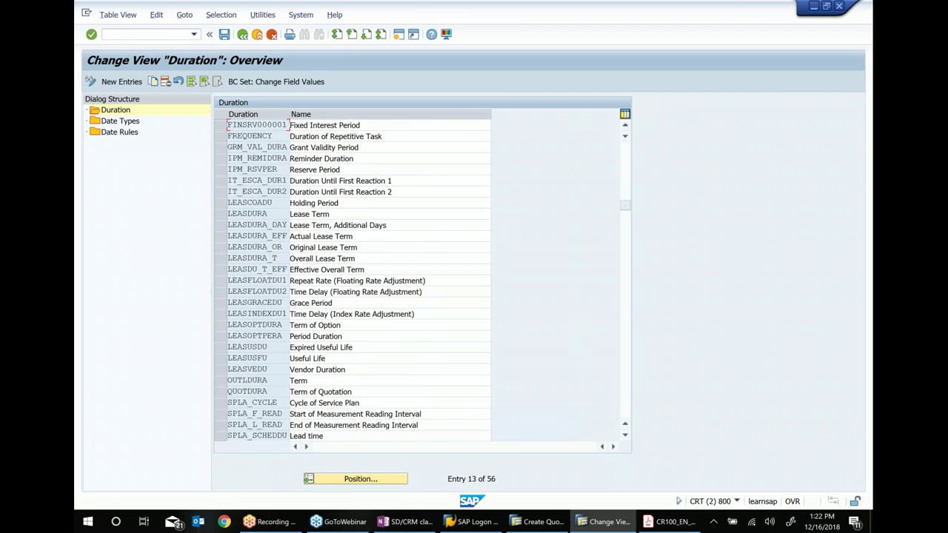
{"action": "scroll", "coordinate": [356, 281], "scroll_direction": "up", "scroll_amount": 4}
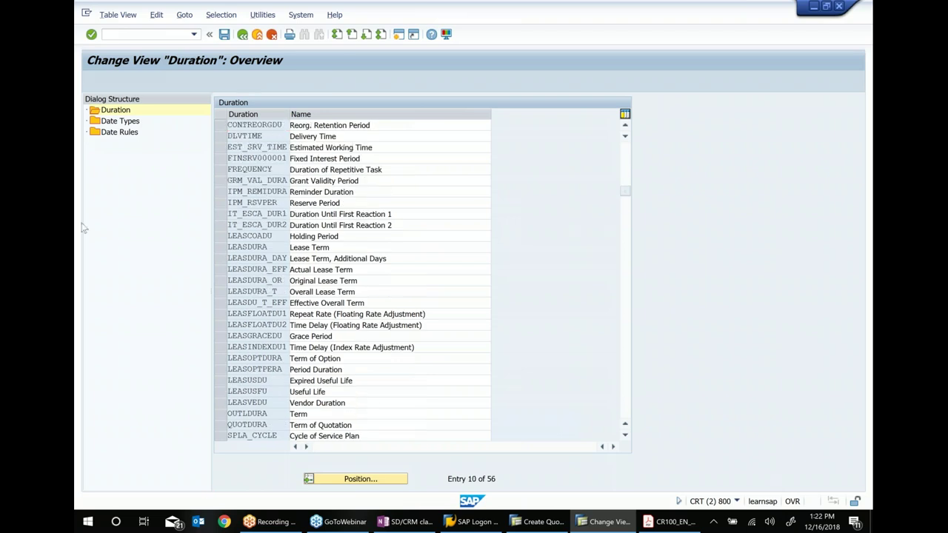
Open the date rules overview and browse it as far as the quotation rules QUOT001 to QUOT003
{"action": "left_click", "coordinate": [116, 133]}
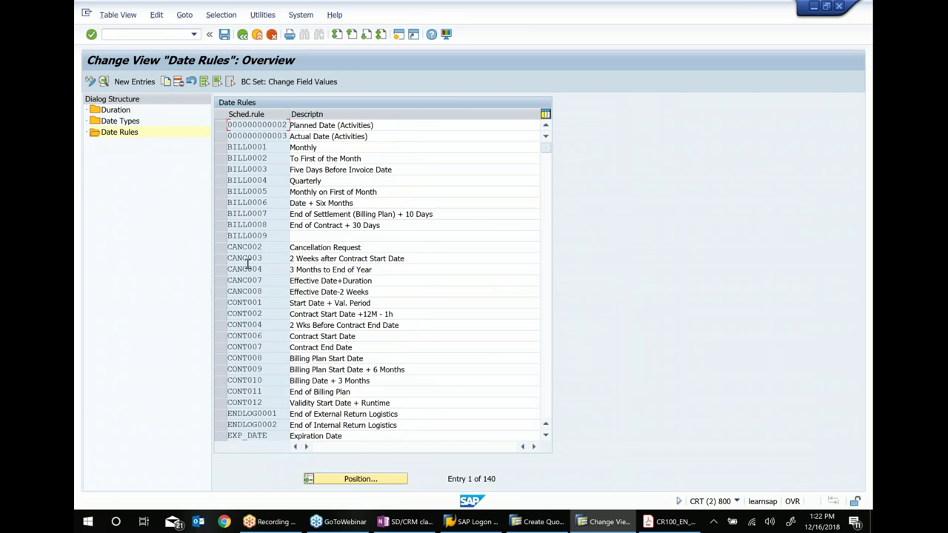
{"action": "scroll", "coordinate": [248, 263], "scroll_direction": "down", "scroll_amount": 1}
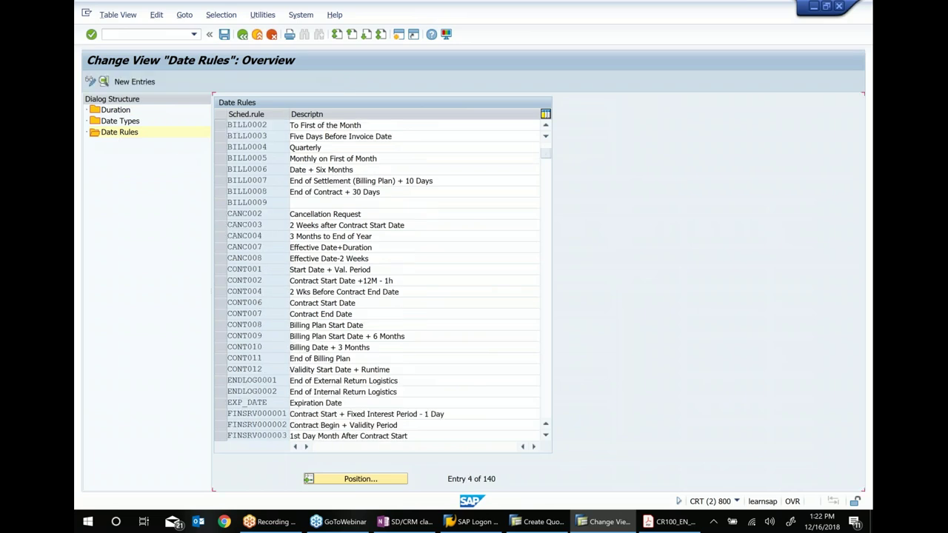
{"action": "scroll", "coordinate": [248, 263], "scroll_direction": "down", "scroll_amount": 2}
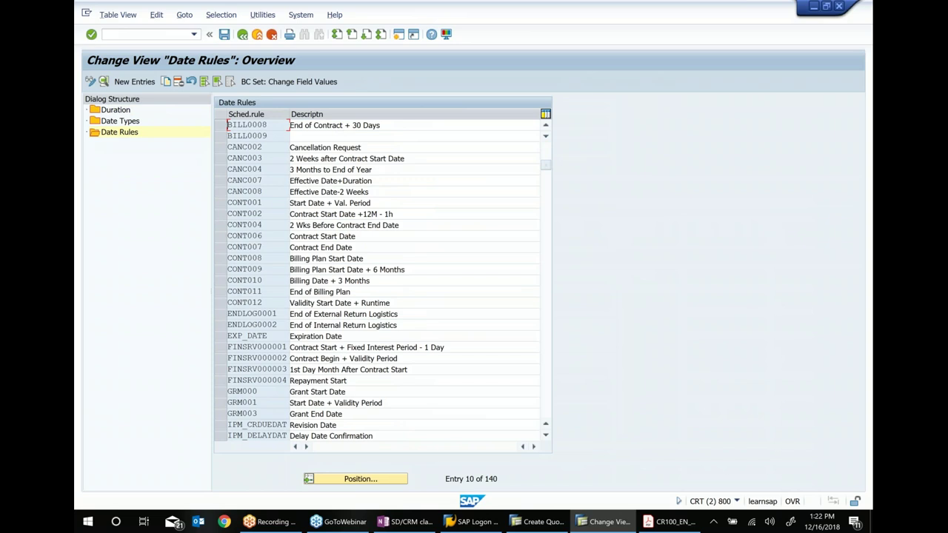
{"action": "scroll", "coordinate": [248, 263], "scroll_direction": "down", "scroll_amount": 3}
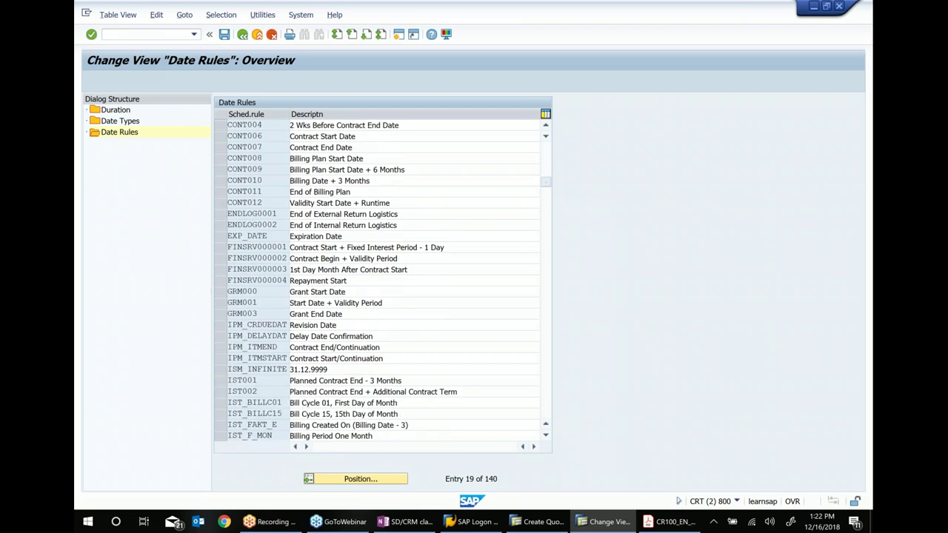
{"action": "scroll", "coordinate": [381, 280], "scroll_direction": "down", "scroll_amount": 3}
{"action": "scroll", "coordinate": [381, 280], "scroll_direction": "down", "scroll_amount": 5}
{"action": "scroll", "coordinate": [381, 280], "scroll_direction": "down", "scroll_amount": 4}
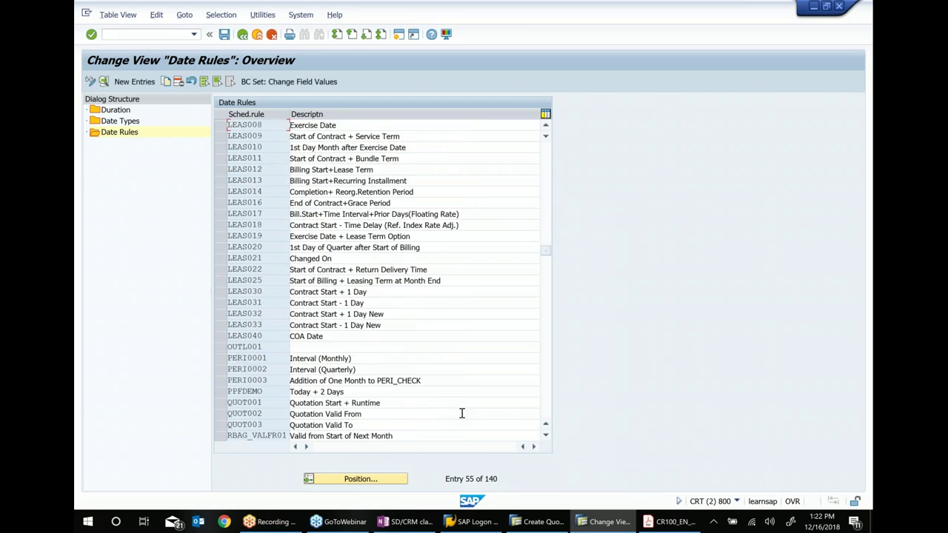
{"action": "left_click", "coordinate": [546, 437]}
{"action": "left_click", "coordinate": [545, 437]}
{"action": "left_click", "coordinate": [546, 437]}
{"action": "left_click", "coordinate": [546, 437]}
{"action": "left_click", "coordinate": [546, 437]}
{"action": "left_click", "coordinate": [545, 436]}
{"action": "left_click", "coordinate": [546, 437]}
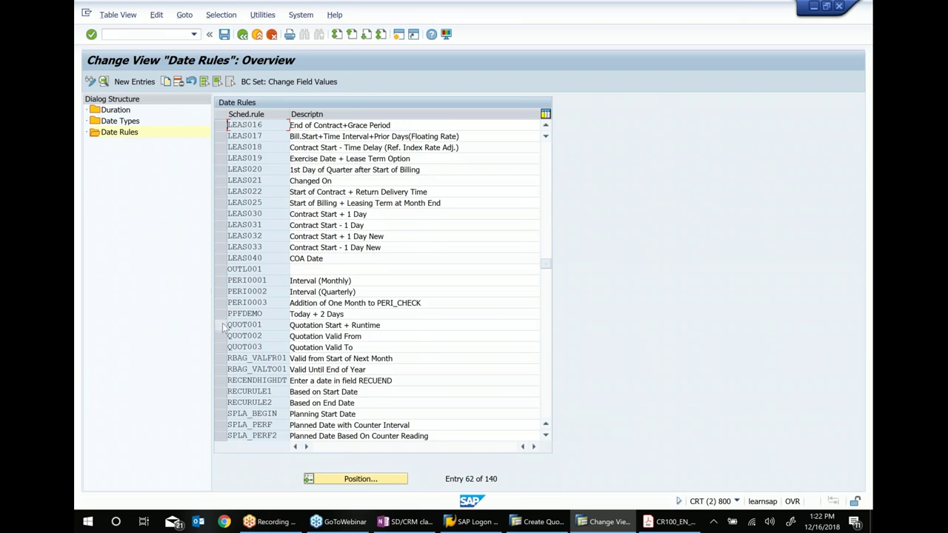
Open the Standard version of date rule QUOT002 (Quotation Valid From) and highlight its whole XML definition
{"action": "left_click", "coordinate": [220, 326]}
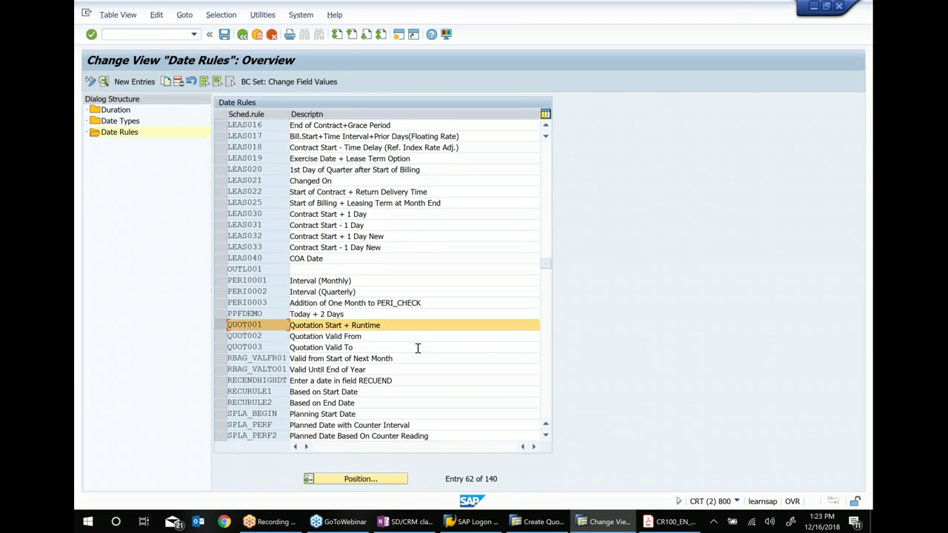
{"action": "left_click", "coordinate": [219, 337]}
{"action": "left_click", "coordinate": [220, 337]}
{"action": "left_click", "coordinate": [220, 327]}
{"action": "left_click", "coordinate": [221, 337]}
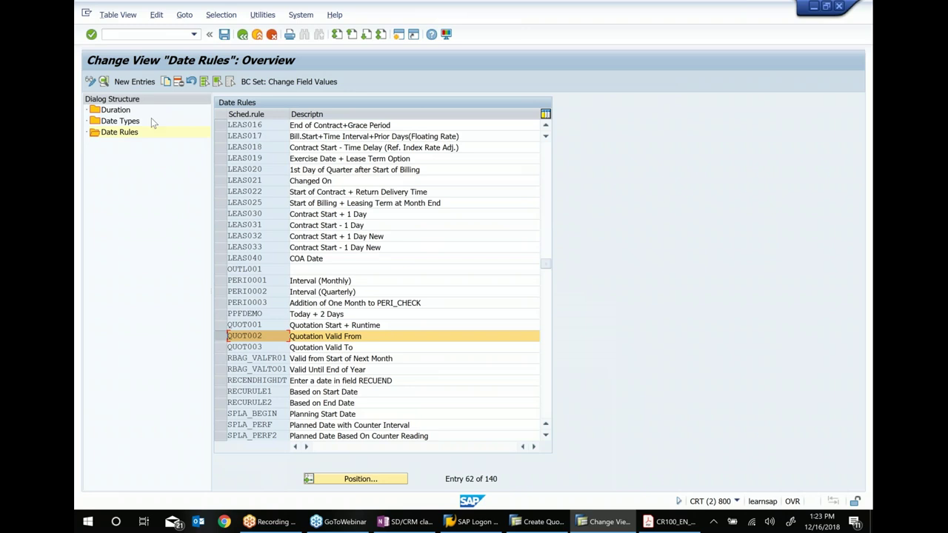
{"action": "left_click", "coordinate": [103, 81]}
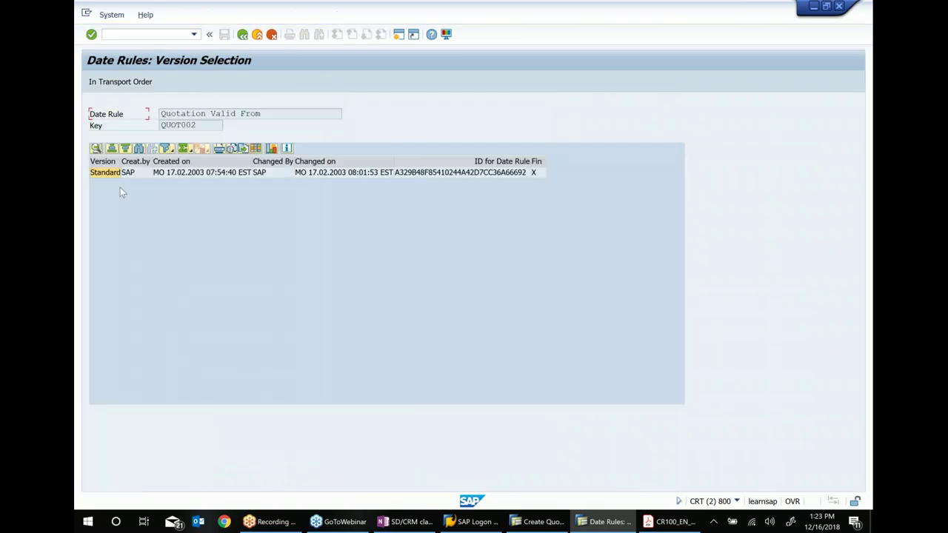
{"action": "double_click", "coordinate": [105, 173]}
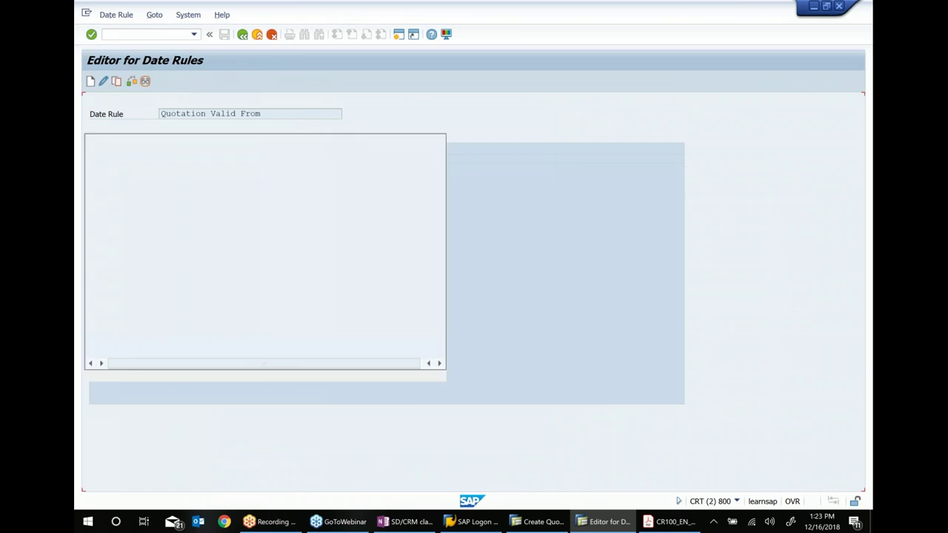
{"action": "left_click_drag", "start_coordinate": [144, 233], "coordinate": [80, 140]}
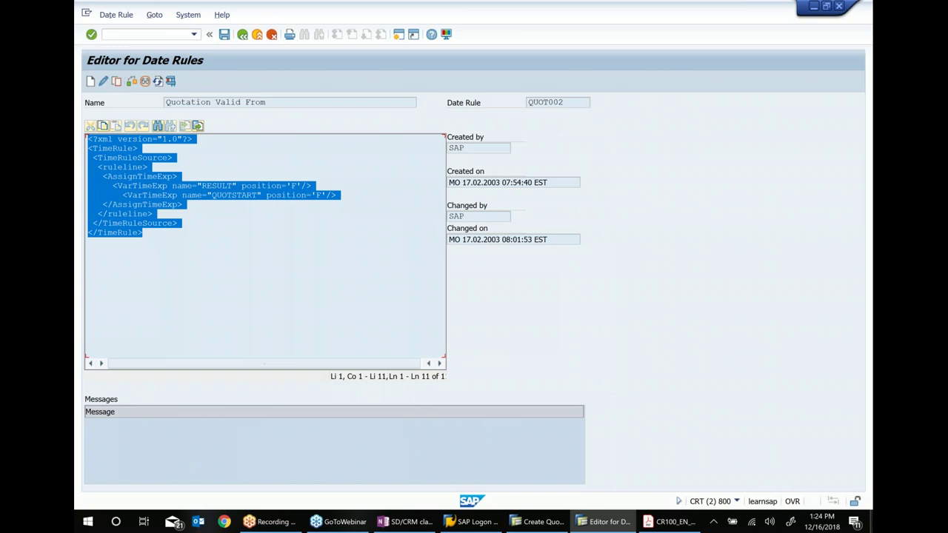
Switch to the CR100 PDF in Acrobat Reader and read the Status Management section on system and user statuses
{"action": "left_click", "coordinate": [670, 521]}
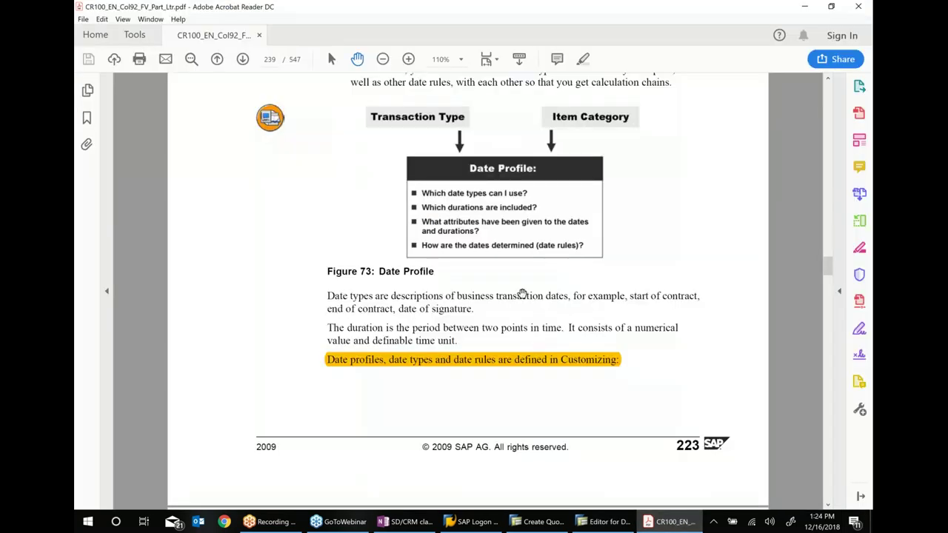
{"action": "scroll", "coordinate": [468, 292], "scroll_direction": "down", "scroll_amount": 7}
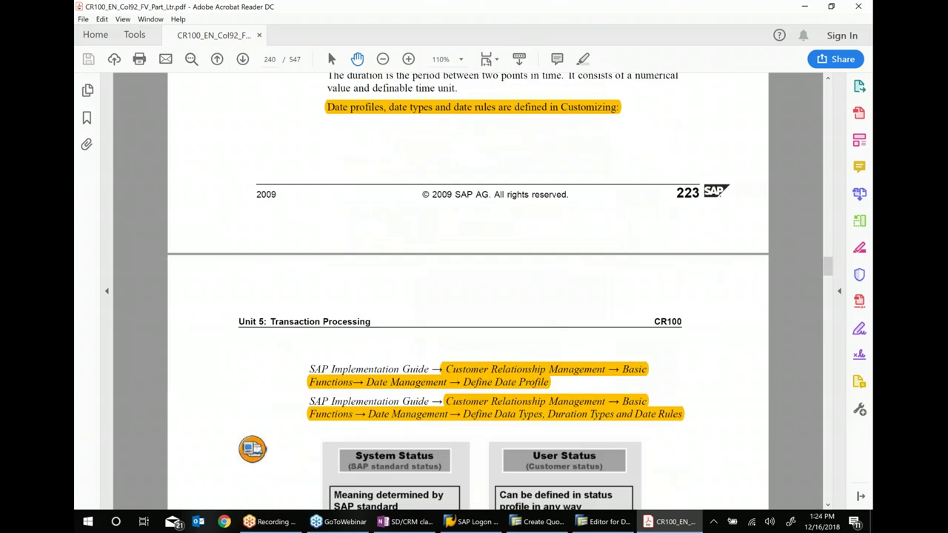
{"action": "scroll", "coordinate": [468, 292], "scroll_direction": "down", "scroll_amount": 5}
{"action": "scroll", "coordinate": [468, 292], "scroll_direction": "down", "scroll_amount": 2}
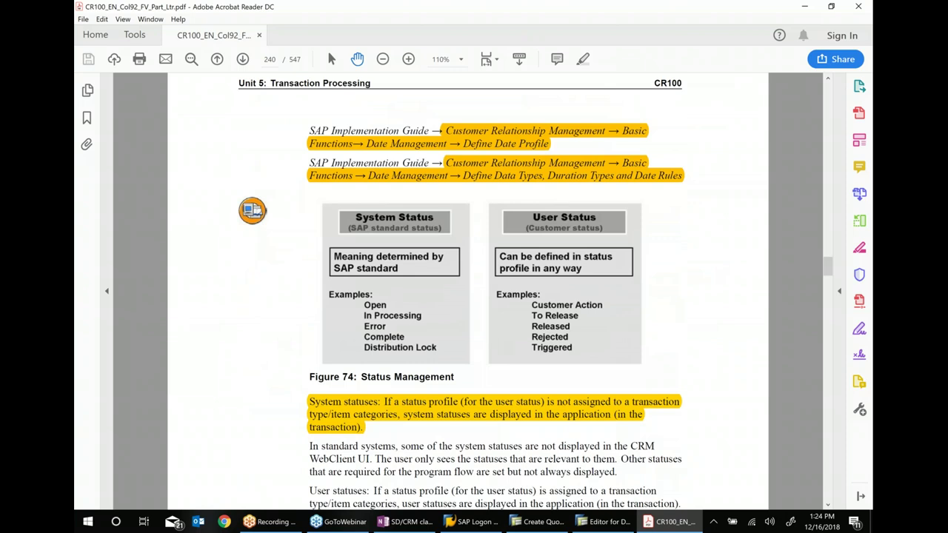
{"action": "scroll", "coordinate": [468, 291], "scroll_direction": "down", "scroll_amount": 1}
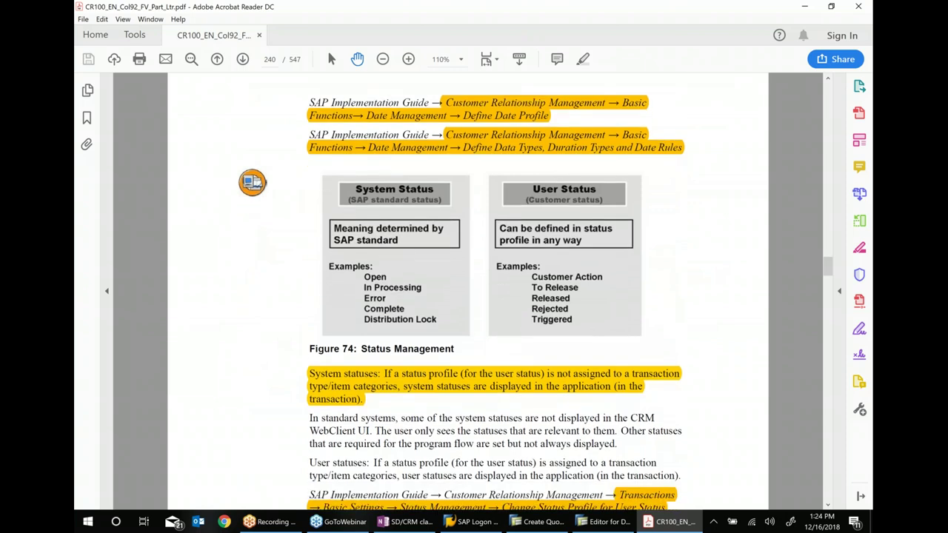
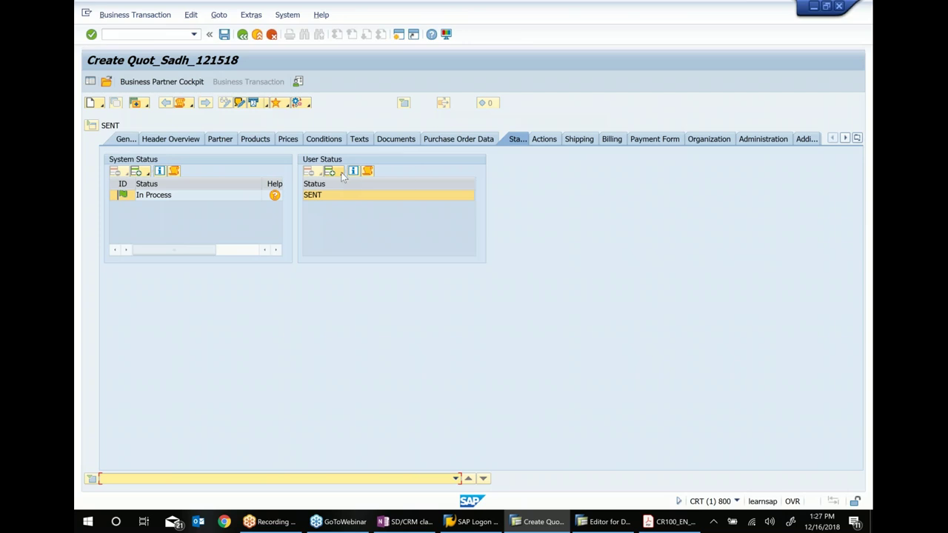
Check the user status SENT in the new quotation and mark the Change Status Profile for User Status path in the CR100 PDF
{"action": "left_click", "coordinate": [319, 194]}
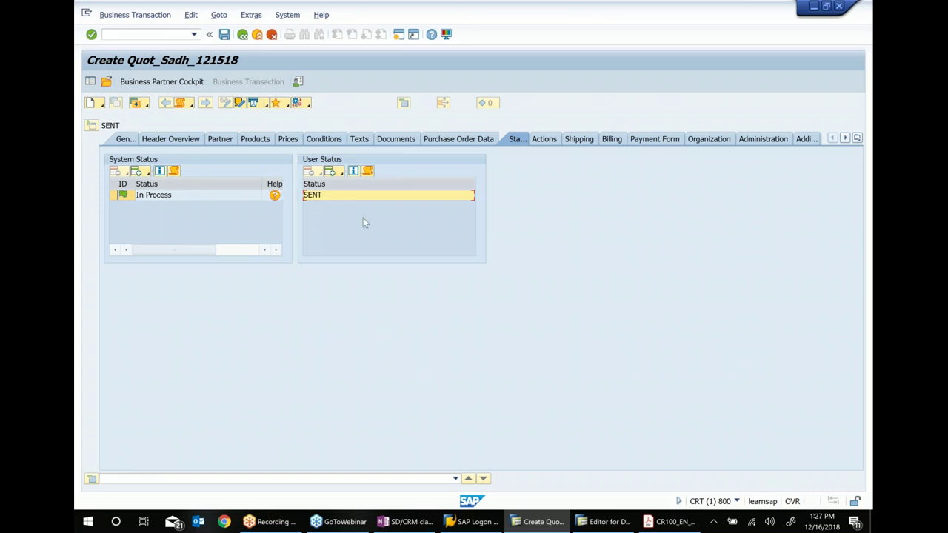
{"action": "left_click", "coordinate": [636, 520]}
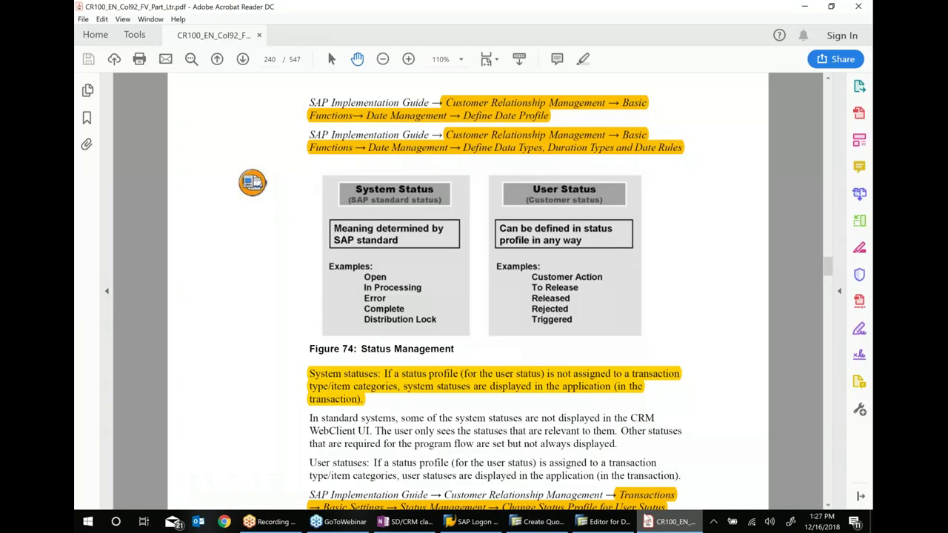
{"action": "scroll", "coordinate": [590, 413], "scroll_direction": "down", "scroll_amount": 5}
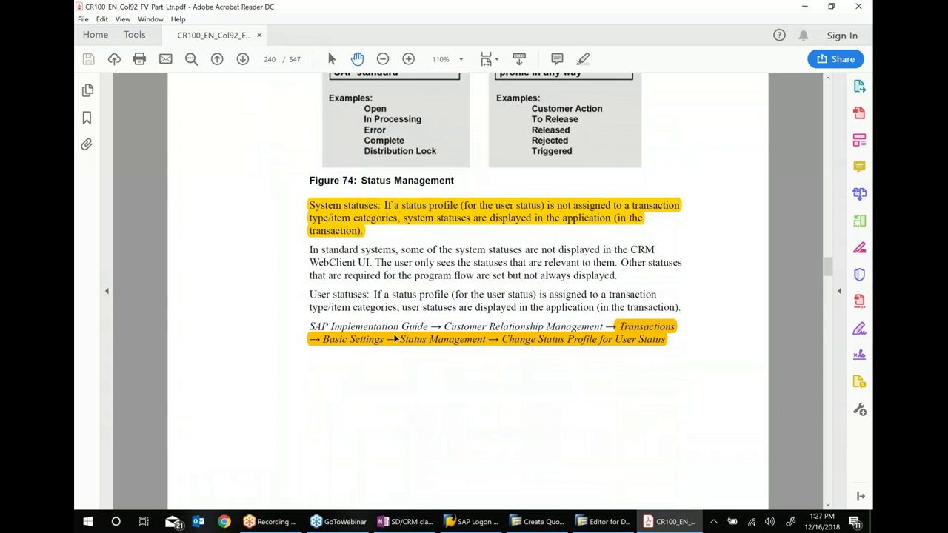
{"action": "left_click_drag", "start_coordinate": [310, 326], "coordinate": [813, 506]}
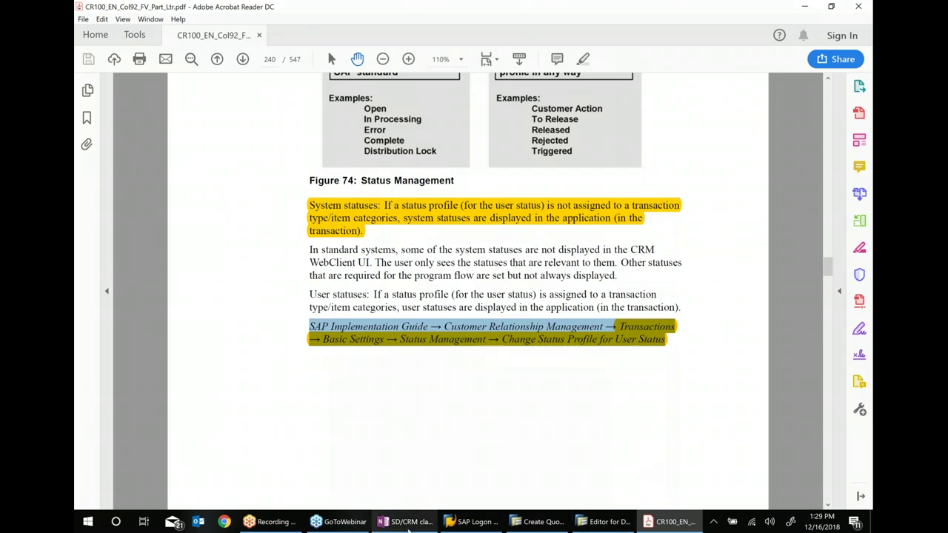
Switch to the OneNote class notes and add the bullet heading Status profile exercise below the date profile exercise
{"action": "left_click", "coordinate": [407, 522]}
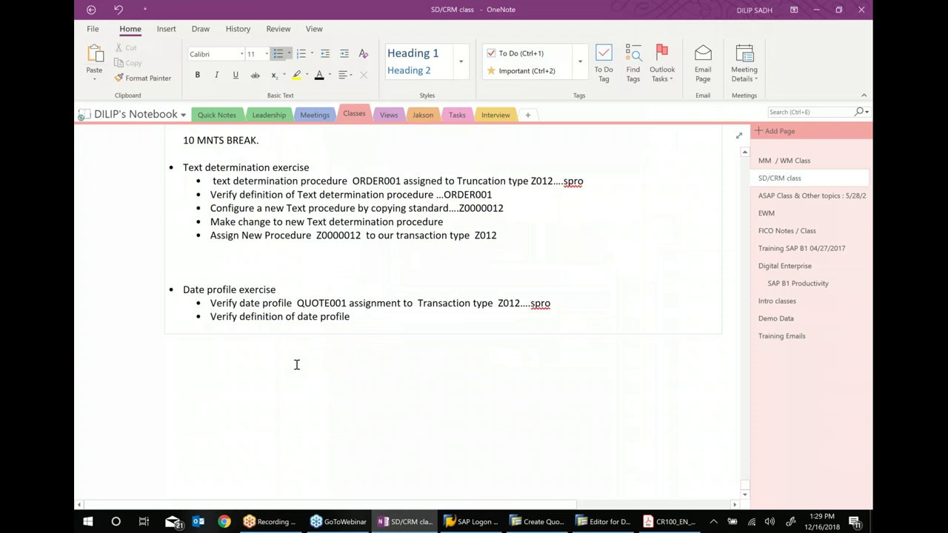
{"action": "key", "text": "Return"}
{"action": "key", "text": "Return"}
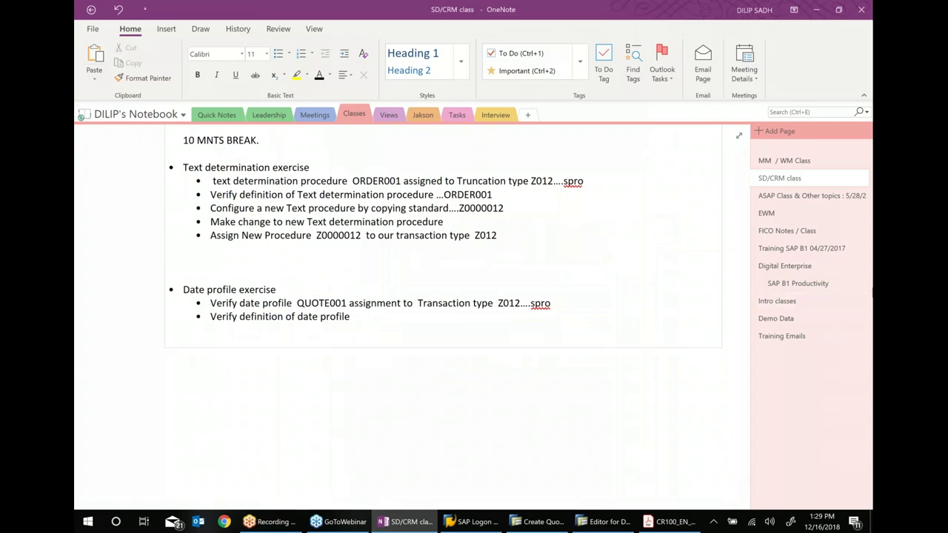
{"action": "key", "text": "Return"}
{"action": "key", "text": "Return"}
{"action": "type", "text": "* s"}
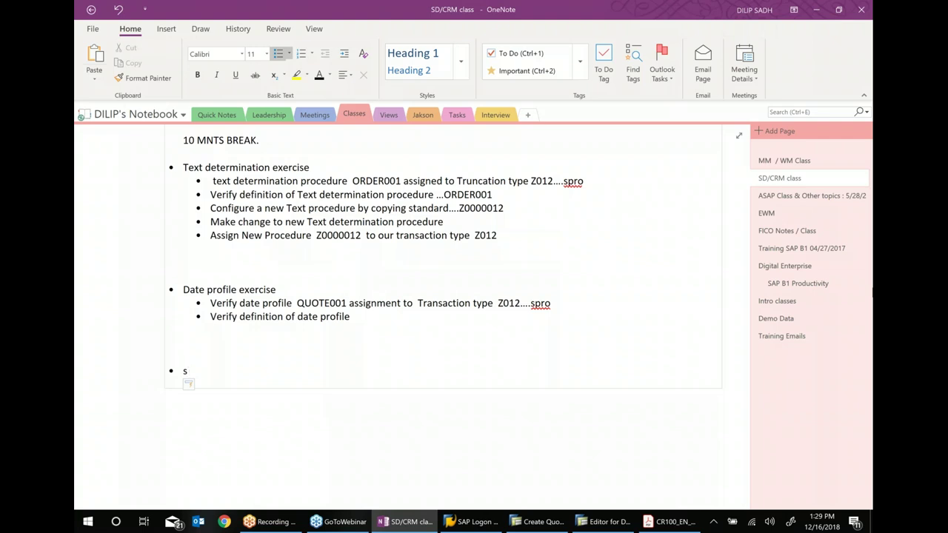
{"action": "type", "text": "TATUS pro"}
{"action": "type", "text": "file co"}
{"action": "key", "text": "BackSpace"}
{"action": "key", "text": "BackSpace"}
{"action": "key", "text": "BackSpace"}
{"action": "type", "text": "e"}
{"action": "key", "text": "BackSpace"}
{"action": "type", "text": "exercise"}
{"action": "key", "text": "Return"}
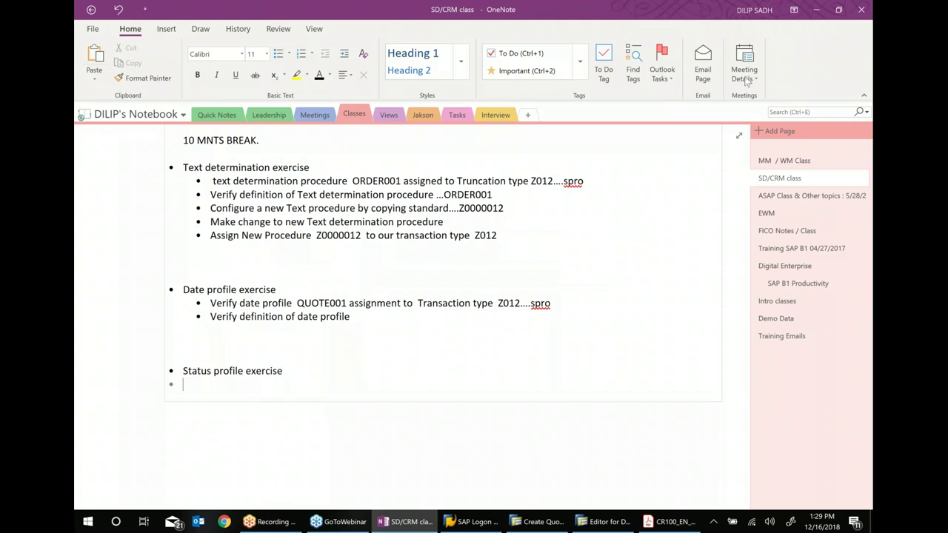
Add the indented sub-bullet "Verify status profile assigned to transaction type Z012" and correct the misspelled word profile
{"action": "left_click", "coordinate": [343, 53]}
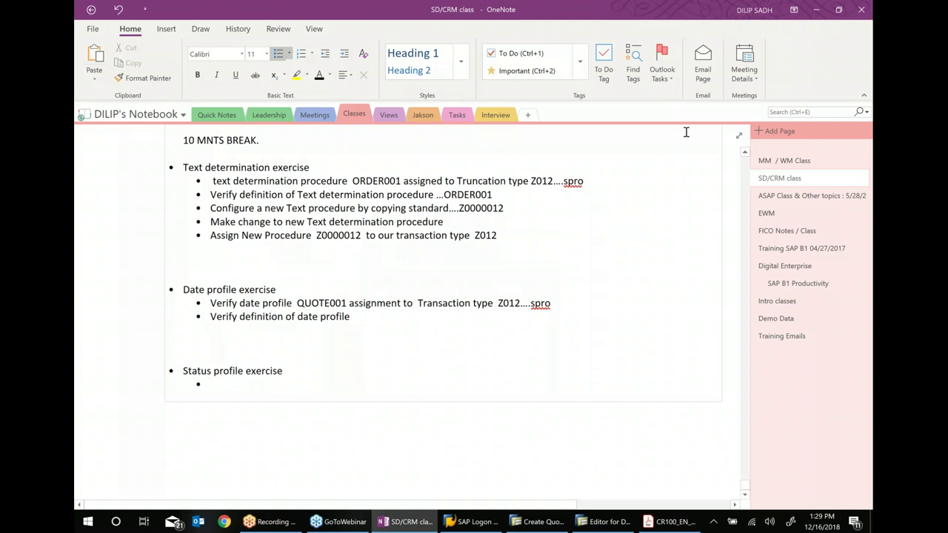
{"action": "type", "text": "Config"}
{"action": "key", "text": "BackSpace"}
{"action": "key", "text": "BackSpace"}
{"action": "key", "text": "BackSpace"}
{"action": "key", "text": "BackSpace"}
{"action": "key", "text": "BackSpace"}
{"action": "key", "text": "BackSpace"}
{"action": "type", "text": "Ver"}
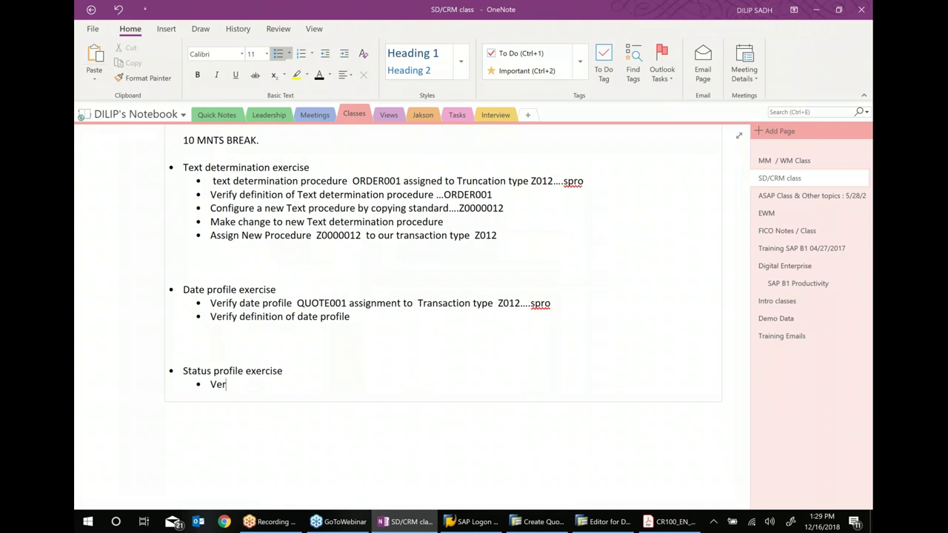
{"action": "type", "text": "ify status profiel assi"}
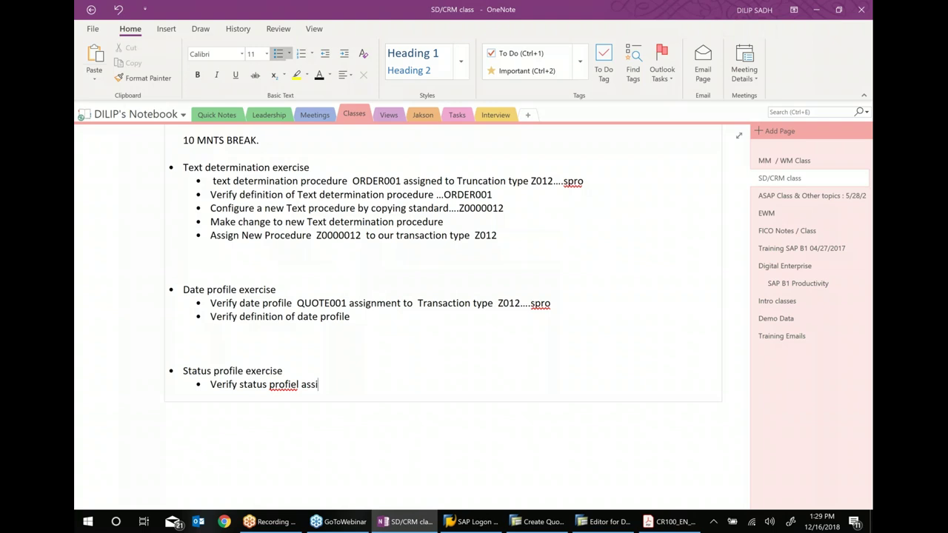
{"action": "type", "text": "gned to transact"}
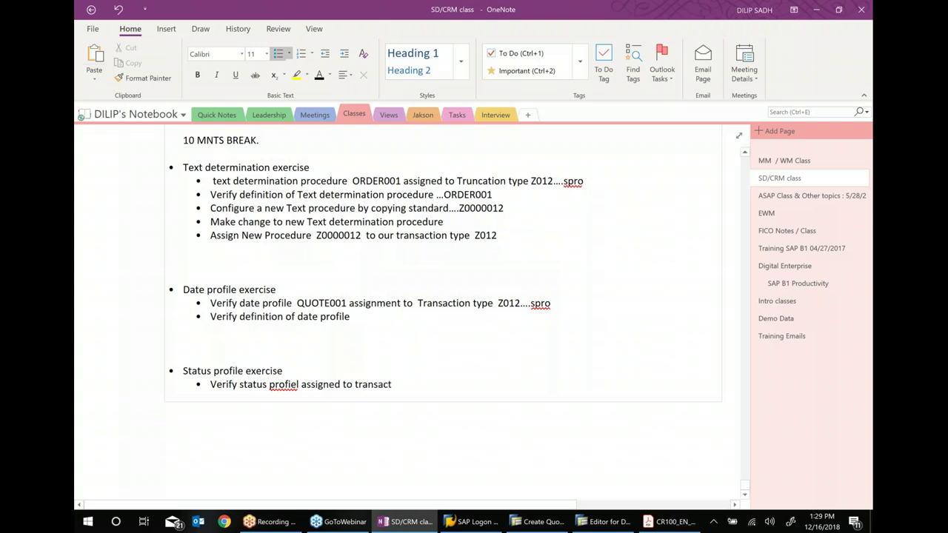
{"action": "type", "text": "ion type z012"}
{"action": "key", "text": "BackSpace"}
{"action": "key", "text": "BackSpace"}
{"action": "key", "text": "BackSpace"}
{"action": "key", "text": "BackSpace"}
{"action": "type", "text": "Z012"}
{"action": "key", "text": "Return"}
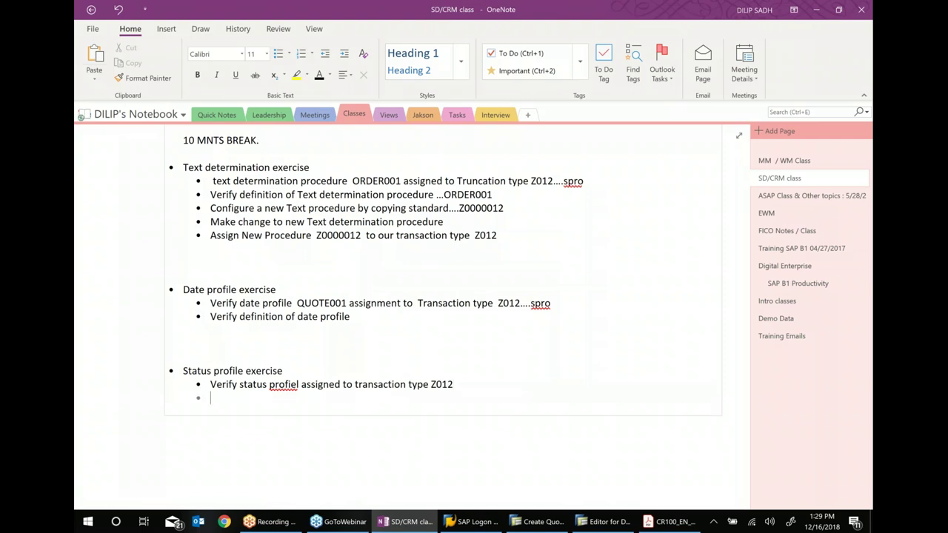
{"action": "right_click", "coordinate": [284, 385]}
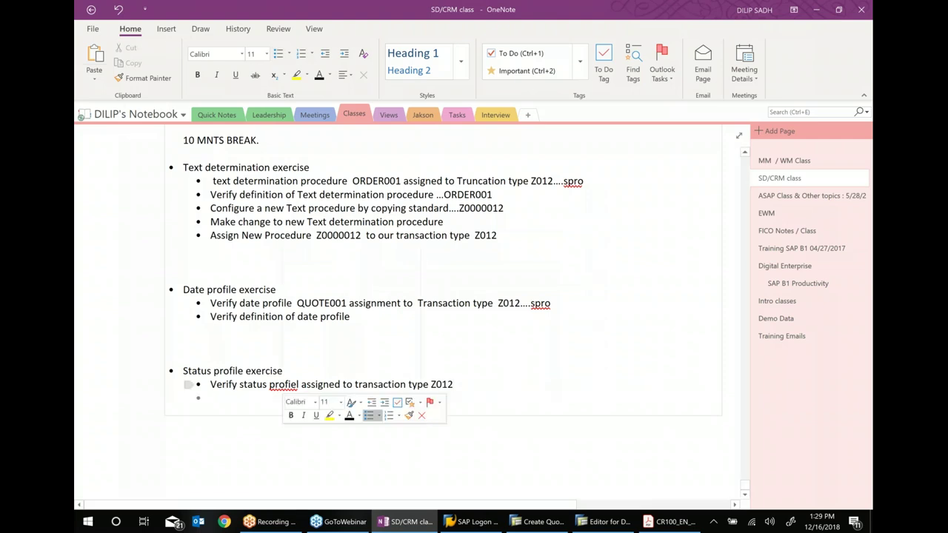
{"action": "left_click", "coordinate": [309, 194]}
{"action": "left_click", "coordinate": [486, 383]}
Add sub-bullets for verifying the definition of the status profile and configuring a new status profile
{"action": "key", "text": "Return"}
{"action": "type", "text": "vE"}
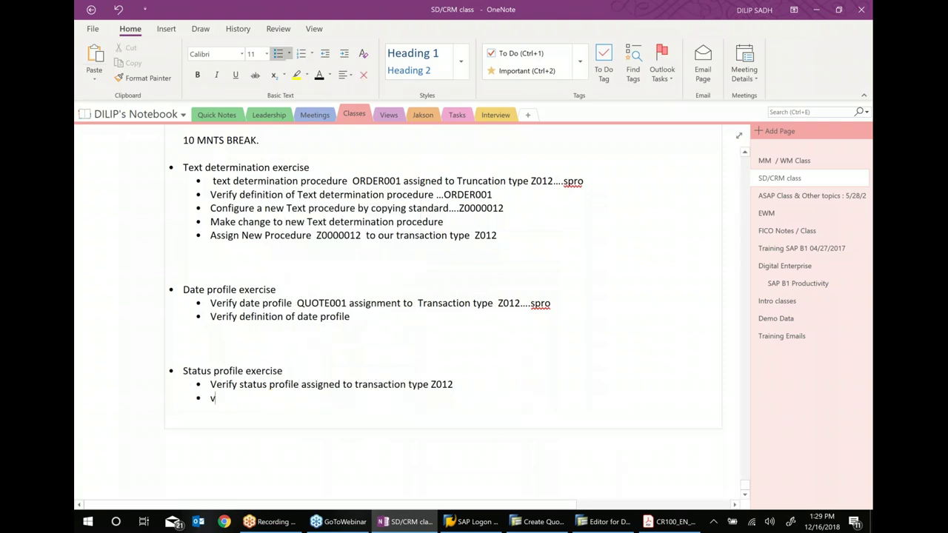
{"action": "type", "text": "RIFY defn"}
{"action": "type", "text": "ition o"}
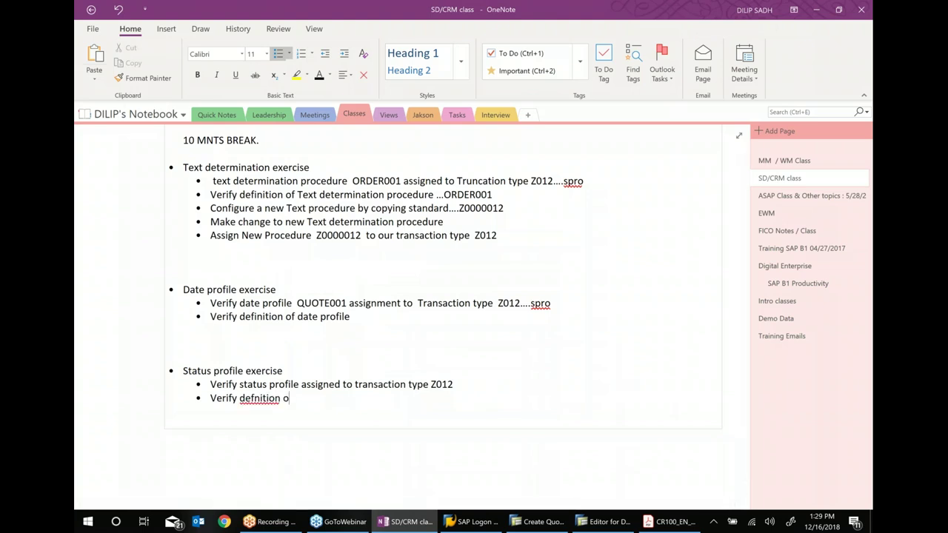
{"action": "type", "text": "f status profile"}
{"action": "key", "text": "Return"}
{"action": "type", "text": "Co"}
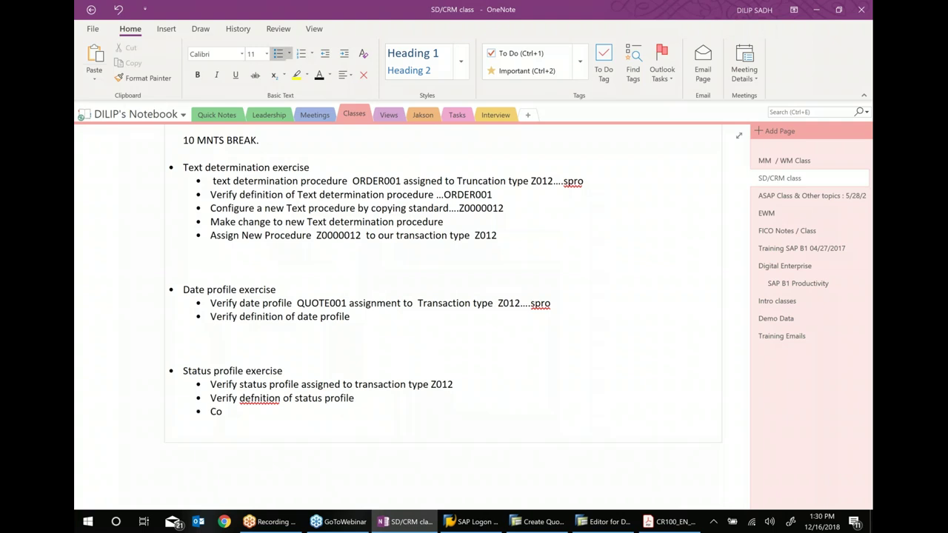
{"action": "type", "text": "bfogure a new Stat"}
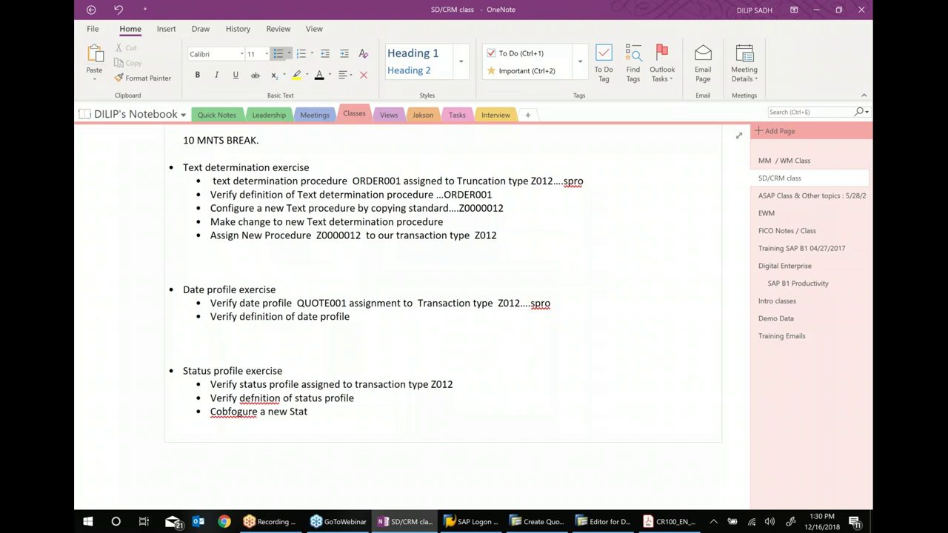
{"action": "type", "text": "tus profile"}
Add a sub-bullet for assigning the status profile to transaction type Z012
{"action": "key", "text": "Return"}
{"action": "type", "text": "A"}
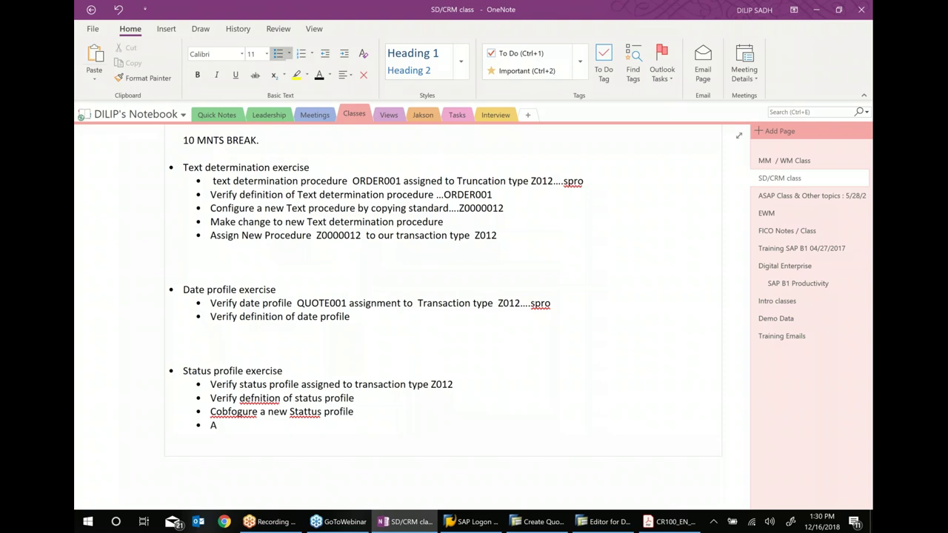
{"action": "type", "text": "ssign status profi"}
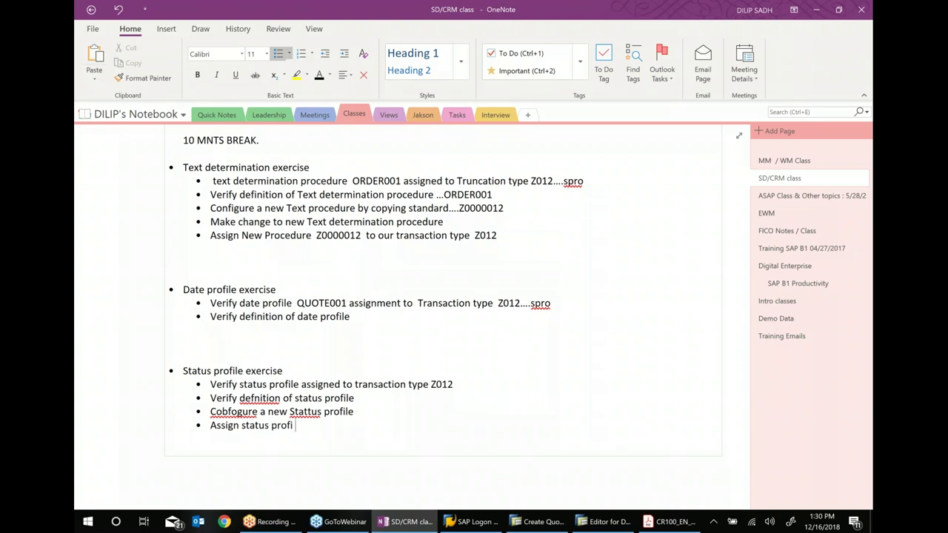
{"action": "type", "text": "le to Tranasaction "}
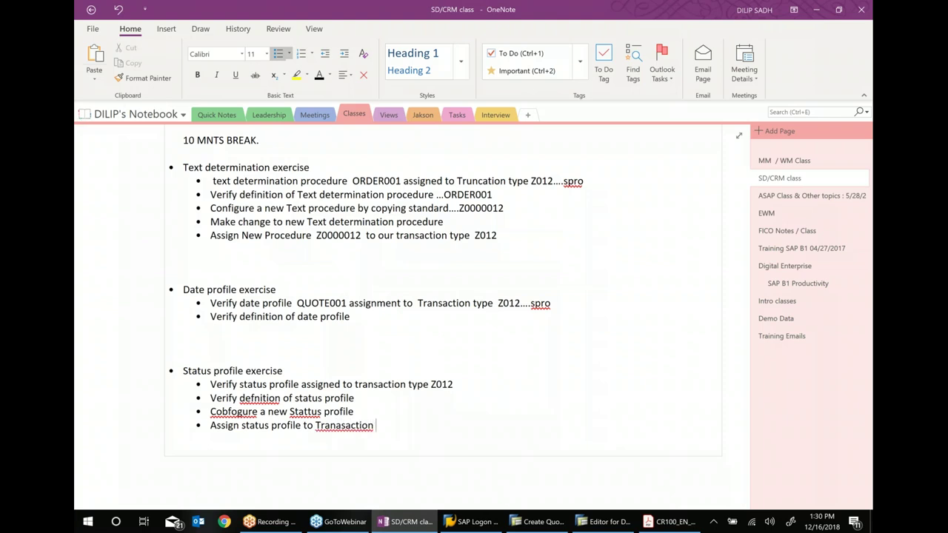
{"action": "type", "text": "type Z012"}
Correct the misspelled words in the status profile bullets to Configure, definition, Status and Transaction
{"action": "right_click", "coordinate": [236, 416]}
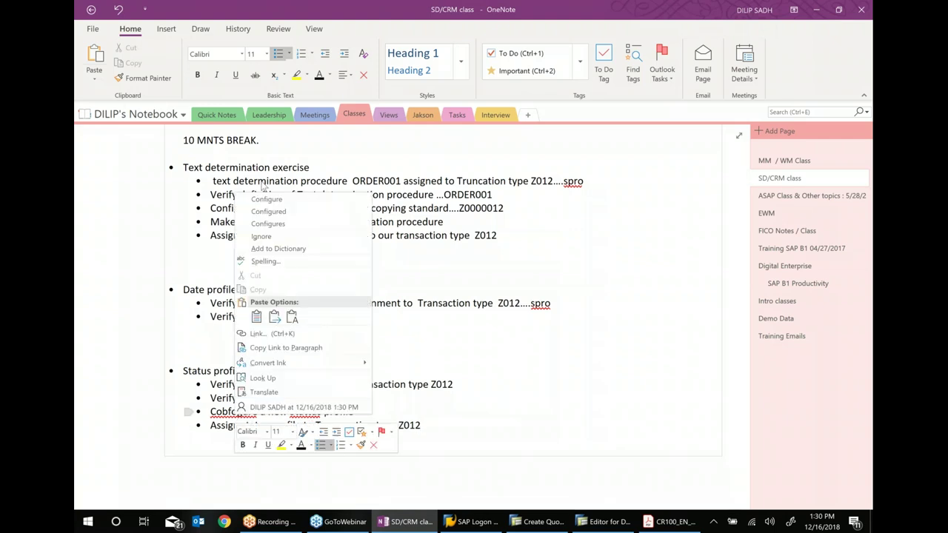
{"action": "left_click", "coordinate": [265, 200]}
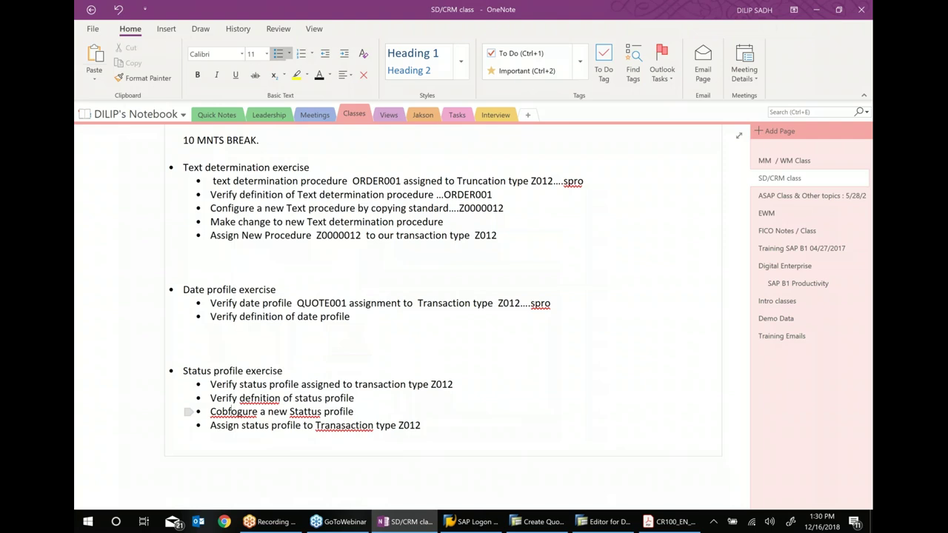
{"action": "right_click", "coordinate": [260, 398]}
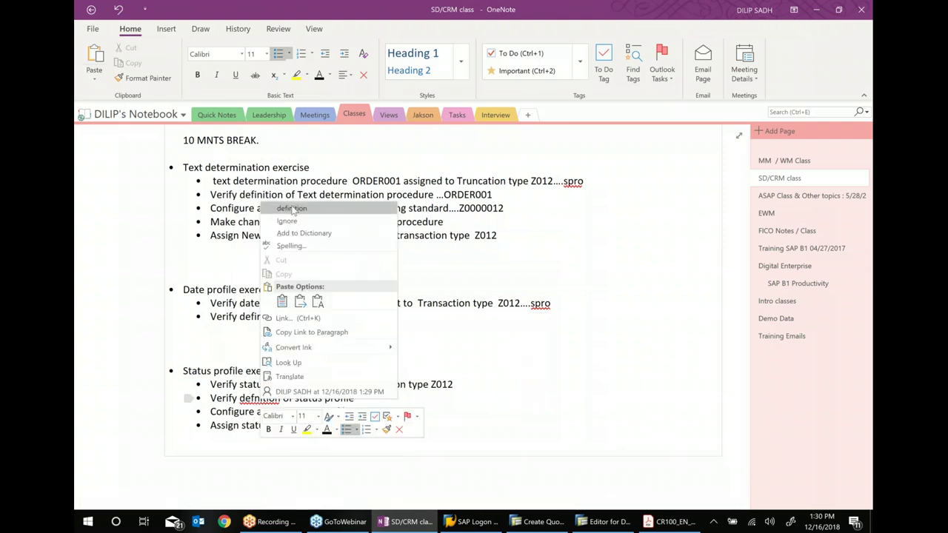
{"action": "left_click", "coordinate": [282, 209]}
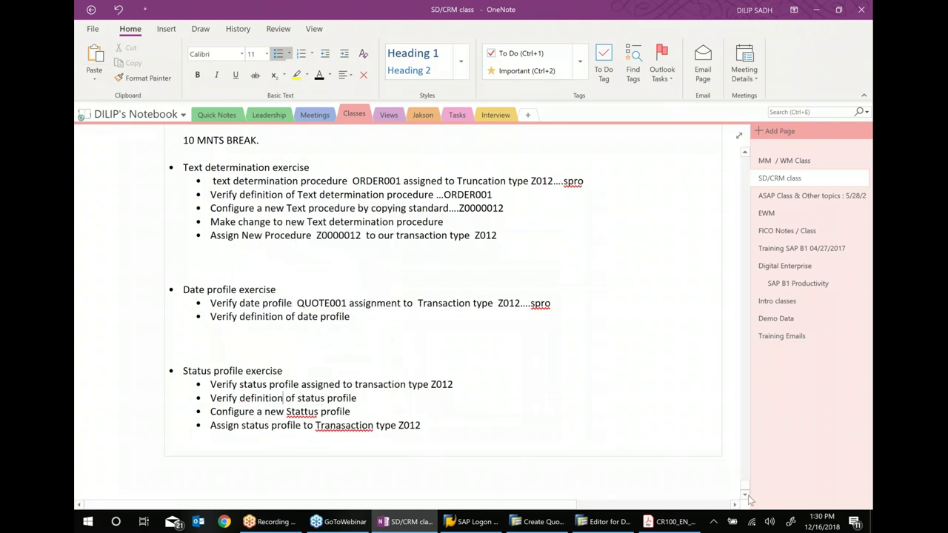
{"action": "scroll", "coordinate": [750, 496], "scroll_direction": "down", "scroll_amount": 3}
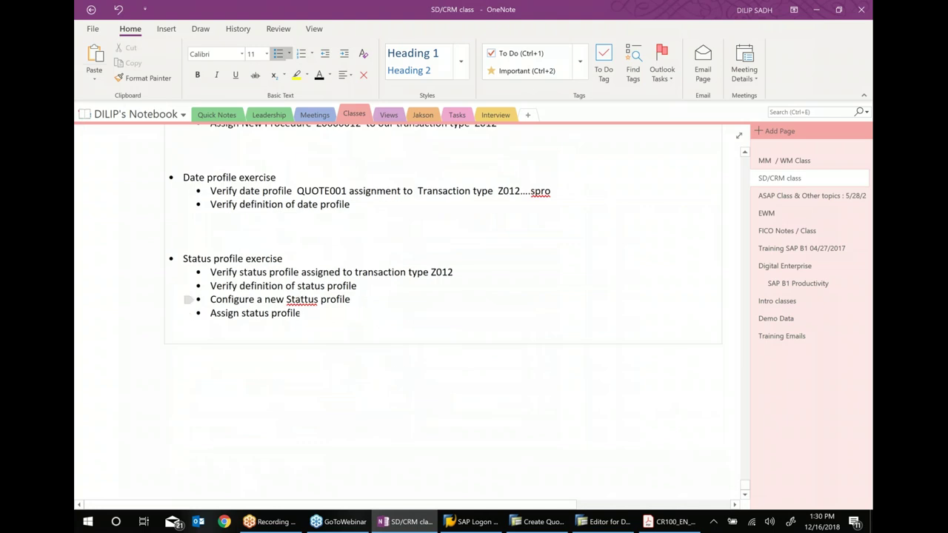
{"action": "right_click", "coordinate": [301, 300]}
{"action": "left_click", "coordinate": [333, 74]}
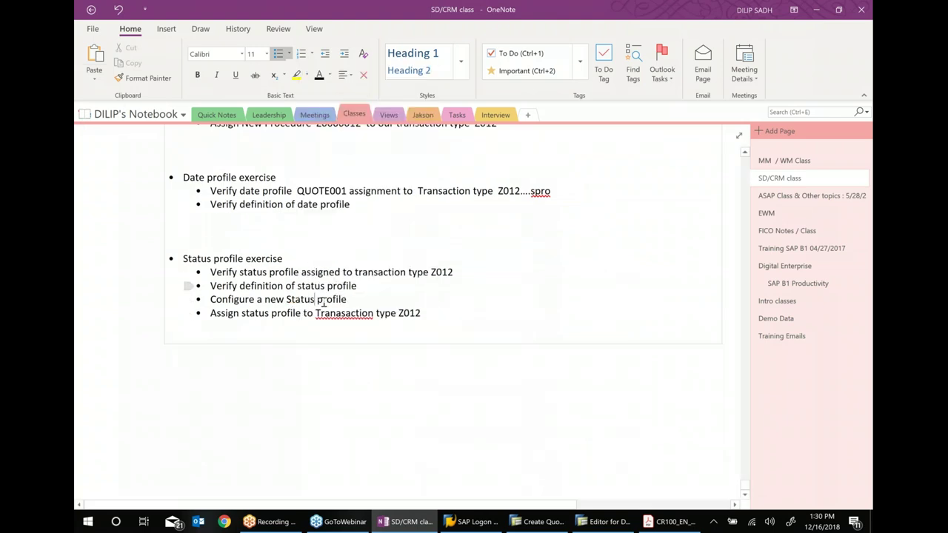
{"action": "right_click", "coordinate": [349, 313]}
{"action": "left_click", "coordinate": [380, 100]}
Add the sub-bullet Test with the nested item "Verify new status in Quote." under the status profile exercise
{"action": "key", "text": "Return"}
{"action": "key", "text": "shift+Tab"}
{"action": "type", "text": "te"}
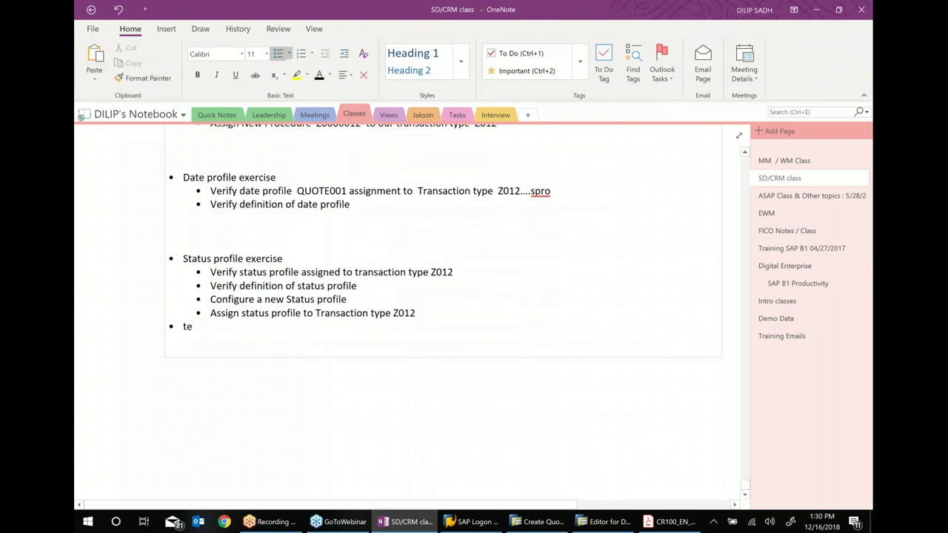
{"action": "left_click", "coordinate": [346, 56]}
{"action": "type", "text": "st"}
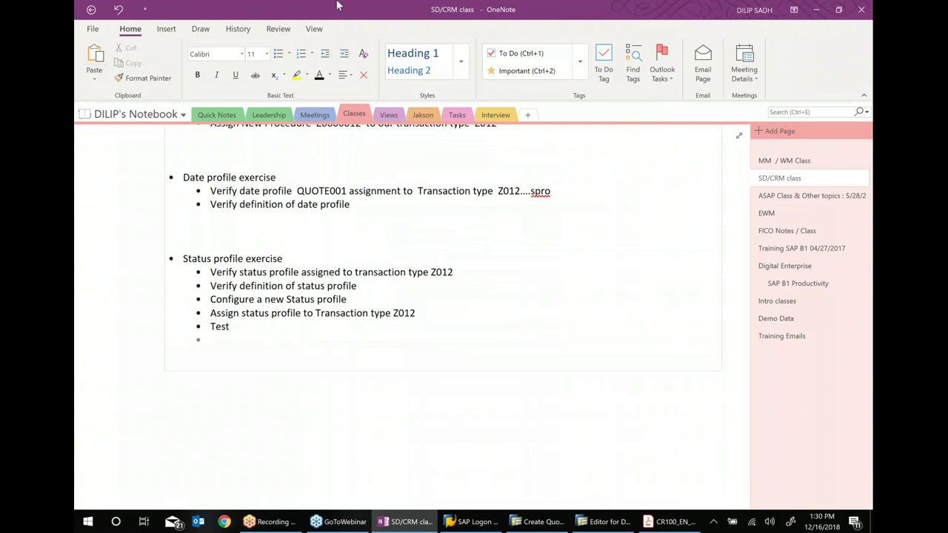
{"action": "left_click", "coordinate": [345, 56]}
{"action": "type", "text": "Verify new stta"}
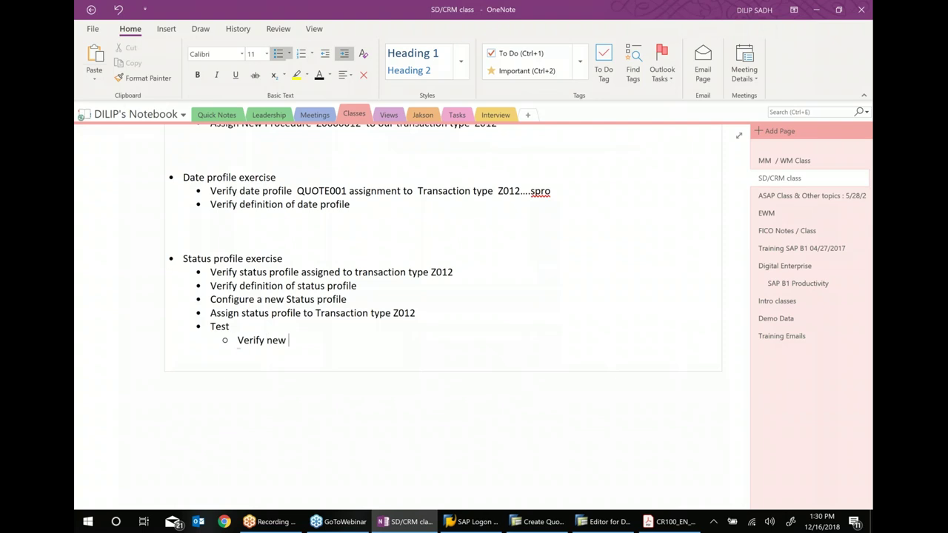
{"action": "key", "text": "BackSpace"}
{"action": "key", "text": "BackSpace"}
{"action": "type", "text": "atus in Quote"}
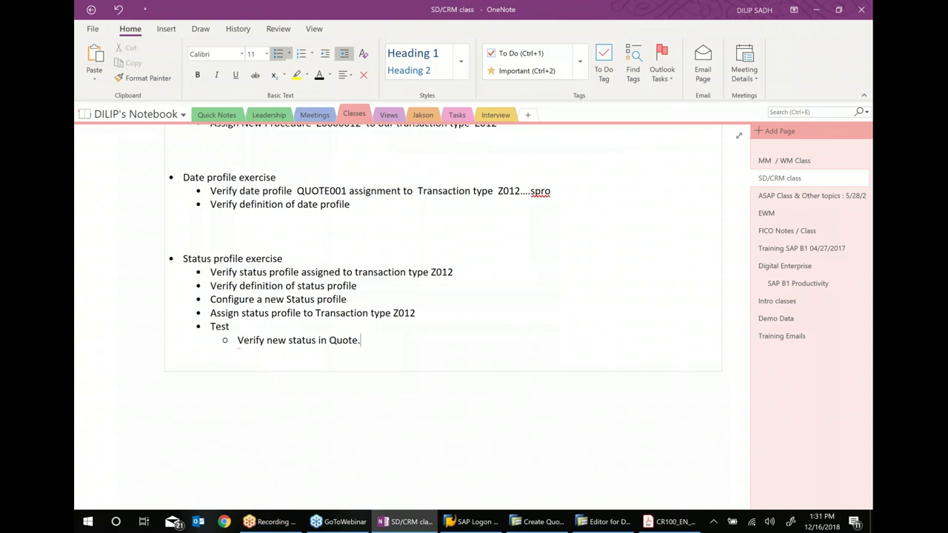
{"action": "type", "text": "."}
Add the unbulleted line "10 mnts break." below the status profile exercise
{"action": "key", "text": "Return"}
{"action": "key", "text": "Return"}
{"action": "key", "text": "Return"}
{"action": "key", "text": "Return"}
{"action": "type", "text": "10 mnts break."}
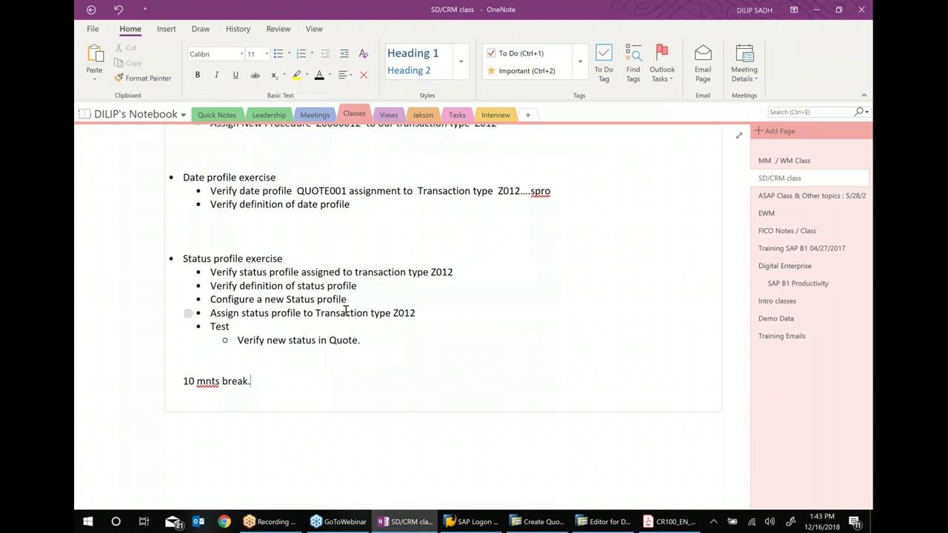
Switch to the SAP date rule editor and go back through the date rule views to the IMG structure
{"action": "mouse_move", "coordinate": [593, 527]}
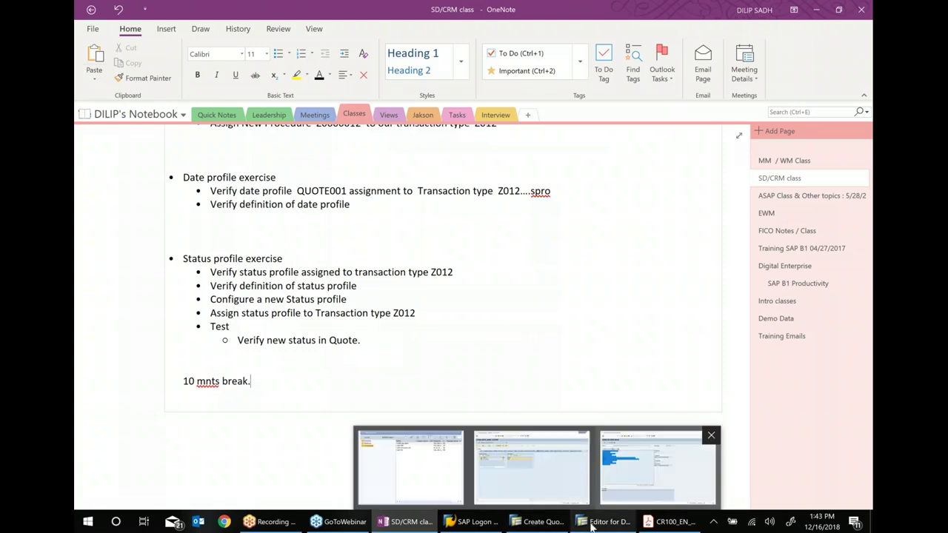
{"action": "left_click", "coordinate": [644, 465]}
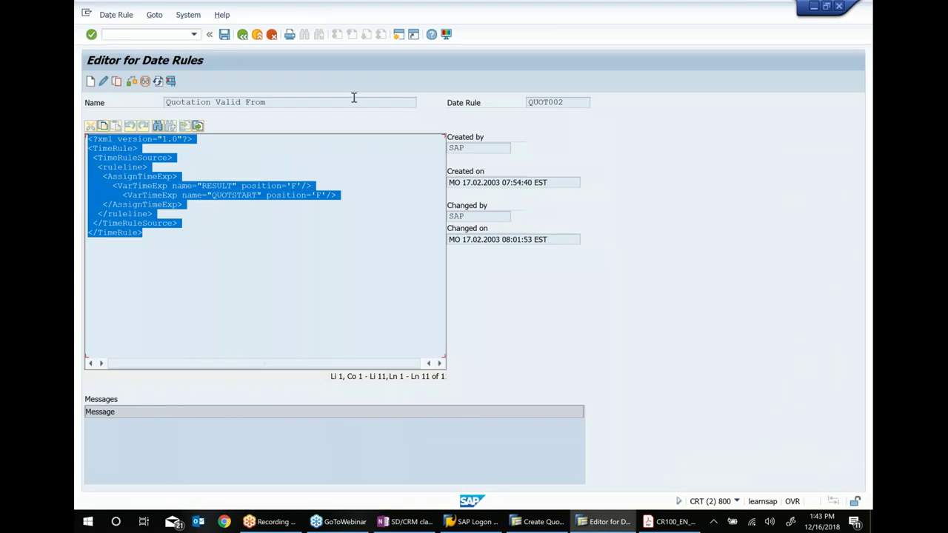
{"action": "left_click", "coordinate": [242, 35]}
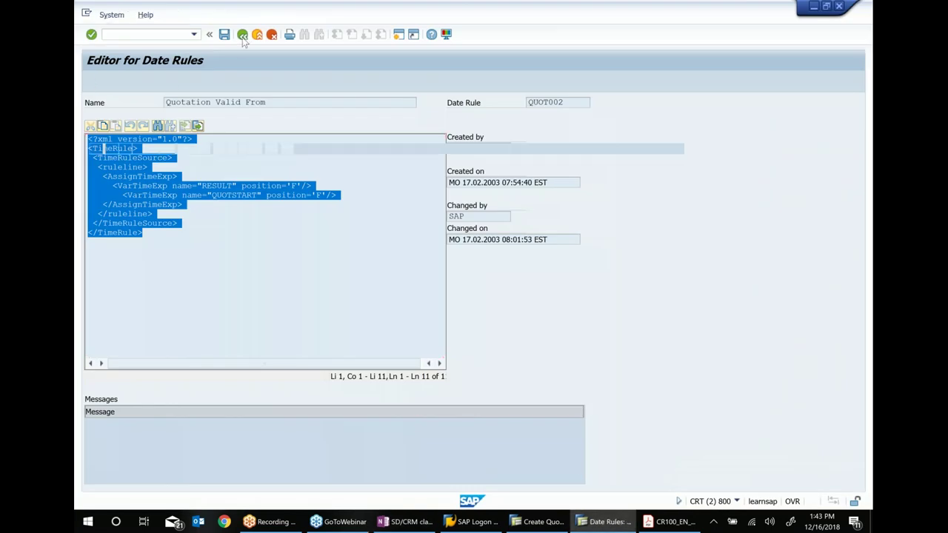
{"action": "left_click", "coordinate": [242, 34]}
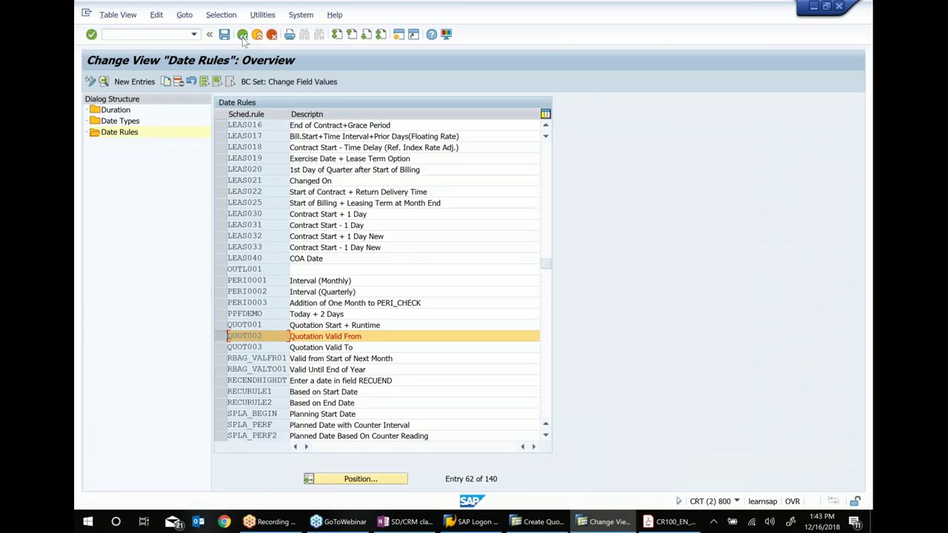
{"action": "left_click", "coordinate": [242, 35]}
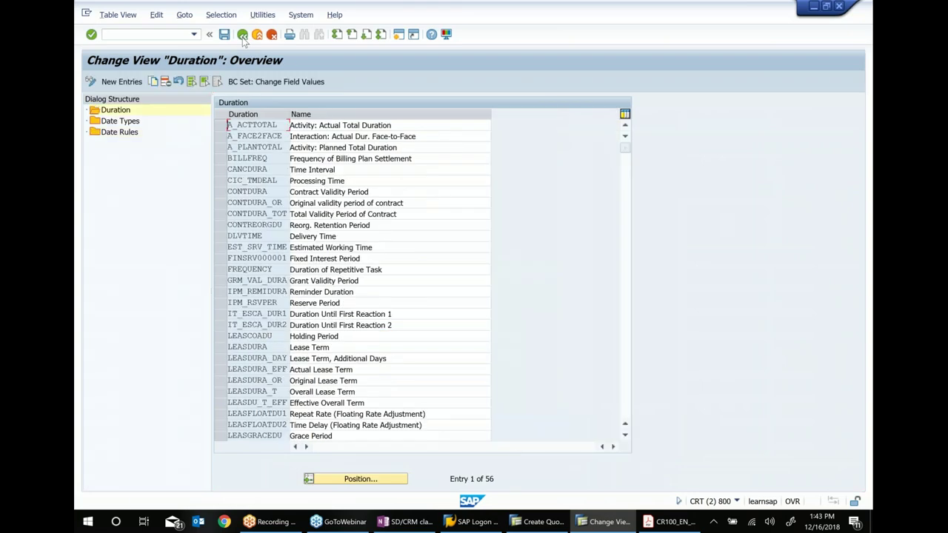
{"action": "left_click", "coordinate": [242, 35]}
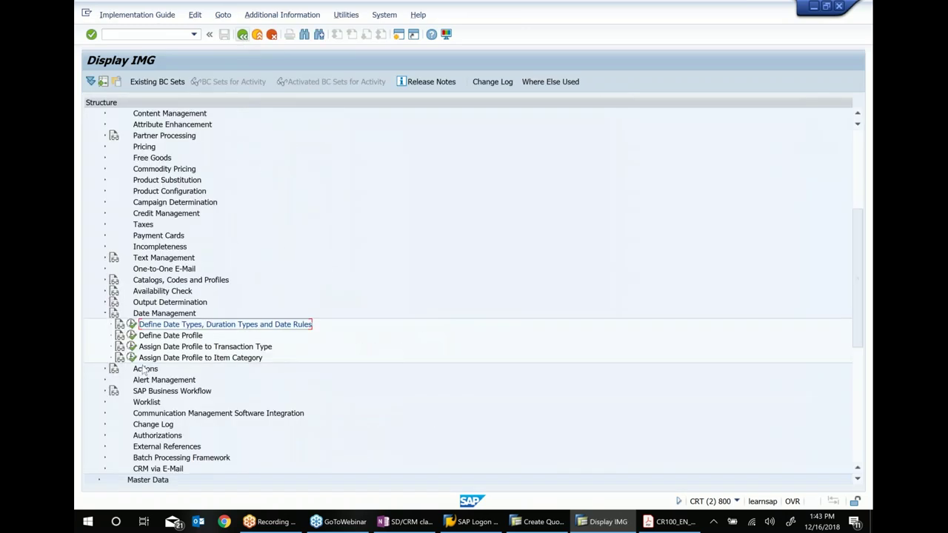
Expand the Transactions node in the IMG structure to show its Basic Settings activities
{"action": "scroll", "coordinate": [199, 296], "scroll_direction": "up", "scroll_amount": 2}
{"action": "scroll", "coordinate": [172, 249], "scroll_direction": "up", "scroll_amount": 2}
{"action": "scroll", "coordinate": [173, 249], "scroll_direction": "down", "scroll_amount": 4}
{"action": "scroll", "coordinate": [177, 272], "scroll_direction": "up", "scroll_amount": 2}
{"action": "scroll", "coordinate": [176, 273], "scroll_direction": "down", "scroll_amount": 7}
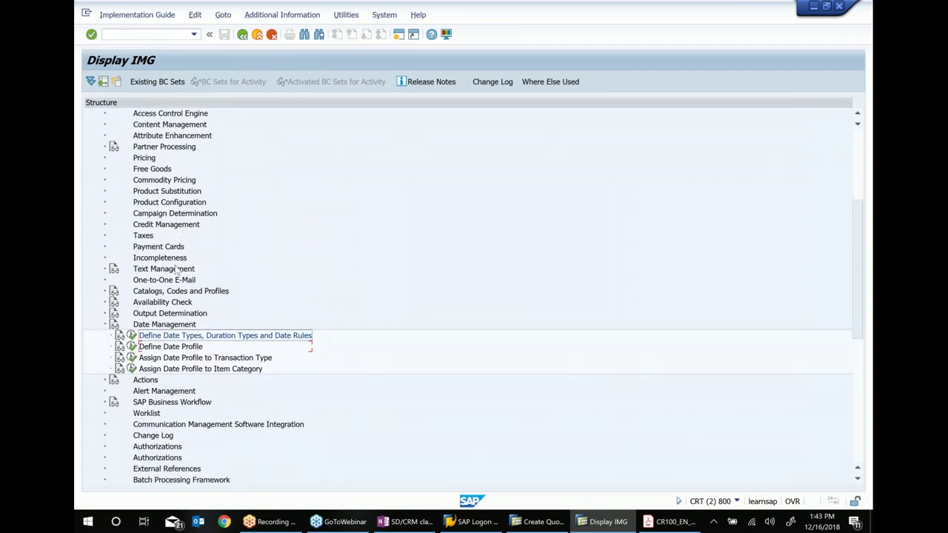
{"action": "scroll", "coordinate": [177, 271], "scroll_direction": "down", "scroll_amount": 3}
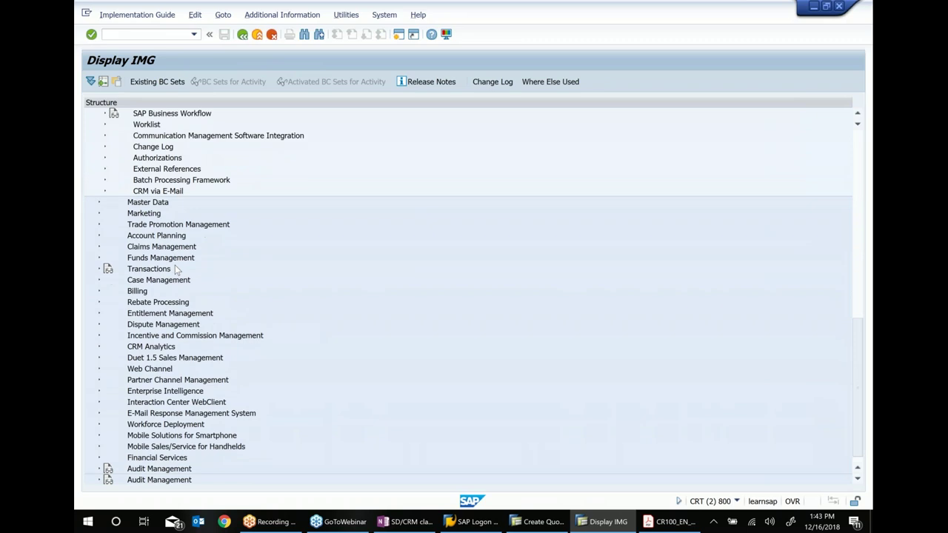
{"action": "left_click", "coordinate": [135, 248]}
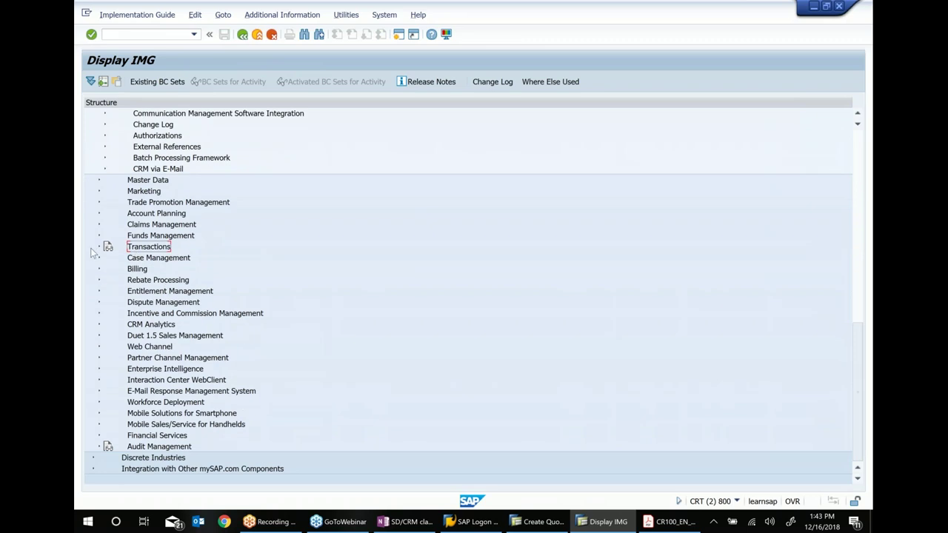
{"action": "left_click", "coordinate": [99, 247]}
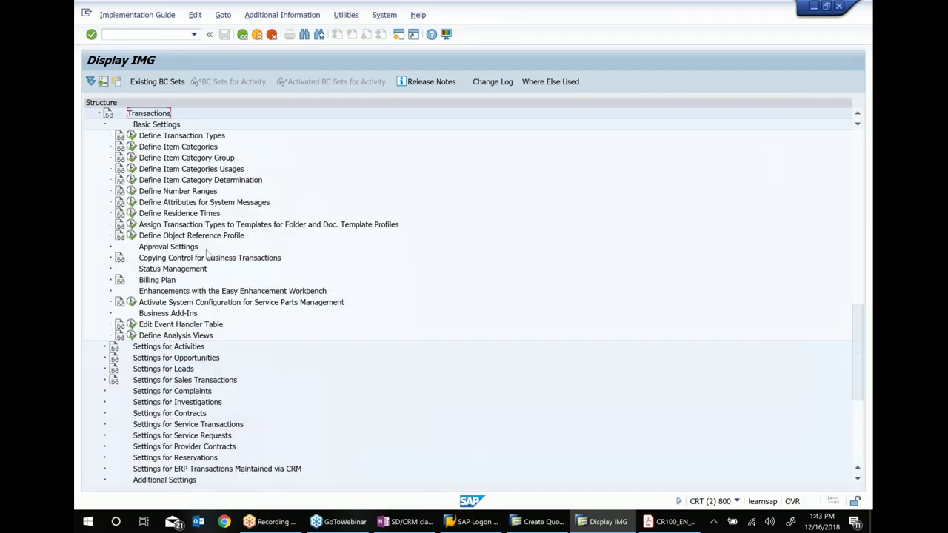
Expand Status Management within the Basic Settings of Transactions and dismiss the calendar reminder
{"action": "scroll", "coordinate": [282, 261], "scroll_direction": "up", "scroll_amount": 1}
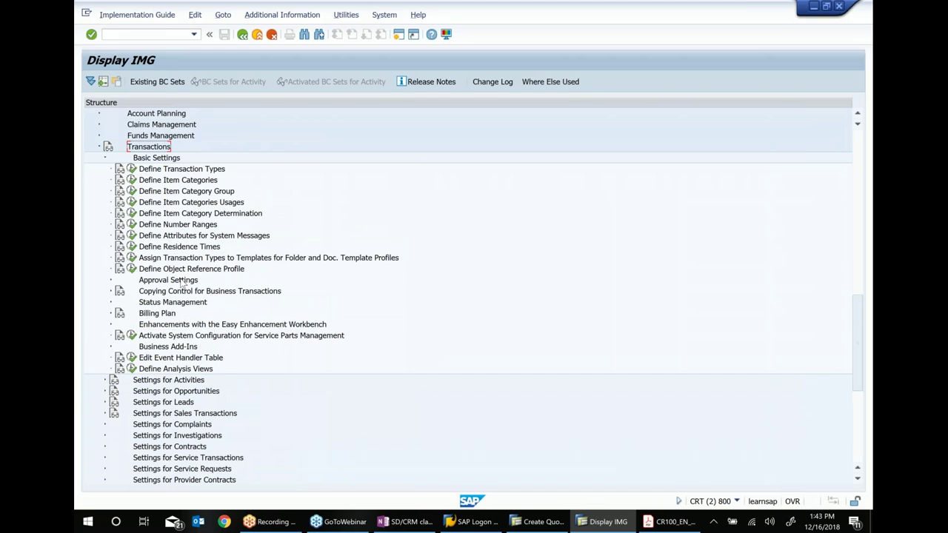
{"action": "scroll", "coordinate": [182, 286], "scroll_direction": "down", "scroll_amount": 1}
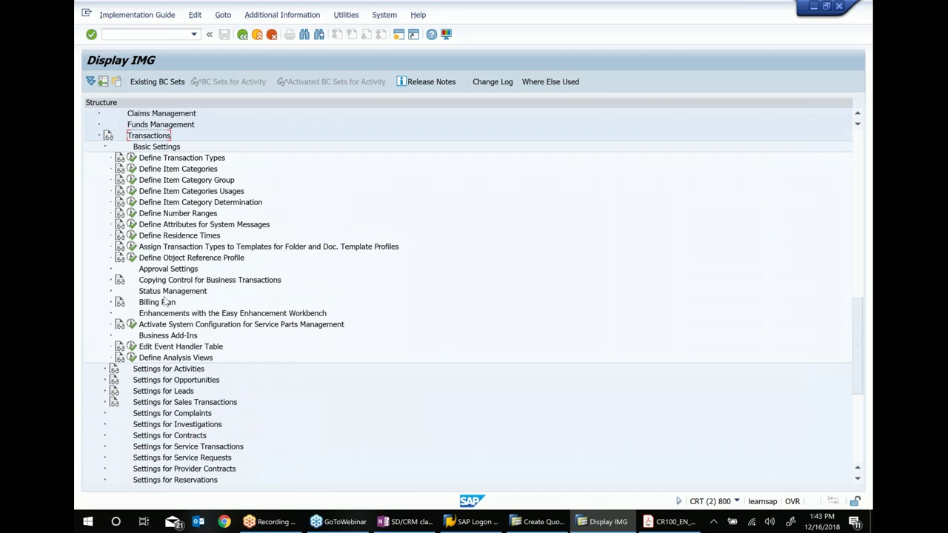
{"action": "left_click", "coordinate": [159, 292]}
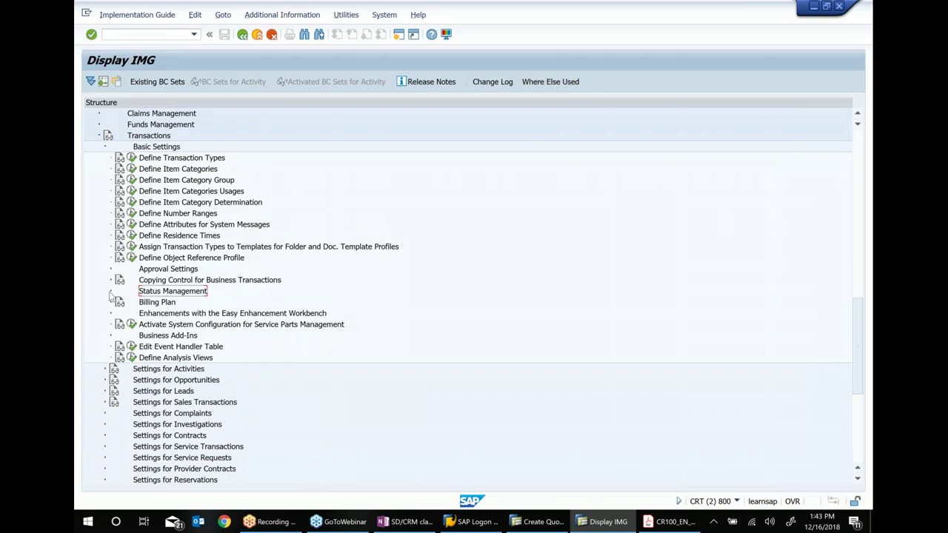
{"action": "left_click", "coordinate": [110, 291]}
{"action": "key", "text": "Down"}
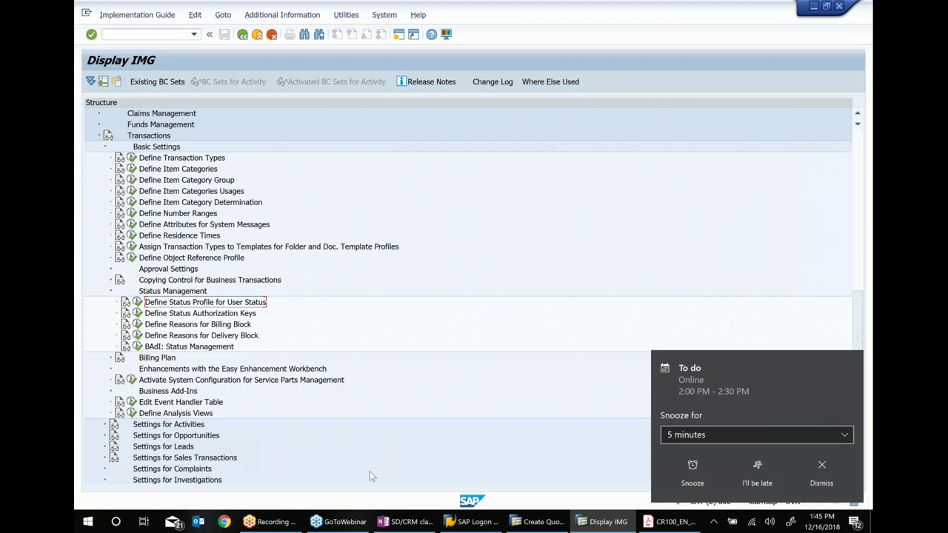
{"action": "left_click", "coordinate": [807, 468]}
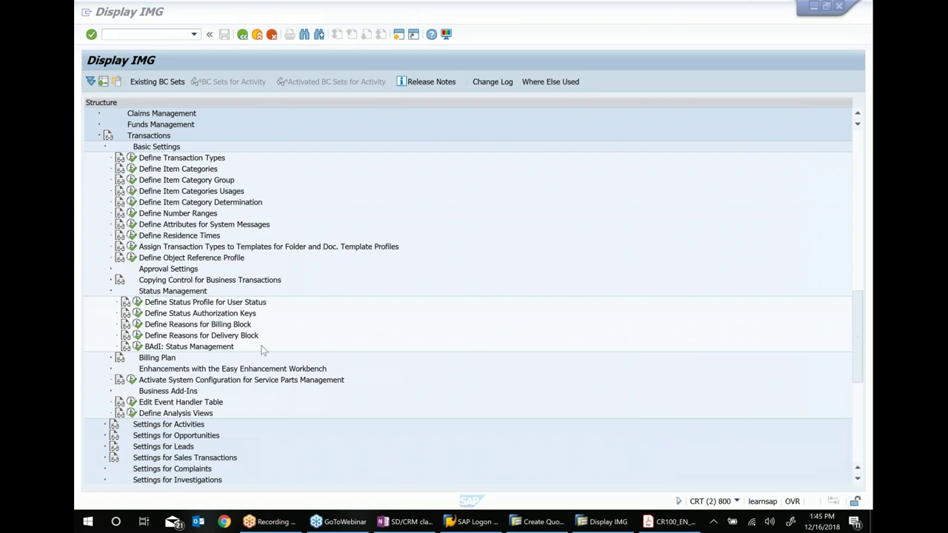
Open Define Transaction Types from the Basic Settings, leaving the status profile overview without changes
{"action": "left_click", "coordinate": [137, 302]}
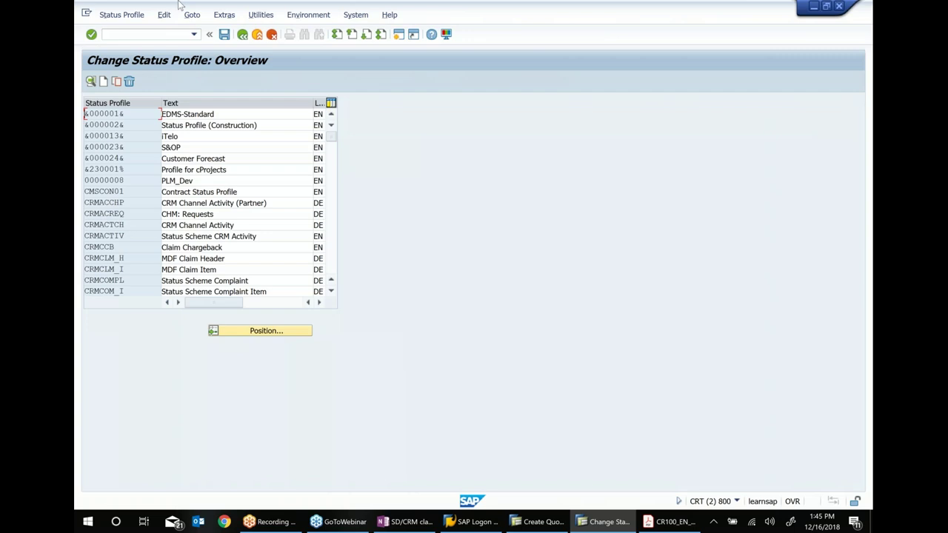
{"action": "left_click", "coordinate": [241, 35]}
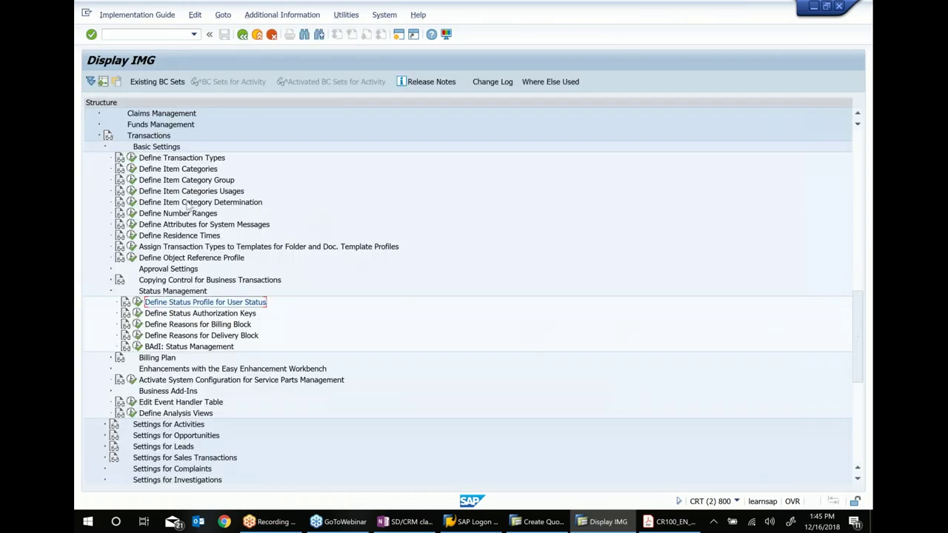
{"action": "left_click", "coordinate": [197, 158]}
{"action": "left_click", "coordinate": [131, 158]}
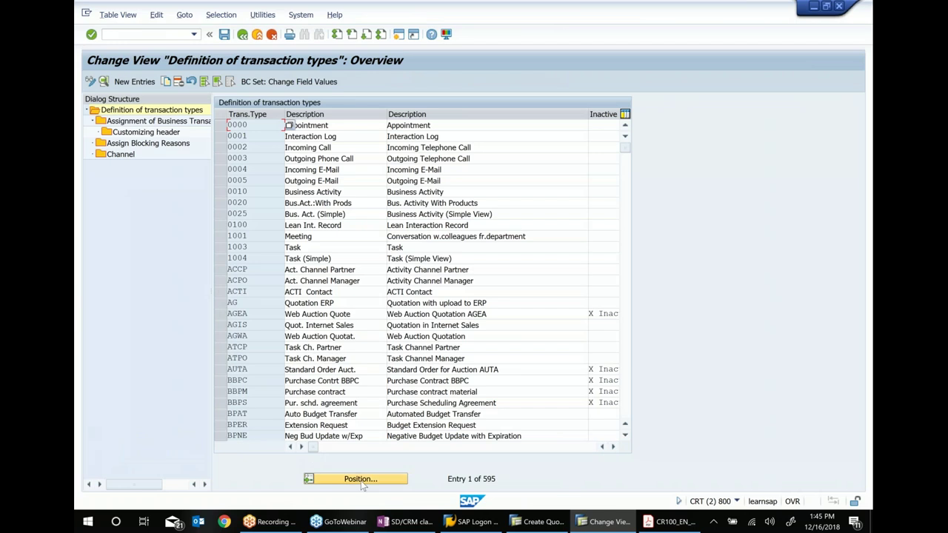
Locate transaction type Z012 in the transaction type definitions and open its details
{"action": "left_click", "coordinate": [362, 482]}
{"action": "type", "text": "z013"}
{"action": "key", "text": "Return"}
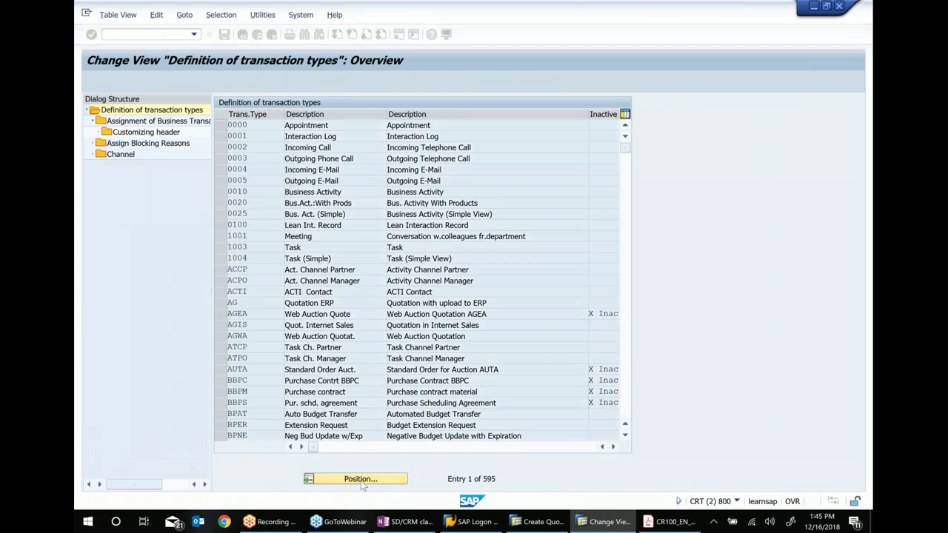
{"action": "left_click", "coordinate": [395, 481]}
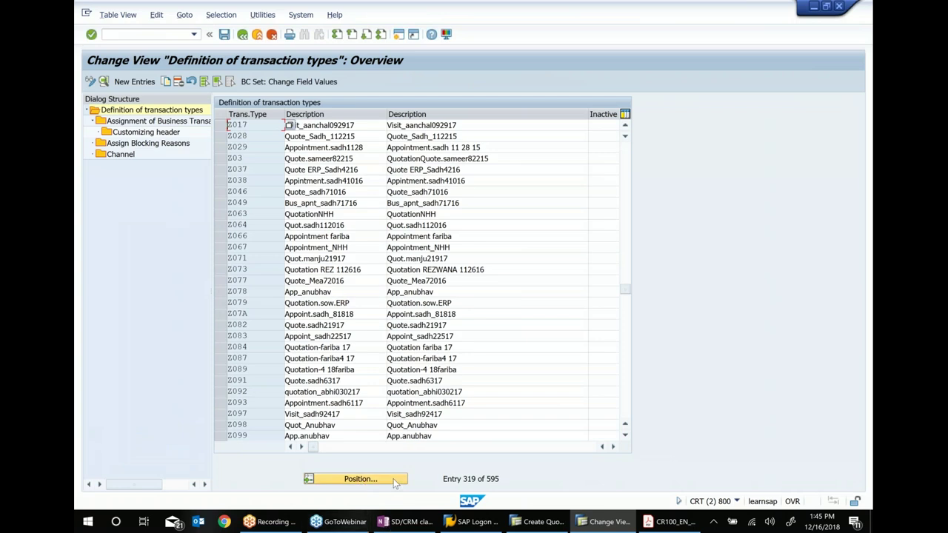
{"action": "type", "text": "z01"}
{"action": "key", "text": "Return"}
{"action": "key", "text": "Return"}
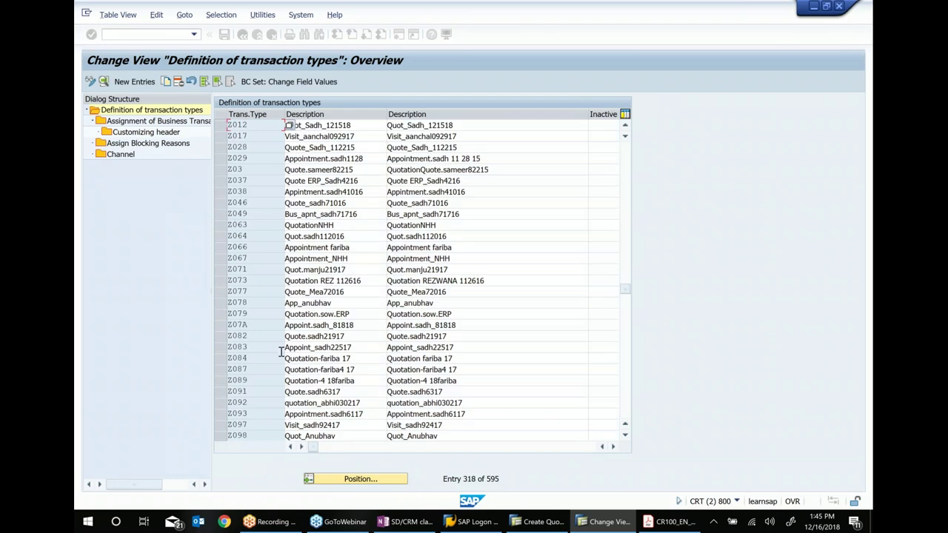
{"action": "left_click", "coordinate": [222, 126]}
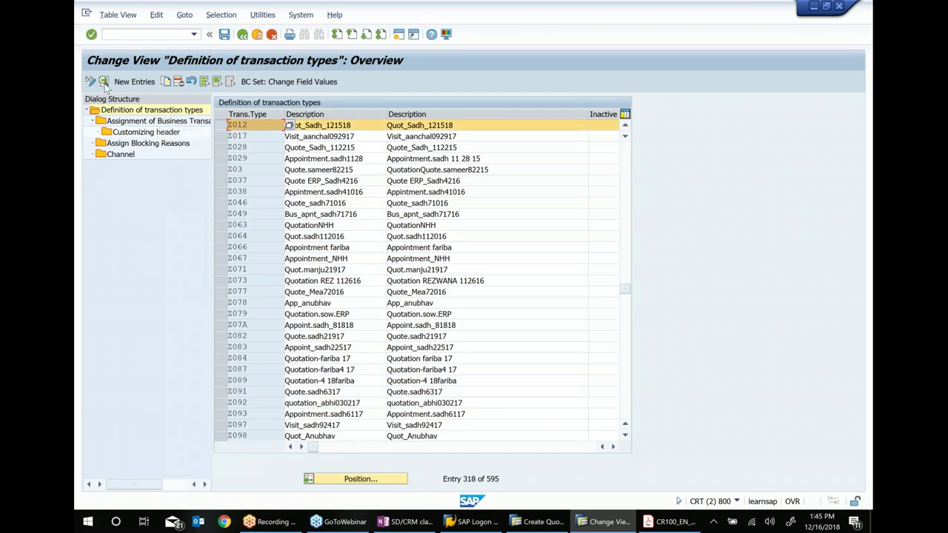
{"action": "left_click", "coordinate": [105, 82]}
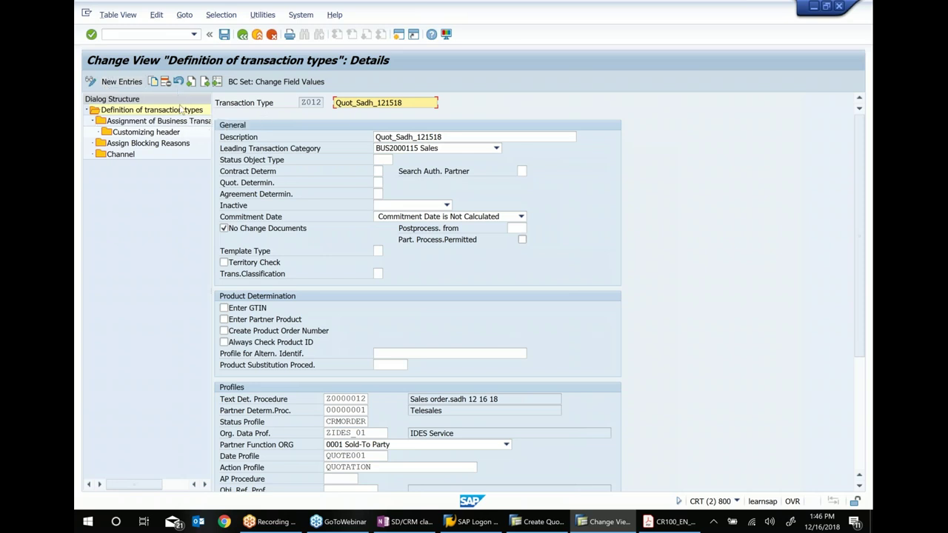
Copy the status profile key CRMORDER from the Z012 details and open Define Status Profile for User Status in the IMG
{"action": "double_click", "coordinate": [326, 419]}
{"action": "key", "text": "ctrl+c"}
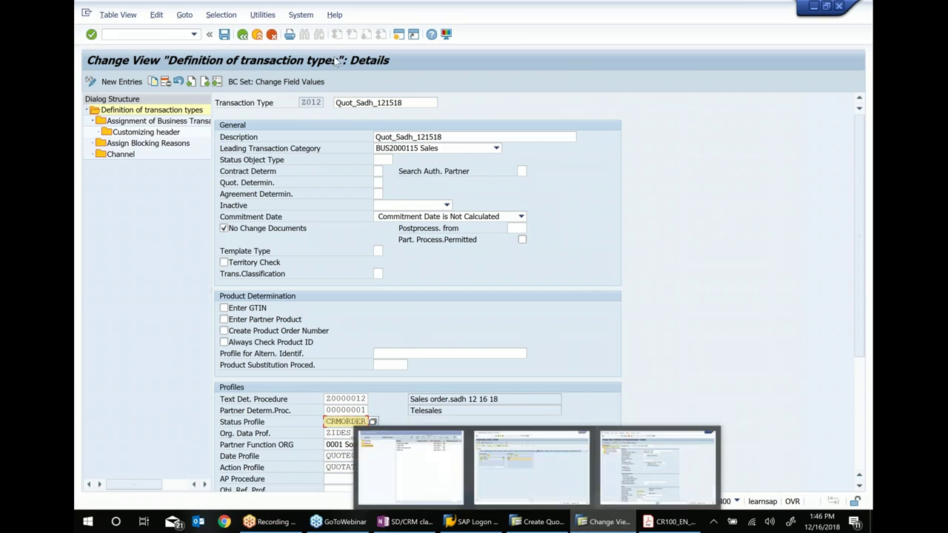
{"action": "left_click", "coordinate": [242, 36]}
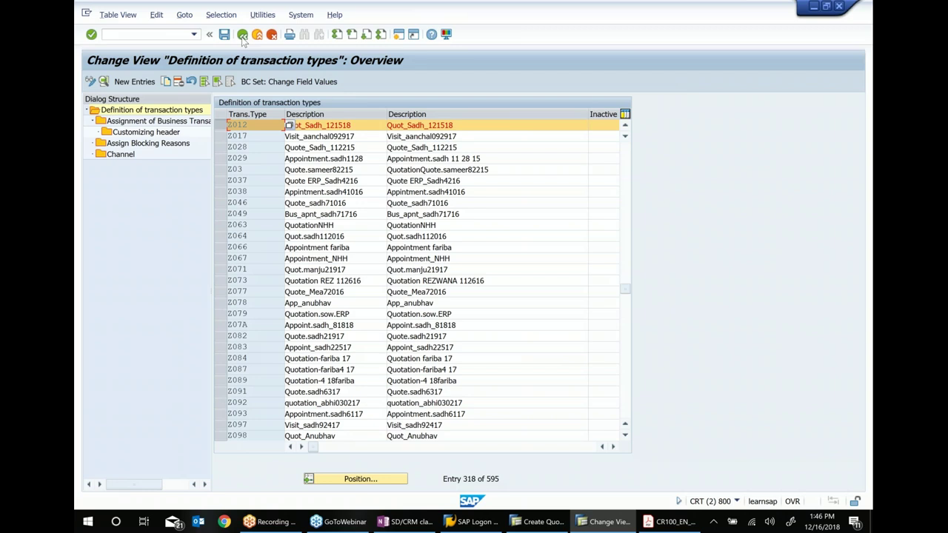
{"action": "left_click", "coordinate": [242, 35]}
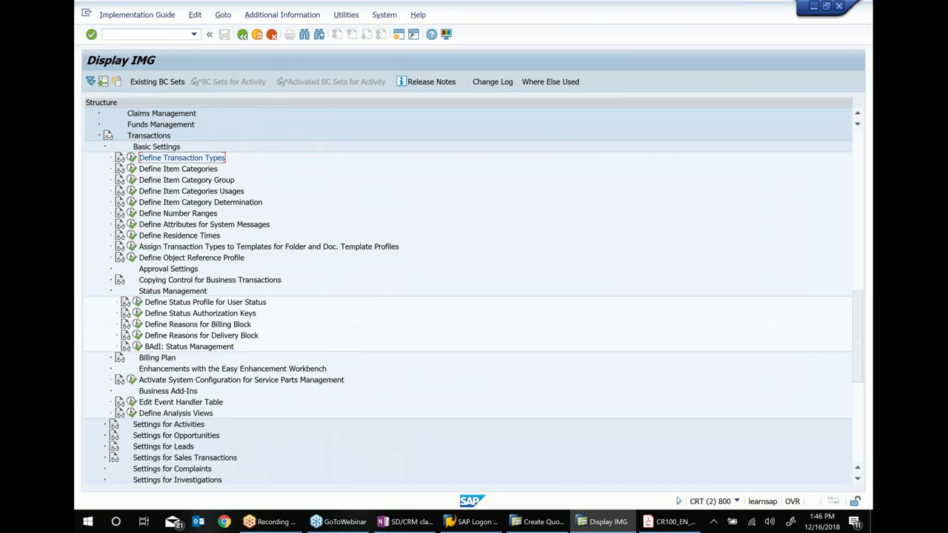
{"action": "left_click", "coordinate": [196, 304]}
{"action": "left_click", "coordinate": [136, 302]}
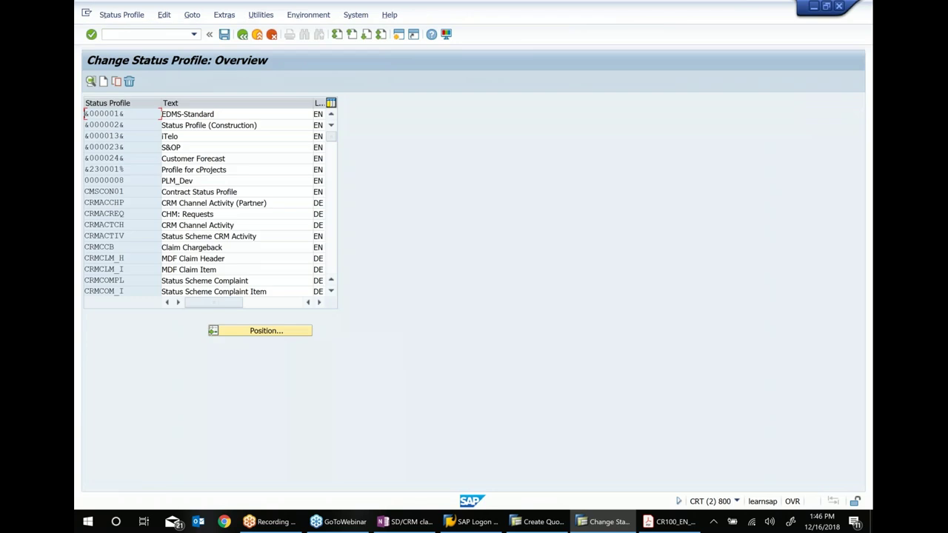
Position the status profile overview on CRMORDER and open its user statuses
{"action": "left_click", "coordinate": [263, 334]}
{"action": "key", "text": "ctrl+v"}
{"action": "key", "text": "Return"}
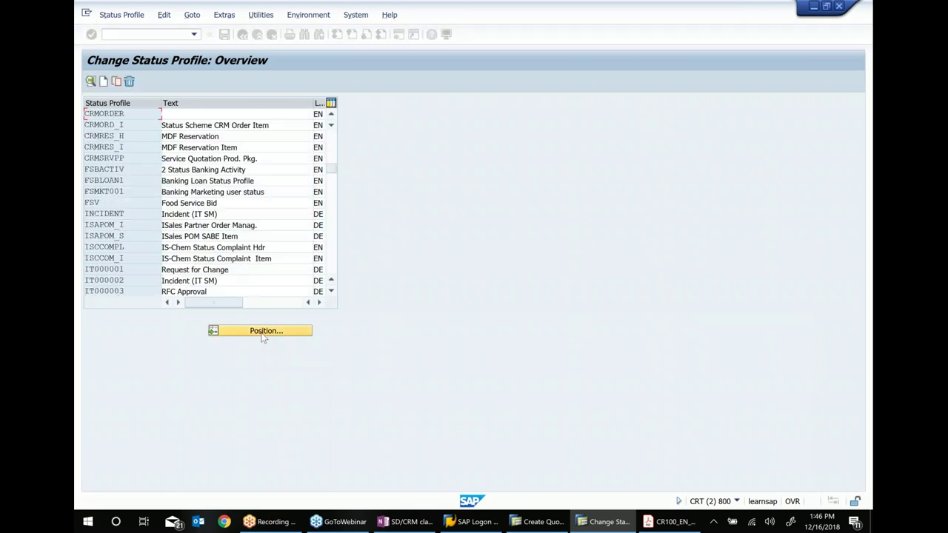
{"action": "double_click", "coordinate": [95, 113]}
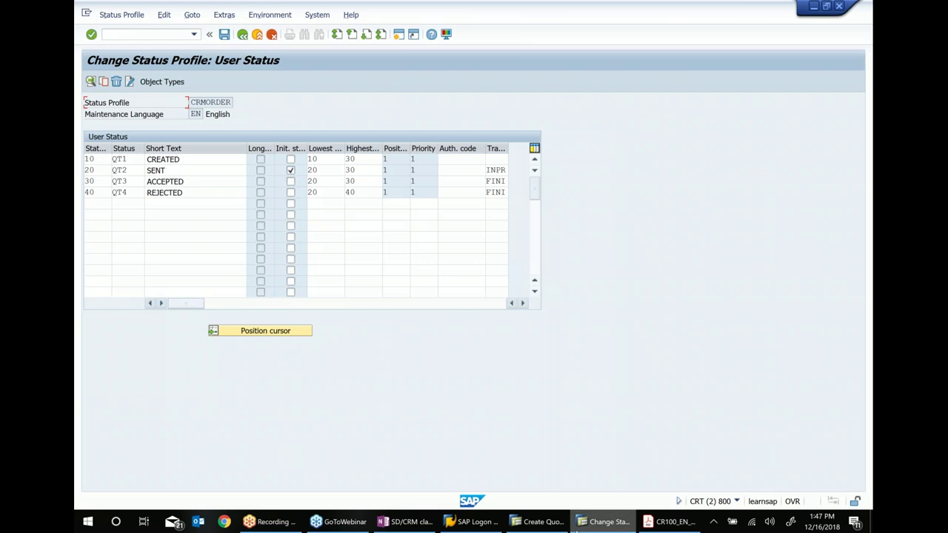
Compare the user status in the open quotation with the initial status of profile CRMORDER
{"action": "left_click", "coordinate": [539, 521]}
{"action": "left_click", "coordinate": [349, 195]}
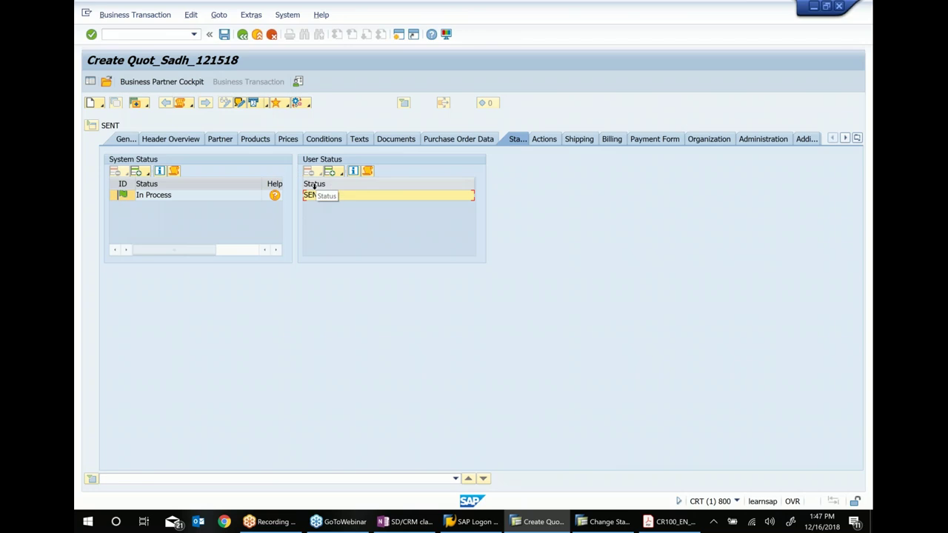
{"action": "left_click", "coordinate": [602, 521]}
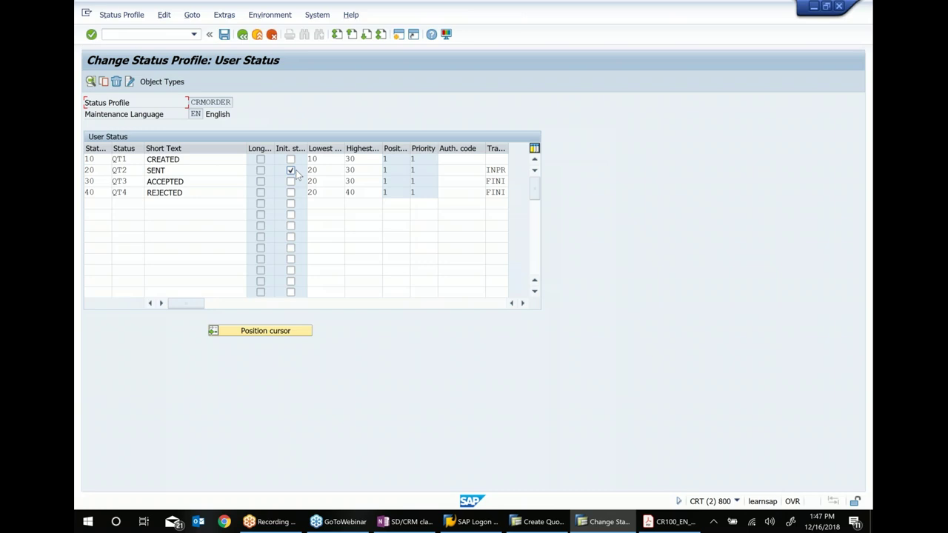
Start a copy of status profile CRMORDER from the overview and give it the key Z0000012
{"action": "left_click", "coordinate": [241, 34]}
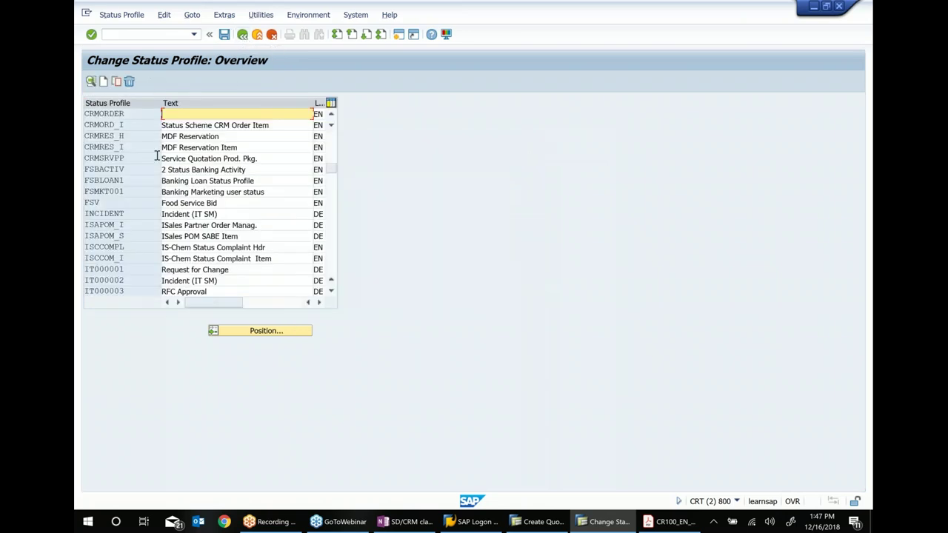
{"action": "left_click", "coordinate": [104, 114]}
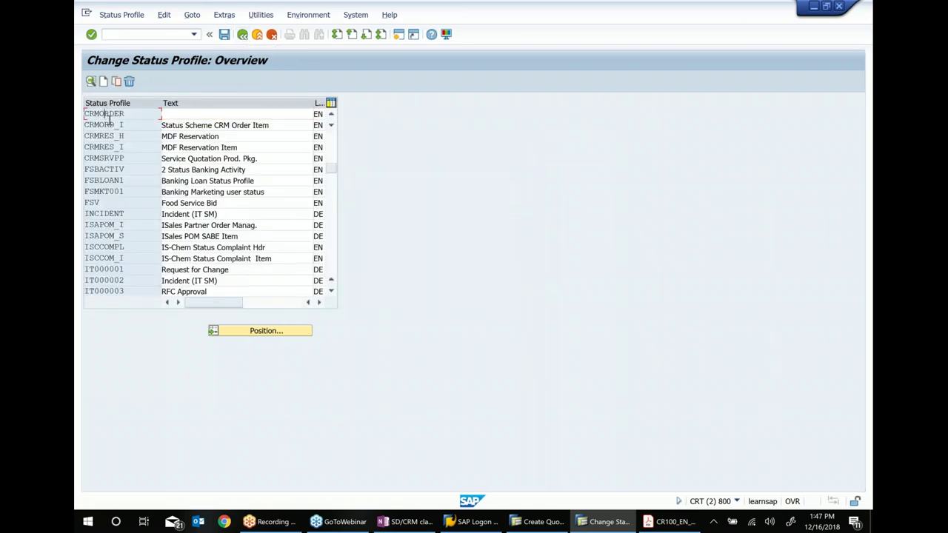
{"action": "left_click", "coordinate": [117, 81]}
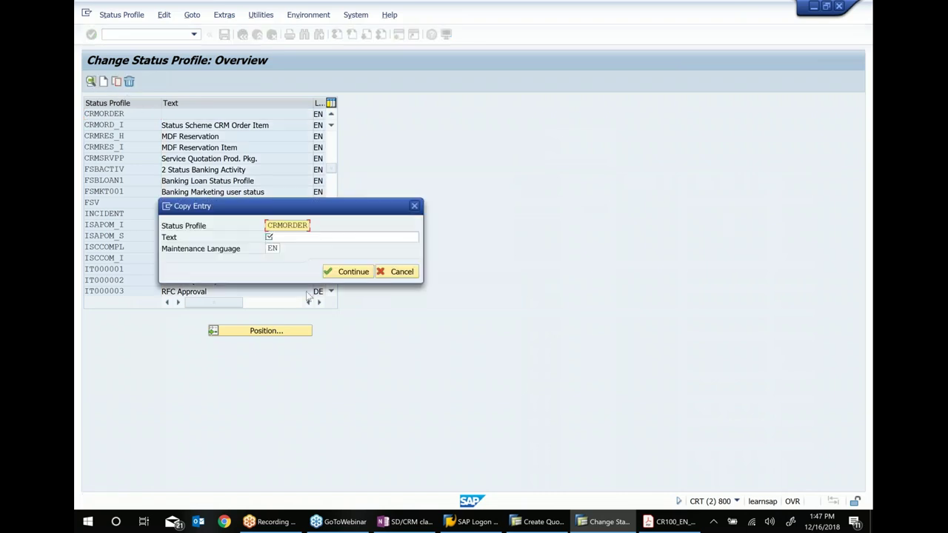
{"action": "double_click", "coordinate": [268, 225]}
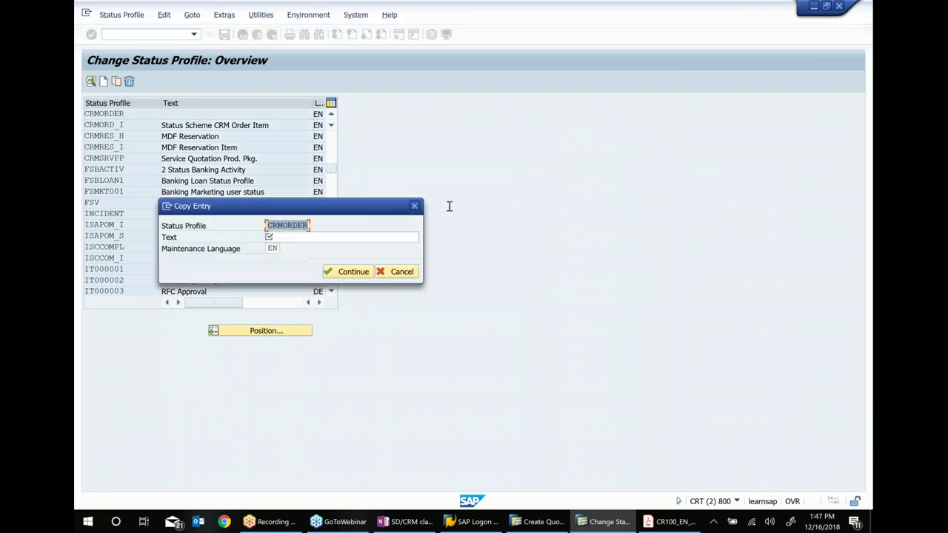
{"action": "type", "text": "z0000000"}
{"action": "key", "text": "BackSpace"}
{"action": "key", "text": "BackSpace"}
{"action": "type", "text": "12"}
Describe the copied profile with Status profile, the trainer's surname and 12 1618, then confirm and save it
{"action": "left_click", "coordinate": [382, 239]}
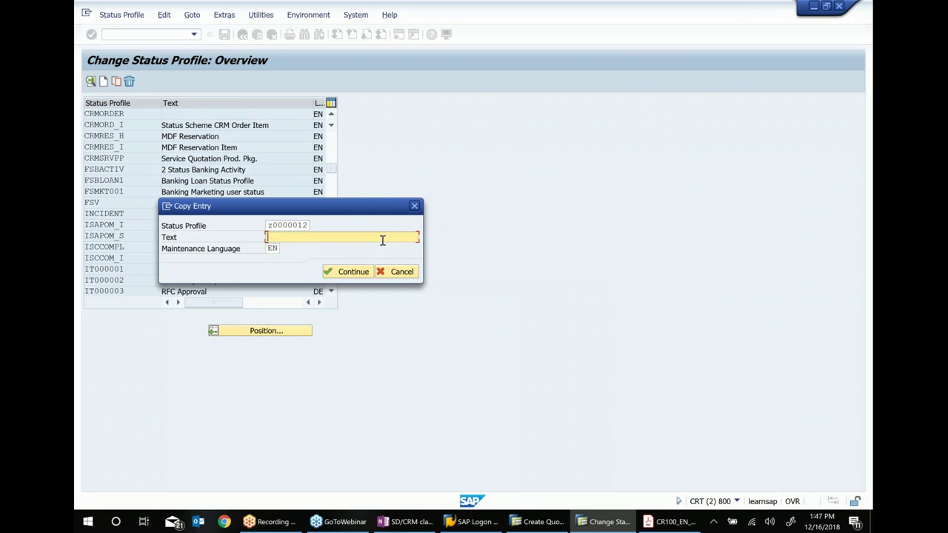
{"action": "type", "text": "Status profile_sadh_12 1618"}
{"action": "left_click", "coordinate": [347, 272]}
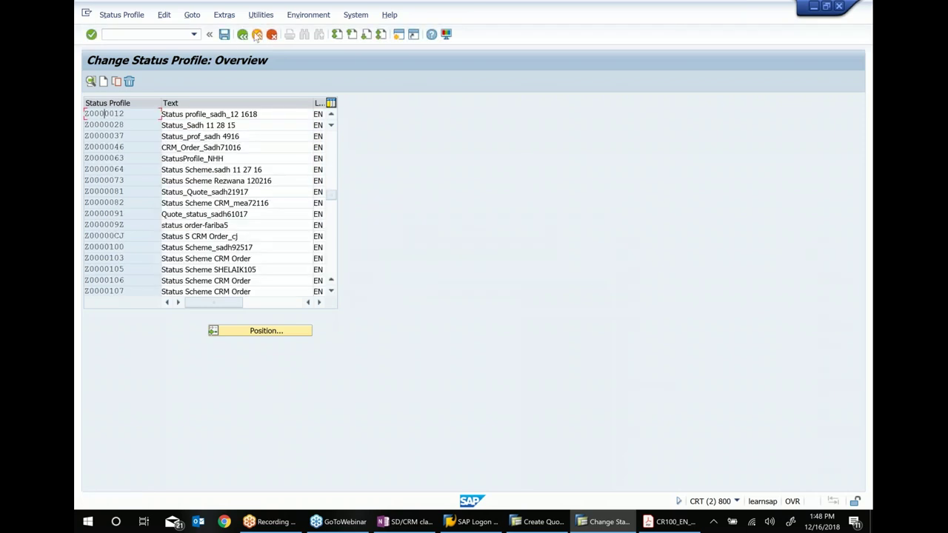
{"action": "left_click", "coordinate": [224, 35]}
{"action": "left_click", "coordinate": [294, 202]}
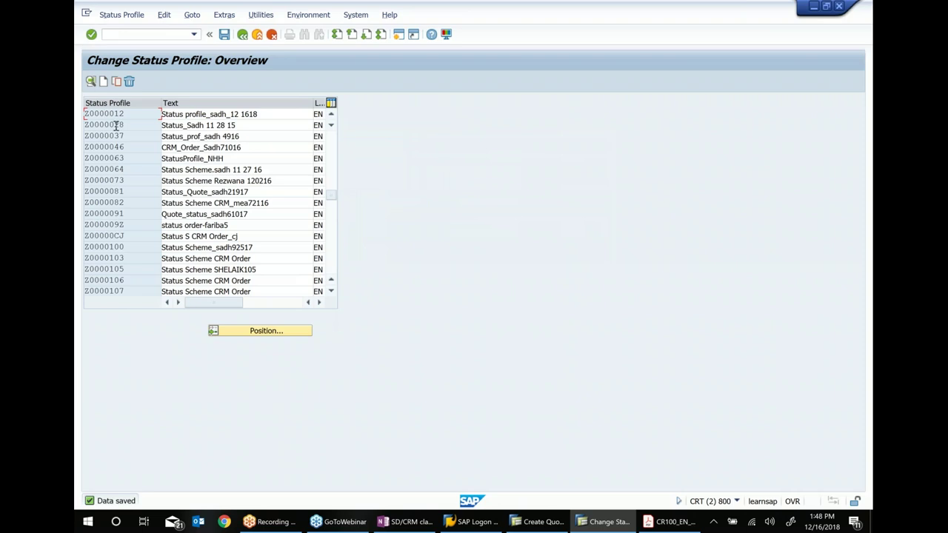
Open status profile Z0000012 and copy its key into the first OneNote status profile bullet, before "assigned to transaction type Z012"
{"action": "double_click", "coordinate": [111, 112]}
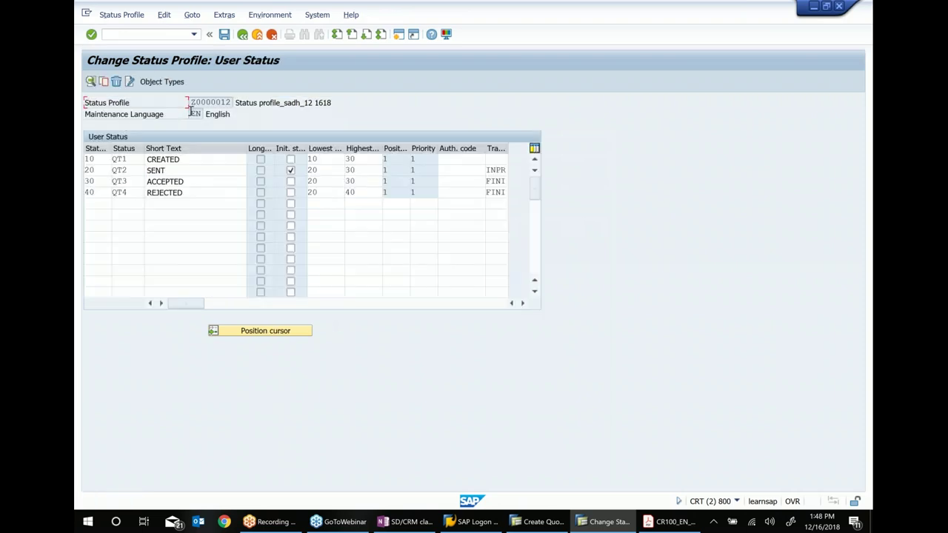
{"action": "left_click_drag", "start_coordinate": [189, 103], "coordinate": [309, 89]}
{"action": "key", "text": "ctrl+c"}
{"action": "left_click", "coordinate": [409, 522]}
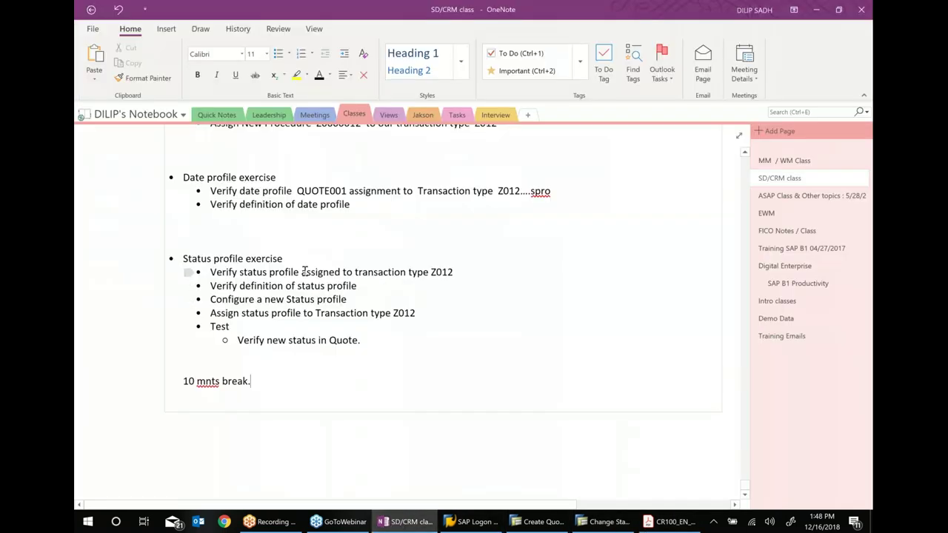
{"action": "left_click", "coordinate": [311, 280]}
{"action": "key", "text": "ctrl+v"}
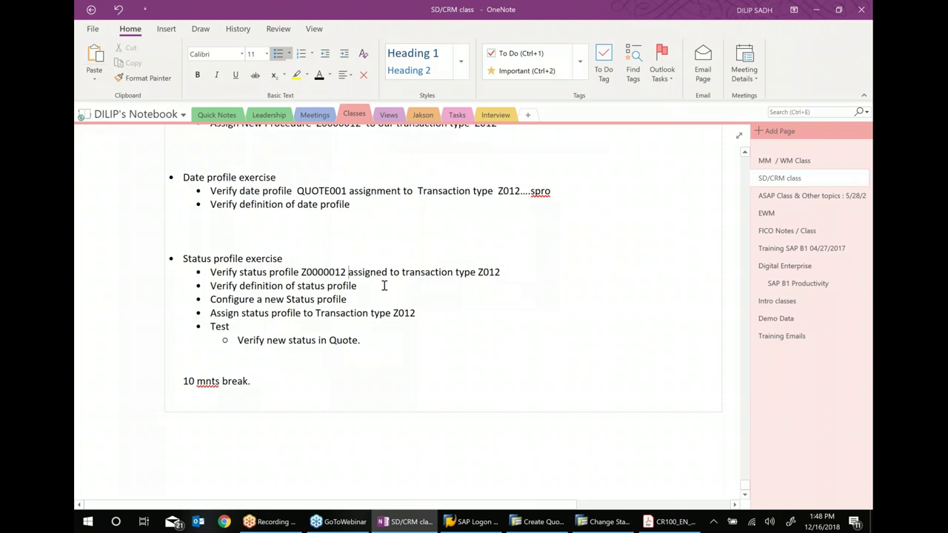
Switch to the SAP session showing status profile Z0000012 and change the code of status 10 to QC1
{"action": "left_click", "coordinate": [604, 522]}
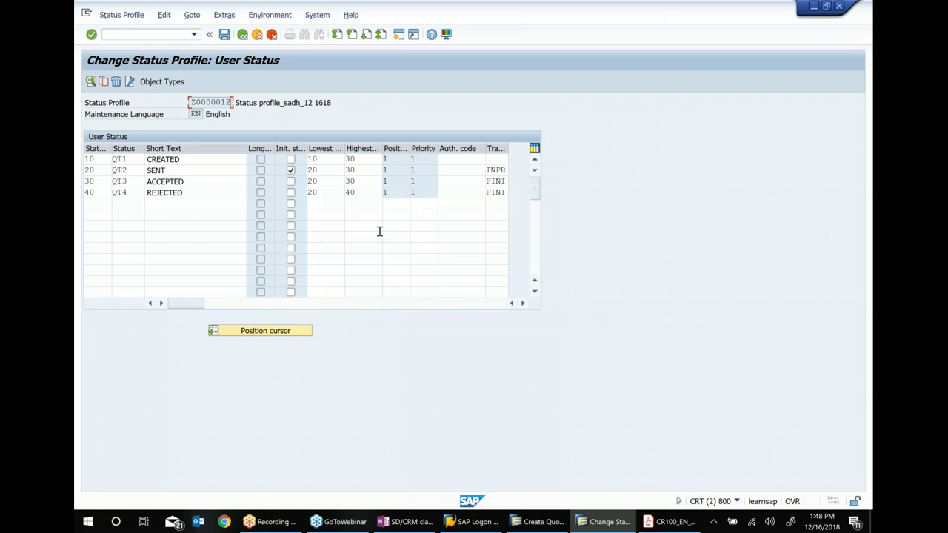
{"action": "left_click", "coordinate": [133, 160]}
{"action": "key", "text": "BackSpace"}
{"action": "type", "text": "c1"}
{"action": "key", "text": "BackSpace"}
{"action": "key", "text": "BackSpace"}
{"action": "type", "text": "C1"}
Replace the short text of status 10 with "Quote Created"
{"action": "left_click", "coordinate": [186, 159]}
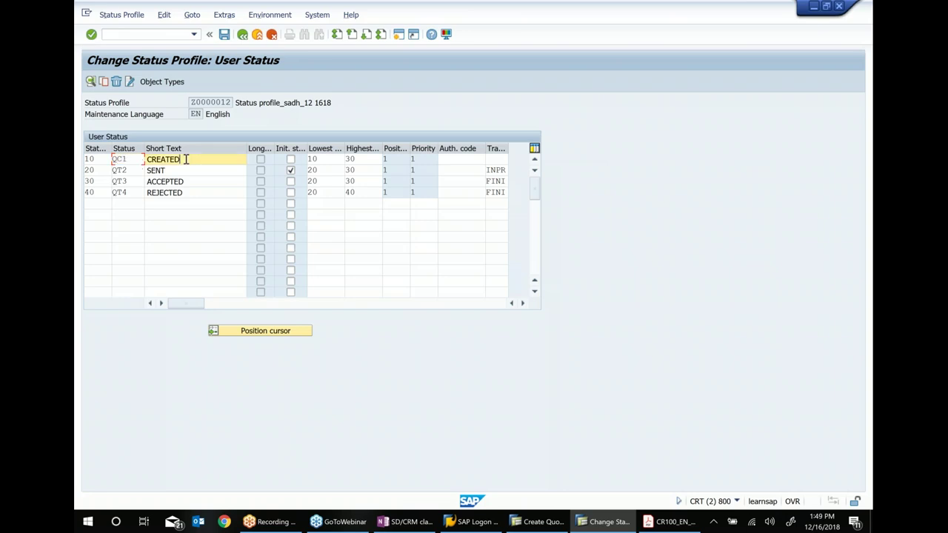
{"action": "key", "text": "BackSpace"}
{"action": "key", "text": "BackSpace"}
{"action": "key", "text": "BackSpace"}
{"action": "key", "text": "BackSpace"}
{"action": "key", "text": "BackSpace"}
{"action": "key", "text": "BackSpace"}
{"action": "key", "text": "BackSpace"}
{"action": "type", "text": "qUOTE"}
{"action": "key", "text": "BackSpace"}
{"action": "key", "text": "BackSpace"}
{"action": "key", "text": "BackSpace"}
{"action": "key", "text": "BackSpace"}
{"action": "key", "text": "BackSpace"}
{"action": "type", "text": "Quote Created"}
Change the code of status 20 to Qc2 and its short text to "Quote sent to customer"
{"action": "left_click", "coordinate": [140, 168]}
{"action": "key", "text": "BackSpace"}
{"action": "key", "text": "BackSpace"}
{"action": "type", "text": "C2"}
{"action": "left_click", "coordinate": [205, 162]}
{"action": "double_click", "coordinate": [165, 170]}
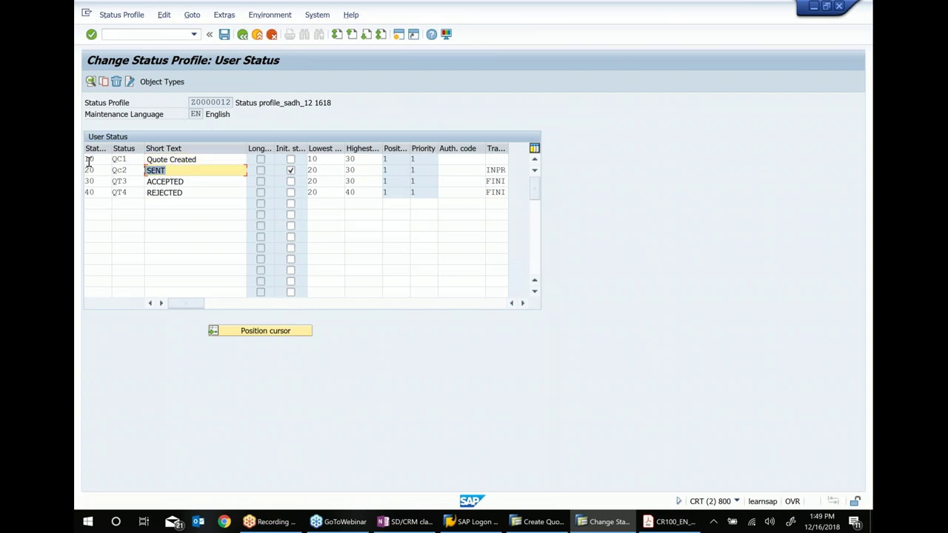
{"action": "type", "text": "Quote sent to customer"}
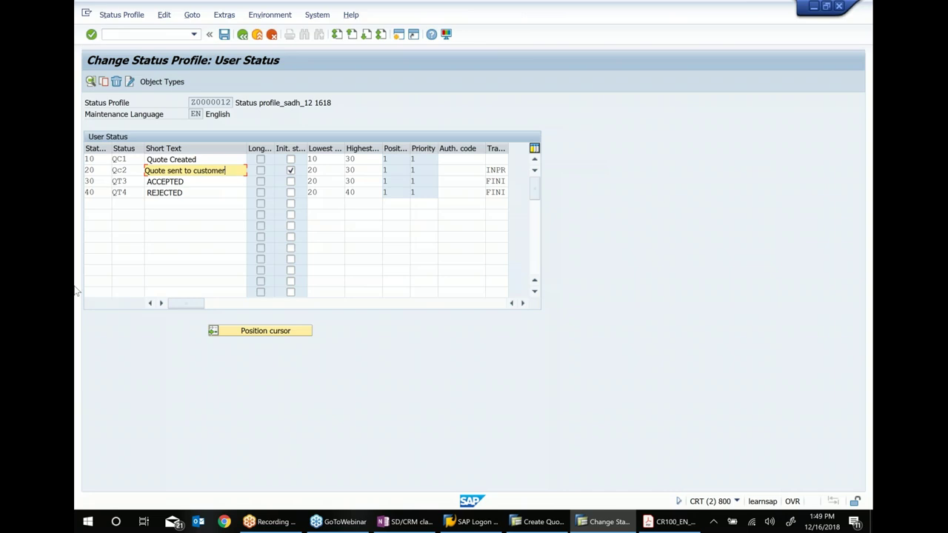
Change the code of status 30 to Qc3 and its short text to "Quote Accepted by Customer"
{"action": "left_click", "coordinate": [134, 181]}
{"action": "key", "text": "BackSpace"}
{"action": "key", "text": "BackSpace"}
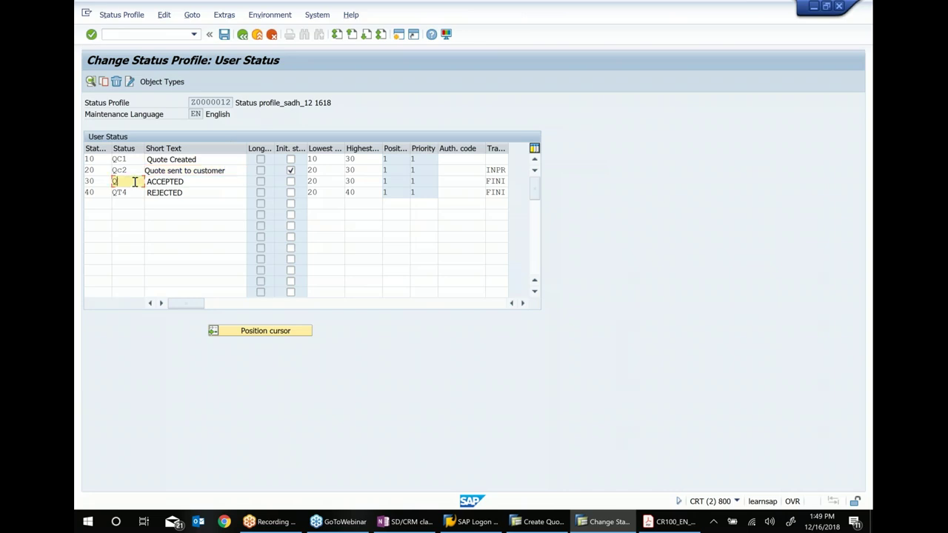
{"action": "type", "text": "c3"}
{"action": "key", "text": "Tab"}
{"action": "type", "text": "Quote Accepted by Customer"}
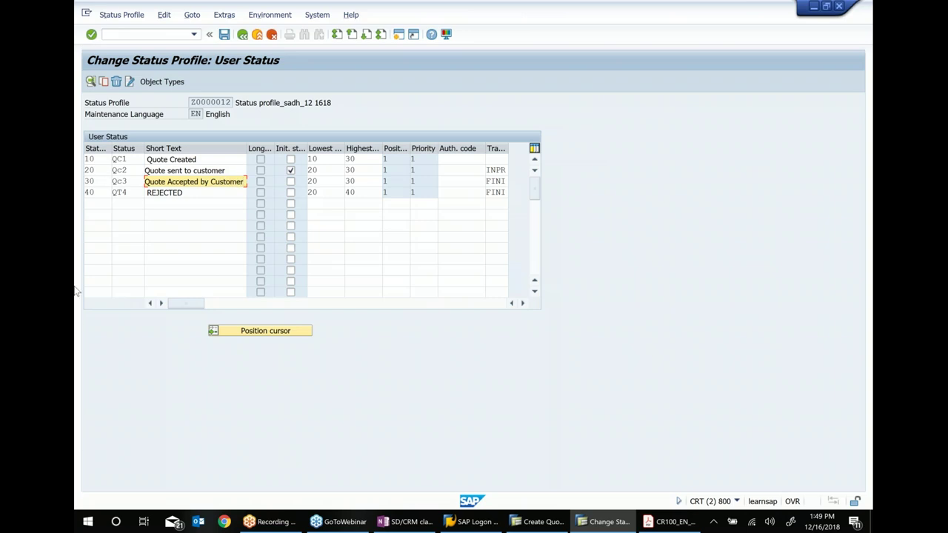
Change status 40 to code Qc4 with short text "Quote Rejected by Customer", and make Quote Created the initial status
{"action": "left_click", "coordinate": [132, 193]}
{"action": "key", "text": "BackSpace"}
{"action": "key", "text": "BackSpace"}
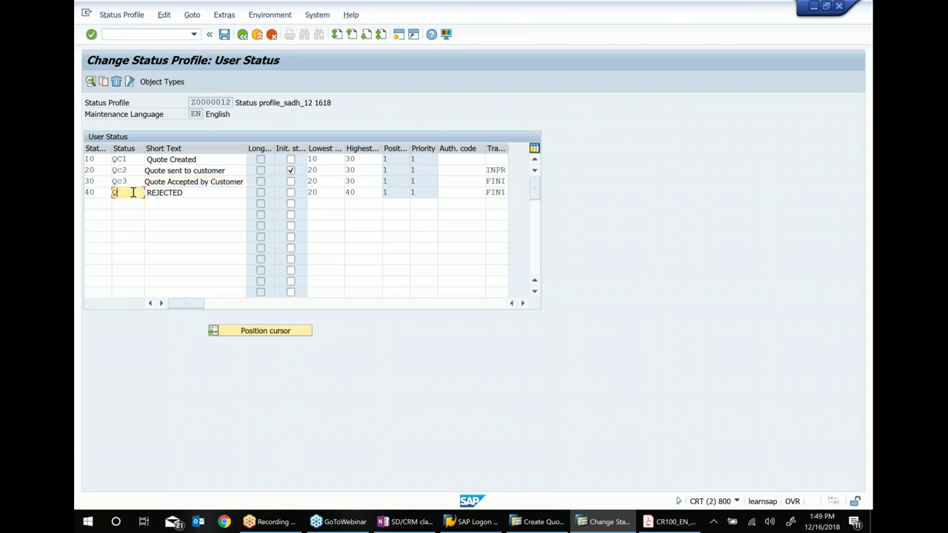
{"action": "type", "text": "c4"}
{"action": "key", "text": "Tab"}
{"action": "type", "text": "Quote"}
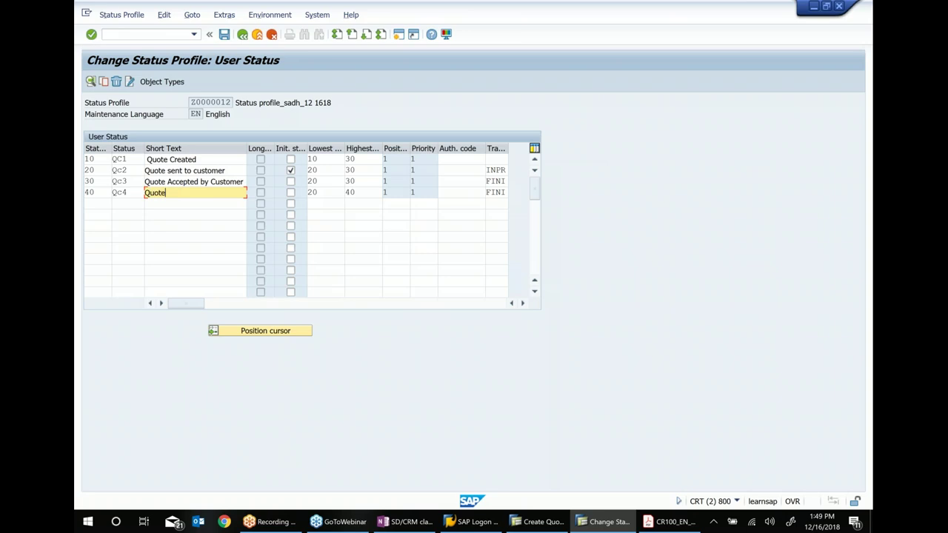
{"action": "type", "text": " Rejected by Customer"}
{"action": "left_click", "coordinate": [291, 170]}
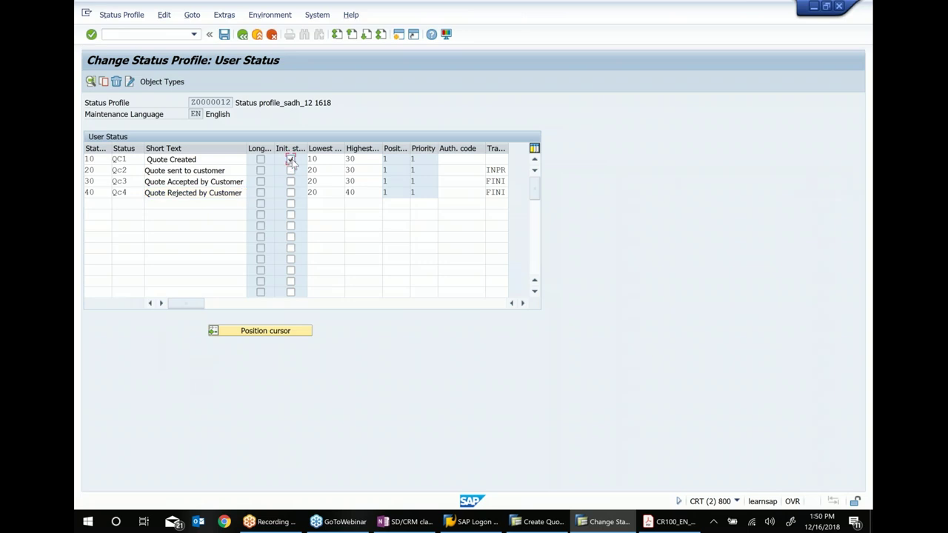
Add a new user status with number 50, code qc5 and short text "No update from Customer"
{"action": "left_click", "coordinate": [88, 206]}
{"action": "type", "text": "50"}
{"action": "key", "text": "Tab"}
{"action": "type", "text": "QC"}
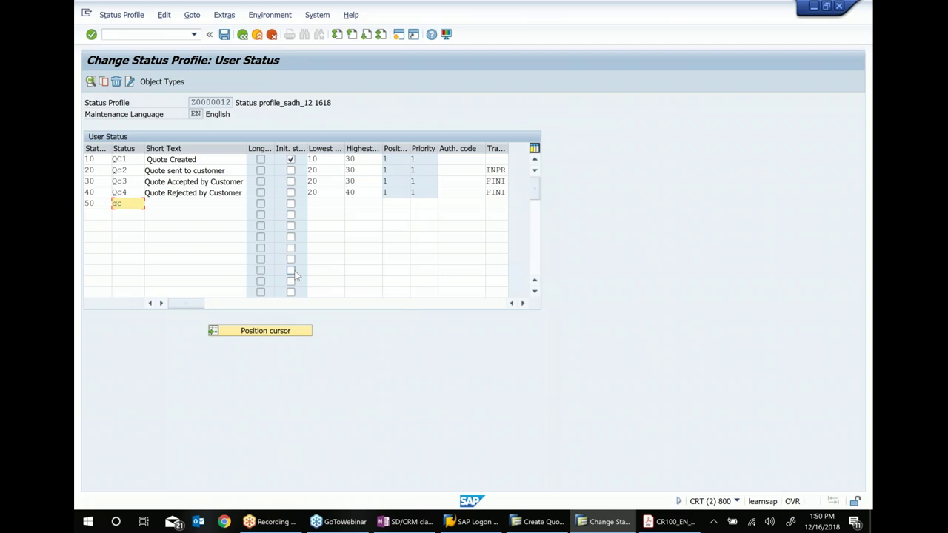
{"action": "type", "text": "5"}
{"action": "left_click", "coordinate": [223, 203]}
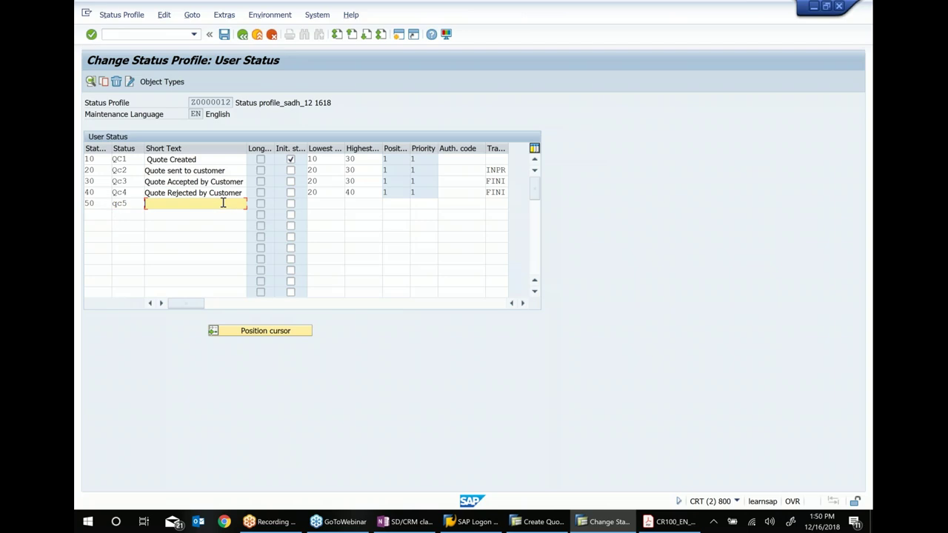
{"action": "type", "text": "No update from Customer"}
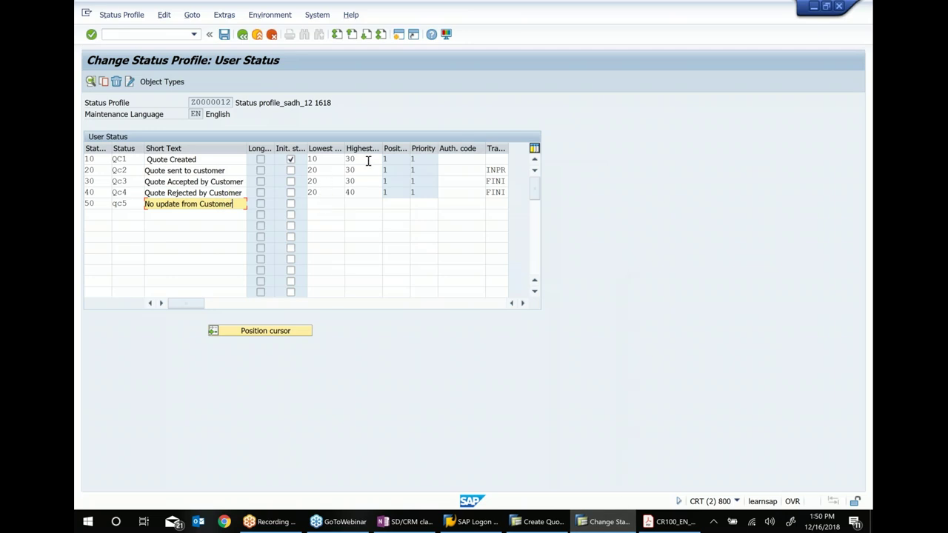
Set the highest status number of Quote Created to 20 and try to save the profile
{"action": "left_click_drag", "start_coordinate": [368, 158], "coordinate": [317, 160]}
{"action": "type", "text": "20"}
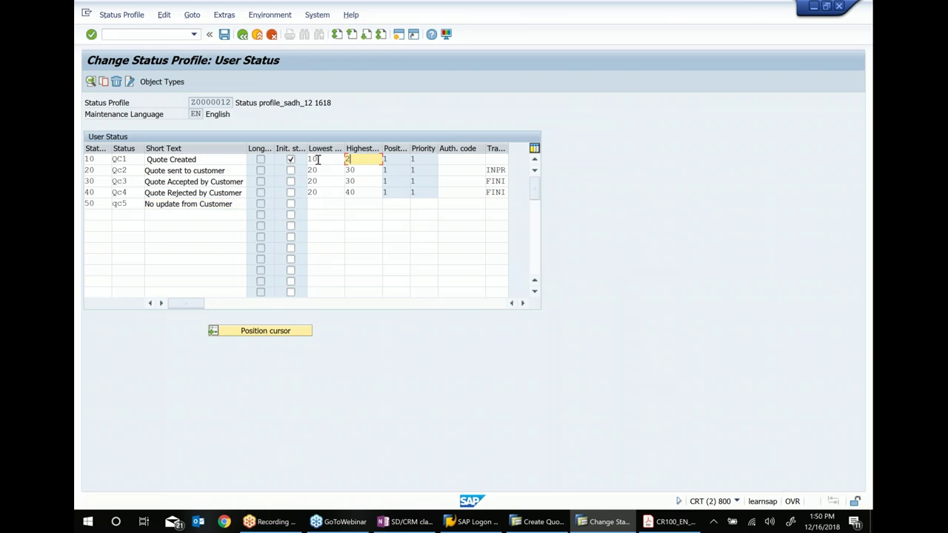
{"action": "left_click", "coordinate": [223, 34]}
Give status 50 a lowest number of 30, highest number of 50, position 1 and priority 1, and save the profile
{"action": "left_click", "coordinate": [328, 205]}
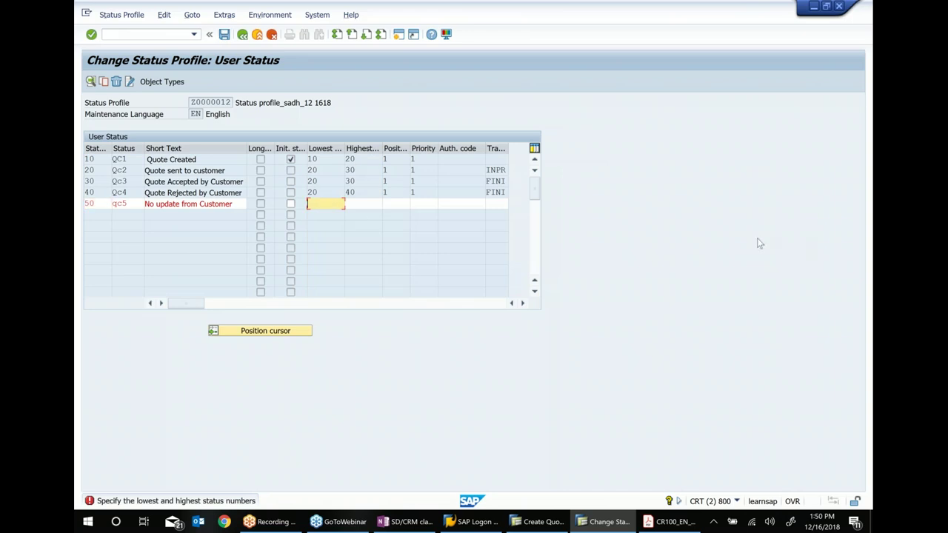
{"action": "type", "text": "30"}
{"action": "key", "text": "Tab"}
{"action": "type", "text": "50"}
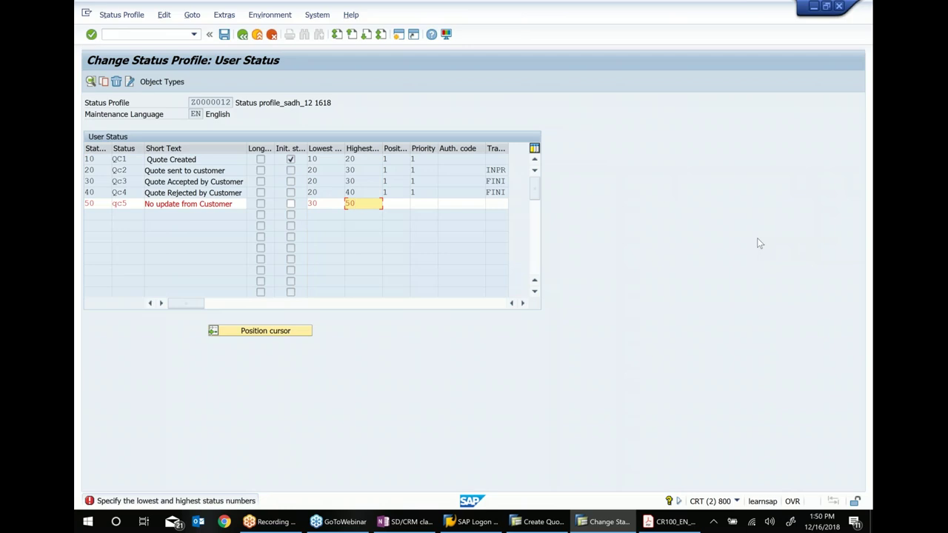
{"action": "key", "text": "Tab"}
{"action": "type", "text": "1"}
{"action": "key", "text": "Tab"}
{"action": "type", "text": "1"}
{"action": "key", "text": "ctrl+s"}
{"action": "key", "text": "Return"}
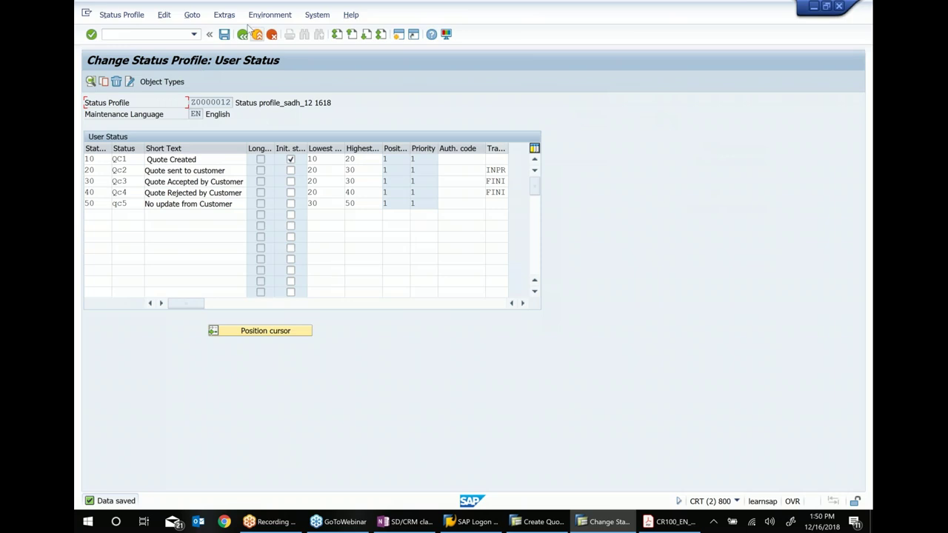
{"action": "left_click", "coordinate": [223, 34]}
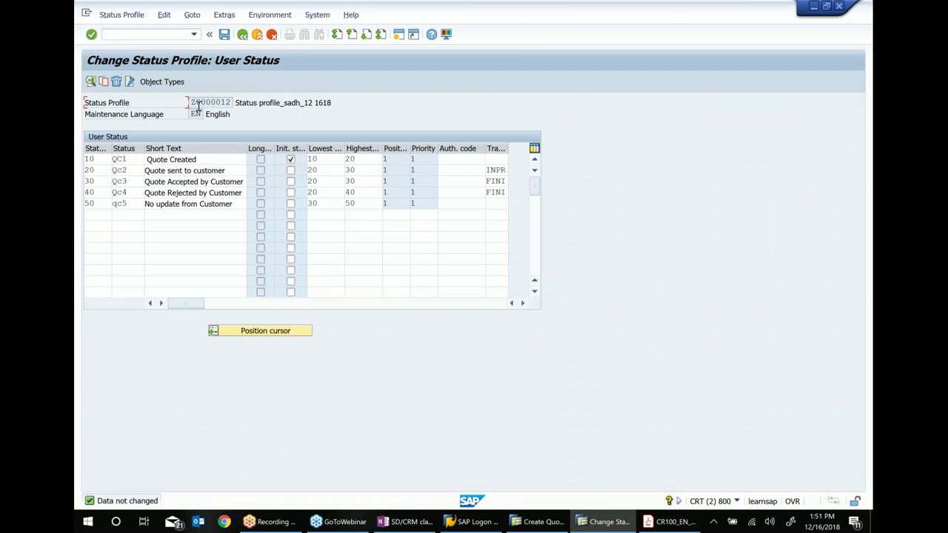
Copy the status profile's key and return to the implementation guide to execute Define Transaction Types
{"action": "left_click_drag", "start_coordinate": [190, 102], "coordinate": [287, 82]}
{"action": "left_click", "coordinate": [243, 35]}
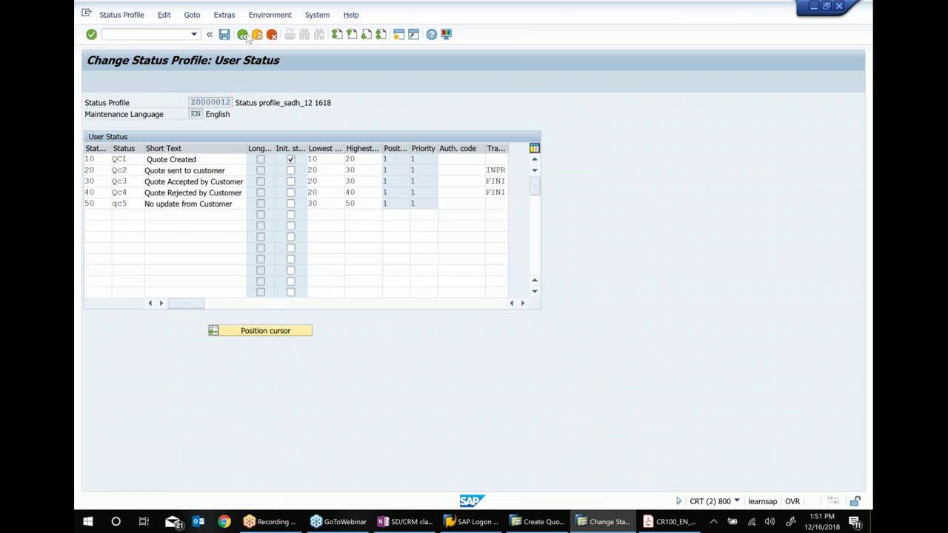
{"action": "left_click", "coordinate": [244, 35]}
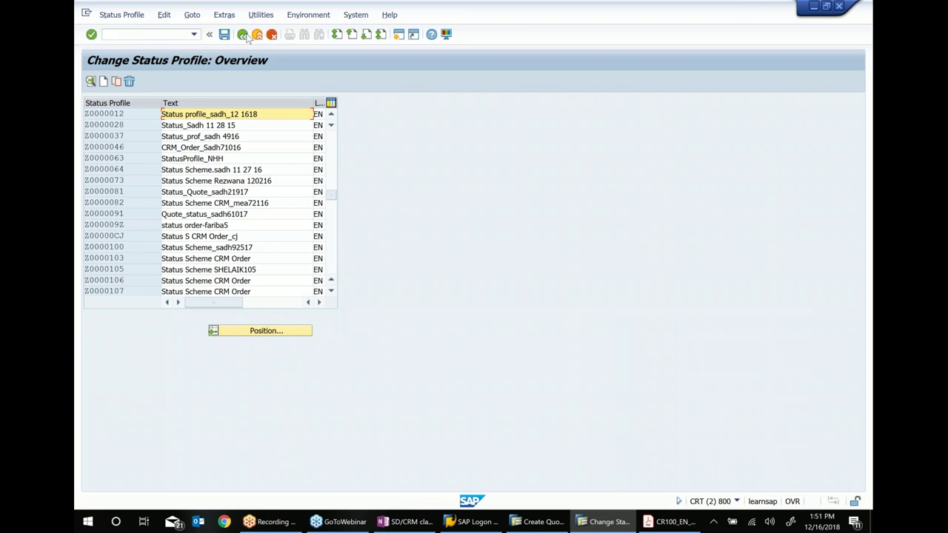
{"action": "left_click", "coordinate": [242, 34]}
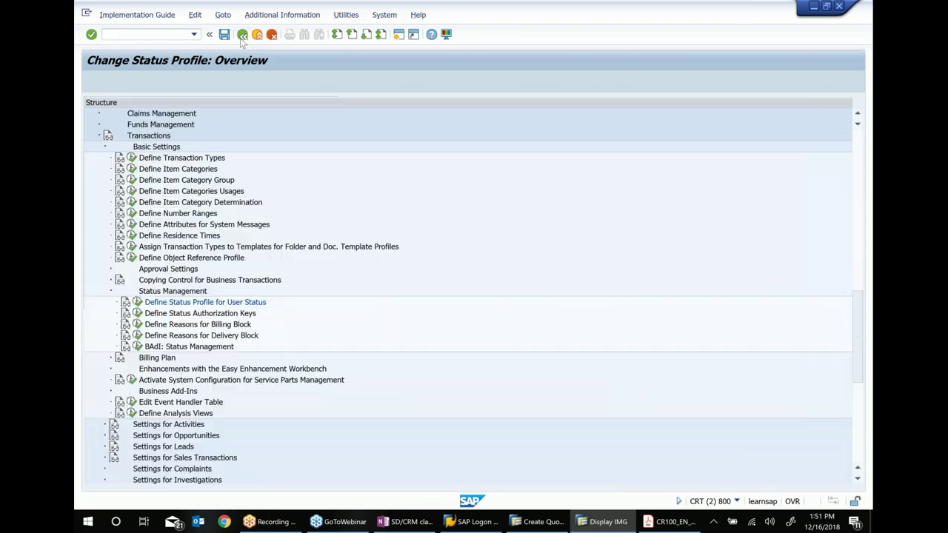
{"action": "left_click", "coordinate": [186, 158]}
{"action": "left_click", "coordinate": [131, 158]}
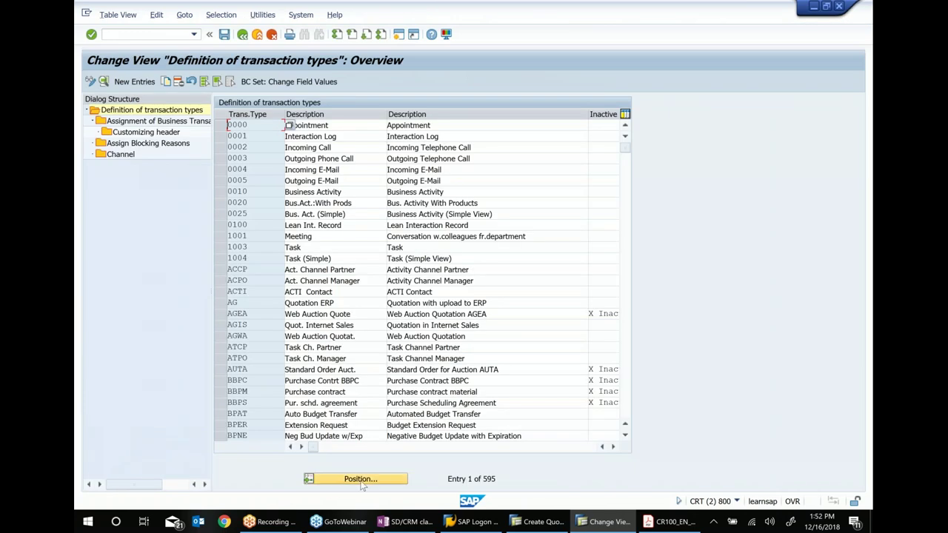
Position the transaction type list on Z012 and open the details of that type
{"action": "left_click", "coordinate": [361, 479]}
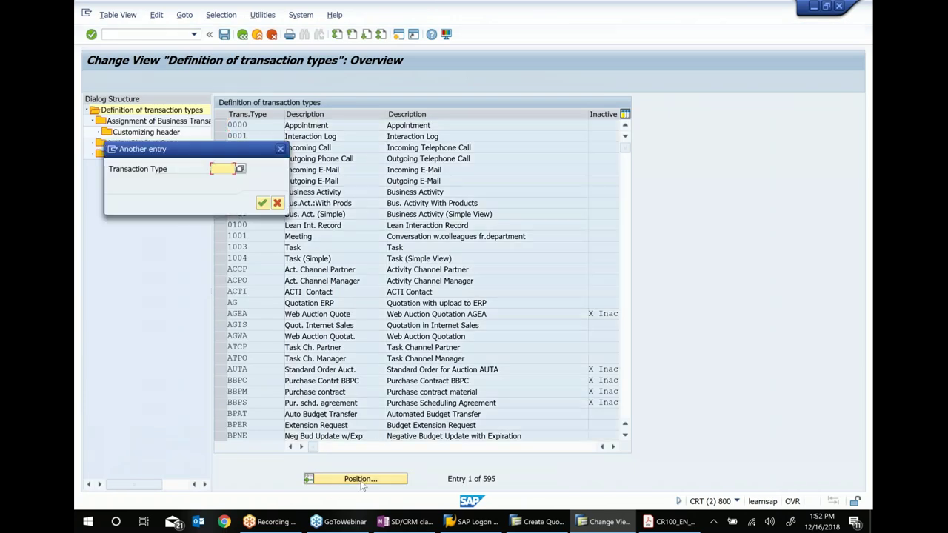
{"action": "type", "text": "Z012"}
{"action": "key", "text": "Return"}
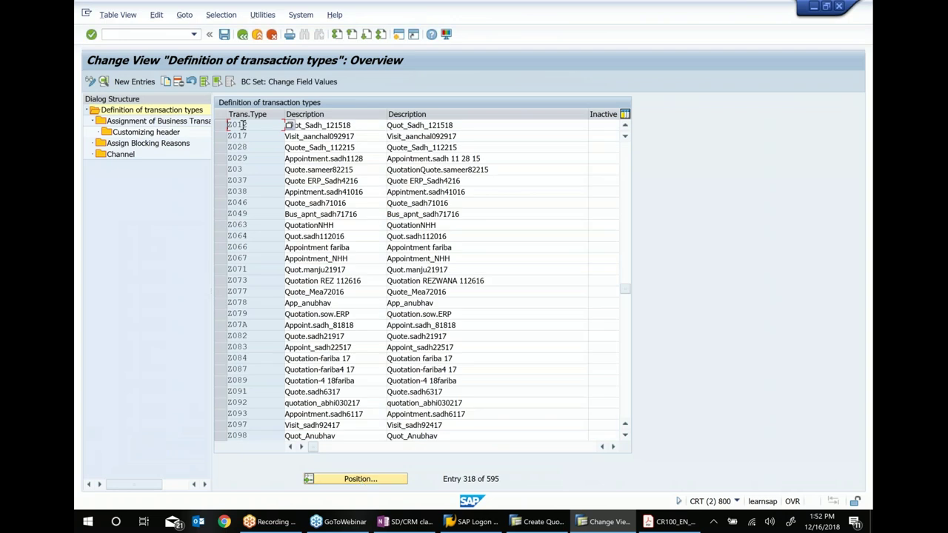
{"action": "double_click", "coordinate": [242, 125]}
Replace the status profile of transaction type Z012 with Z0000012 and save the change
{"action": "scroll", "coordinate": [404, 357], "scroll_direction": "down", "scroll_amount": 2}
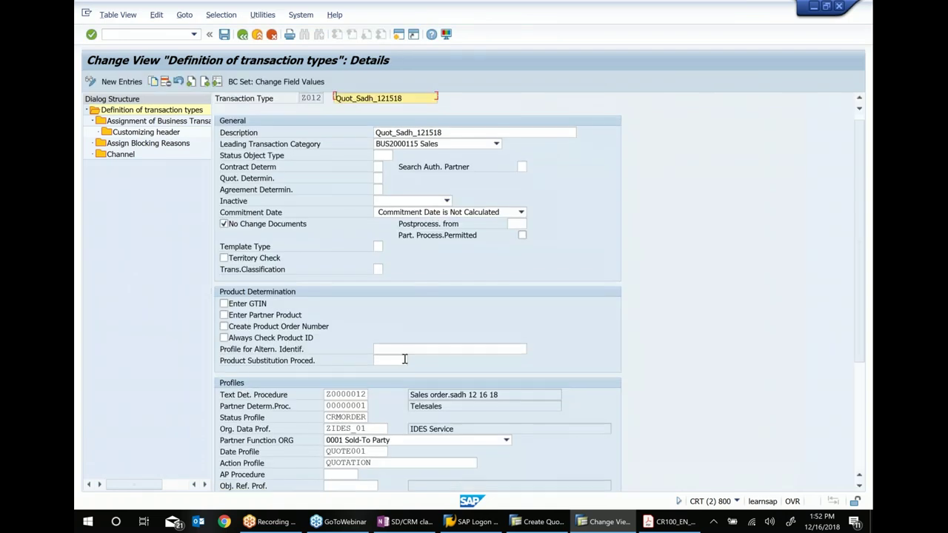
{"action": "double_click", "coordinate": [370, 397]}
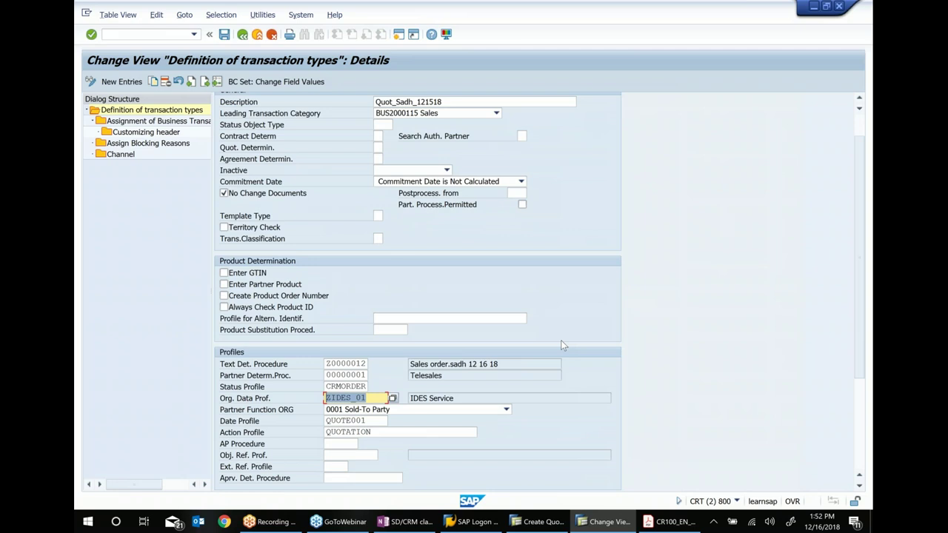
{"action": "double_click", "coordinate": [333, 385]}
{"action": "key", "text": "BackSpace"}
{"action": "type", "text": "Z0000012"}
{"action": "key", "text": "Return"}
{"action": "left_click", "coordinate": [226, 36]}
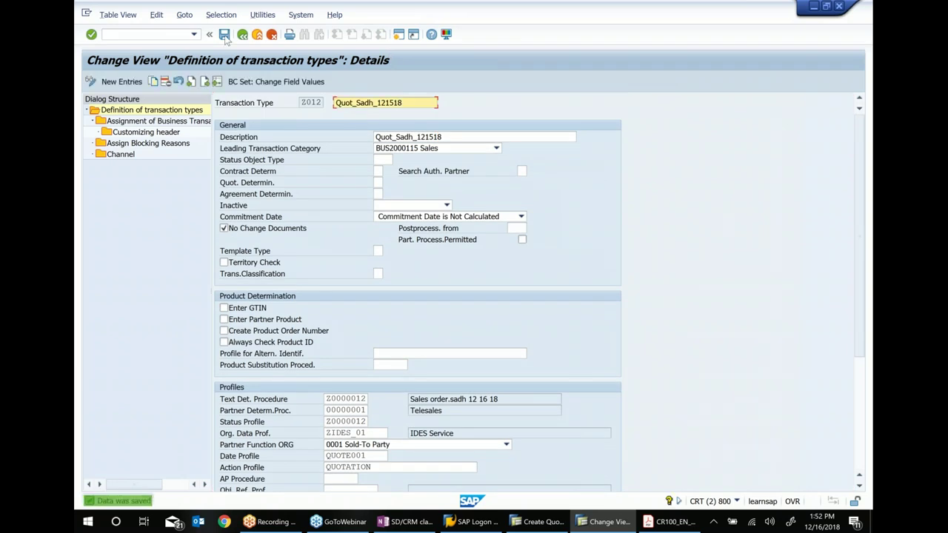
{"action": "left_click", "coordinate": [225, 37]}
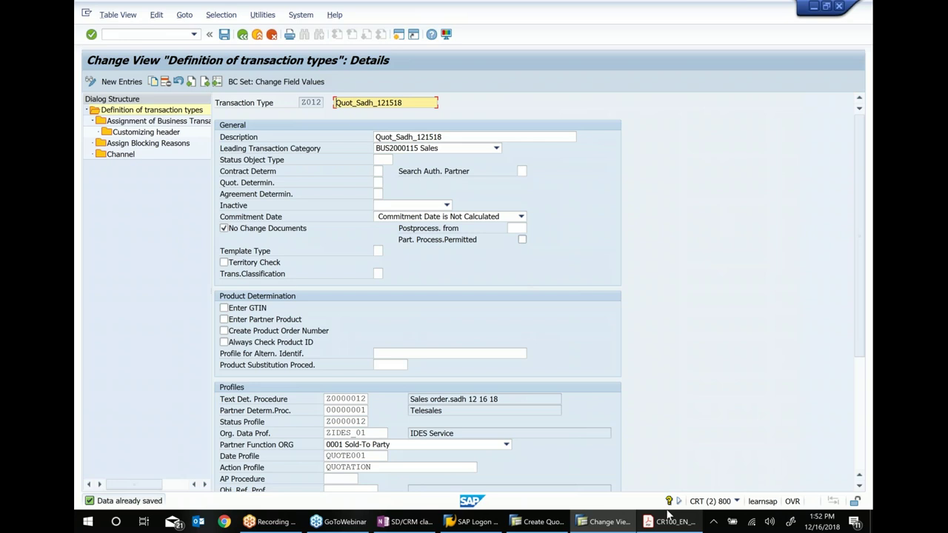
Leave the old quotation in the other SAP session and start a new Z012 quotation in Maintain Sales Orders
{"action": "left_click", "coordinate": [539, 521]}
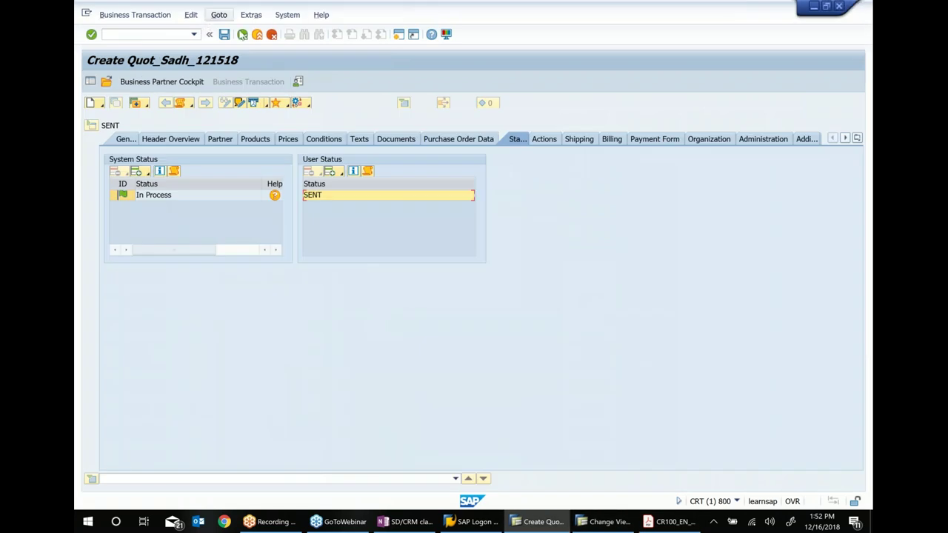
{"action": "left_click", "coordinate": [157, 34]}
{"action": "type", "text": "/N"}
{"action": "key", "text": "Return"}
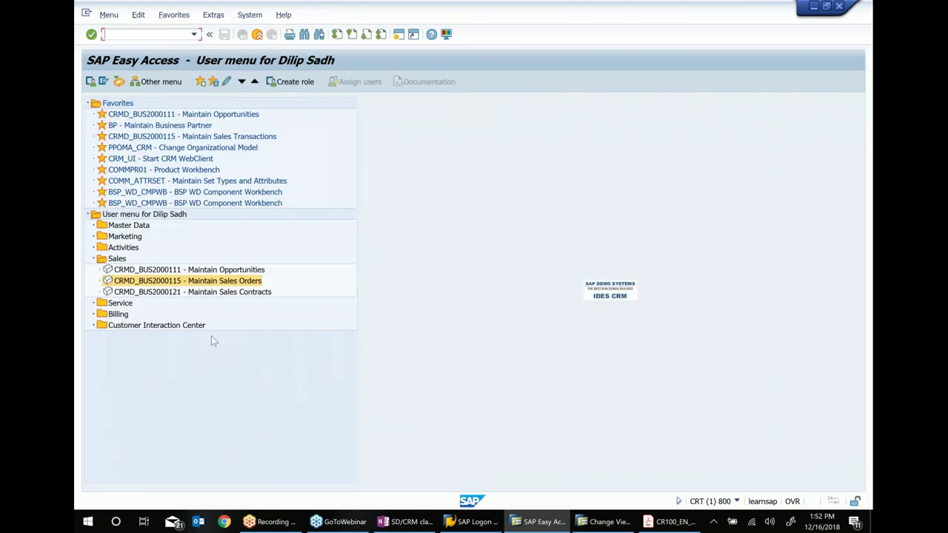
{"action": "double_click", "coordinate": [226, 283]}
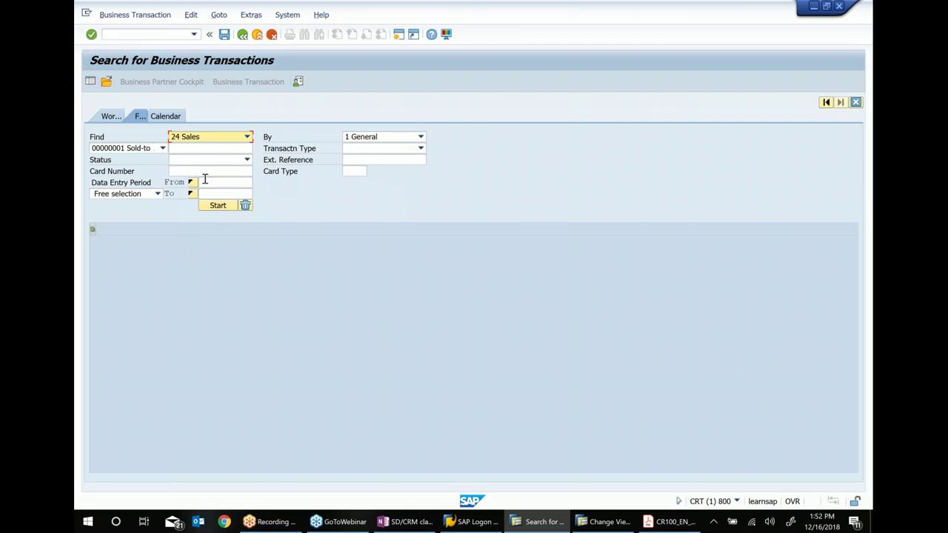
{"action": "left_click", "coordinate": [90, 82]}
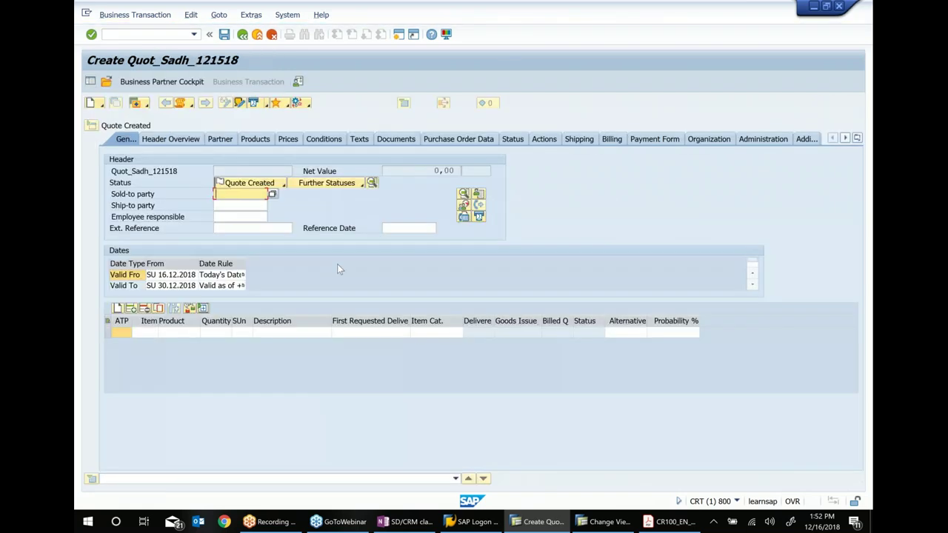
Enter 19MegaStore as the sold-to party of the new quotation and show its status details
{"action": "key", "text": "BackSpace"}
{"action": "key", "text": "Down"}
{"action": "key", "text": "Return"}
{"action": "key", "text": "Return"}
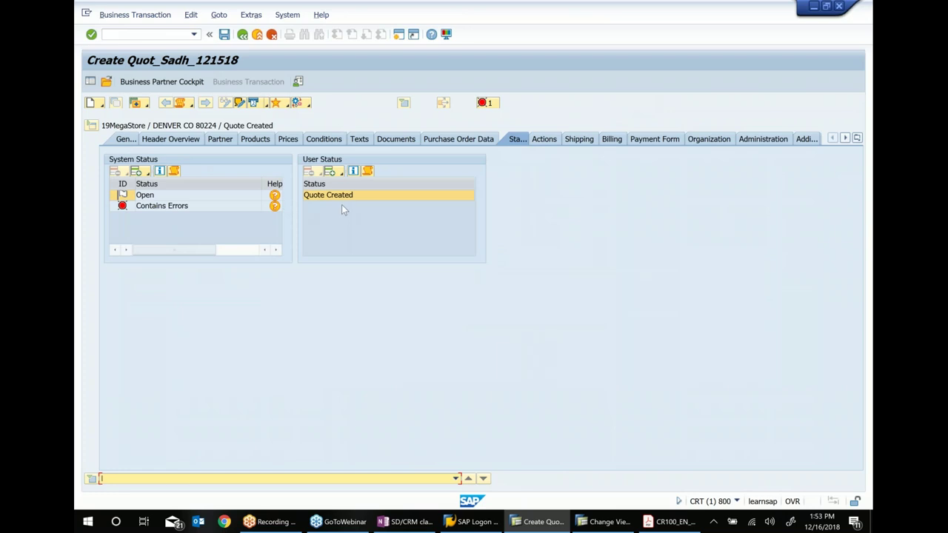
Review the Z012 settings and the OneNote exercise list, and check which user statuses the new quotation offers
{"action": "left_click", "coordinate": [601, 521]}
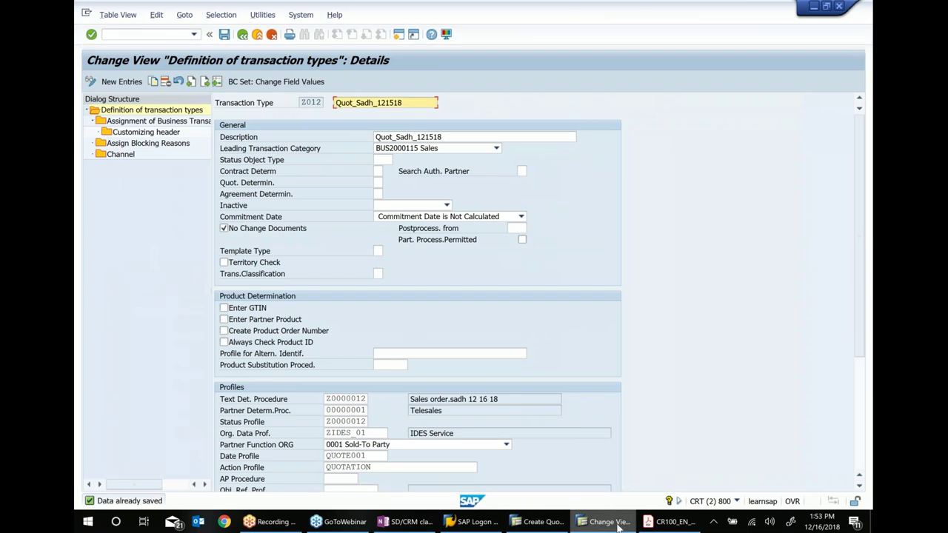
{"action": "left_click", "coordinate": [406, 522]}
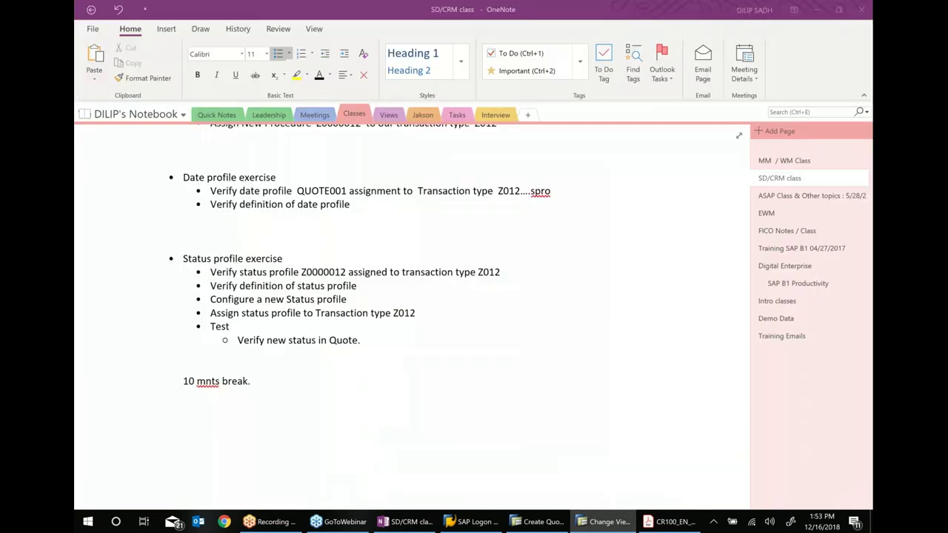
{"action": "left_click", "coordinate": [537, 522]}
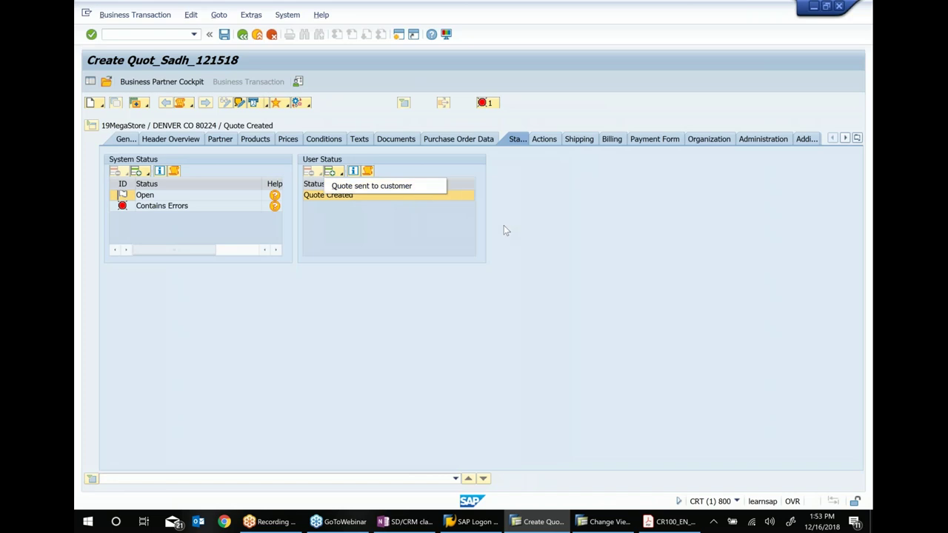
Switch to the CR100 PDF and read the pages on the status profile and the incompleteness check with its Customizing
{"action": "left_click", "coordinate": [688, 524]}
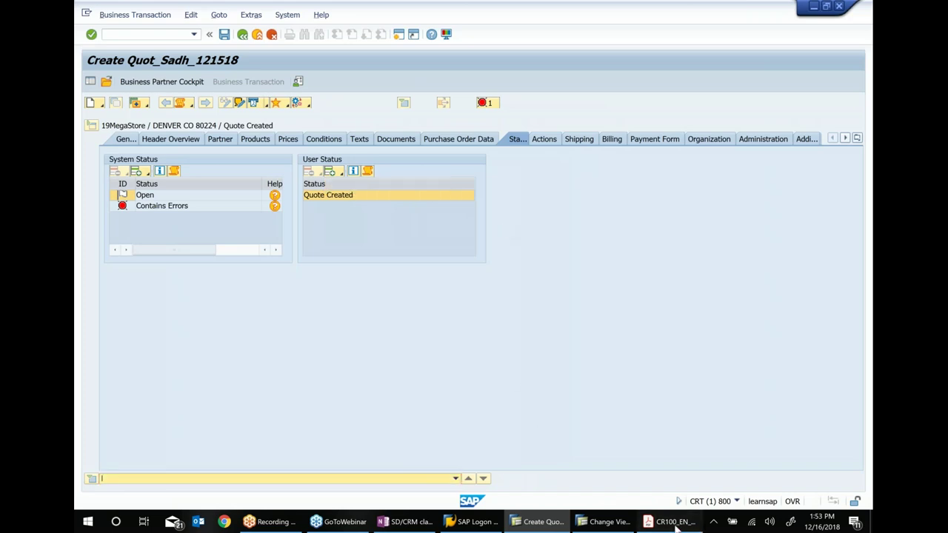
{"action": "scroll", "coordinate": [553, 330], "scroll_direction": "down", "scroll_amount": 3}
{"action": "scroll", "coordinate": [553, 331], "scroll_direction": "down", "scroll_amount": 5}
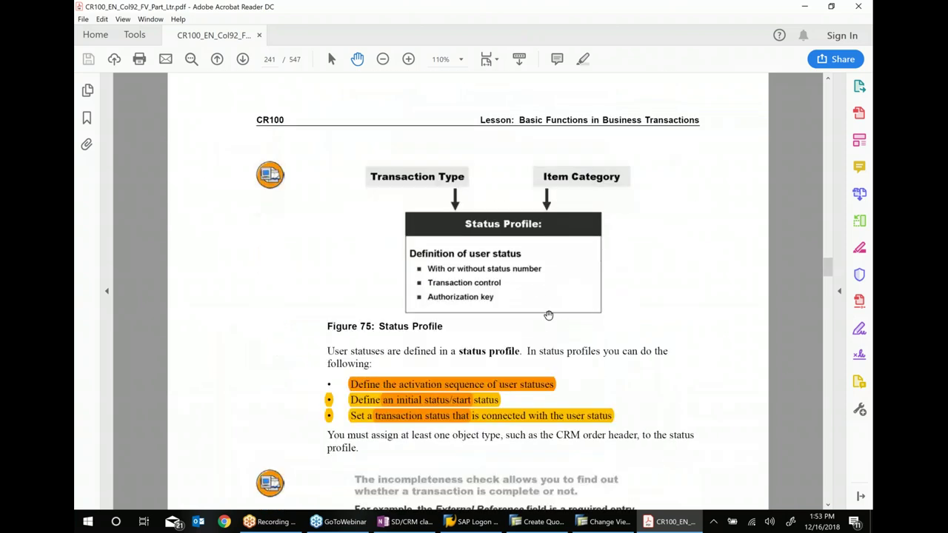
{"action": "scroll", "coordinate": [553, 329], "scroll_direction": "down", "scroll_amount": 2}
{"action": "scroll", "coordinate": [553, 330], "scroll_direction": "down", "scroll_amount": 3}
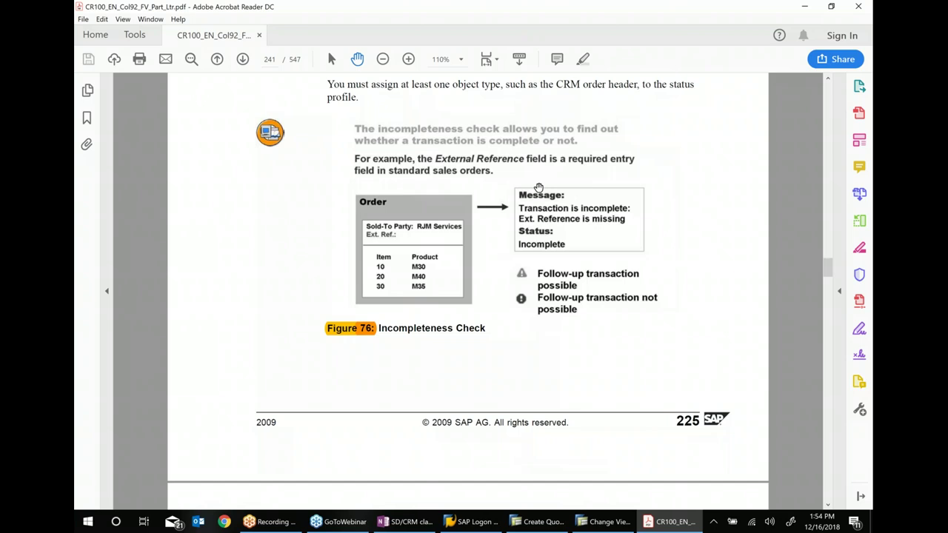
{"action": "scroll", "coordinate": [538, 187], "scroll_direction": "down", "scroll_amount": 8}
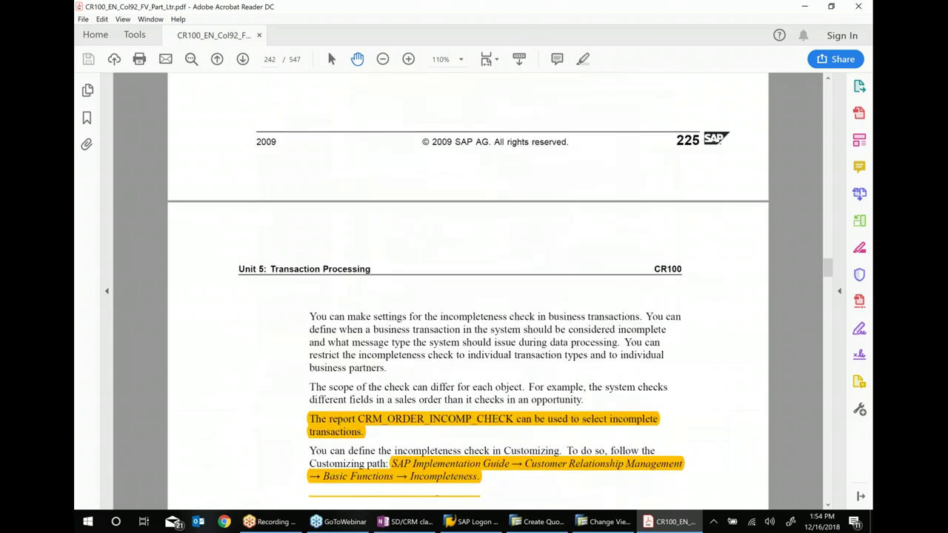
{"action": "scroll", "coordinate": [462, 303], "scroll_direction": "down", "scroll_amount": 7}
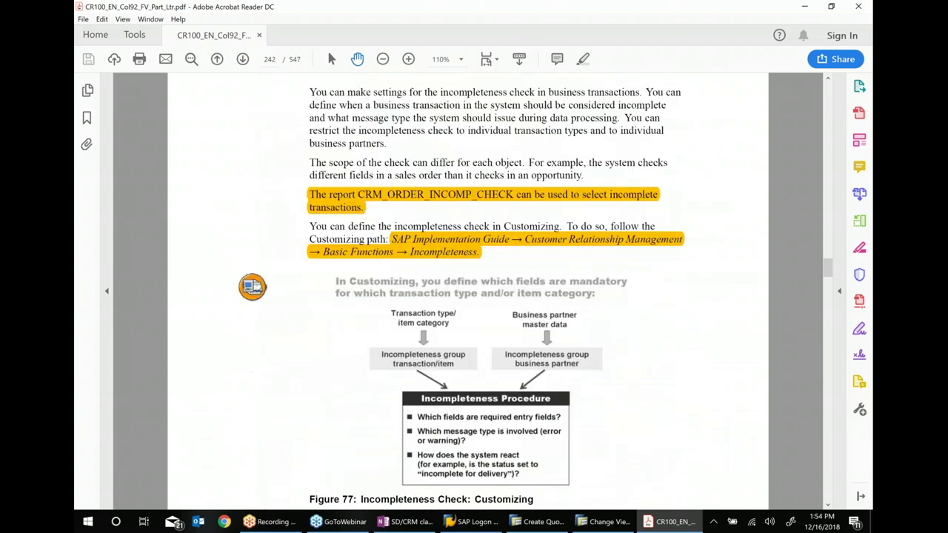
{"action": "scroll", "coordinate": [462, 304], "scroll_direction": "down", "scroll_amount": 1}
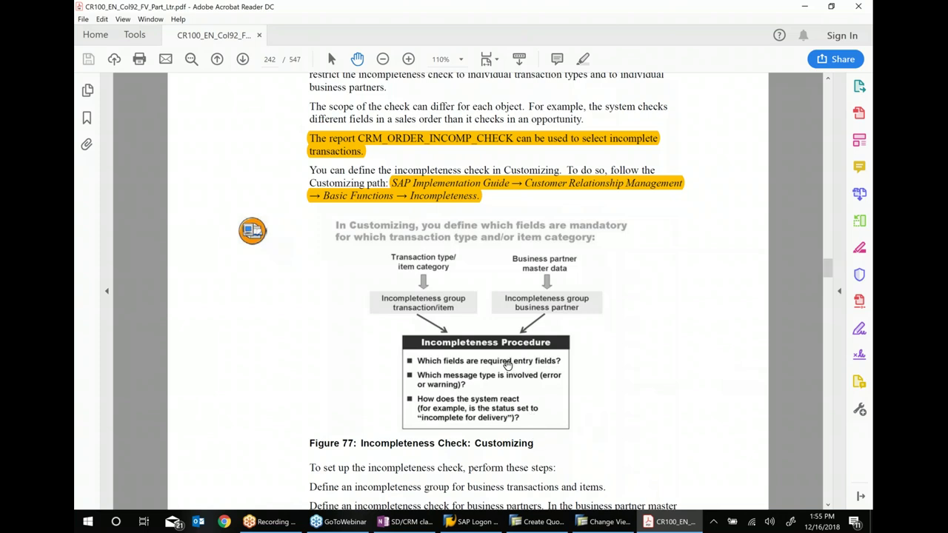
{"action": "scroll", "coordinate": [518, 387], "scroll_direction": "down", "scroll_amount": 4}
{"action": "scroll", "coordinate": [519, 392], "scroll_direction": "down", "scroll_amount": 12}
{"action": "scroll", "coordinate": [508, 353], "scroll_direction": "down", "scroll_amount": 15}
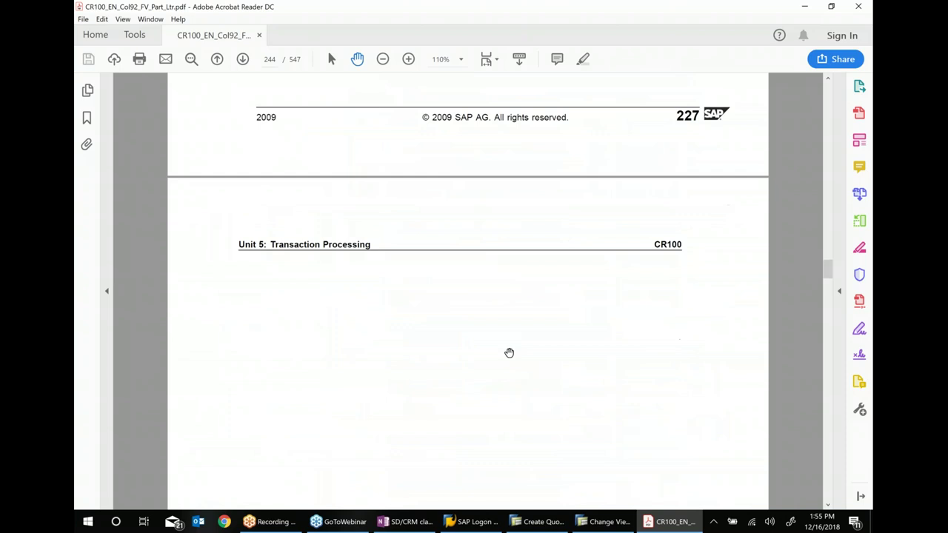
Page forward through the CR100 PDF past the Unit 5 exercises to the start of Unit 6, Activity Management
{"action": "left_click", "coordinate": [243, 60]}
{"action": "left_click", "coordinate": [243, 60]}
{"action": "left_click", "coordinate": [243, 60]}
{"action": "left_click", "coordinate": [243, 60]}
{"action": "left_click", "coordinate": [242, 60]}
{"action": "left_click", "coordinate": [243, 60]}
{"action": "left_click", "coordinate": [243, 60]}
{"action": "left_click", "coordinate": [243, 60]}
{"action": "left_click", "coordinate": [243, 60]}
{"action": "left_click", "coordinate": [243, 60]}
{"action": "left_click", "coordinate": [243, 60]}
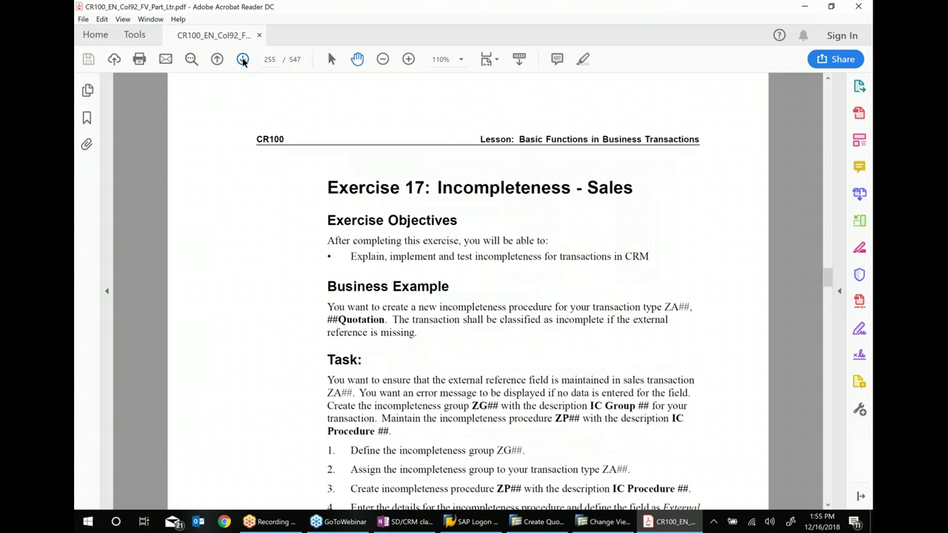
{"action": "left_click", "coordinate": [243, 60]}
{"action": "left_click", "coordinate": [243, 60]}
{"action": "left_click", "coordinate": [243, 60]}
{"action": "left_click", "coordinate": [242, 60]}
{"action": "left_click", "coordinate": [243, 60]}
{"action": "left_click", "coordinate": [243, 60]}
{"action": "left_click", "coordinate": [243, 60]}
{"action": "left_click", "coordinate": [243, 60]}
{"action": "left_click", "coordinate": [243, 60]}
{"action": "left_click", "coordinate": [243, 60]}
{"action": "left_click", "coordinate": [242, 60]}
{"action": "left_click", "coordinate": [243, 60]}
{"action": "left_click", "coordinate": [243, 60]}
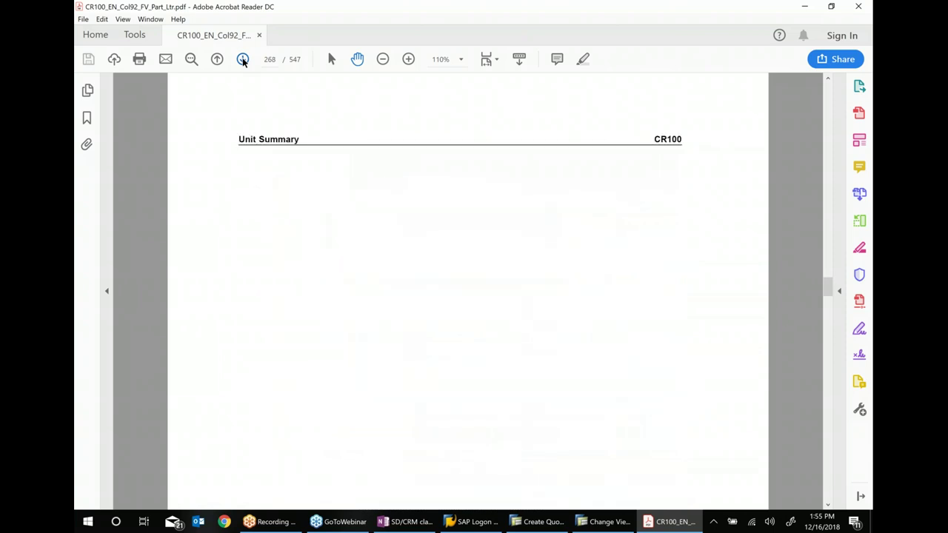
{"action": "left_click", "coordinate": [243, 60]}
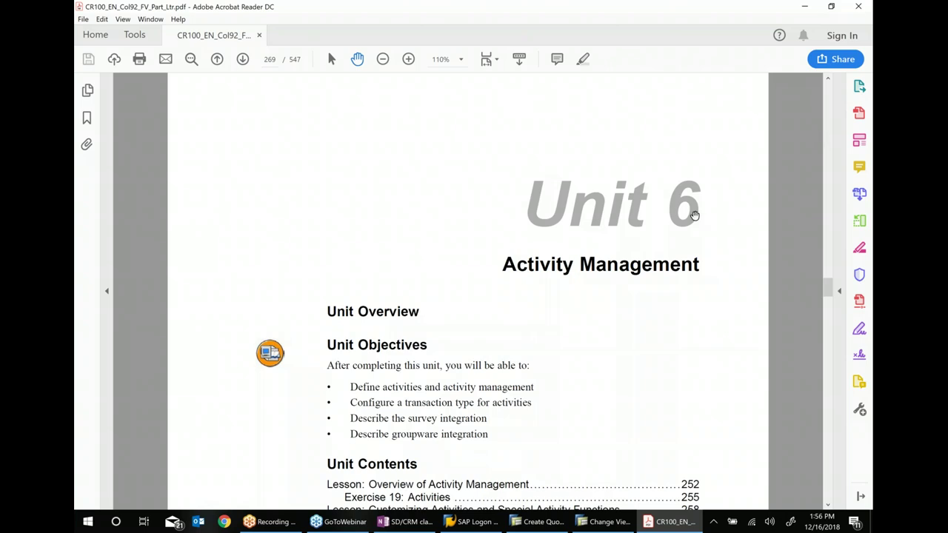
Read the Unit 6 objectives and contents and the opening of the lesson Overview of Activity Management
{"action": "scroll", "coordinate": [707, 260], "scroll_direction": "down", "scroll_amount": 4}
{"action": "scroll", "coordinate": [465, 259], "scroll_direction": "down", "scroll_amount": 2}
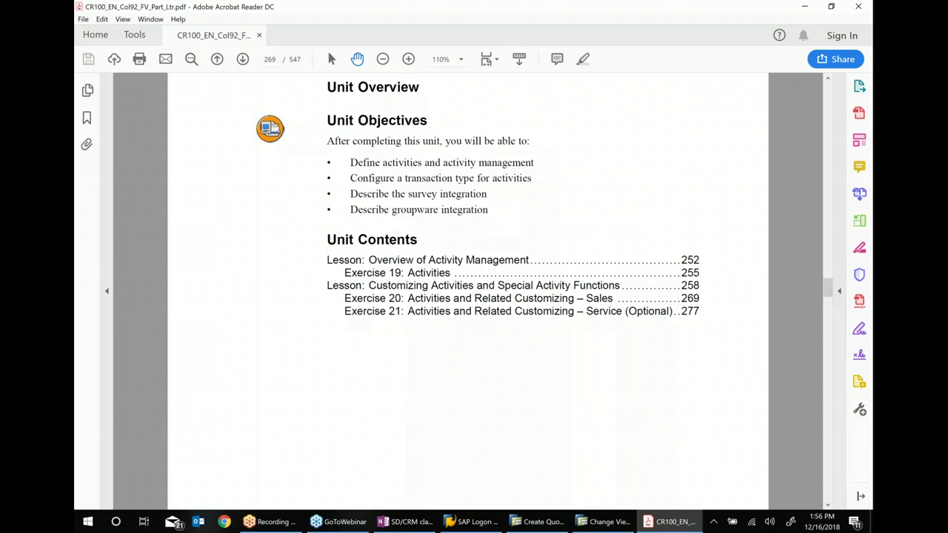
{"action": "scroll", "coordinate": [616, 253], "scroll_direction": "down", "scroll_amount": 1}
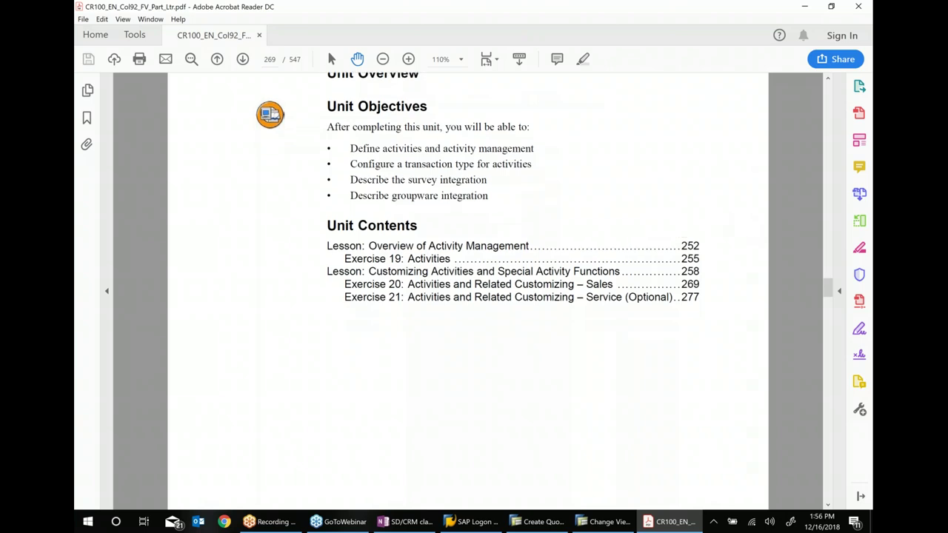
{"action": "scroll", "coordinate": [450, 235], "scroll_direction": "down", "scroll_amount": 2}
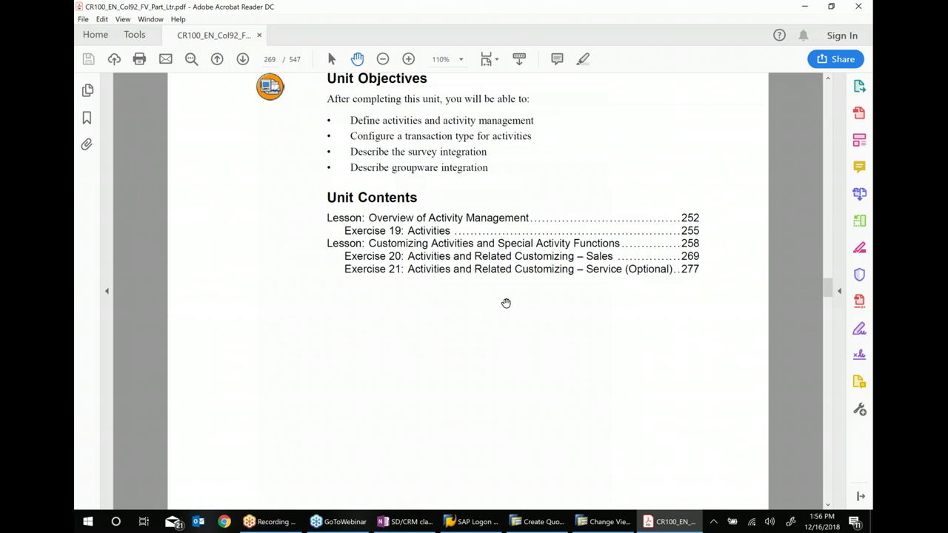
{"action": "scroll", "coordinate": [505, 303], "scroll_direction": "down", "scroll_amount": 15}
{"action": "scroll", "coordinate": [506, 303], "scroll_direction": "down", "scroll_amount": 7}
{"action": "scroll", "coordinate": [506, 302], "scroll_direction": "down", "scroll_amount": 10}
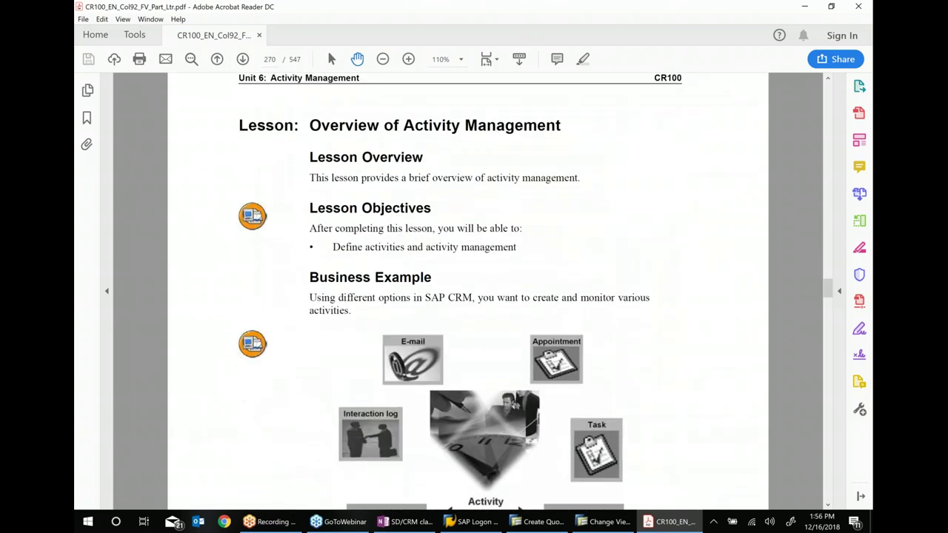
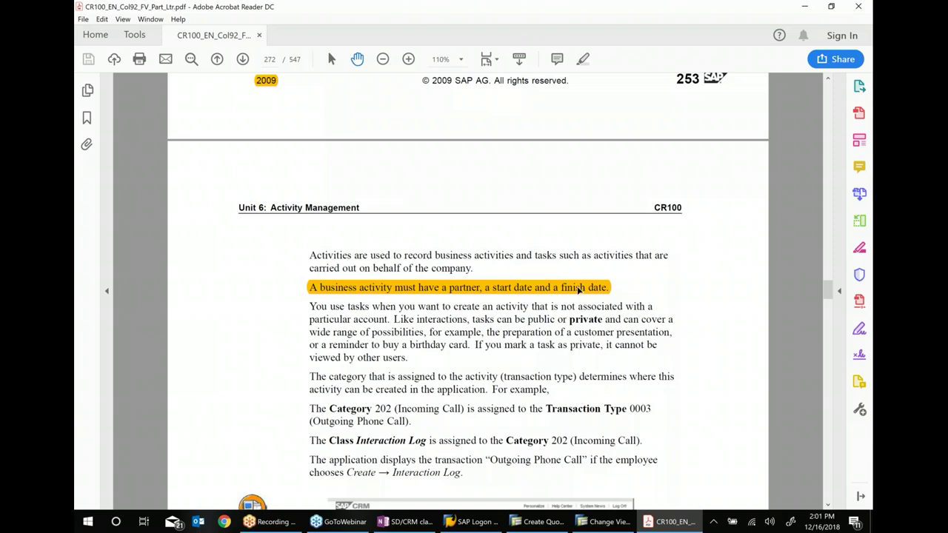
Read how the lesson explains business activities, tasks, categories and the WebClient UI up to Exercise 19, then put the PDF away
{"action": "scroll", "coordinate": [546, 415], "scroll_direction": "down", "scroll_amount": 5}
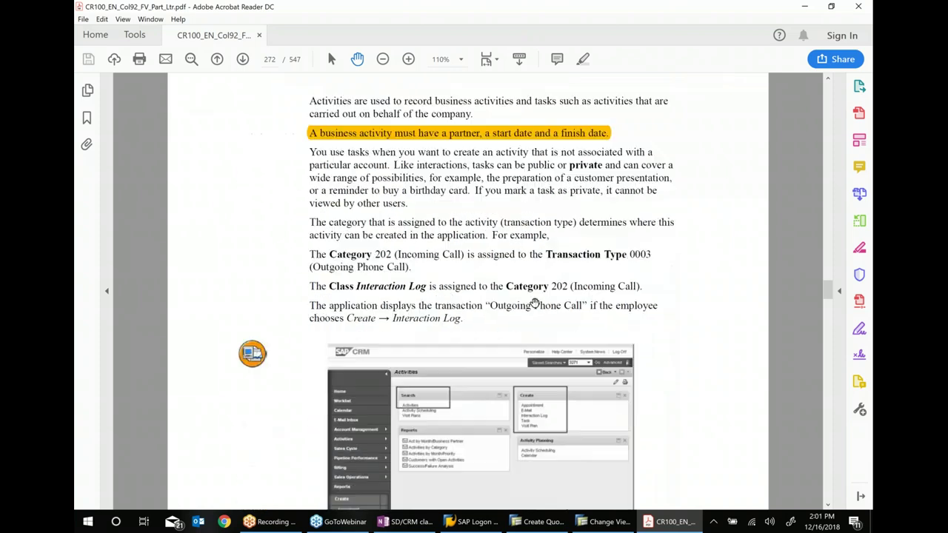
{"action": "scroll", "coordinate": [535, 304], "scroll_direction": "down", "scroll_amount": 2}
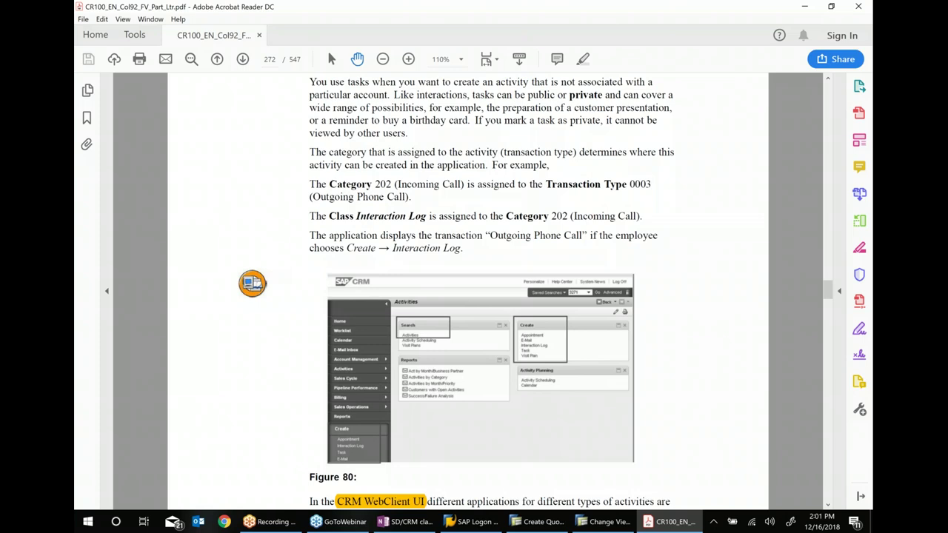
{"action": "scroll", "coordinate": [393, 205], "scroll_direction": "down", "scroll_amount": 3}
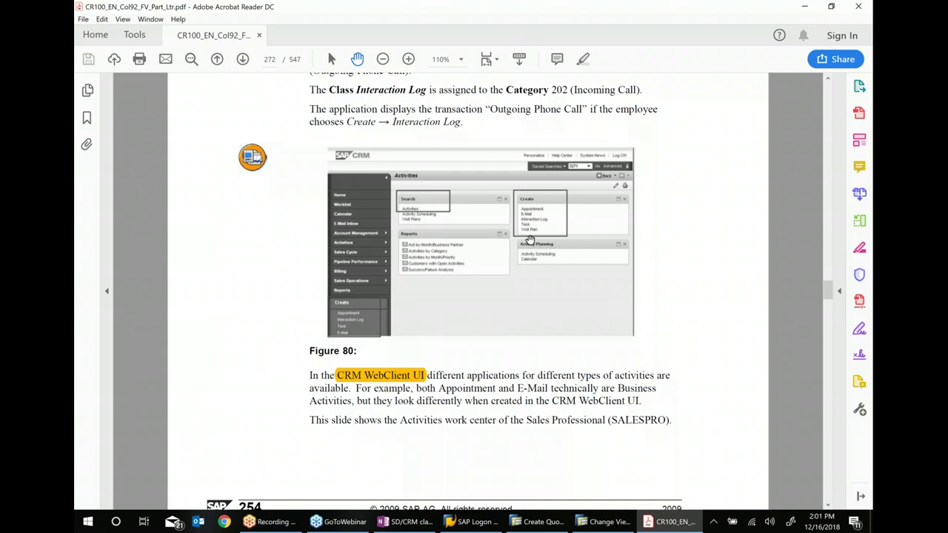
{"action": "scroll", "coordinate": [515, 245], "scroll_direction": "down", "scroll_amount": 8}
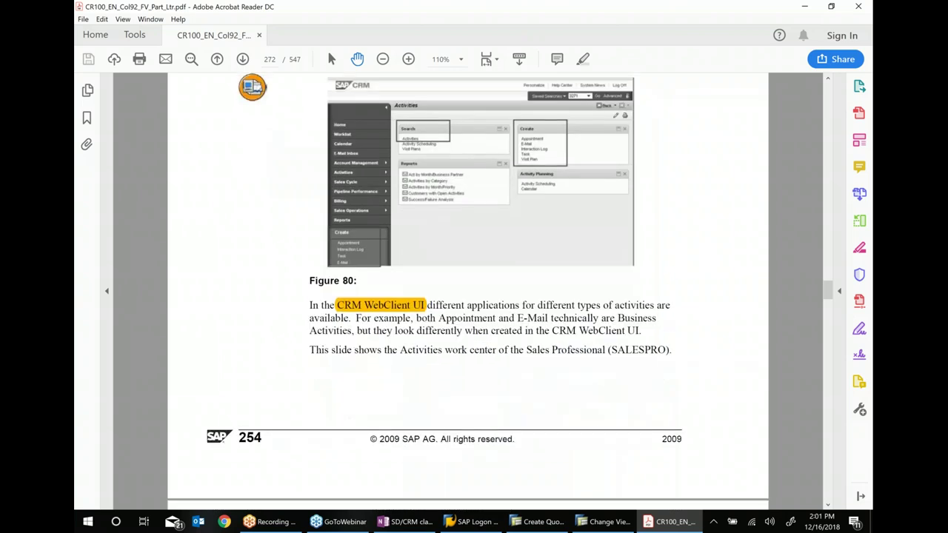
{"action": "scroll", "coordinate": [470, 134], "scroll_direction": "down", "scroll_amount": 3}
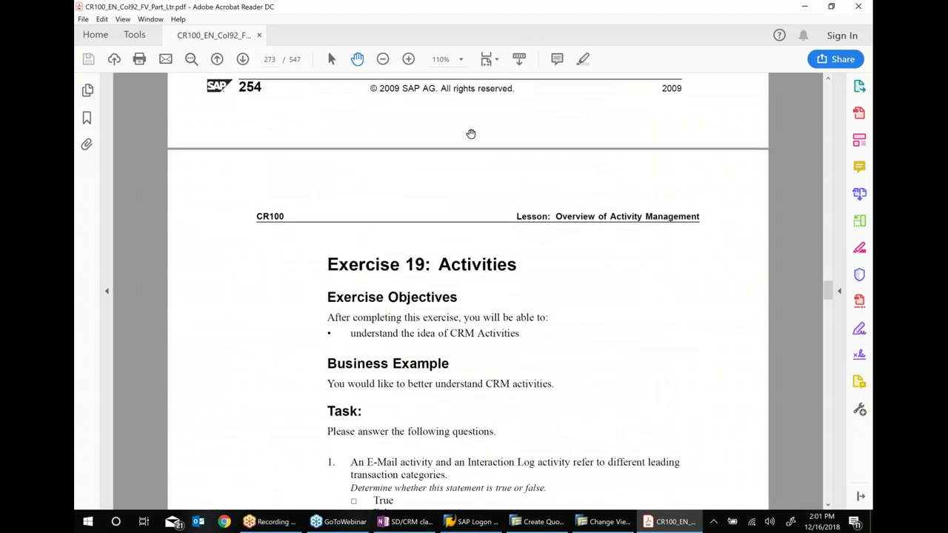
{"action": "scroll", "coordinate": [567, 274], "scroll_direction": "down", "scroll_amount": 2}
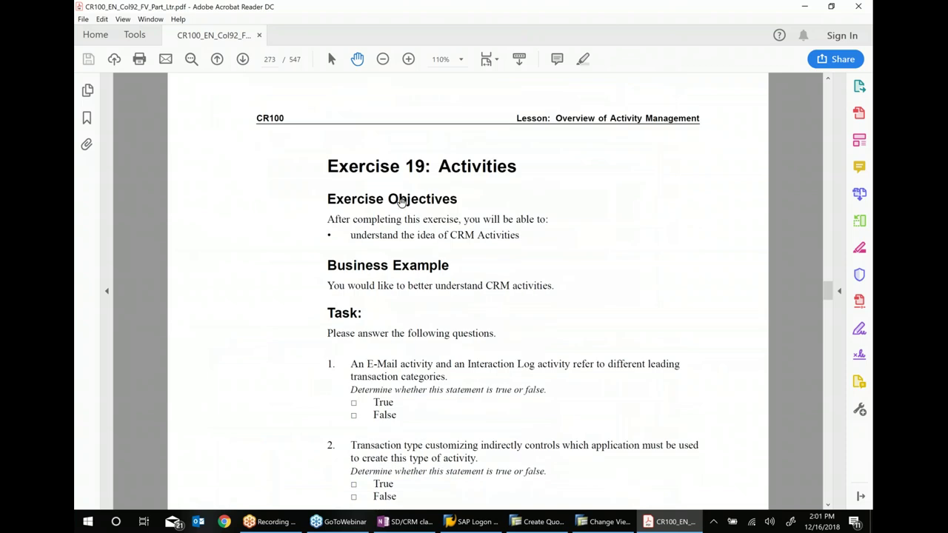
{"action": "left_click", "coordinate": [804, 6]}
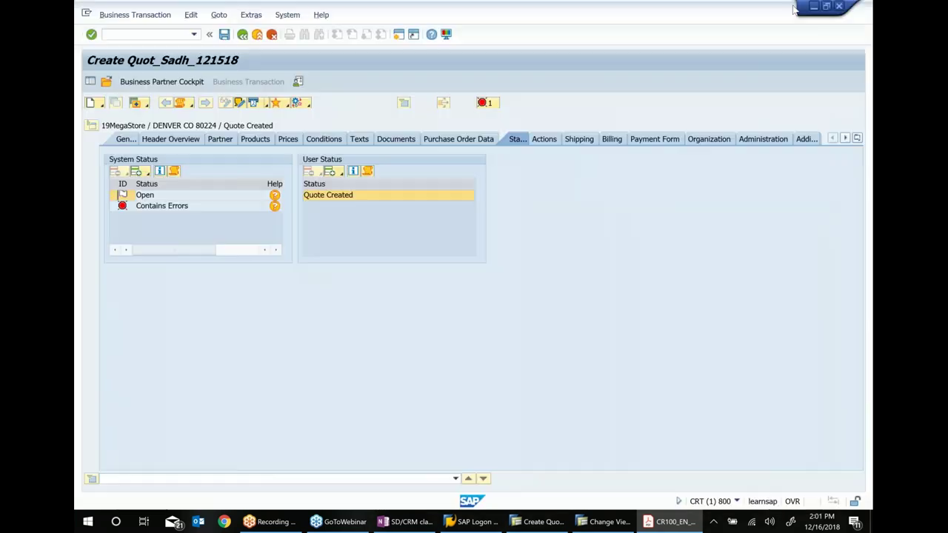
In the OneNote SD/CRM class page, add the bullet "Create an Activity exercise" below the "10 mnts break." line
{"action": "left_click", "coordinate": [409, 522]}
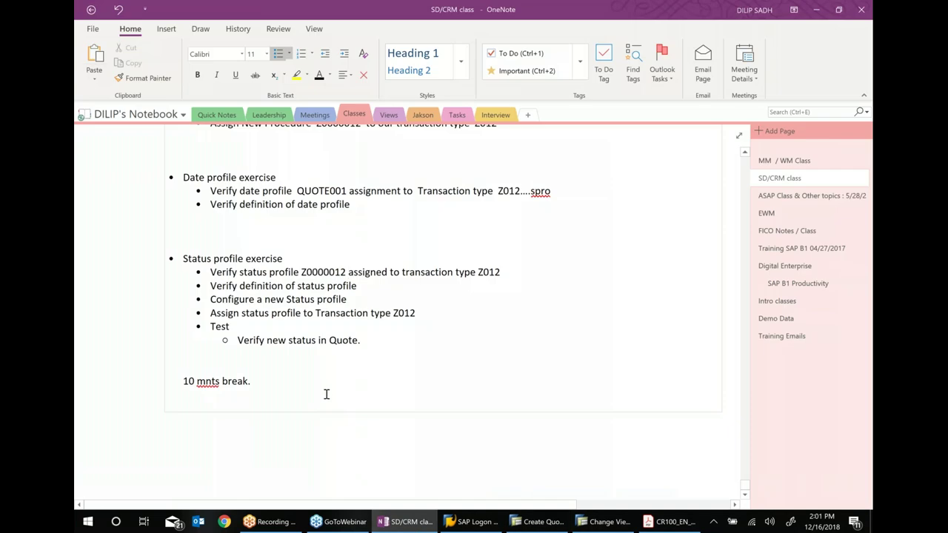
{"action": "left_click", "coordinate": [318, 380]}
{"action": "key", "text": "Return"}
{"action": "key", "text": "Return"}
{"action": "key", "text": "Return"}
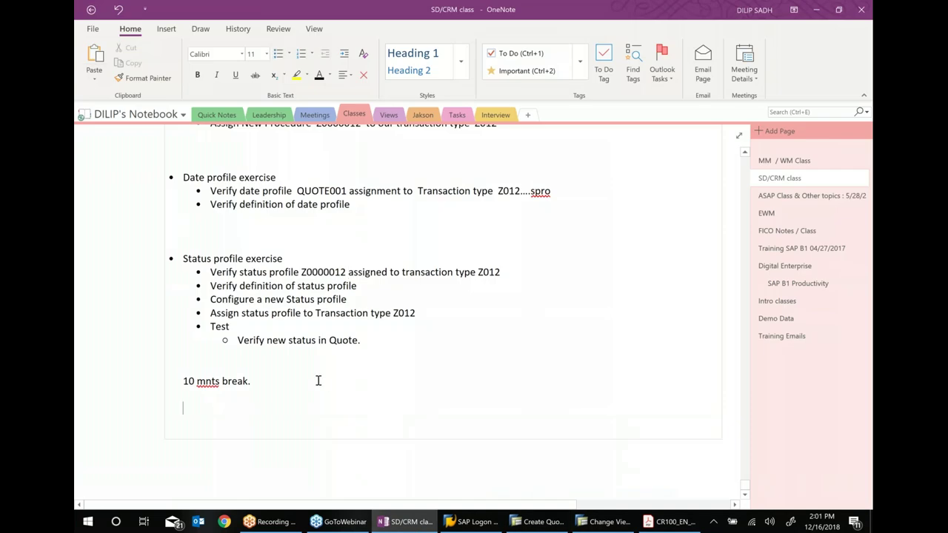
{"action": "type", "text": "* CREA"}
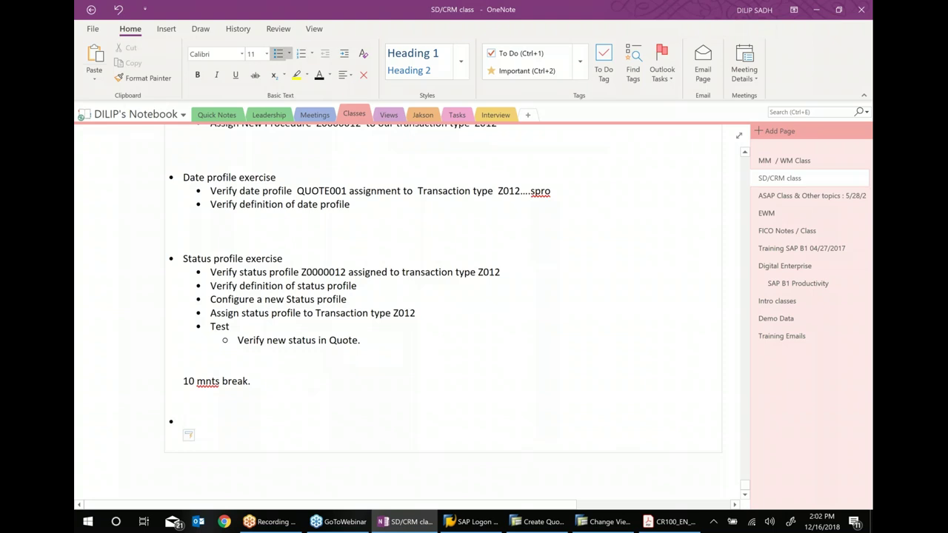
{"action": "type", "text": "TE"}
{"action": "key", "text": "BackSpace"}
{"action": "key", "text": "BackSpace"}
{"action": "key", "text": "BackSpace"}
{"action": "key", "text": "BackSpace"}
{"action": "key", "text": "BackSpace"}
{"action": "type", "text": "reate an ct"}
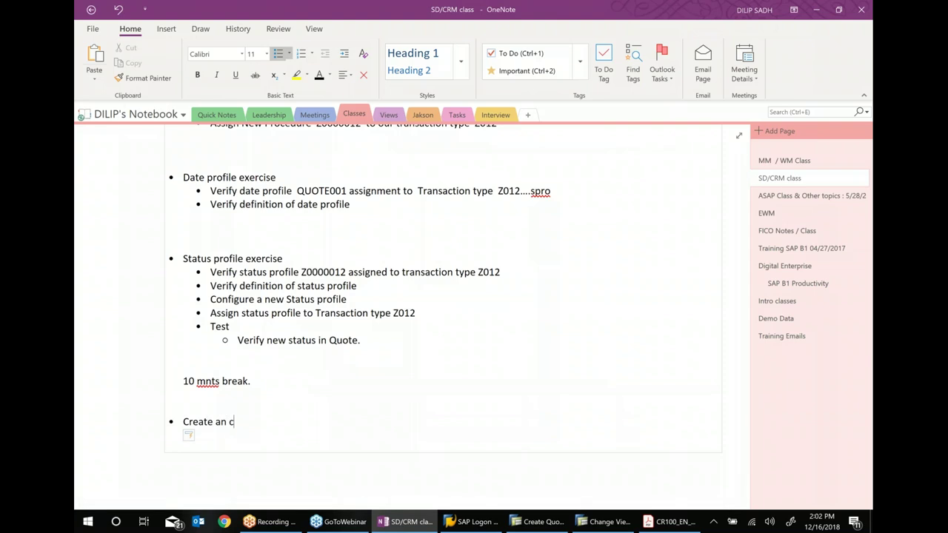
{"action": "key", "text": "BackSpace"}
{"action": "key", "text": "BackSpace"}
{"action": "type", "text": "Activity exercise"}
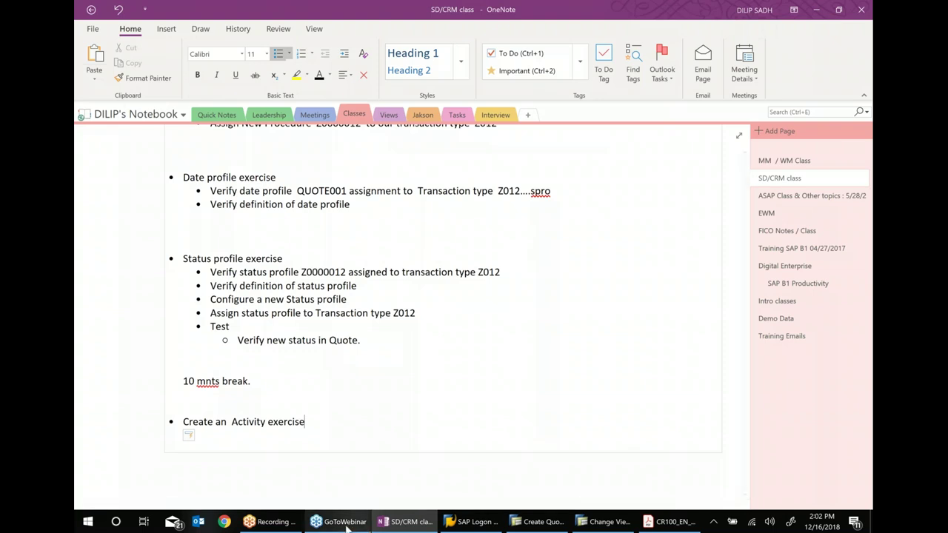
Switch back to the SAP quotation session and leave the new quotation without saving it
{"action": "left_click", "coordinate": [533, 523]}
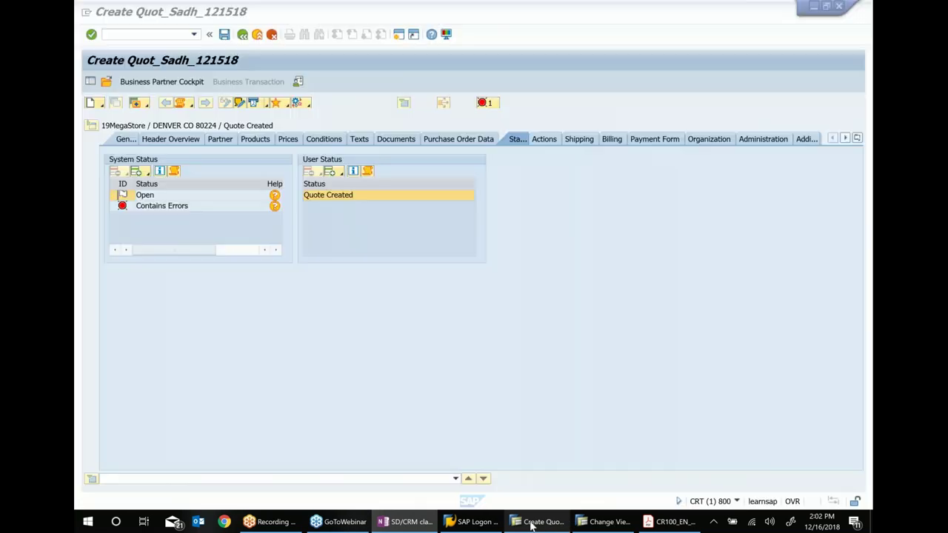
{"action": "left_click", "coordinate": [241, 35]}
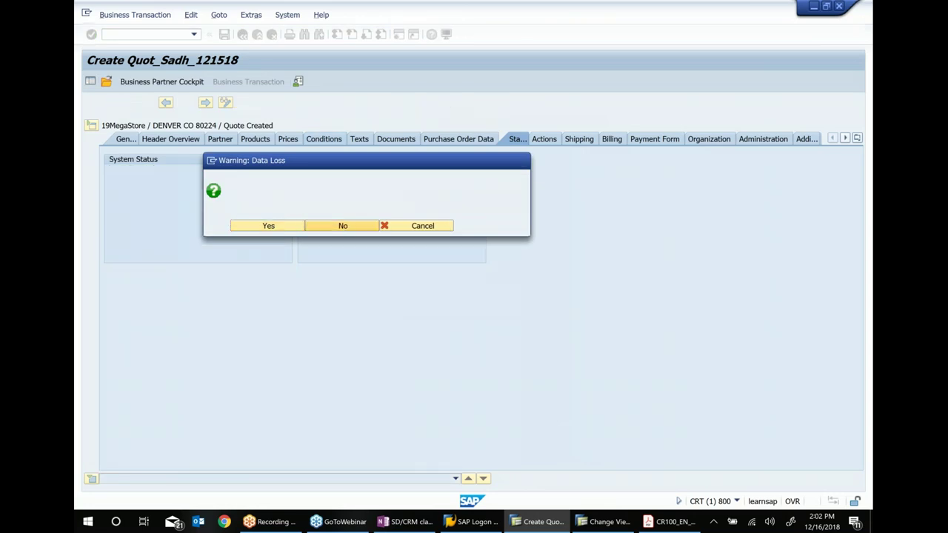
{"action": "left_click", "coordinate": [343, 226]}
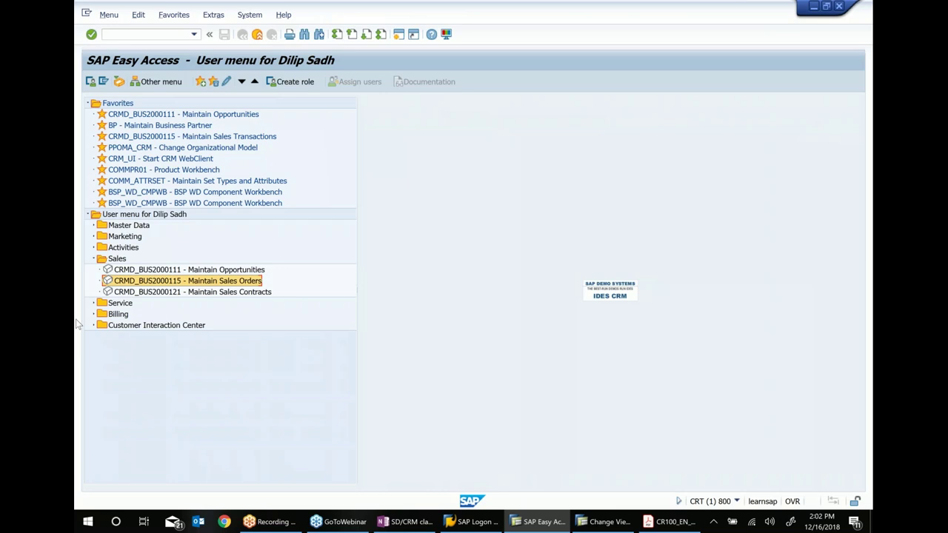
Collapse the Sales folder, open Maintain Activities (CRMD_BUS2000126) from the Activities folder and start a new appointment
{"action": "double_click", "coordinate": [117, 257]}
{"action": "left_click", "coordinate": [124, 248]}
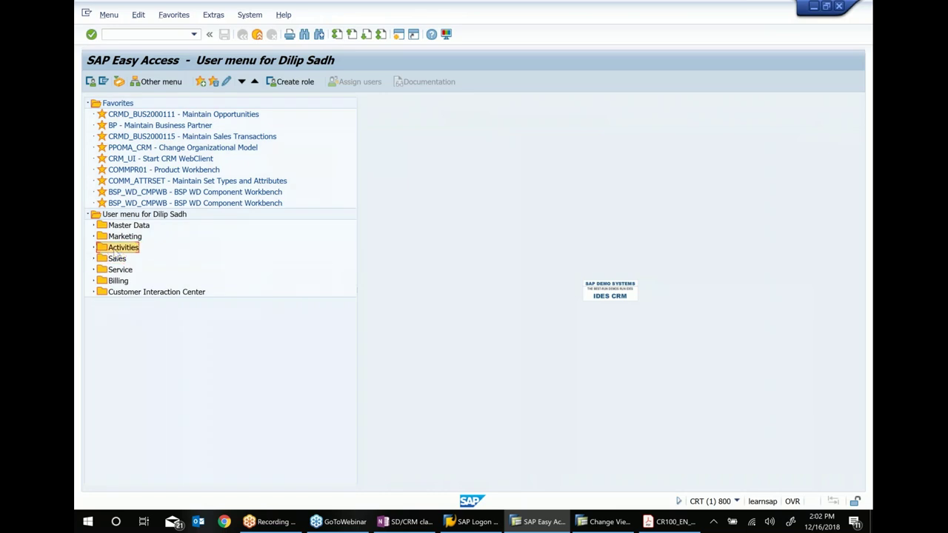
{"action": "left_click", "coordinate": [93, 248]}
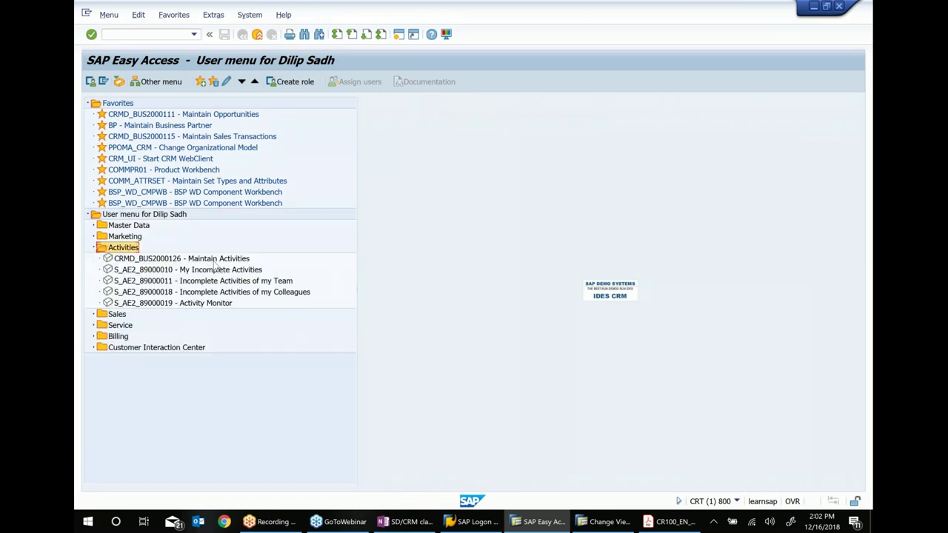
{"action": "left_click", "coordinate": [212, 261]}
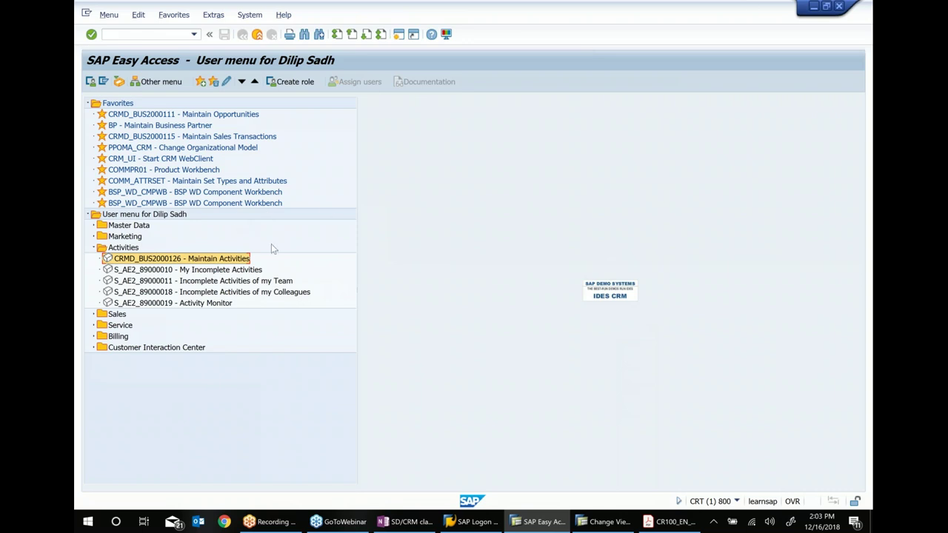
{"action": "double_click", "coordinate": [240, 258]}
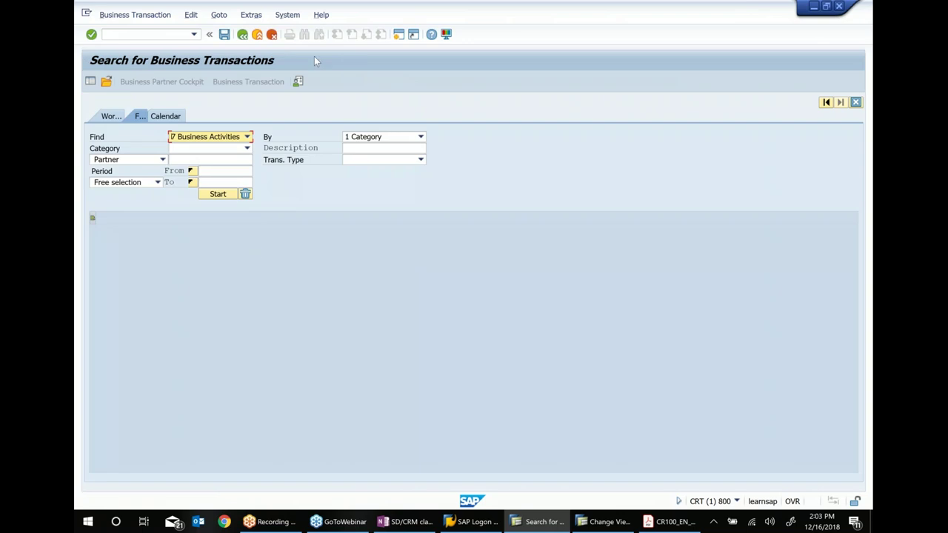
{"action": "left_click", "coordinate": [90, 81]}
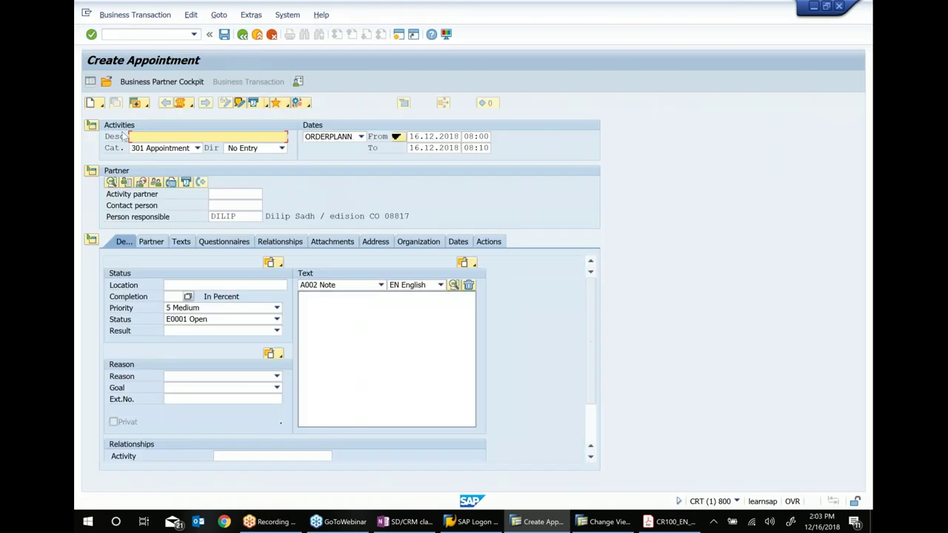
{"action": "left_click", "coordinate": [102, 106]}
{"action": "left_click", "coordinate": [102, 106]}
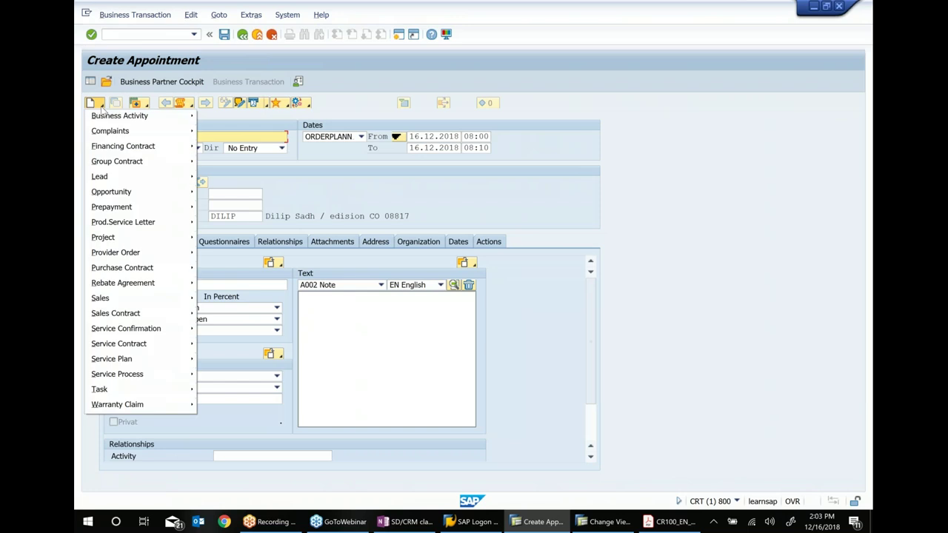
{"action": "mouse_move", "coordinate": [121, 120]}
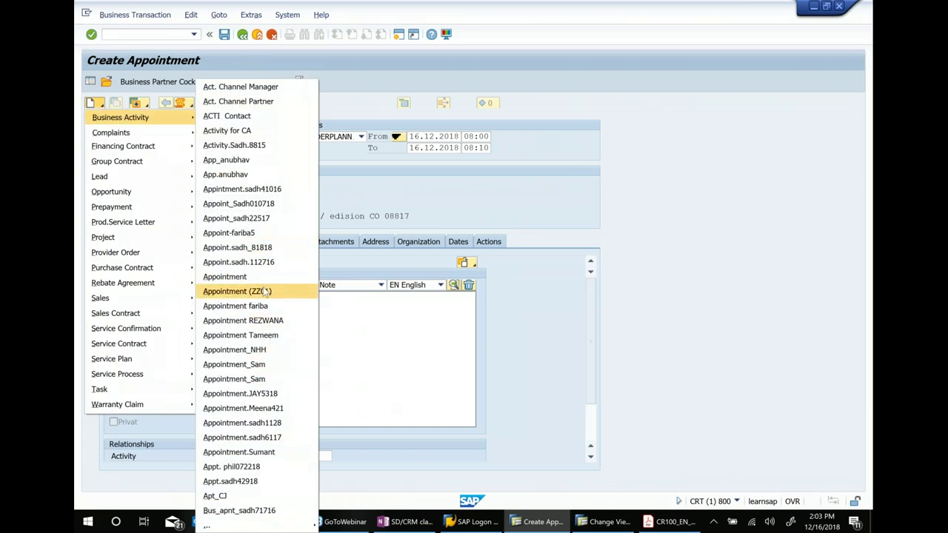
{"action": "left_click", "coordinate": [498, 321]}
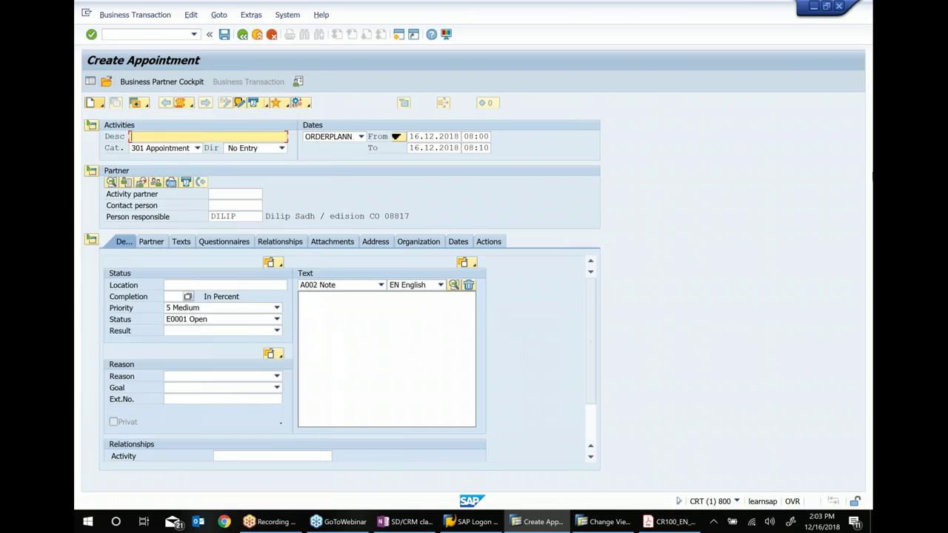
Enter "Appoitnment with customer" as the appointment's description and assign 19MegaStore as activity partner along with its main contact person
{"action": "key", "text": "BackSpace"}
{"action": "key", "text": "Down"}
{"action": "key", "text": "Return"}
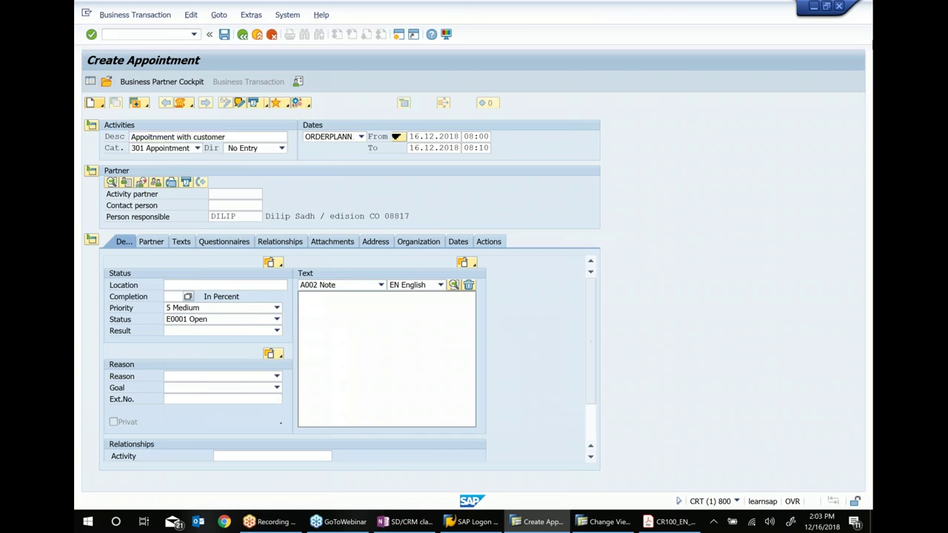
{"action": "left_click", "coordinate": [244, 196]}
{"action": "key", "text": "BackSpace"}
{"action": "key", "text": "Down"}
{"action": "key", "text": "Return"}
{"action": "key", "text": "Return"}
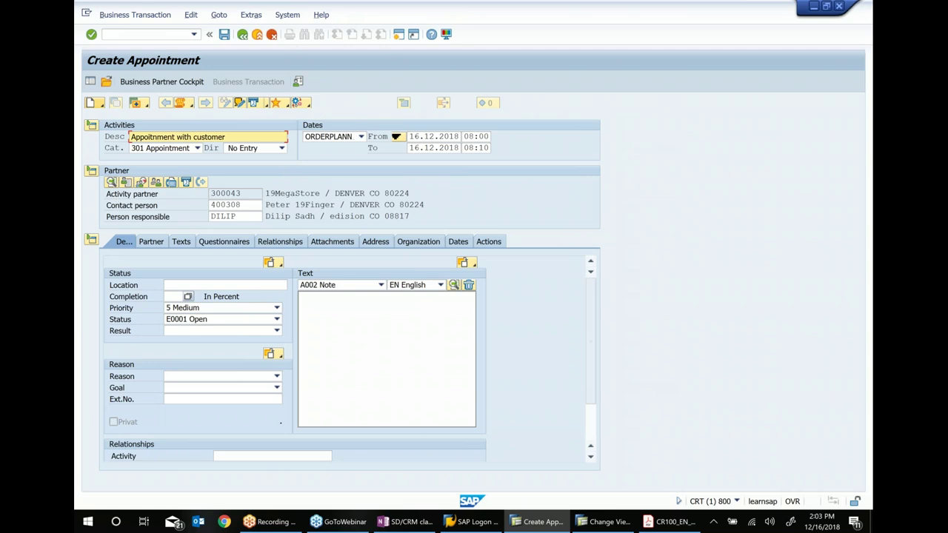
Set the appointment's location to "Customer location", its reason to Sales promotion and its goal to Arouse interest
{"action": "left_click", "coordinate": [254, 285]}
{"action": "type", "text": "Cust"}
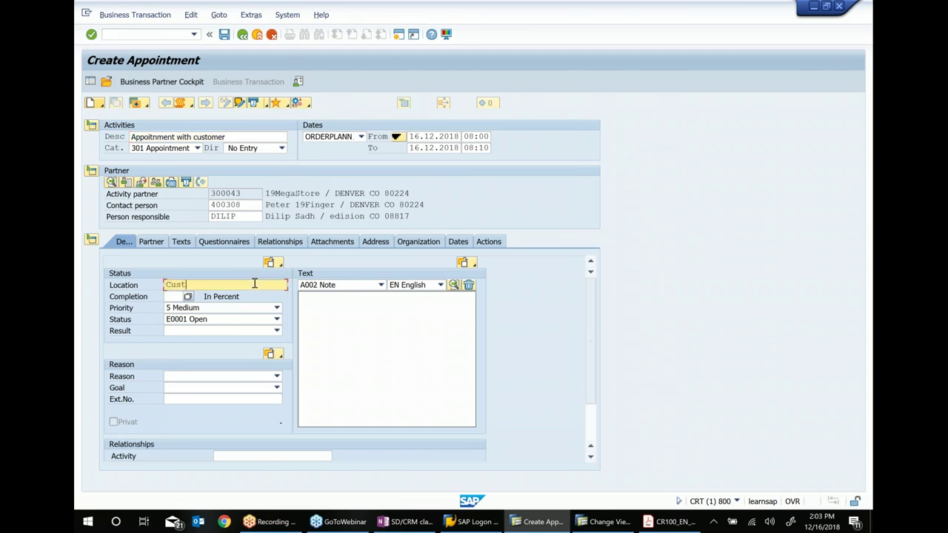
{"action": "type", "text": "omer location"}
{"action": "left_click", "coordinate": [276, 376]}
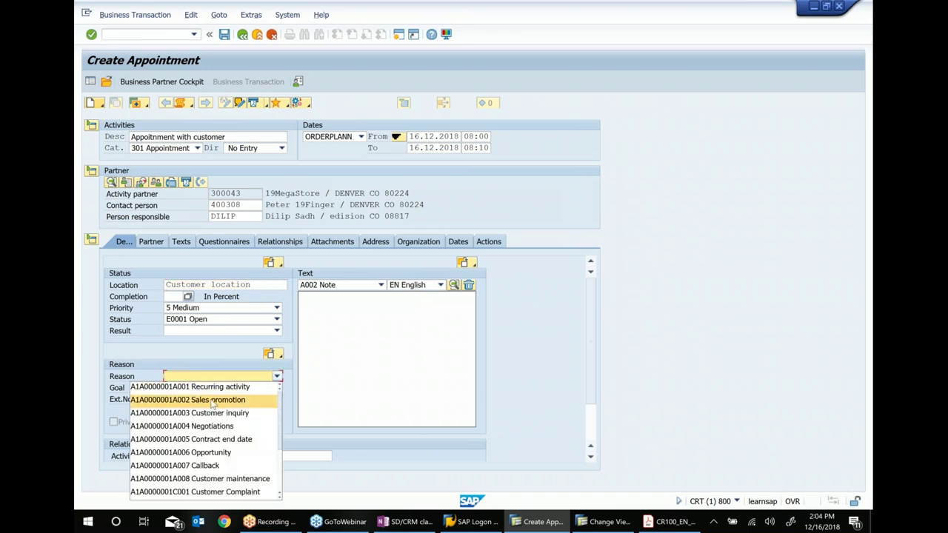
{"action": "left_click", "coordinate": [211, 399]}
{"action": "left_click", "coordinate": [275, 388]}
{"action": "left_click", "coordinate": [217, 415]}
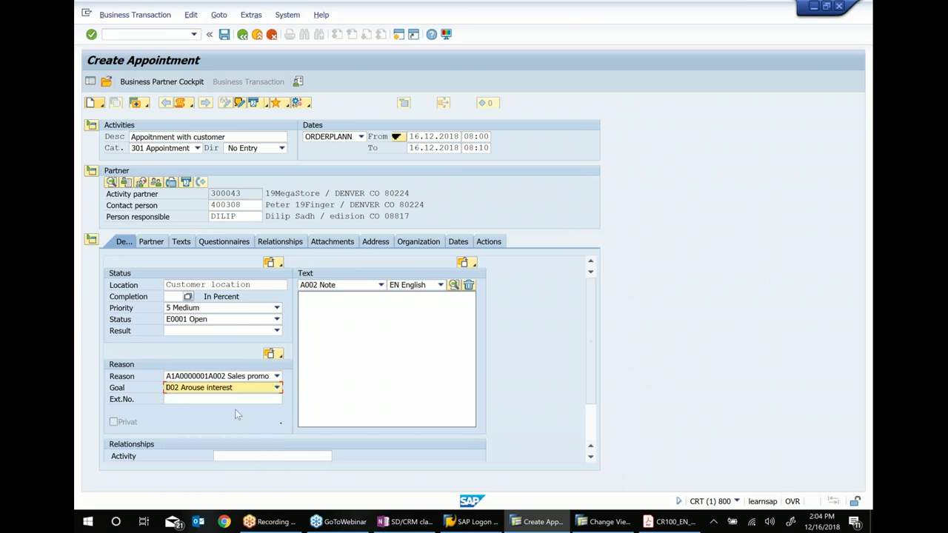
Write the note text "This is test activity" for the appointment
{"action": "left_click", "coordinate": [338, 323]}
{"action": "type", "text": "r"}
{"action": "type", "text": "S U"}
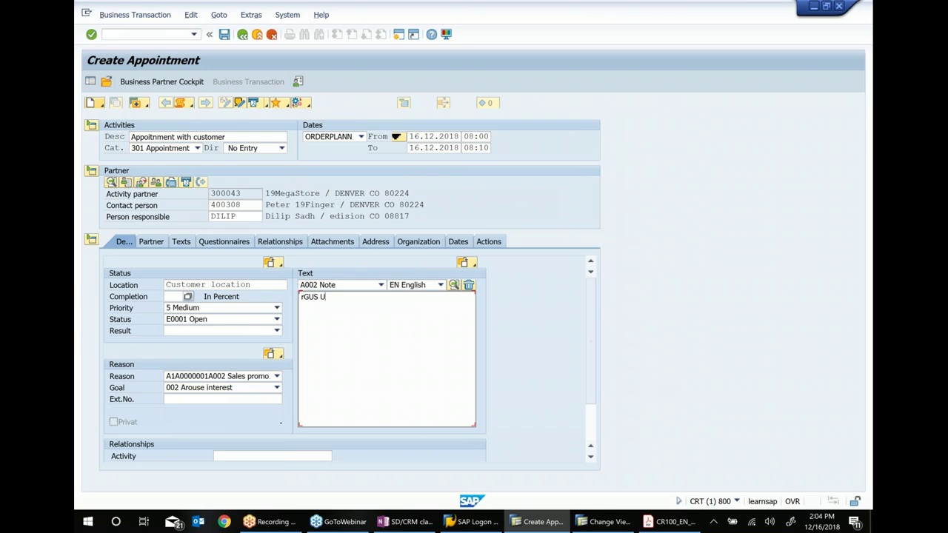
{"action": "type", "text": "S TEST ACTIVITY"}
{"action": "key", "text": "ctrl+a"}
{"action": "type", "text": "Tes"}
{"action": "key", "text": "BackSpace"}
{"action": "key", "text": "BackSpace"}
{"action": "key", "text": "BackSpace"}
{"action": "type", "text": "This is test activity"}
Set the appointment's completion to 060 percent and its priority to 3 High
{"action": "left_click", "coordinate": [177, 297]}
{"action": "left_click", "coordinate": [187, 297]}
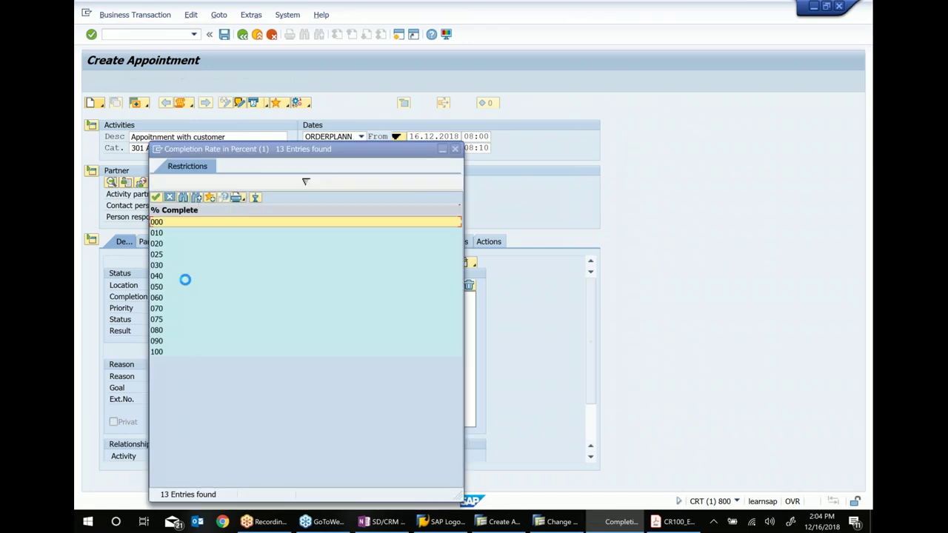
{"action": "double_click", "coordinate": [157, 297]}
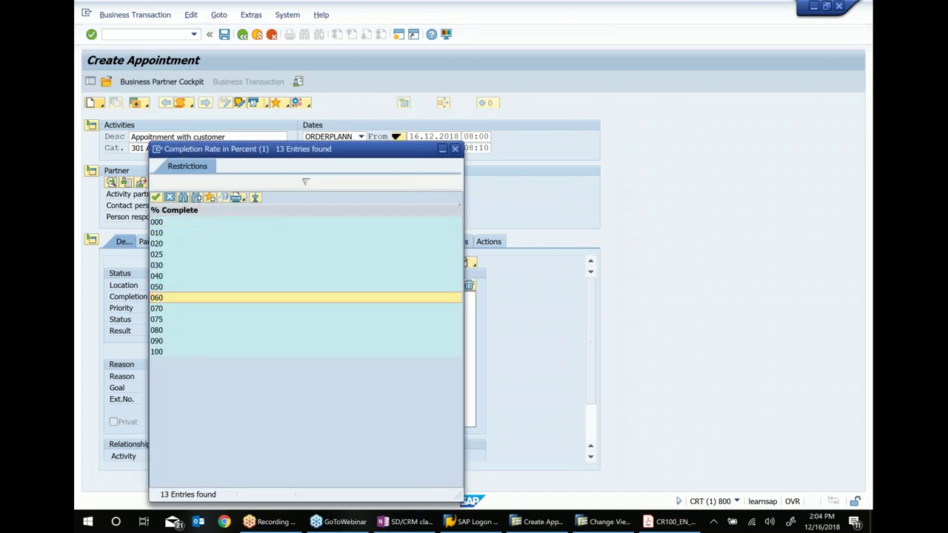
{"action": "left_click", "coordinate": [274, 309]}
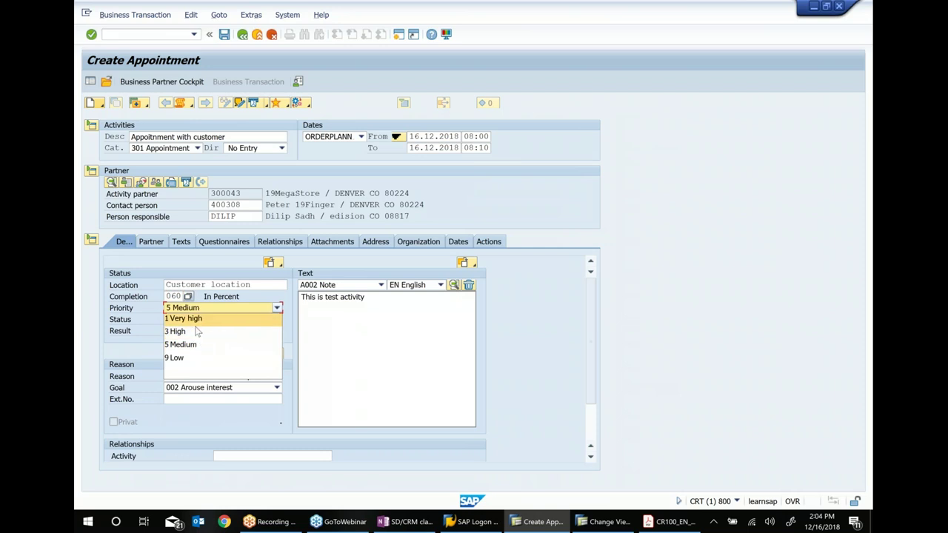
{"action": "left_click", "coordinate": [196, 330]}
Review the appointment's partners, texts, questionnaire, relationships, attachments, address, organization, dates and actions, and save the appointment
{"action": "left_click", "coordinate": [152, 243]}
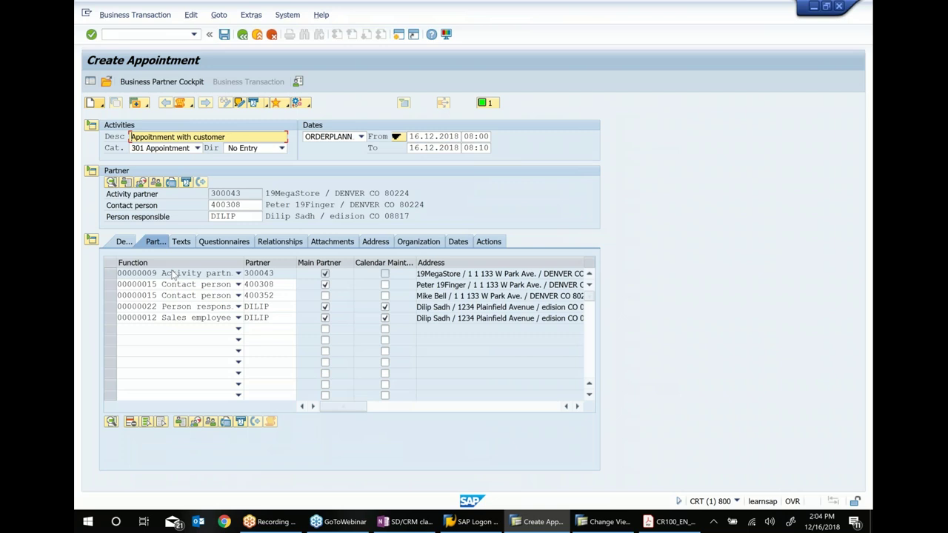
{"action": "left_click", "coordinate": [188, 245]}
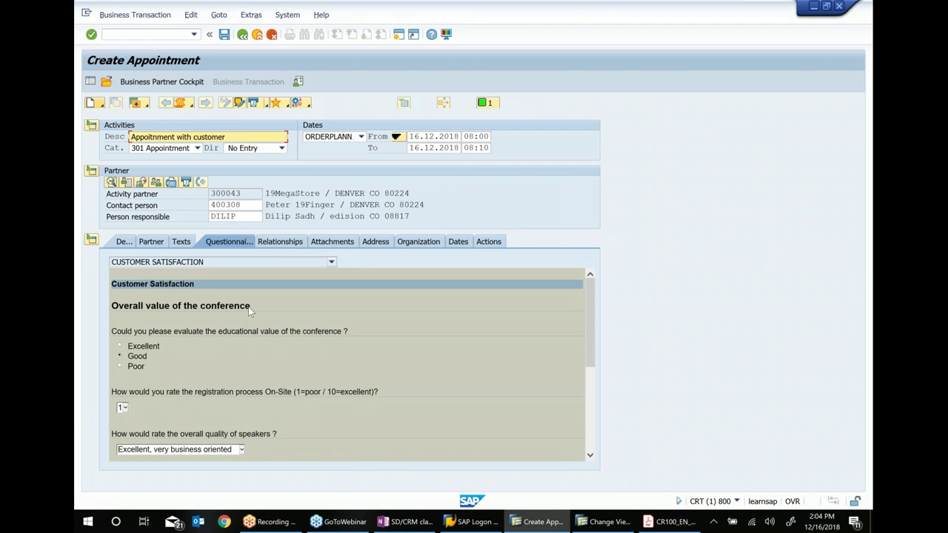
{"action": "left_click", "coordinate": [261, 242]}
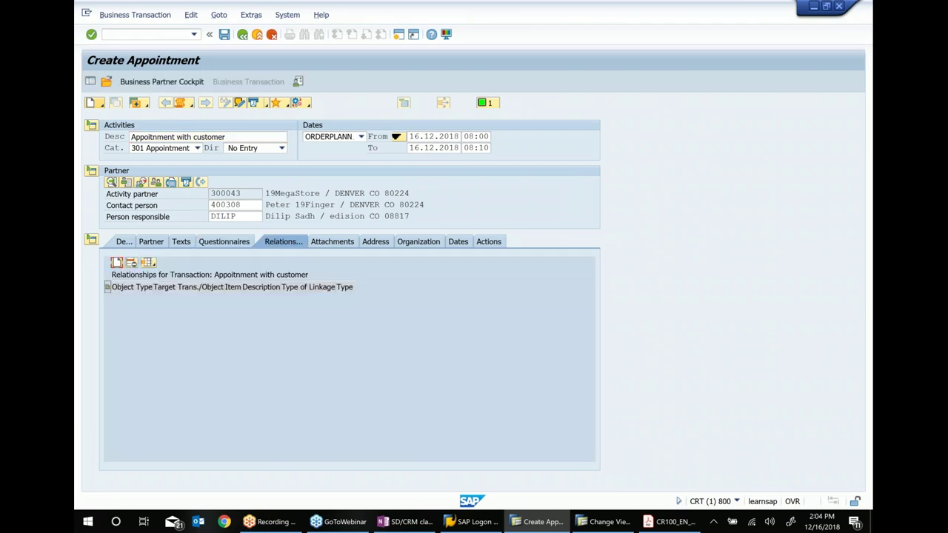
{"action": "left_click", "coordinate": [336, 243]}
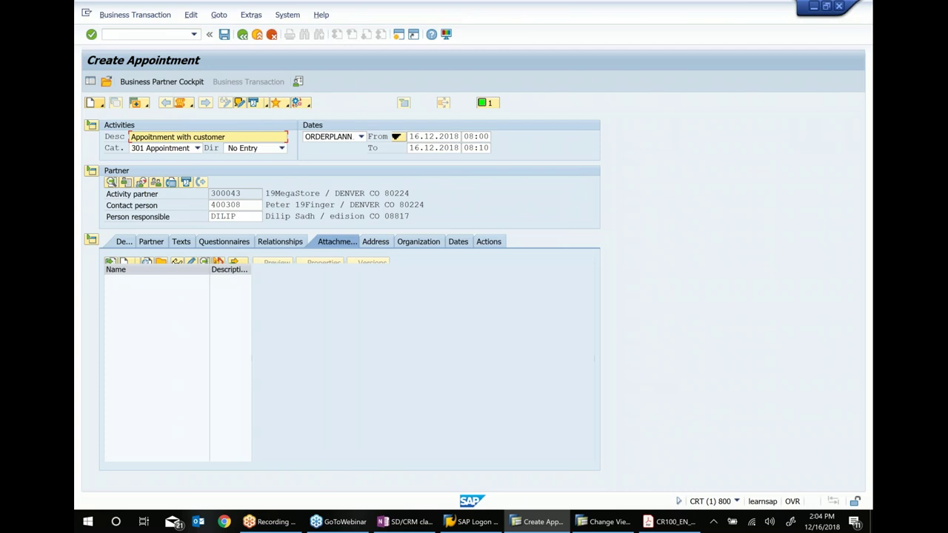
{"action": "left_click", "coordinate": [375, 242]}
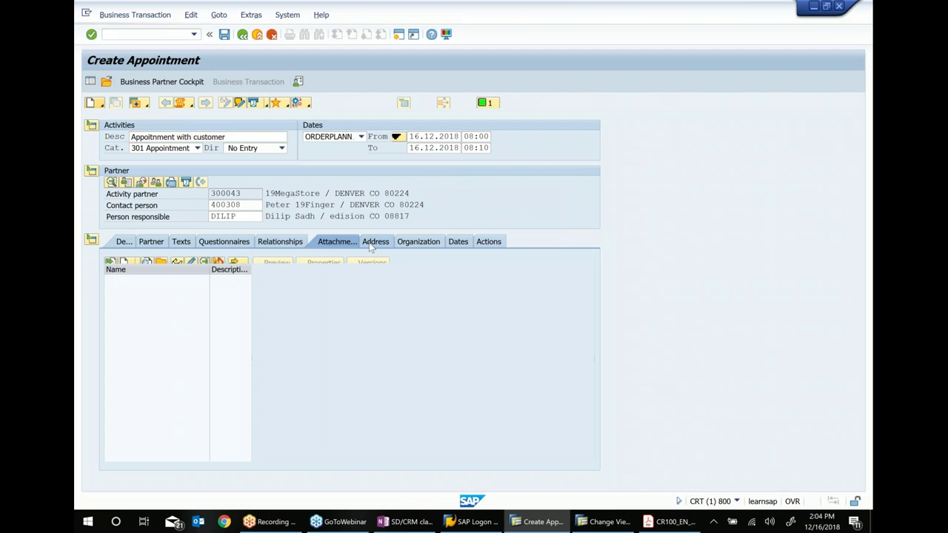
{"action": "left_click", "coordinate": [419, 243]}
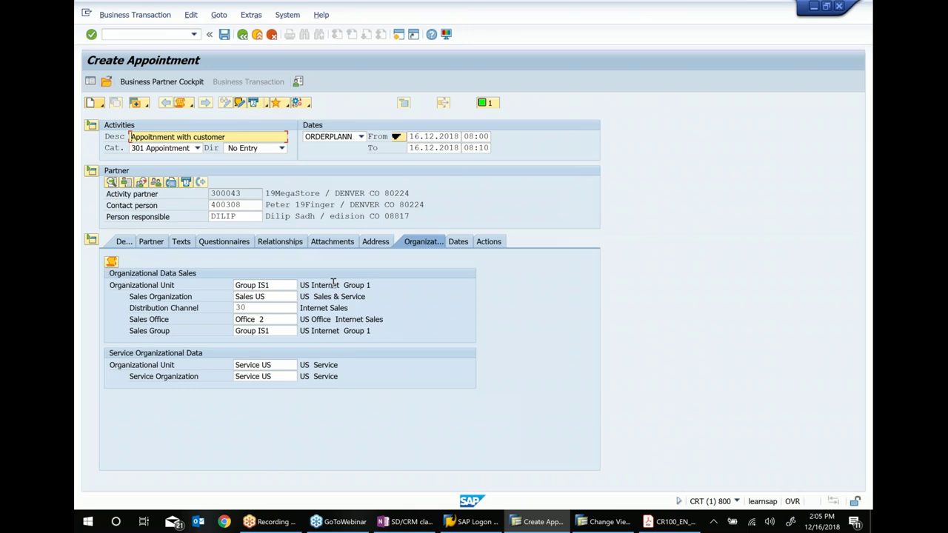
{"action": "left_click", "coordinate": [457, 241]}
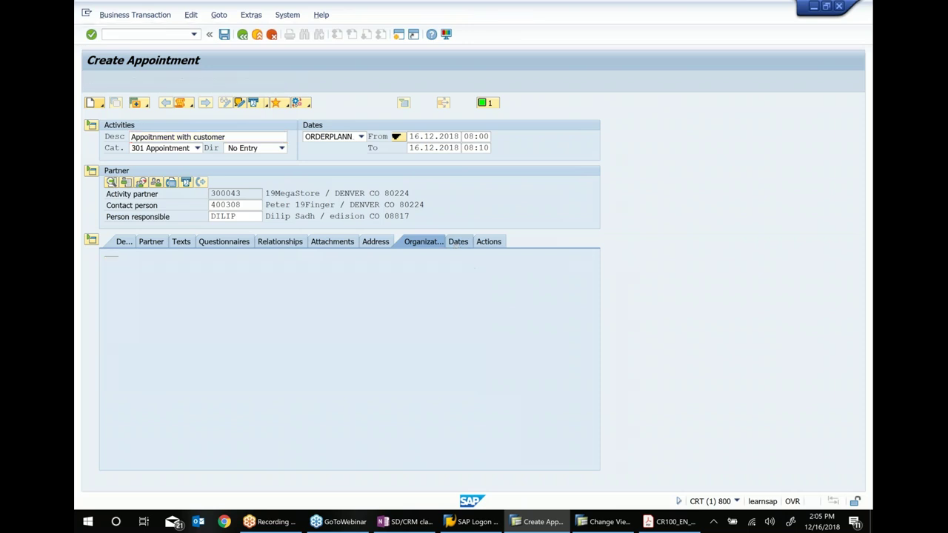
{"action": "left_click", "coordinate": [488, 241]}
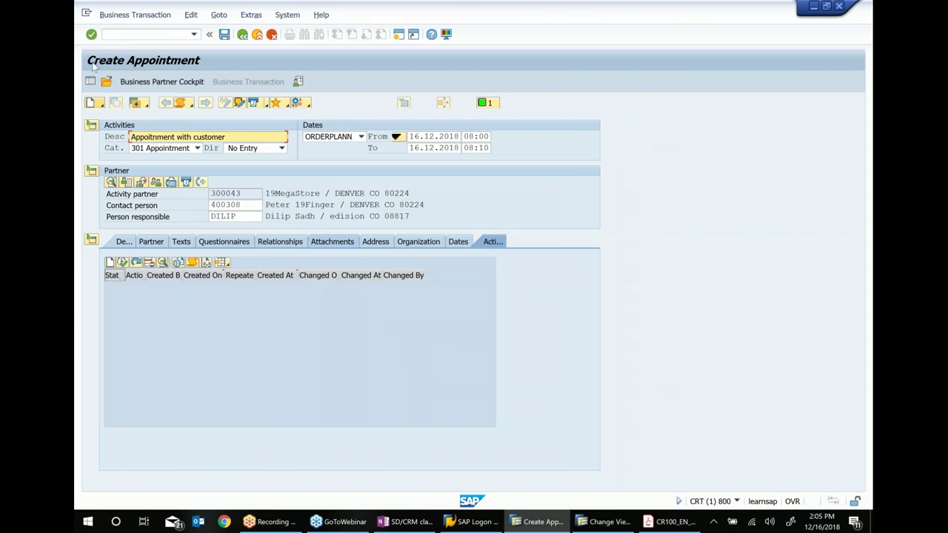
{"action": "left_click", "coordinate": [225, 35]}
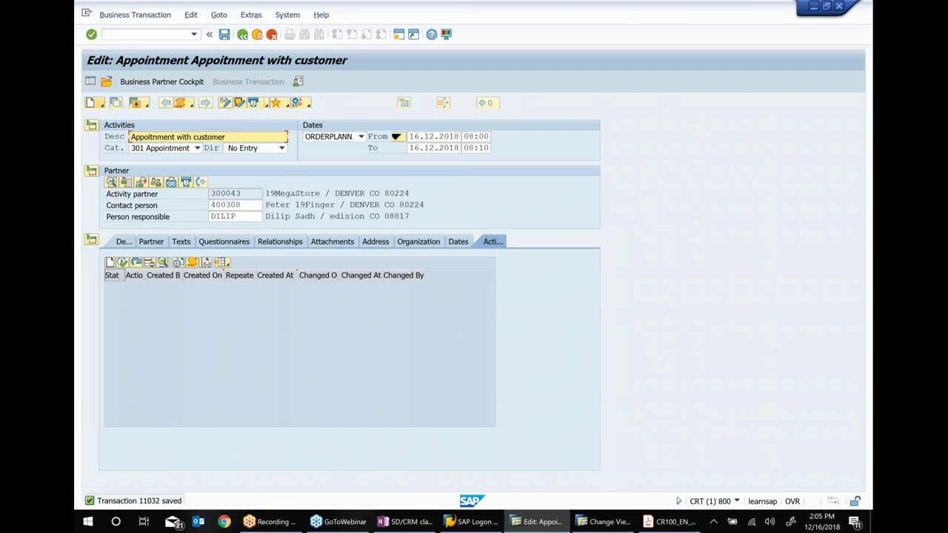
Switch to the CR100 PDF, page ahead to the lesson "Customizing Activities and Special Activity Functions" and close the document
{"action": "left_click", "coordinate": [670, 521]}
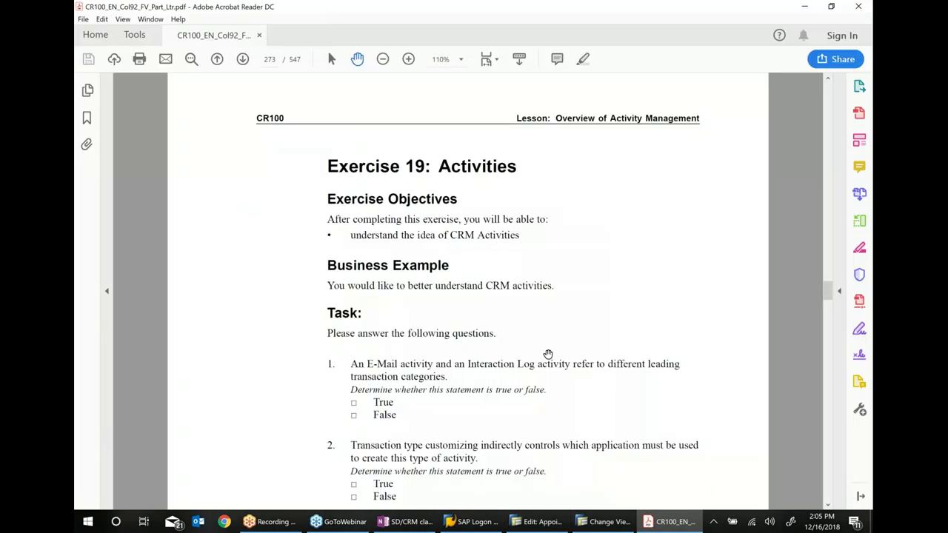
{"action": "left_click", "coordinate": [241, 61]}
{"action": "left_click", "coordinate": [241, 59]}
{"action": "left_click", "coordinate": [241, 60]}
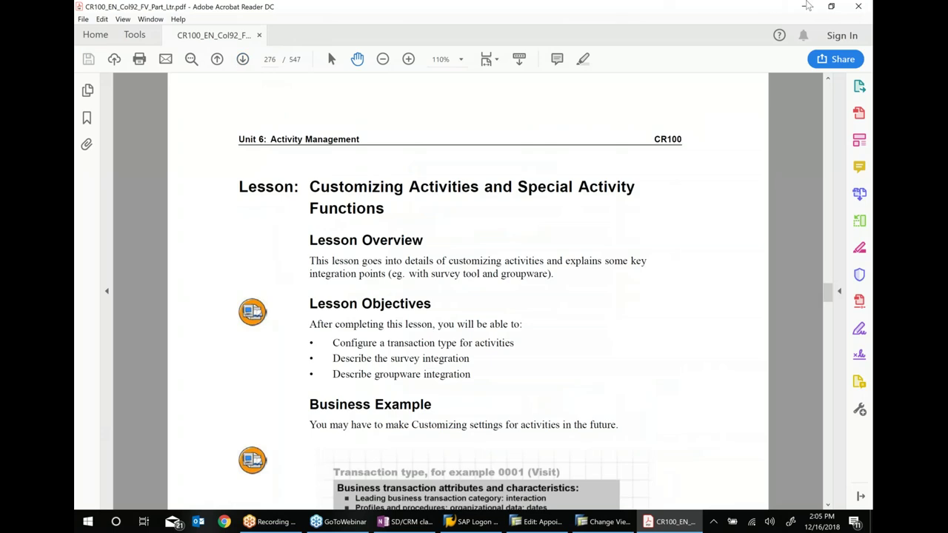
{"action": "left_click", "coordinate": [870, 6]}
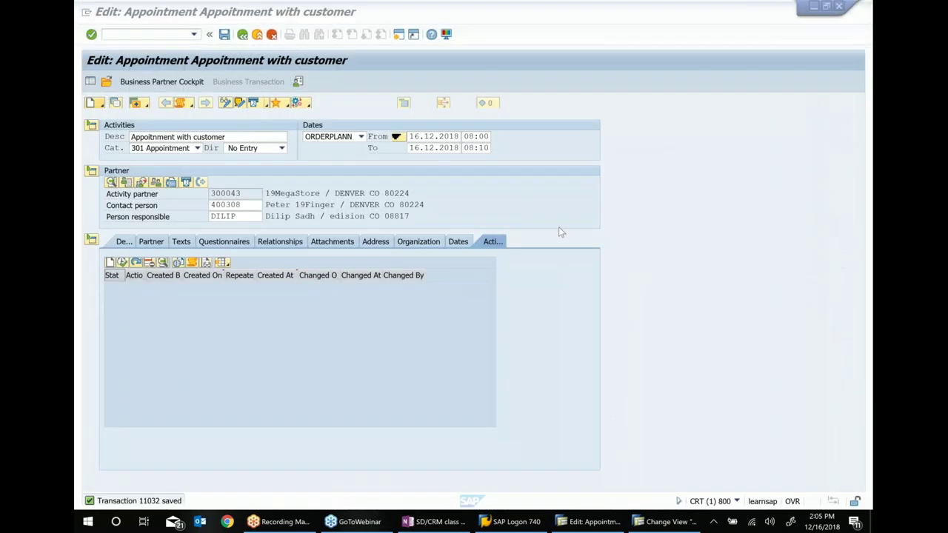
Log off from the SAP system and close the OneNote class notes and SAP Logon
{"action": "left_click", "coordinate": [287, 14]}
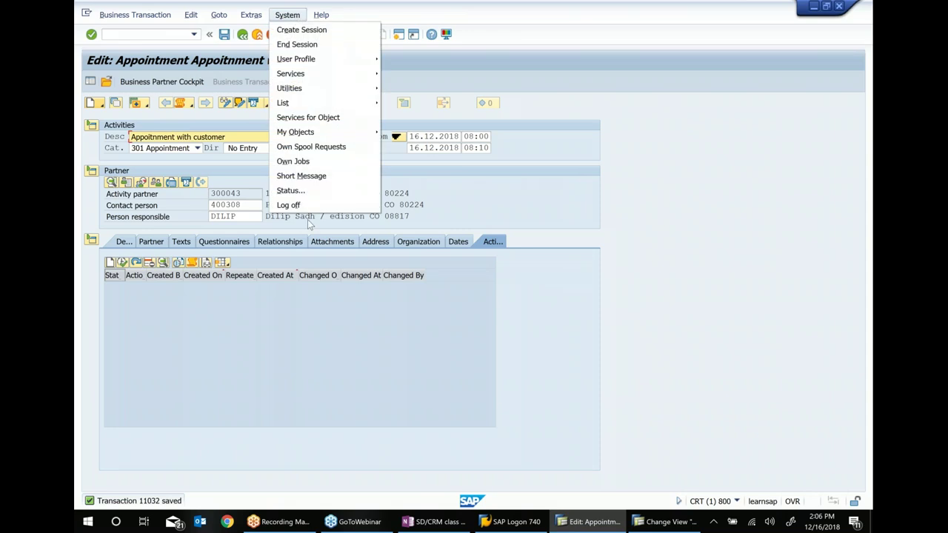
{"action": "left_click", "coordinate": [331, 204]}
{"action": "left_click", "coordinate": [215, 214]}
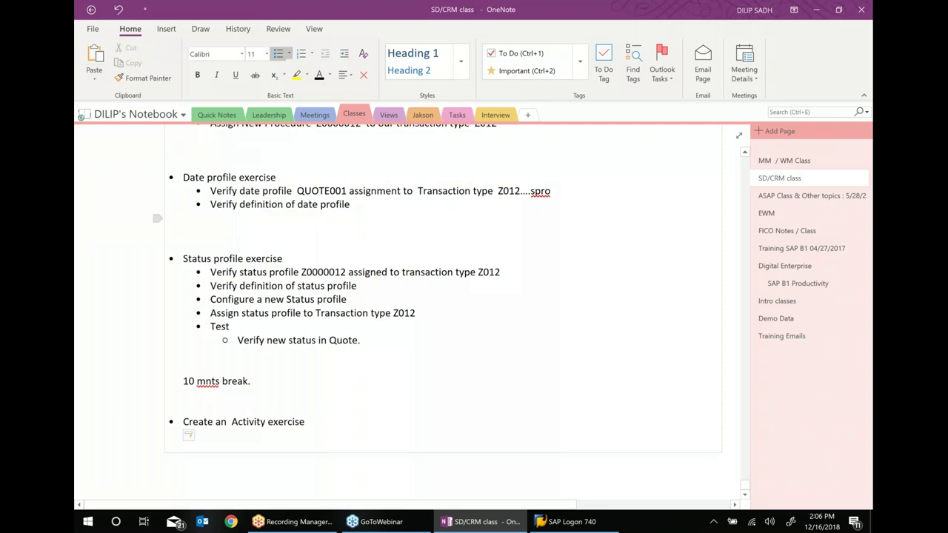
{"action": "left_click", "coordinate": [861, 9]}
{"action": "left_click", "coordinate": [655, 145]}
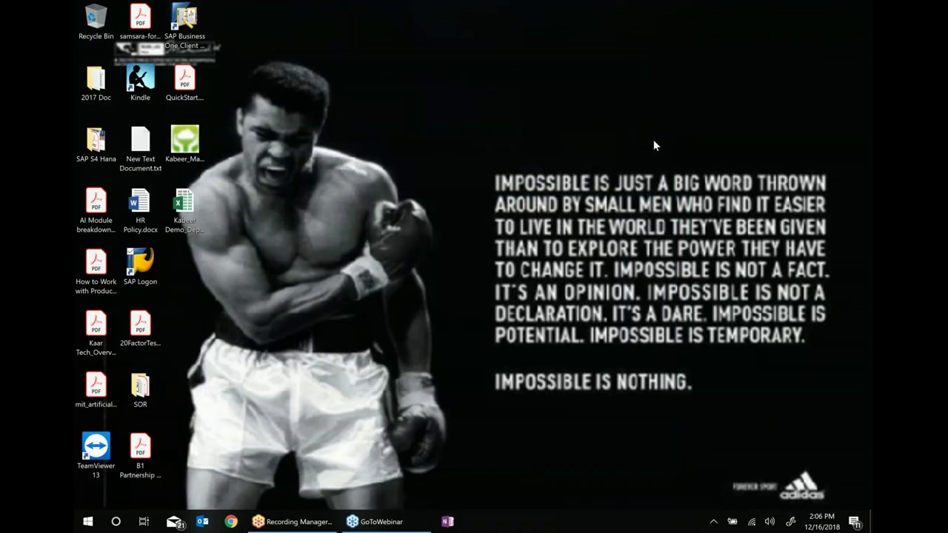